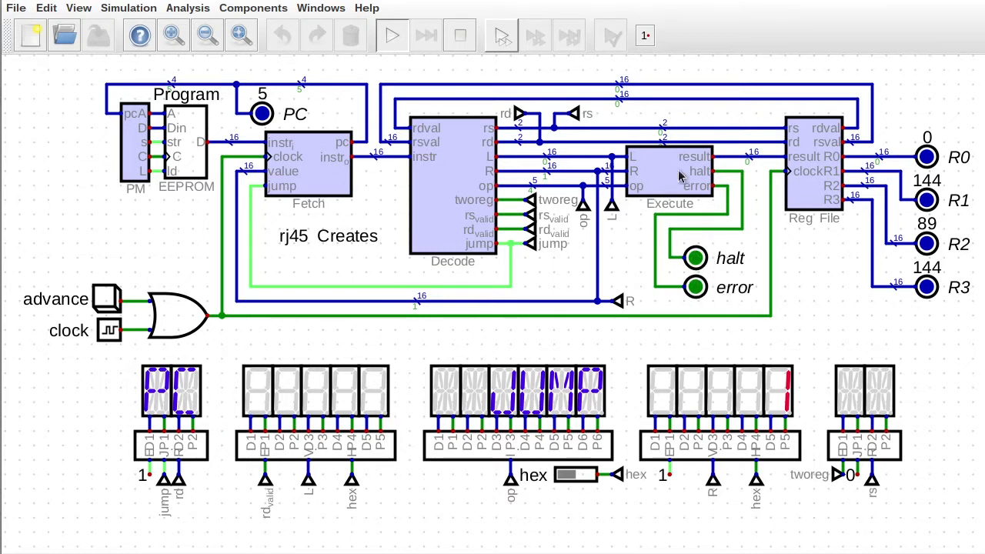
Probe the halt wire to confirm it reads 0, then stop the simulation.
click(677, 215)
click(666, 218)
click(460, 35)
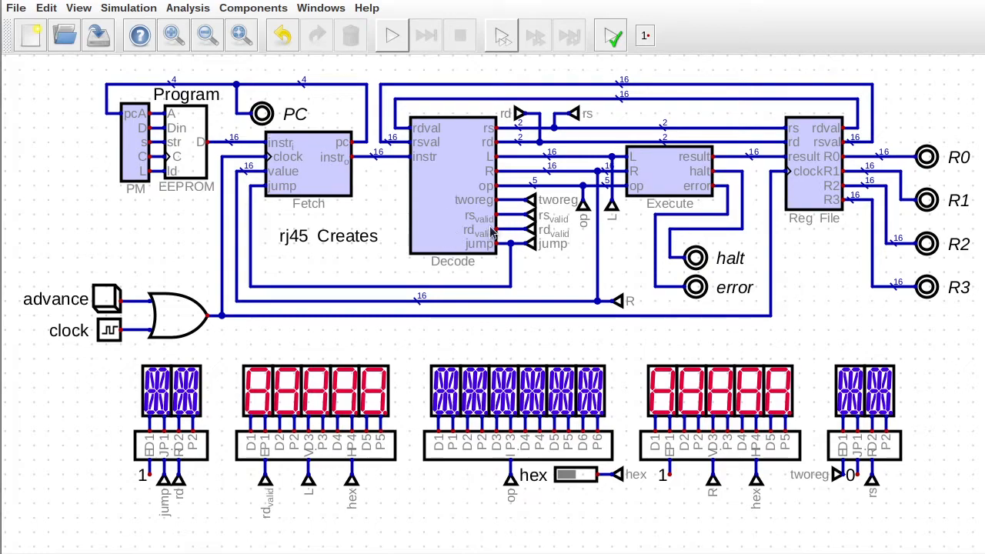
Open decoder.dig from the Decode block's context menu.
right_click(437, 219)
click(483, 259)
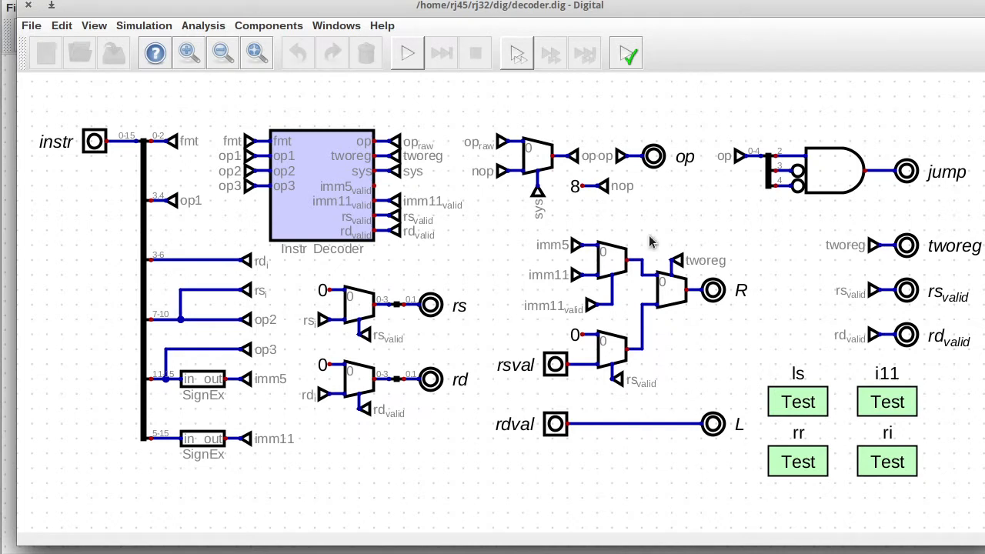
Select the decoder's jump logic, view instdecoder.dig, then return and call up the Execute block's menu.
drag(709, 113, 980, 223)
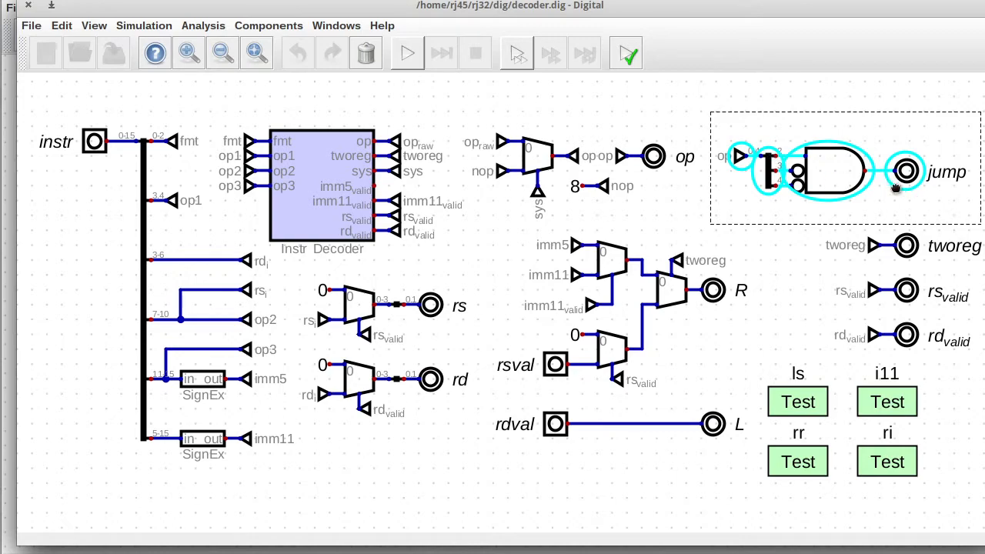
right_click(322, 185)
click(356, 233)
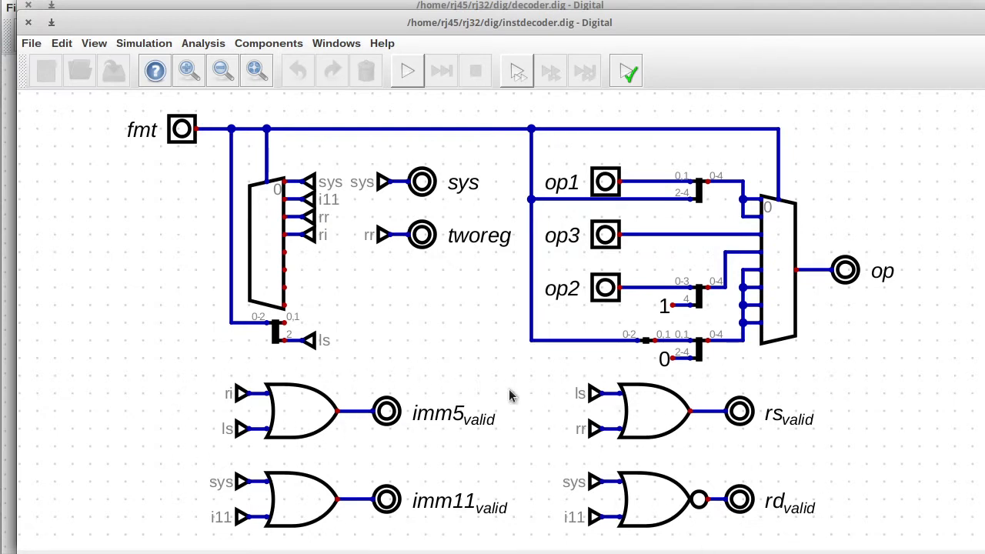
click(27, 23)
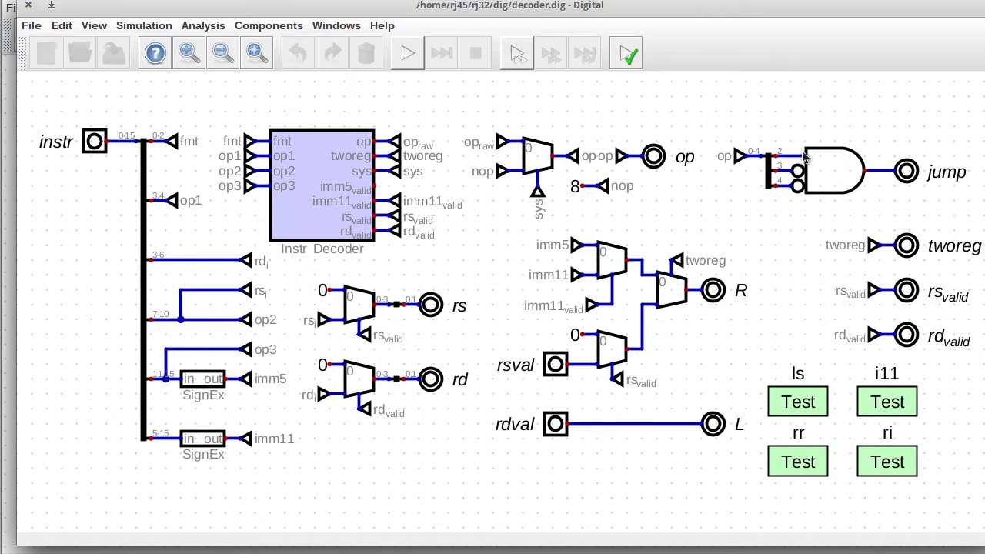
right_click(302, 191)
click(334, 161)
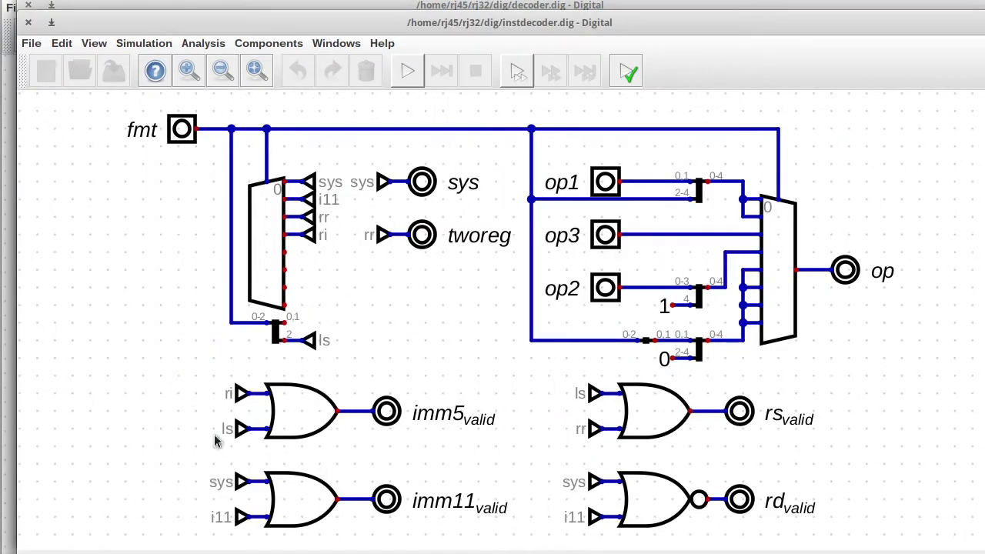
click(27, 22)
right_click(631, 174)
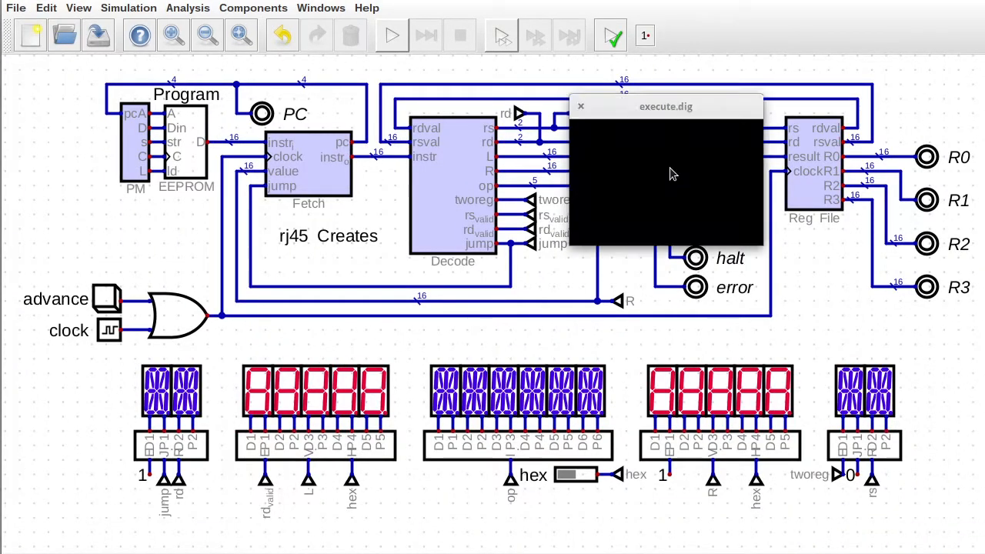
Open execute.dig to review its halt and error outputs, then close it.
click(689, 206)
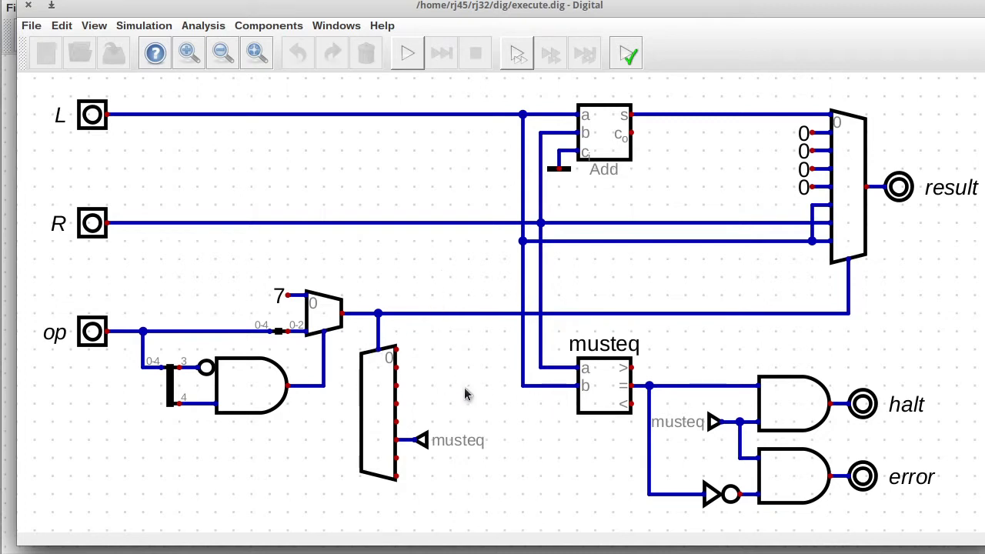
click(29, 5)
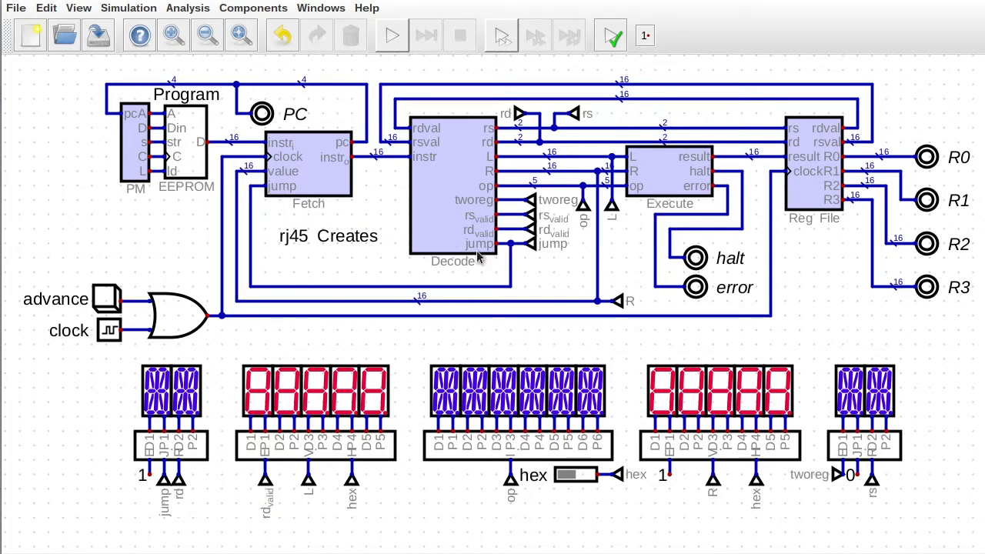
Reopen decoder.dig, select its op splitter, AND gate and jump output, then close it.
right_click(452, 228)
click(480, 255)
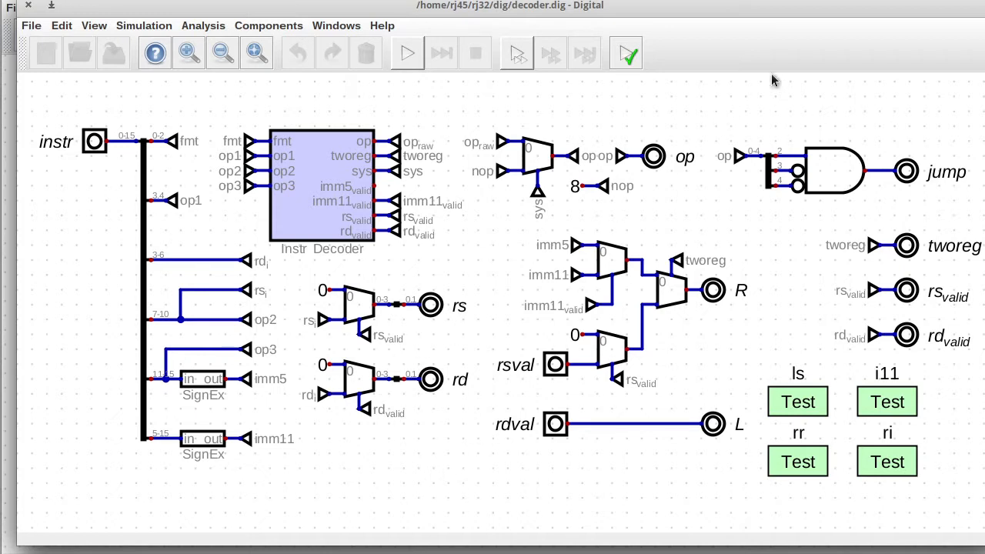
drag(708, 101, 982, 219)
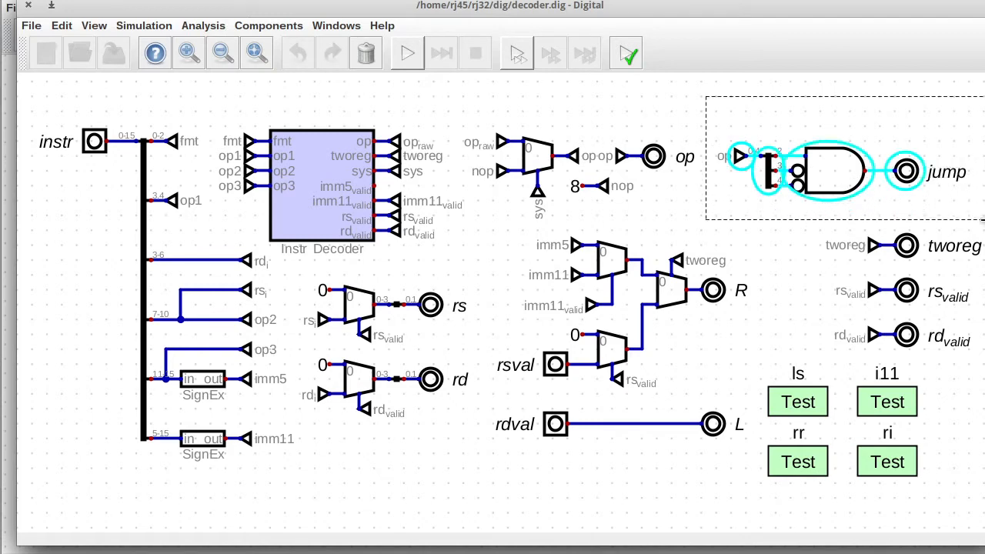
click(968, 224)
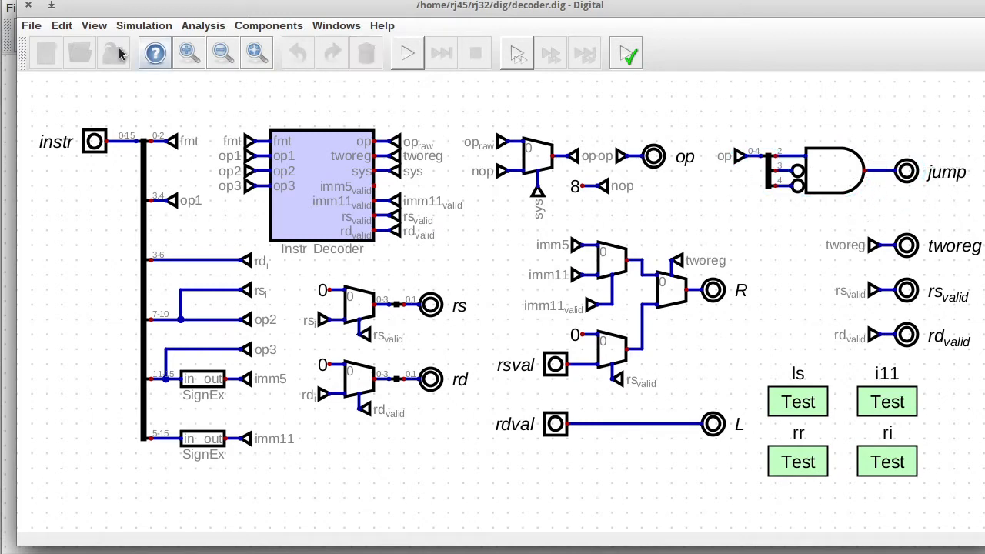
click(29, 6)
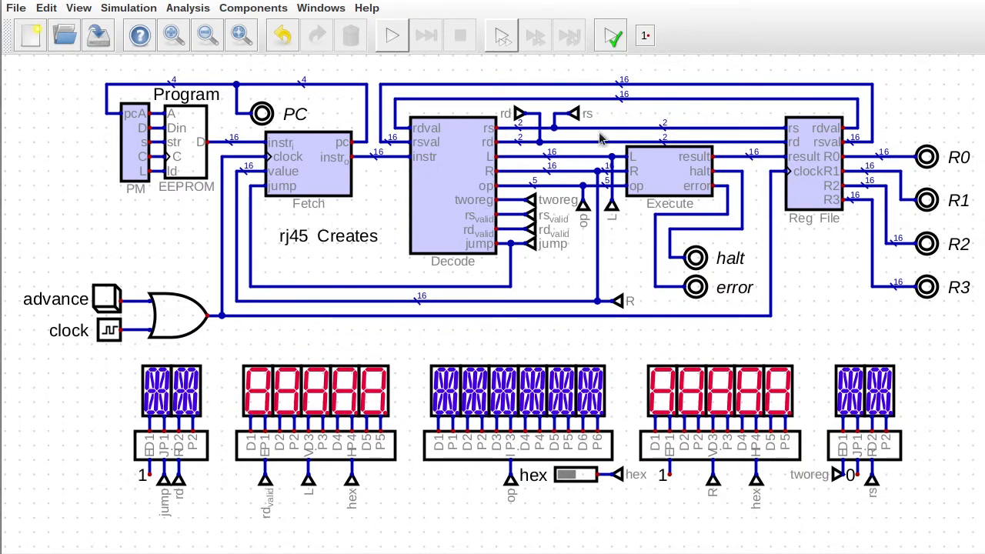
Create a new embedded circuit and save it as control.dig.
click(16, 9)
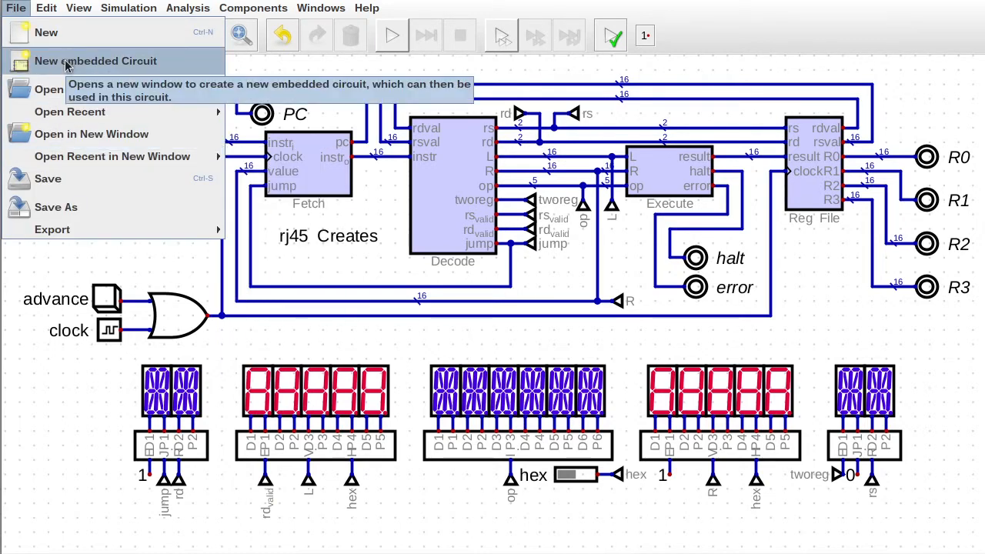
click(96, 61)
click(41, 33)
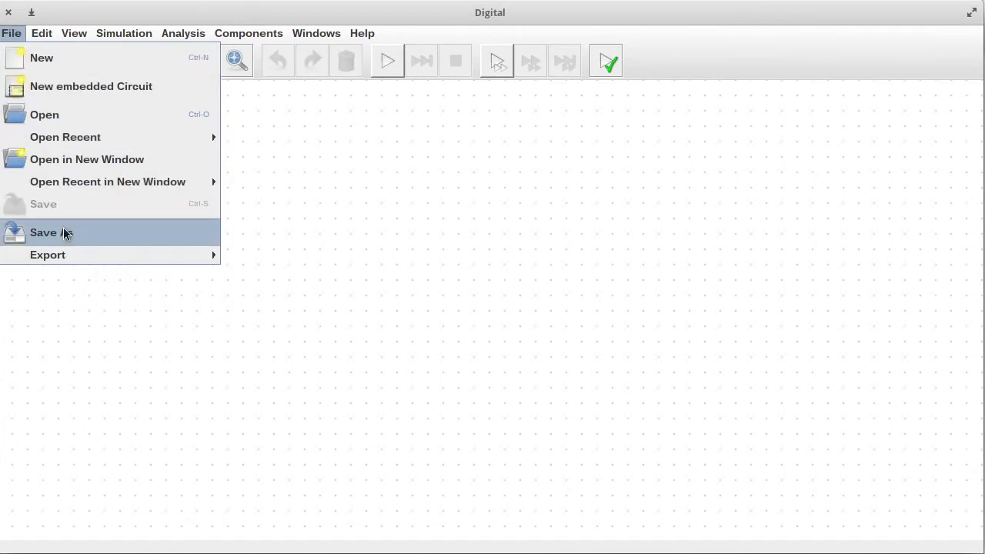
click(64, 231)
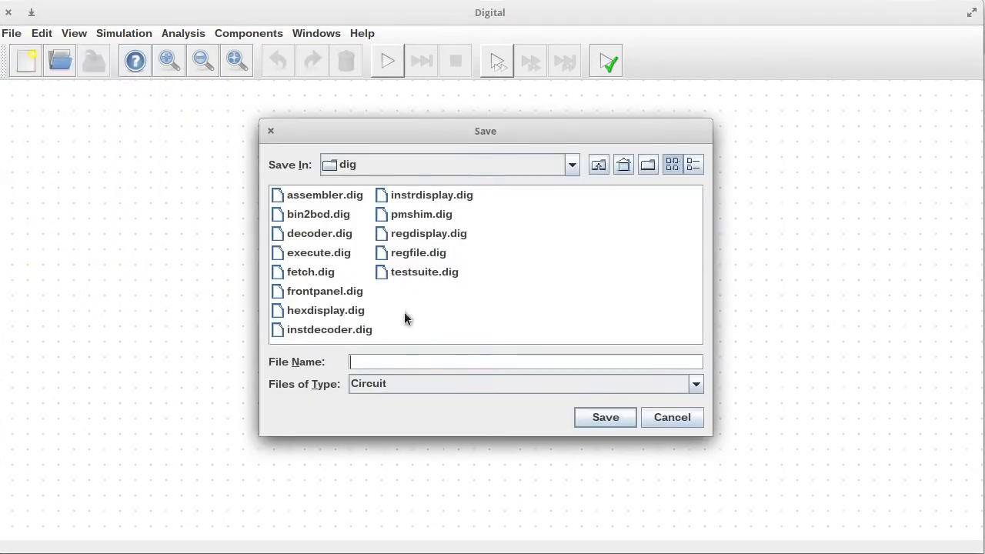
click(357, 363)
key(Return)
Paste the jump logic and replace the op tunnel with a new Input.
key(ctrl+v)
click(286, 219)
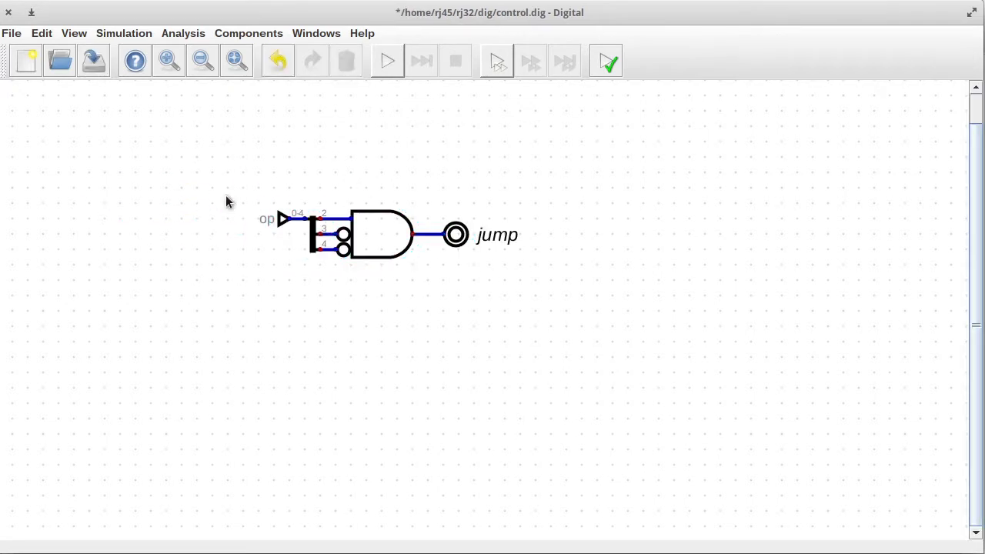
click(245, 36)
mouse_move(249, 67)
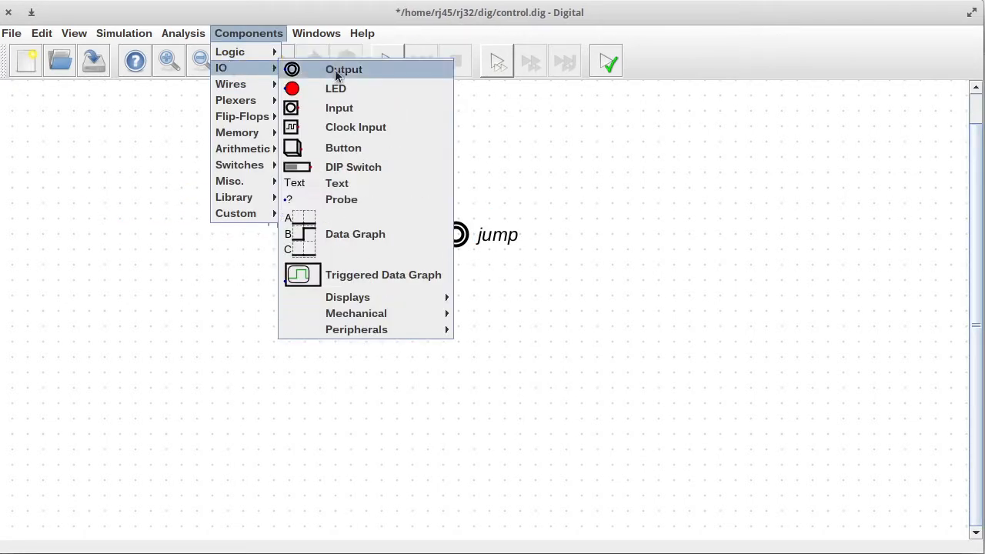
click(337, 107)
click(240, 230)
drag(266, 202, 293, 234)
key(Delete)
Wire the input to the splitter, label it 'op', and save the circuit.
click(232, 218)
click(266, 223)
click(273, 218)
click(304, 219)
right_click(254, 218)
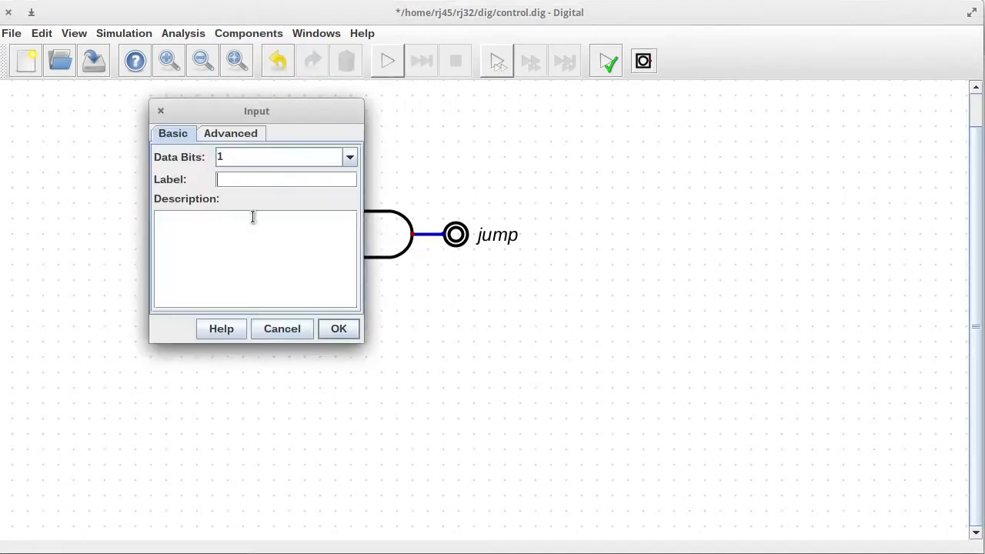
text(op)
click(336, 330)
click(93, 63)
Give the circuit a light purple background, label 'Conrol' and block width 7.
click(75, 31)
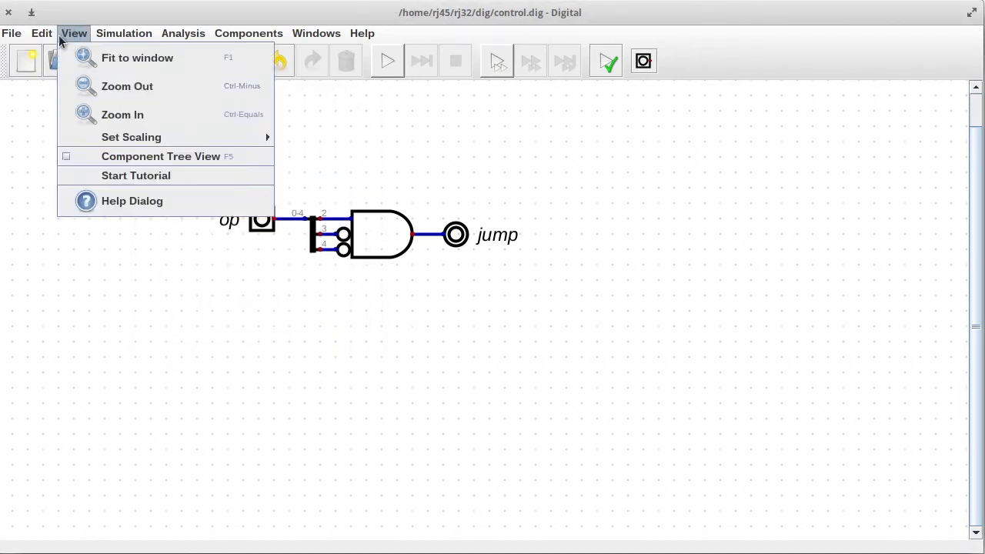
click(93, 110)
click(481, 204)
click(424, 145)
click(470, 346)
click(438, 163)
text(Conrol)
click(676, 183)
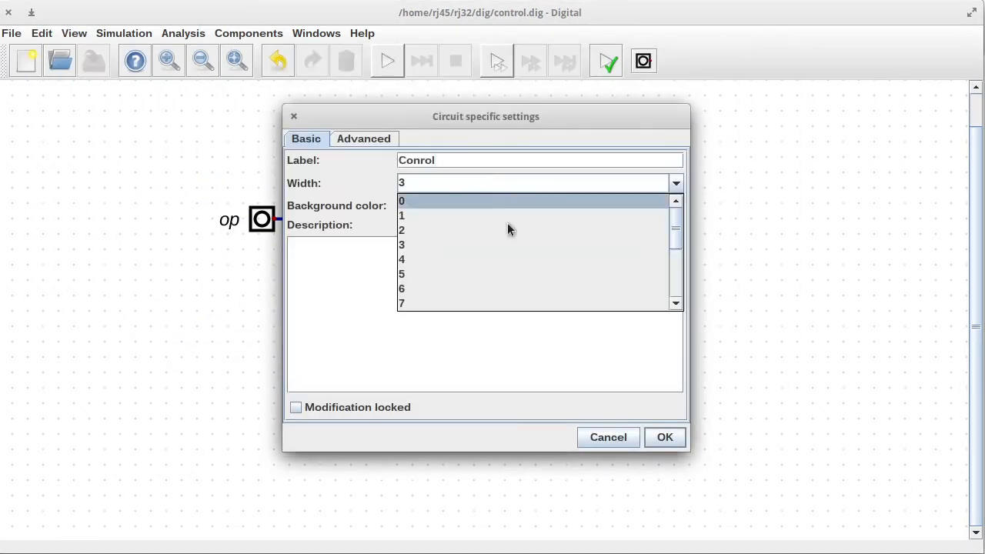
click(454, 303)
Set the circuit's shape to Layout with height 4, confirm, and save.
click(337, 140)
click(446, 162)
click(435, 224)
click(676, 213)
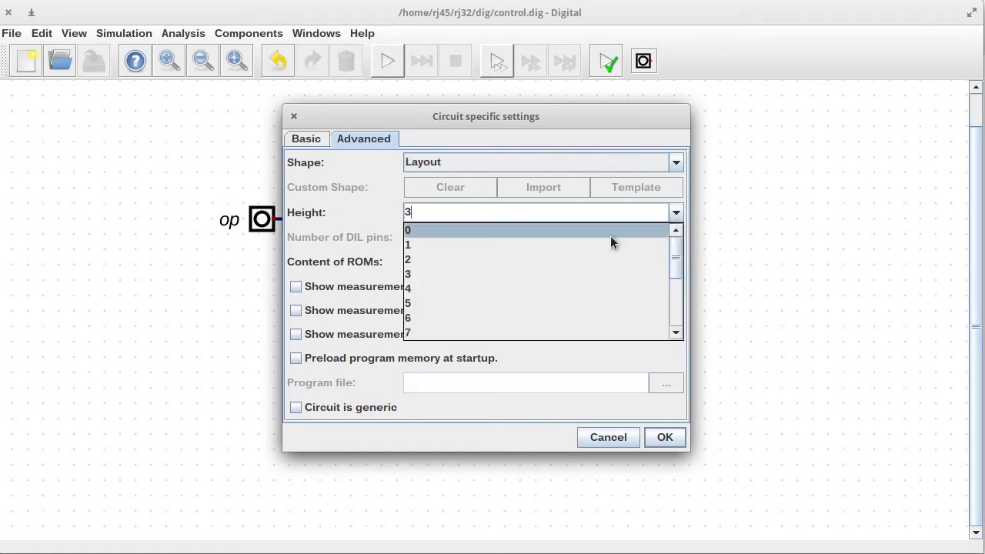
click(608, 292)
click(665, 437)
click(93, 63)
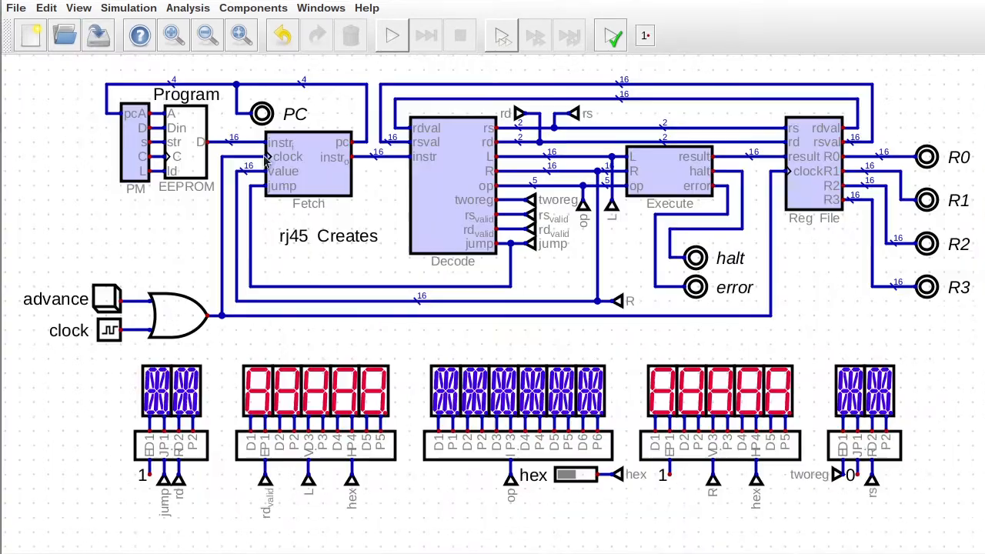
Place the custom control block in the CPU circuit at lower left.
click(128, 8)
click(253, 7)
mouse_move(240, 190)
click(429, 222)
click(514, 389)
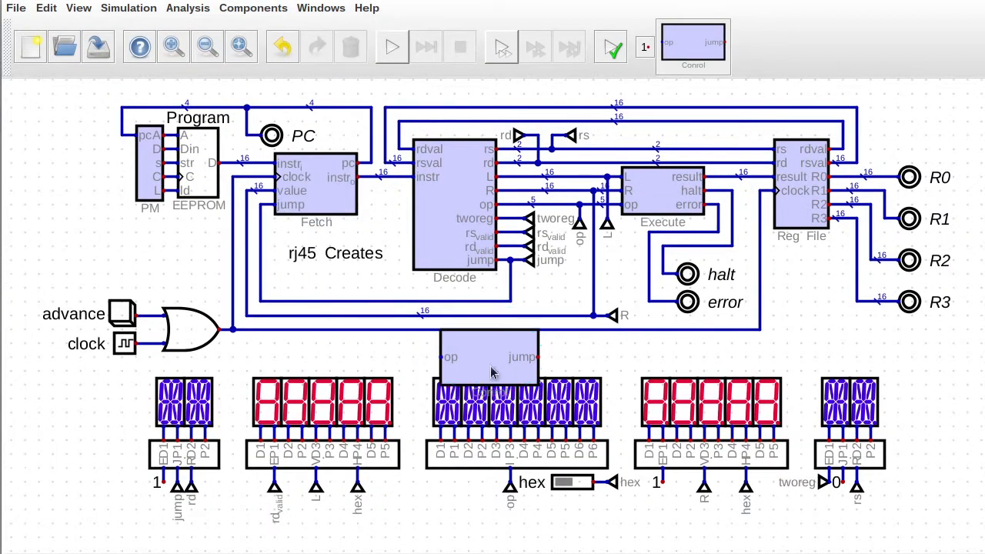
drag(473, 363, 584, 325)
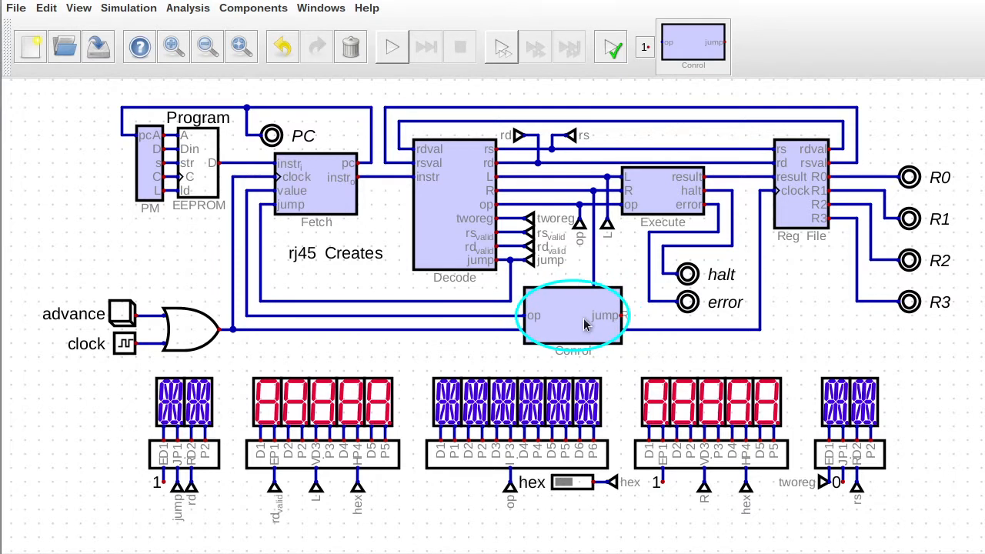
key(Escape)
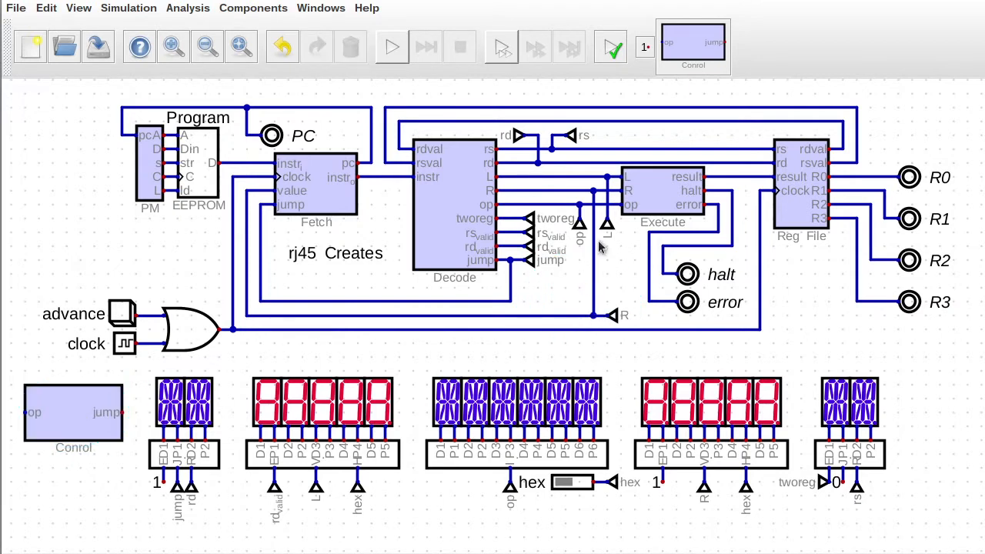
Spread parts apart: left group left, Execute/Reg File right, jump wiring 126 px right; reopen execute.dig.
drag(54, 92, 587, 354)
drag(527, 275, 486, 275)
drag(570, 87, 919, 365)
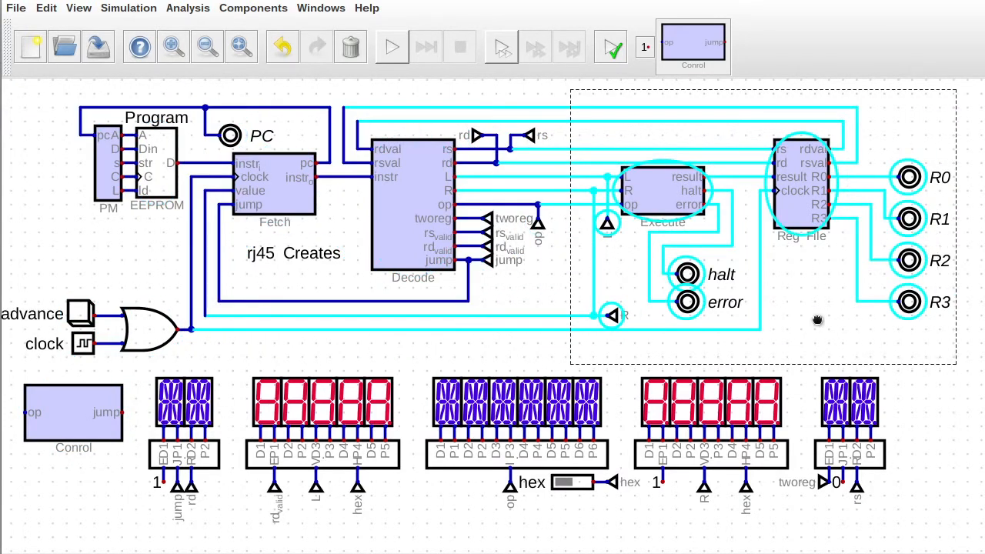
drag(818, 318, 845, 321)
click(935, 149)
mouse_move(869, 169)
mouse_down()
mouse_move(967, 211)
mouse_move(969, 331)
mouse_move(870, 164)
mouse_up()
click(968, 334)
drag(928, 229, 914, 229)
drag(451, 253, 589, 285)
drag(476, 252, 537, 280)
drag(504, 261, 601, 262)
right_click(684, 198)
click(732, 222)
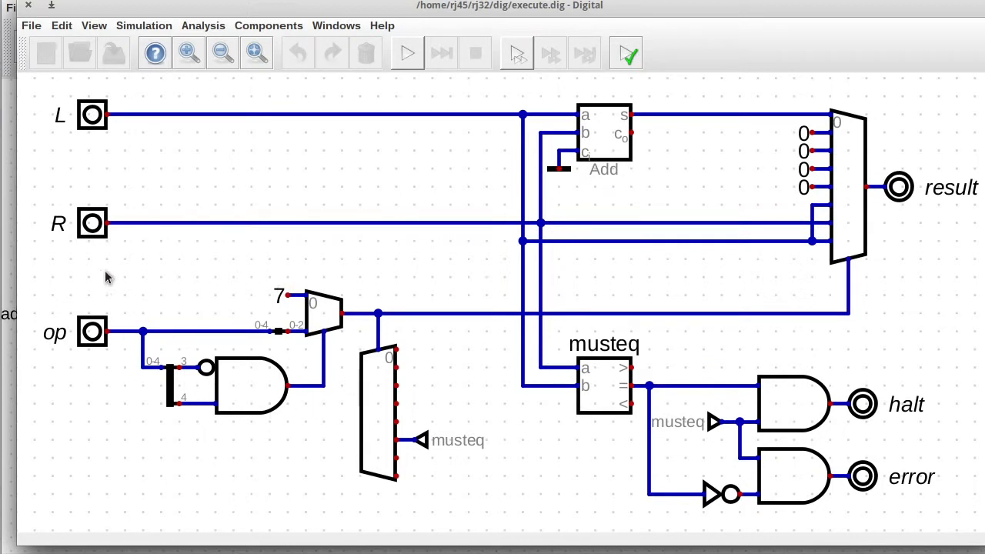
Delete Execute's 7/mux/AND logic, wire op straight to the mux select, and save.
drag(113, 254, 352, 443)
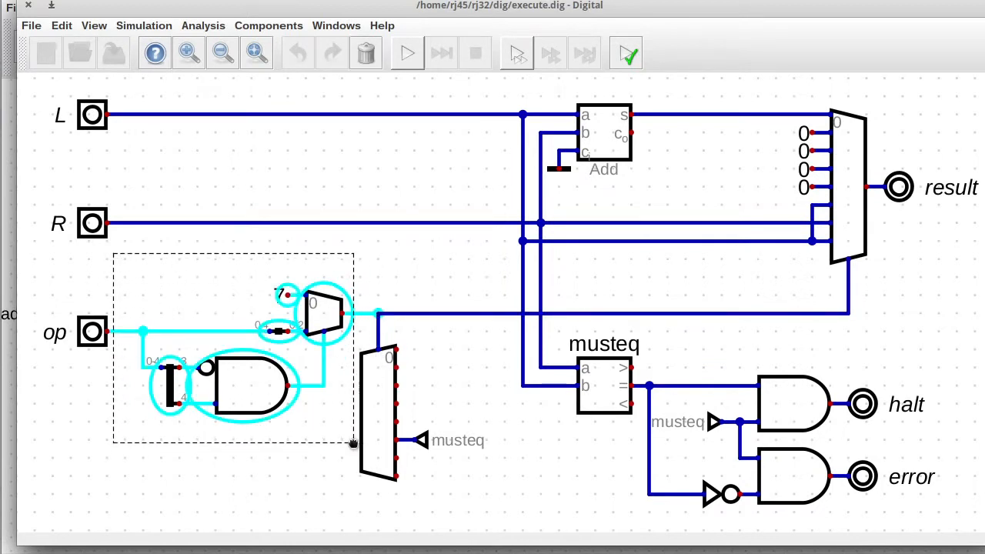
click(135, 95)
drag(103, 259, 351, 422)
key(Delete)
drag(51, 292, 141, 382)
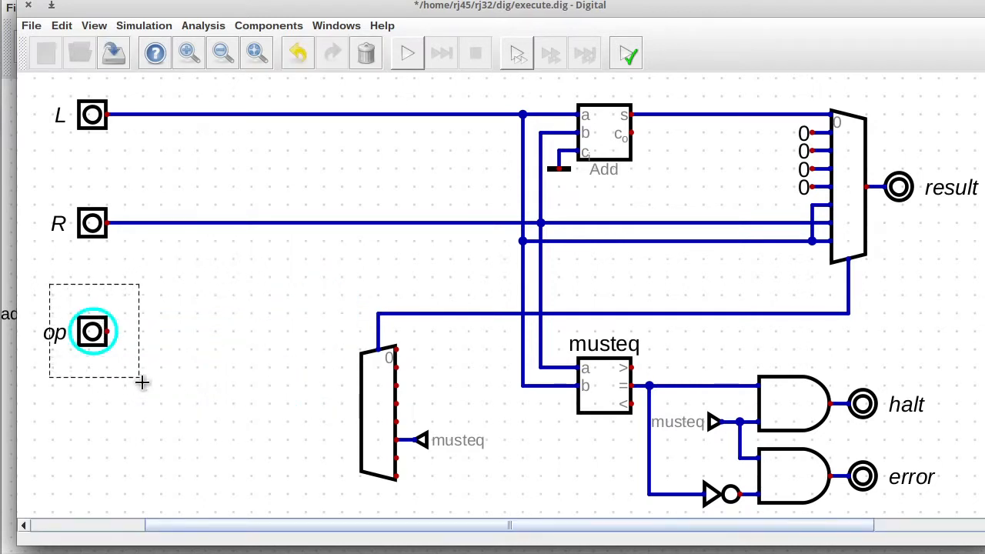
drag(93, 333, 94, 315)
click(106, 313)
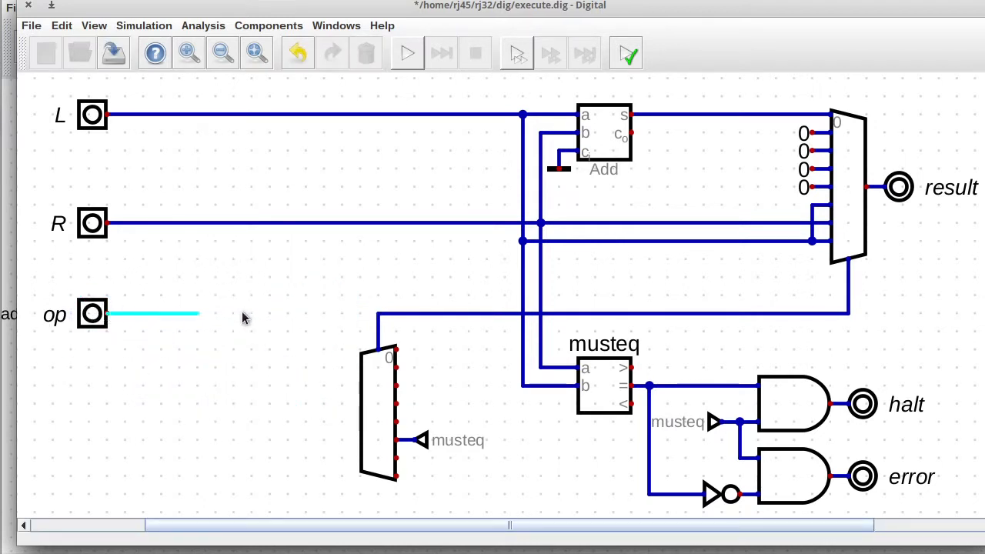
click(378, 314)
click(114, 53)
click(29, 5)
Paste the op-decoding logic into the Control circuit.
right_click(64, 402)
click(180, 430)
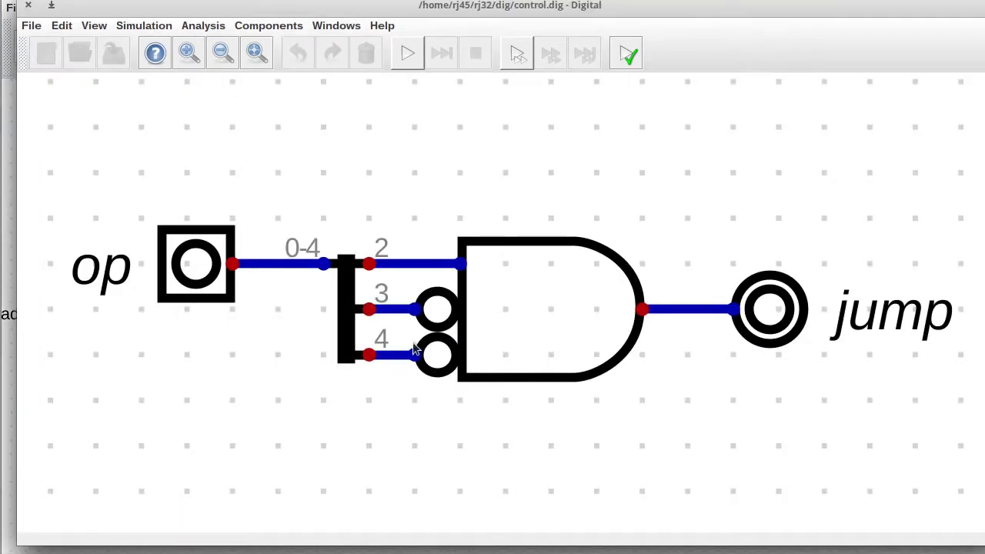
scroll(400, 251, down, 7)
key(ctrl+v)
click(617, 204)
drag(978, 261, 976, 203)
Add a 3-bit Output named 'aluop' at the mux output.
click(258, 26)
mouse_move(242, 60)
click(359, 61)
click(663, 217)
right_click(649, 203)
text(aluop)
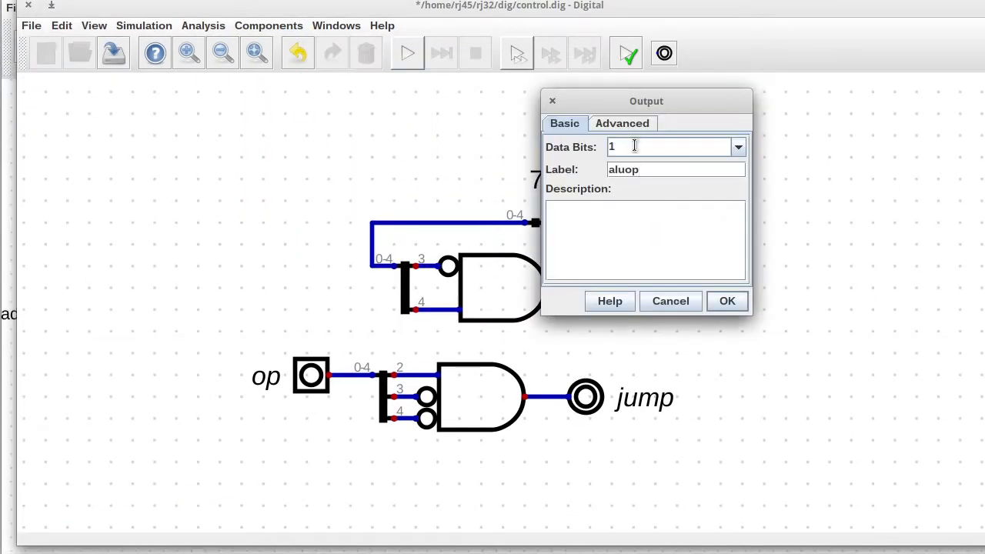
drag(635, 146, 603, 145)
text(4)
double_click(614, 154)
text(3)
click(734, 308)
Wire op to the upper splitter, shift the aluop logic left, and save Control.
drag(280, 337, 340, 416)
drag(321, 421, 299, 420)
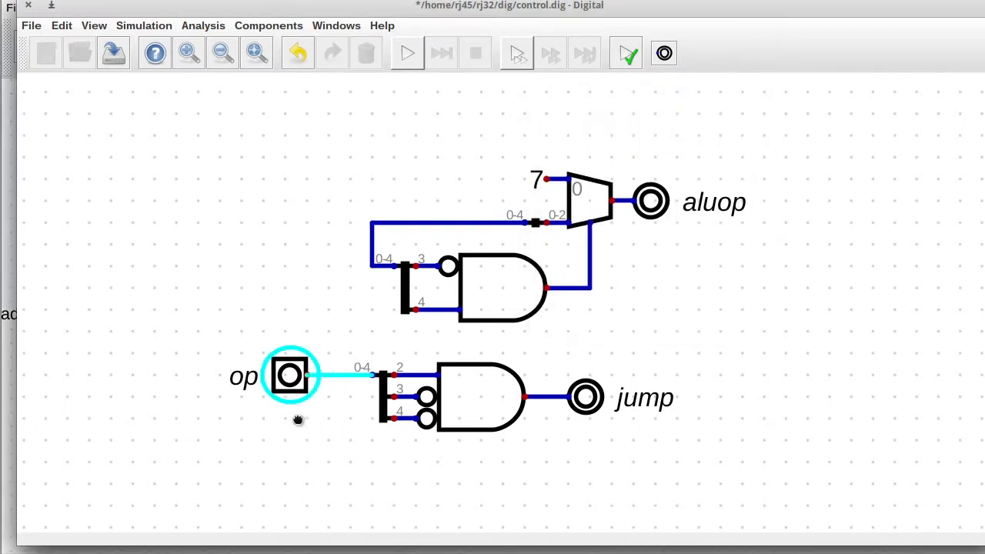
click(329, 375)
click(373, 267)
mouse_move(347, 90)
mouse_down()
mouse_move(379, 136)
mouse_move(705, 351)
mouse_up()
drag(643, 290, 621, 286)
drag(536, 330, 638, 451)
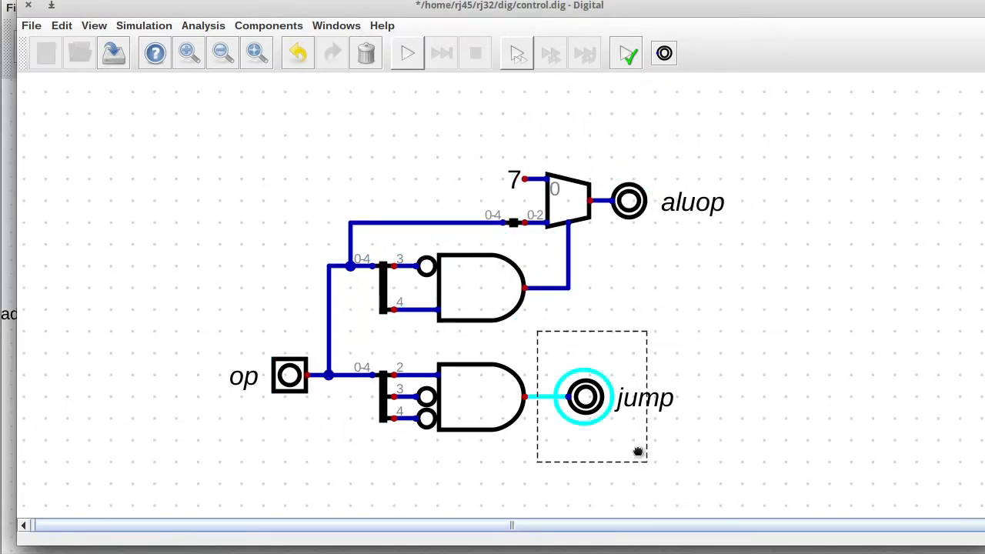
click(113, 52)
Change the Control block's shape back to Default.
click(62, 26)
click(116, 79)
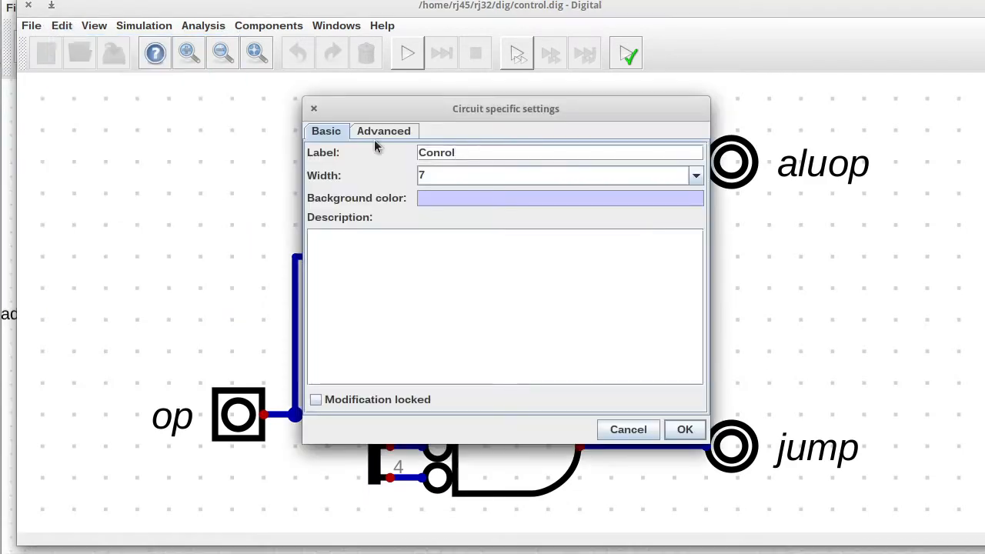
click(378, 131)
click(502, 154)
click(462, 169)
key(Return)
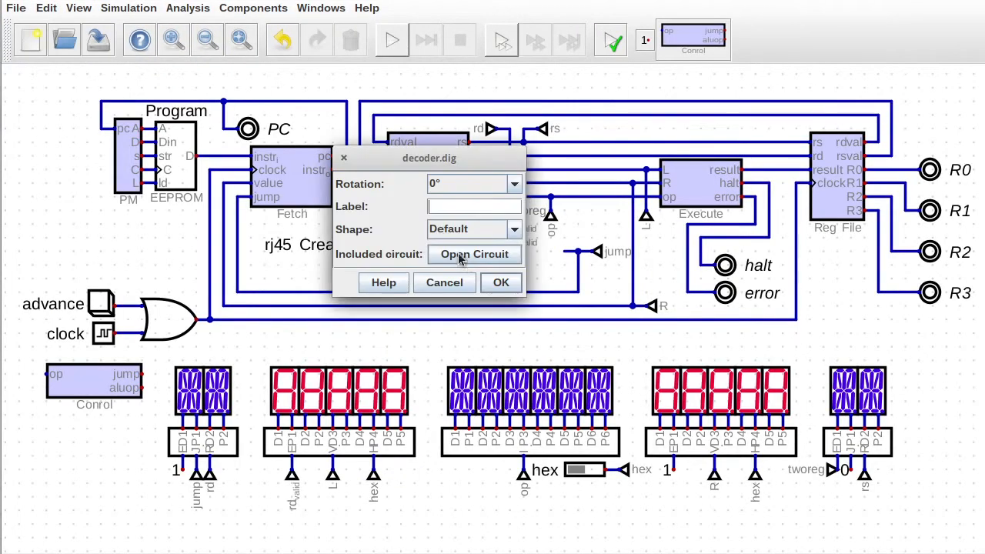
Open decoder.dig and delete its jump logic.
click(485, 282)
drag(701, 108, 964, 208)
key(Delete)
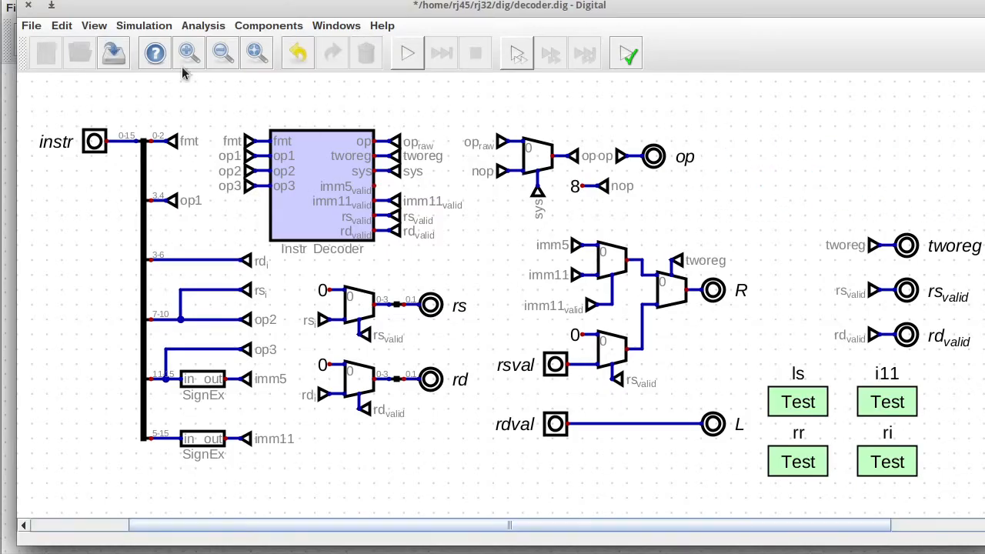
Save and close the decoder, then shift the Decode output tunnels and place Control further right.
click(113, 52)
click(29, 6)
drag(475, 199, 492, 250)
drag(533, 187, 590, 224)
drag(590, 221, 604, 274)
drag(601, 273, 600, 301)
click(106, 387)
click(586, 256)
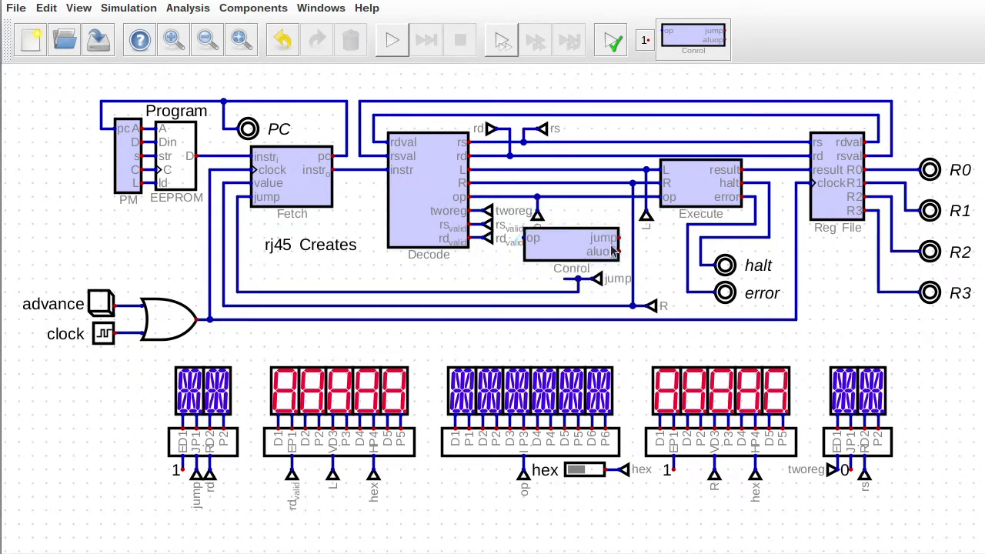
In the Control circuit, order outputs so aluop comes before jump, then save and close.
right_click(600, 249)
click(611, 278)
click(56, 28)
click(100, 154)
click(463, 239)
click(550, 226)
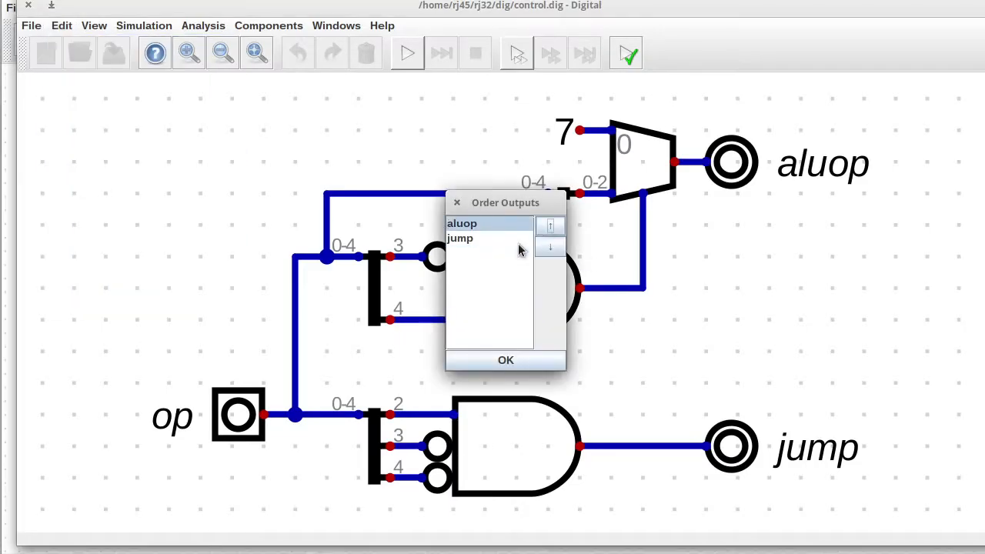
click(505, 360)
click(113, 53)
click(28, 5)
Wire the op tunnel into Control's op input, removing the old op-to-Execute wire and rd valid stub.
drag(523, 188, 562, 223)
drag(562, 219, 521, 224)
drag(515, 221, 508, 274)
click(509, 238)
click(524, 237)
drag(587, 192, 661, 205)
key(Delete)
drag(550, 245, 502, 245)
key(Delete)
Set the Control circuit's block width to 5 in its circuit settings and save.
right_click(575, 206)
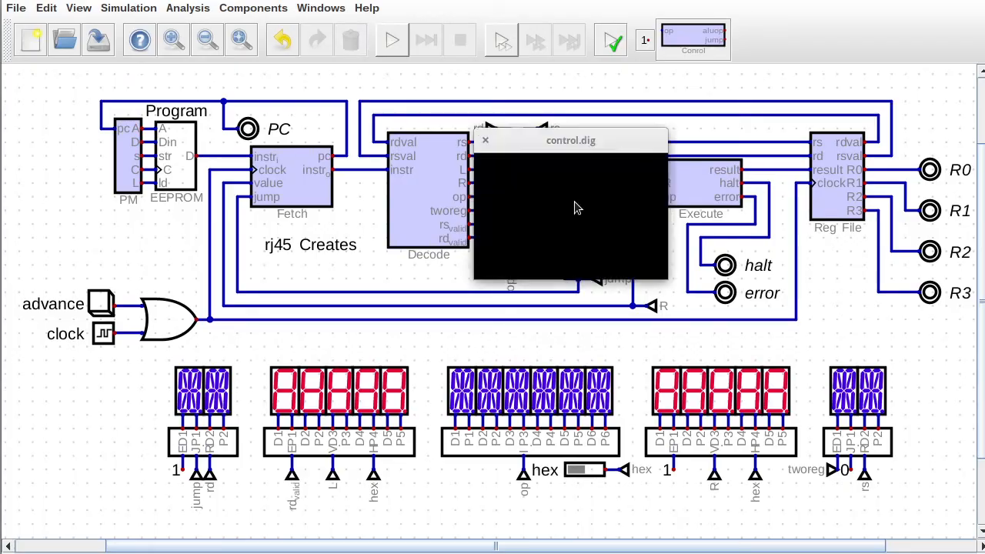
click(61, 28)
click(117, 78)
click(696, 176)
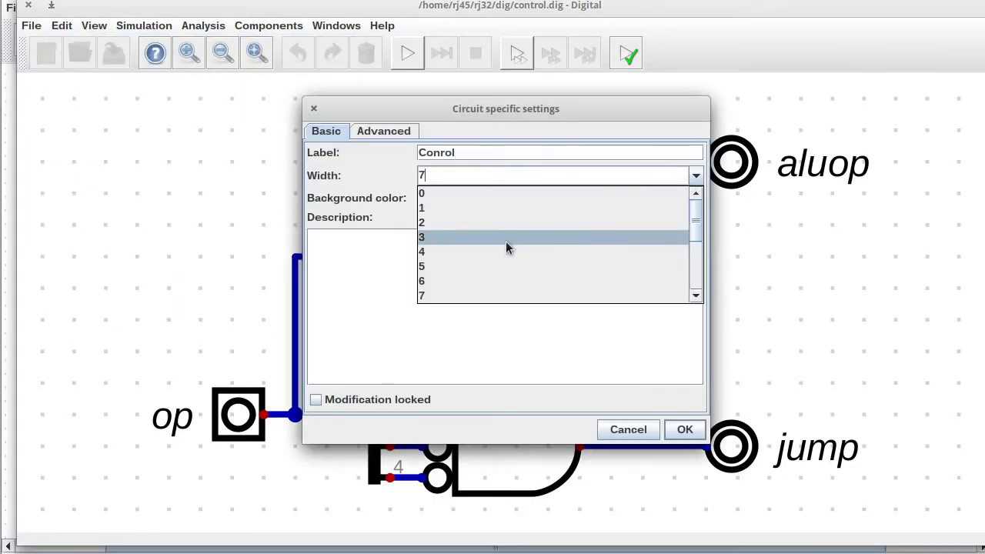
click(514, 266)
click(683, 428)
click(112, 53)
Wire Control's aluop to Execute's op line and its jump output to the jump tunnel.
click(28, 6)
click(619, 197)
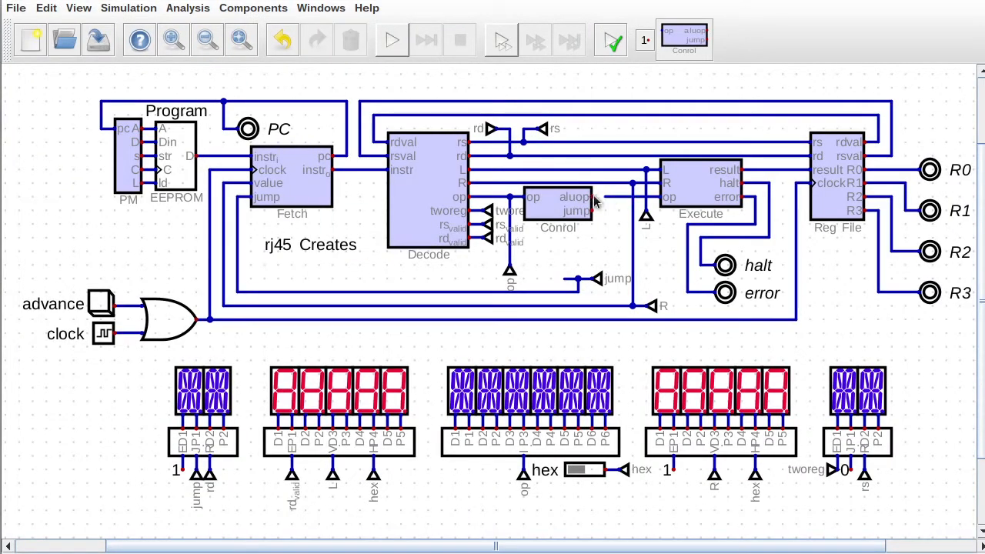
click(592, 197)
drag(553, 266, 623, 291)
click(605, 293)
click(596, 214)
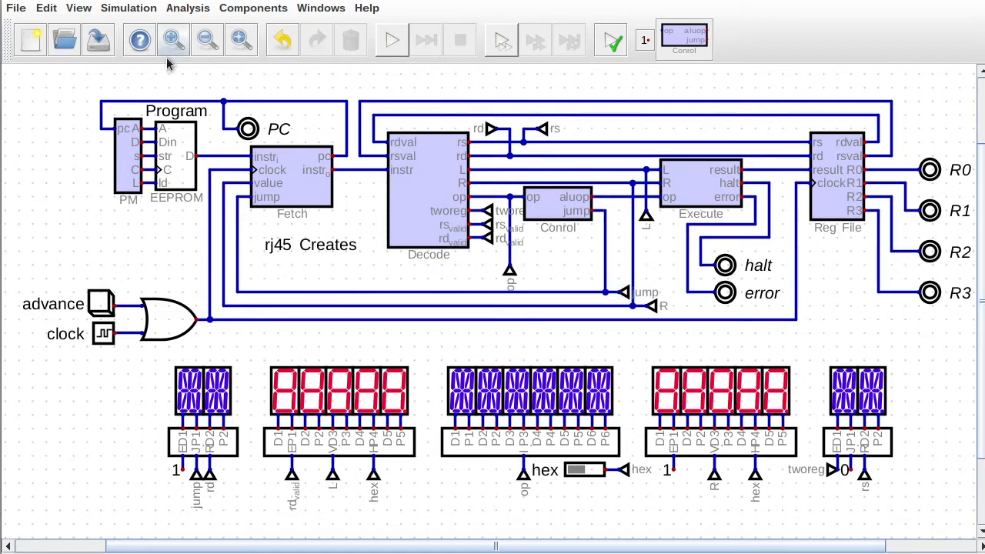
Start the simulation and advance the CPU two steps to test.
click(391, 40)
click(98, 306)
click(98, 306)
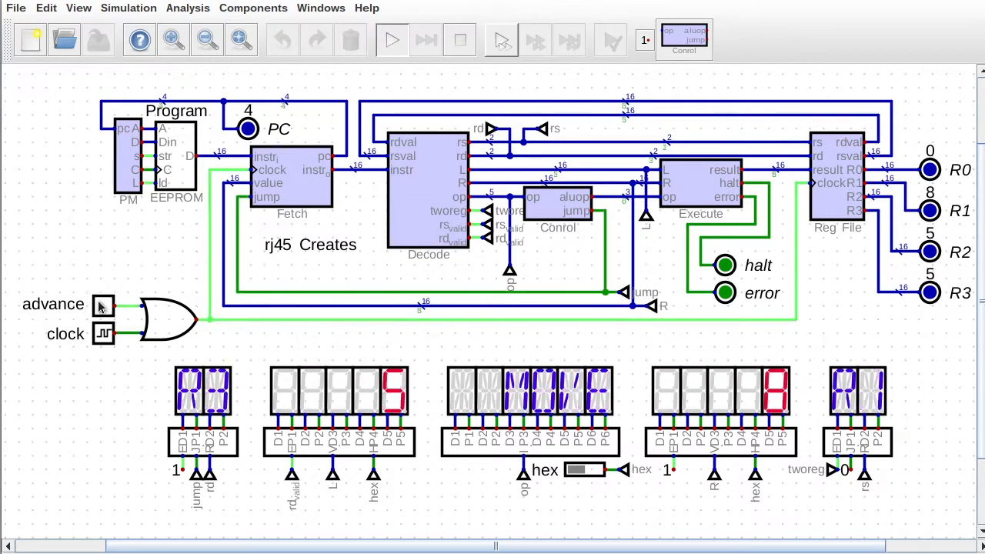
click(99, 306)
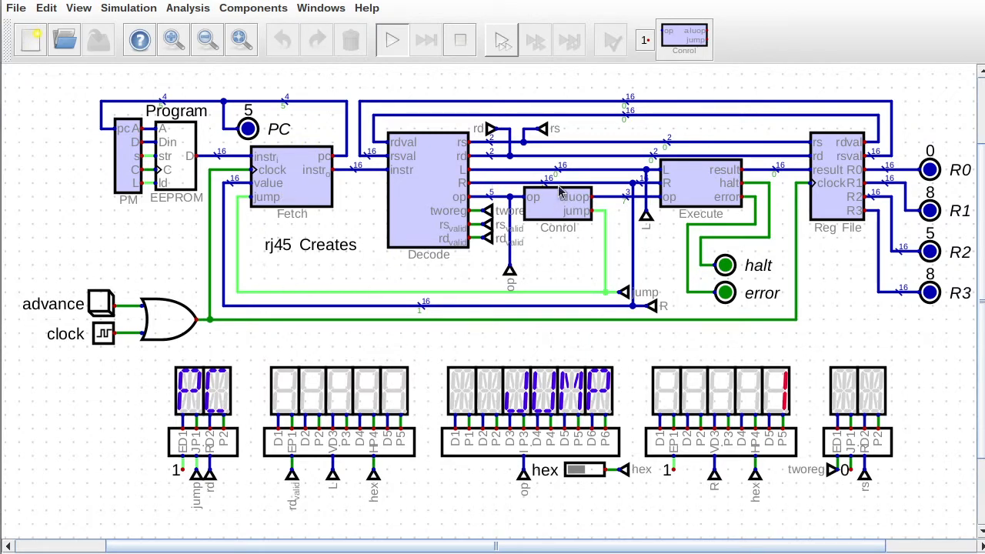
Copy the rs_valid tunnel onto the last display's ED1, pointing up, moving tworeg aside.
drag(466, 217, 497, 233)
key(ctrl+c)
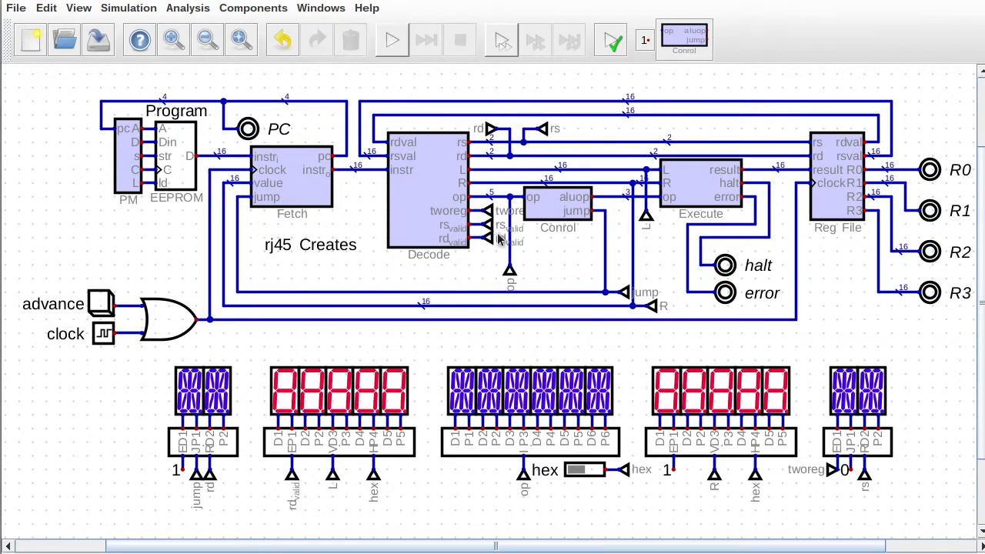
key(ctrl+v)
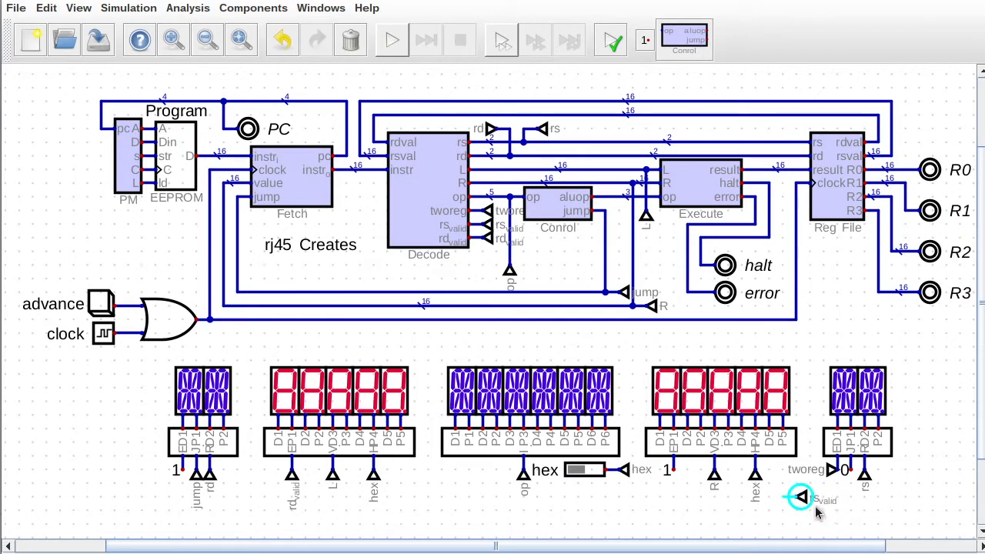
key(r)
key(r)
drag(815, 490, 817, 478)
drag(820, 456, 947, 515)
drag(843, 514, 808, 488)
drag(817, 499, 824, 475)
key(r)
Re-run the simulation and advance the CPU six steps.
key(space)
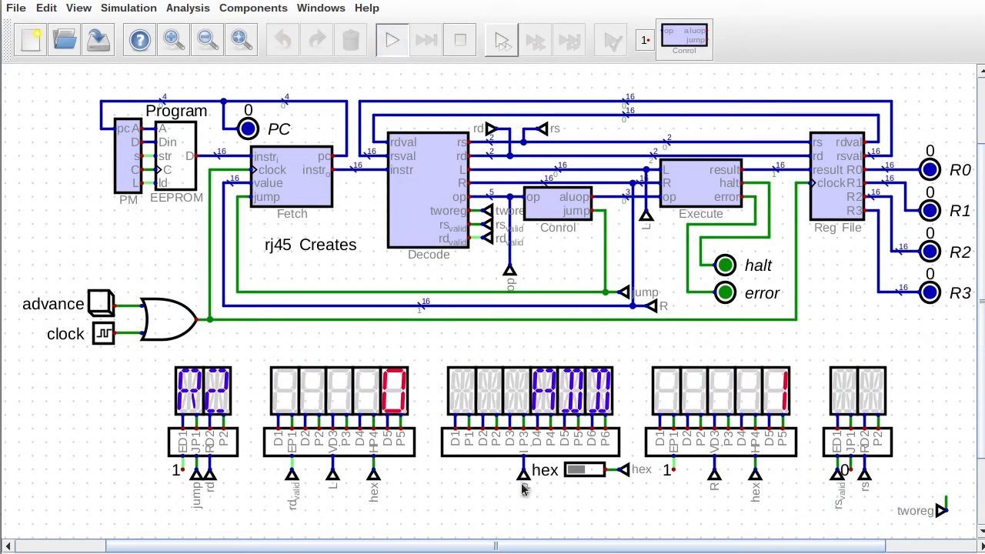
click(106, 309)
click(105, 309)
click(105, 309)
click(105, 309)
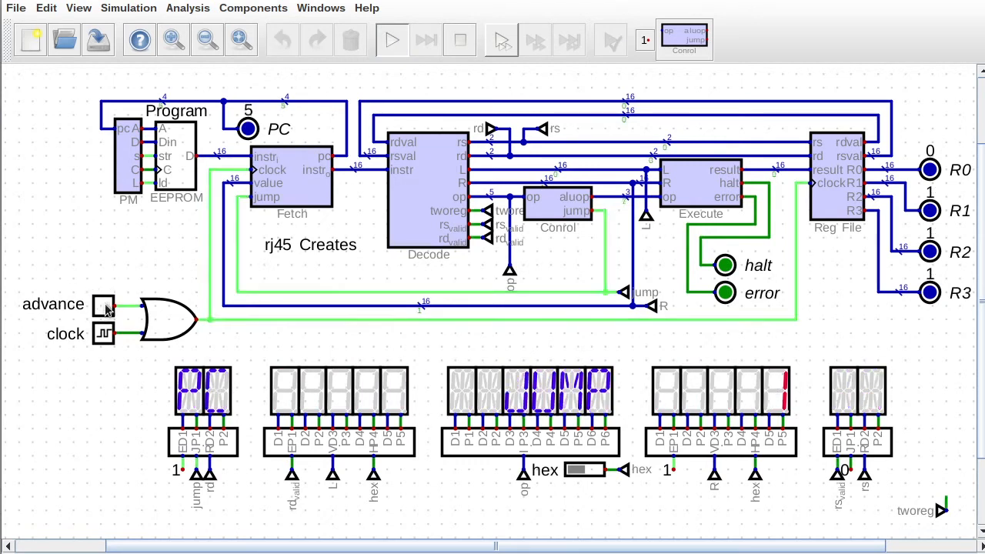
click(106, 309)
click(106, 309)
click(105, 309)
click(106, 309)
click(106, 309)
click(105, 309)
click(105, 309)
click(106, 309)
click(106, 310)
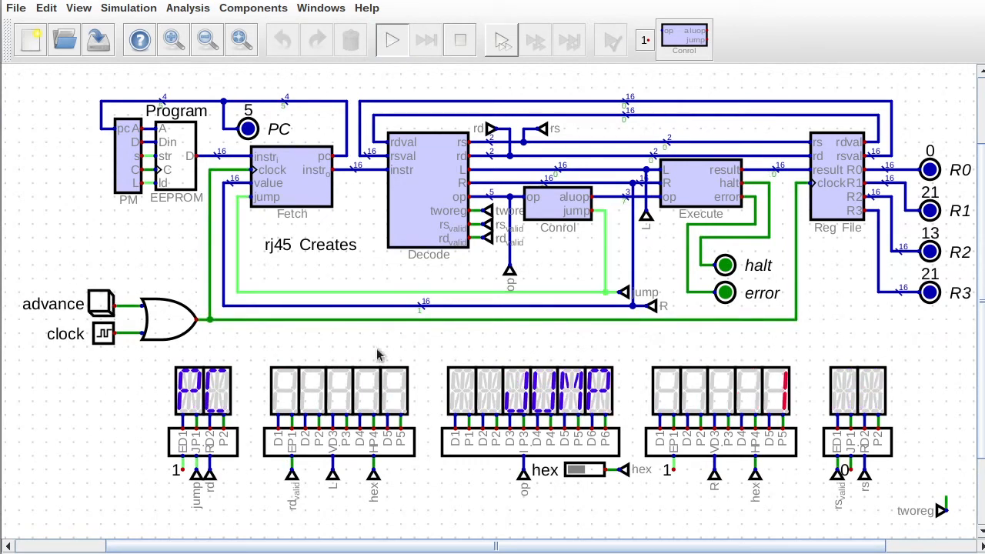
Stop the simulation and delete the unused tworeg tunnel.
key(space)
key(F1)
drag(903, 470, 963, 530)
key(Delete)
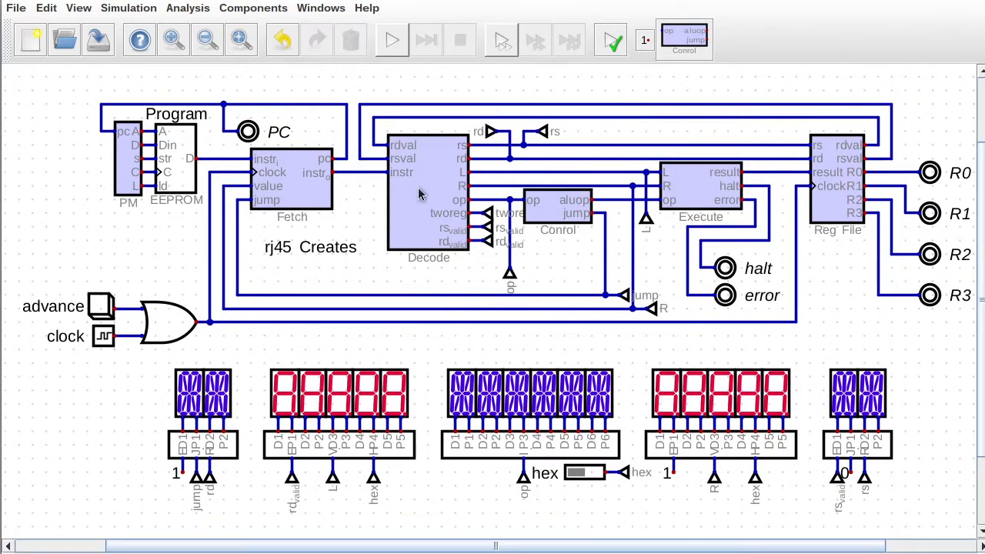
Delete the tworeg tunnel and output from the decoder circuit, then save and close it.
right_click(418, 187)
click(426, 198)
drag(795, 190, 941, 263)
key(Delete)
click(117, 62)
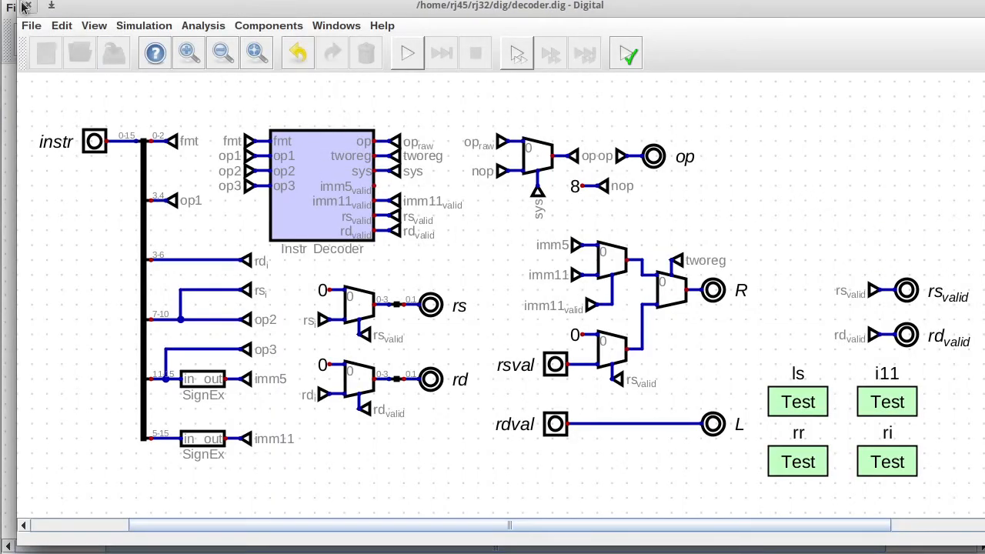
click(28, 6)
Place the rs/rd valid and op tunnels under Decode and the jump tunnel beside Fetch's jump input.
drag(463, 220, 501, 248)
mouse_move(485, 242)
mouse_down()
mouse_move(481, 267)
mouse_move(472, 245)
mouse_up()
key(r)
key(r)
key(r)
click(470, 227)
drag(509, 273, 509, 245)
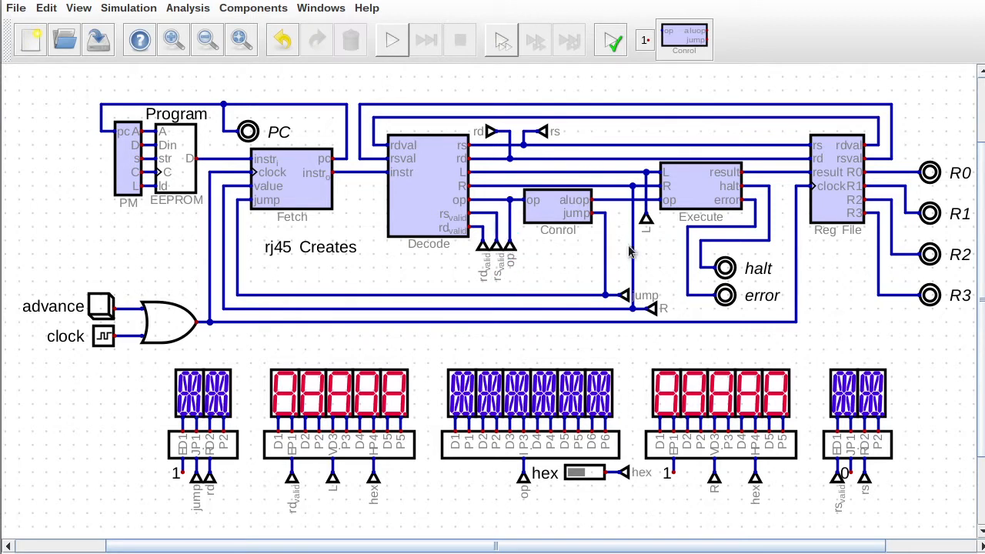
drag(623, 294, 257, 236)
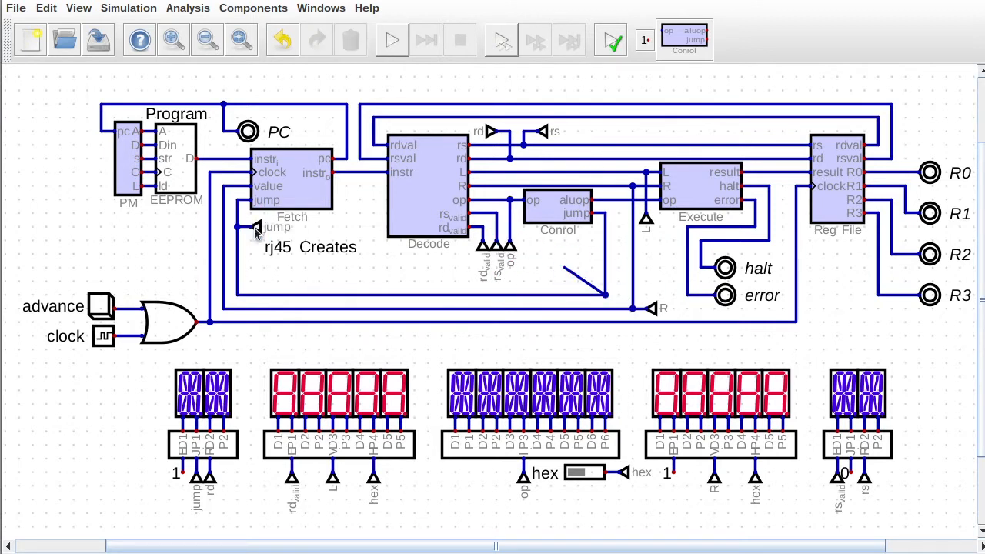
drag(516, 188, 614, 287)
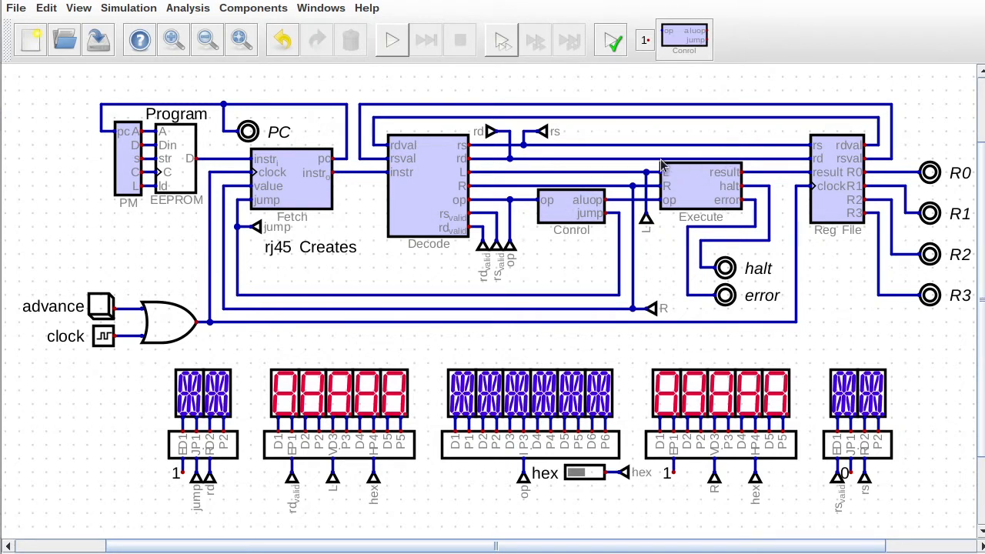
click(559, 213)
click(269, 25)
Add an input labelled t to the Control circuit and move it up.
mouse_move(259, 59)
click(341, 97)
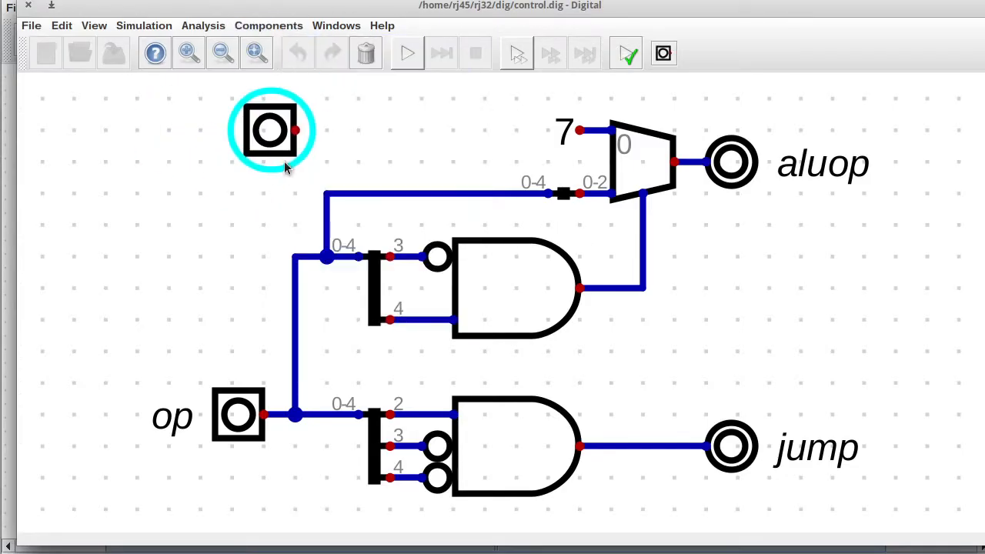
click(254, 163)
right_click(237, 137)
text(t)
click(306, 240)
scroll(423, 193, down, 6)
drag(984, 231, 984, 184)
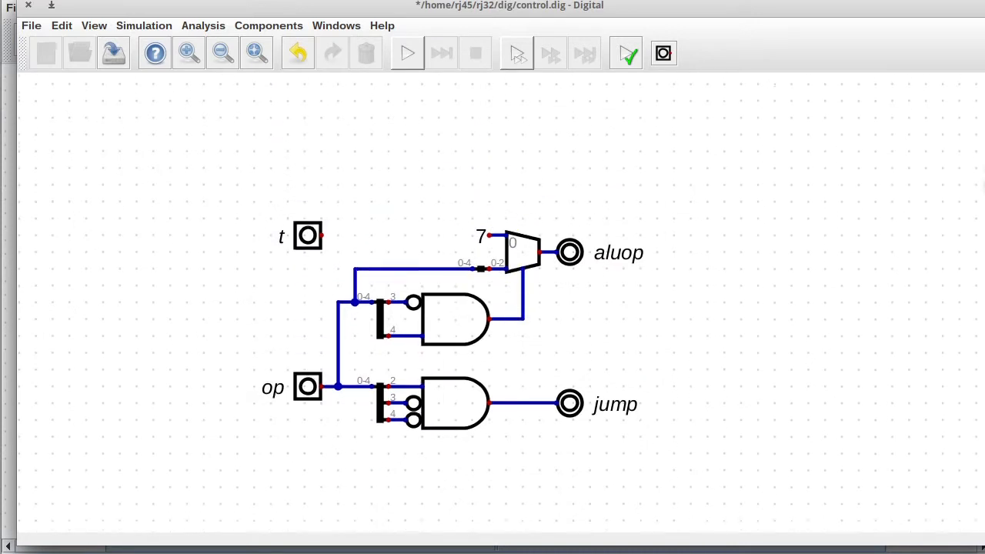
drag(270, 182, 347, 264)
drag(308, 228, 307, 143)
click(266, 26)
Add a register labelled T beside input t.
mouse_move(263, 108)
click(358, 373)
click(243, 28)
mouse_move(260, 80)
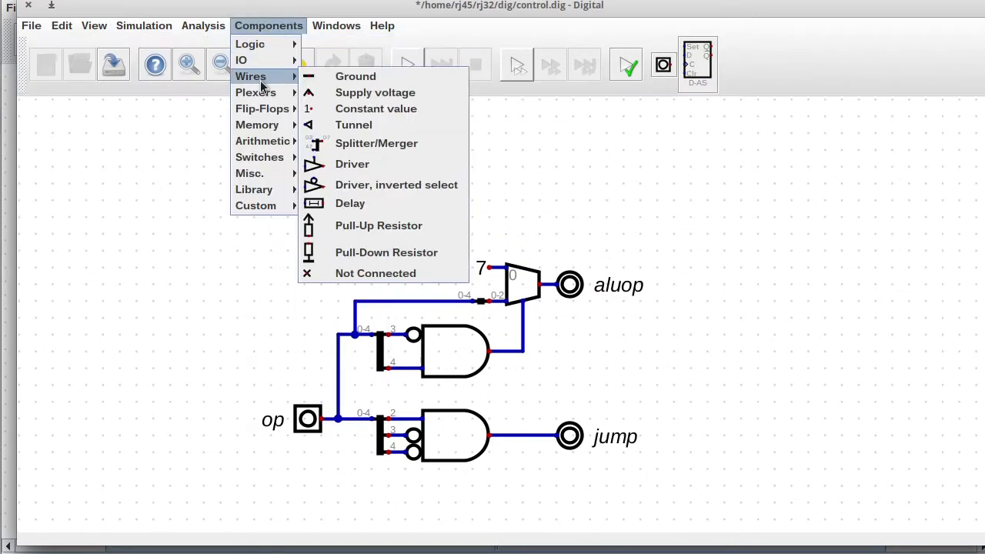
mouse_move(258, 127)
click(353, 168)
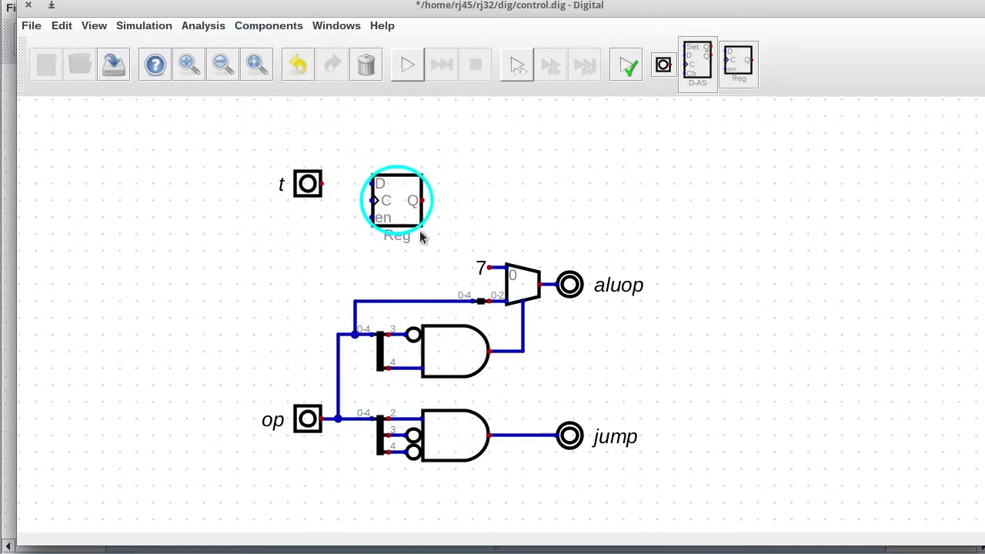
click(405, 235)
right_click(392, 211)
text(T)
click(453, 262)
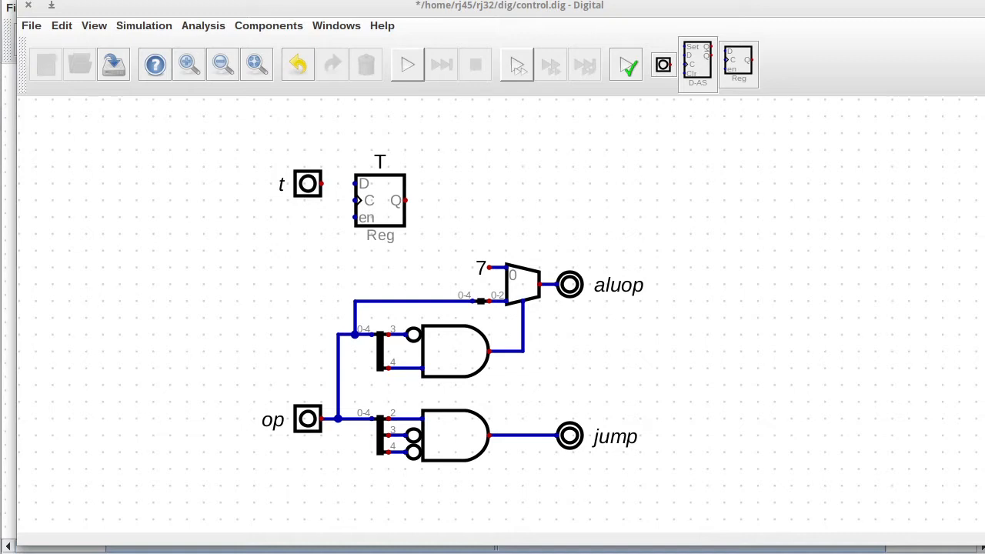
Wire input t to register D and add a clock input labelled 'clock' driving C.
click(321, 184)
click(355, 184)
click(268, 26)
mouse_move(255, 62)
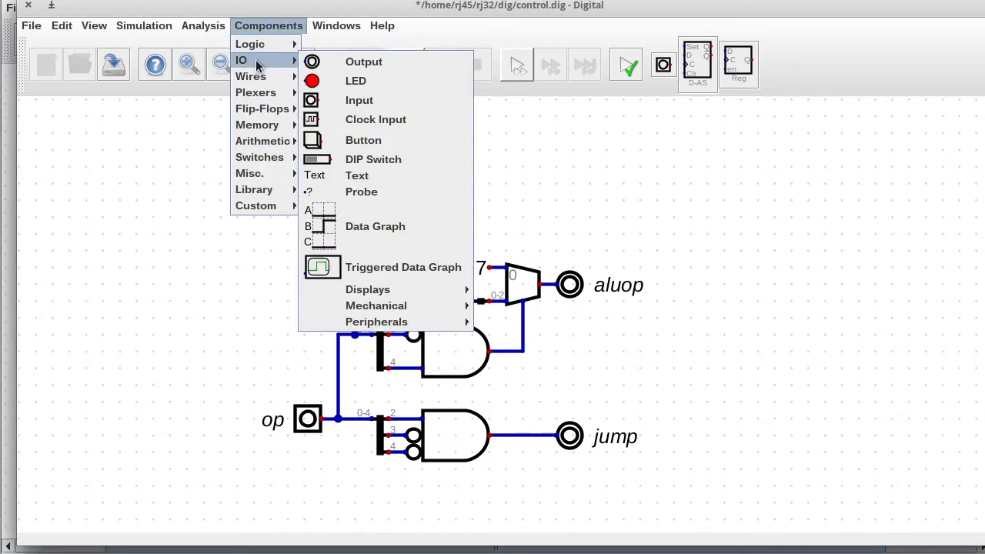
click(374, 120)
click(318, 253)
click(321, 234)
click(338, 234)
click(355, 200)
right_click(306, 240)
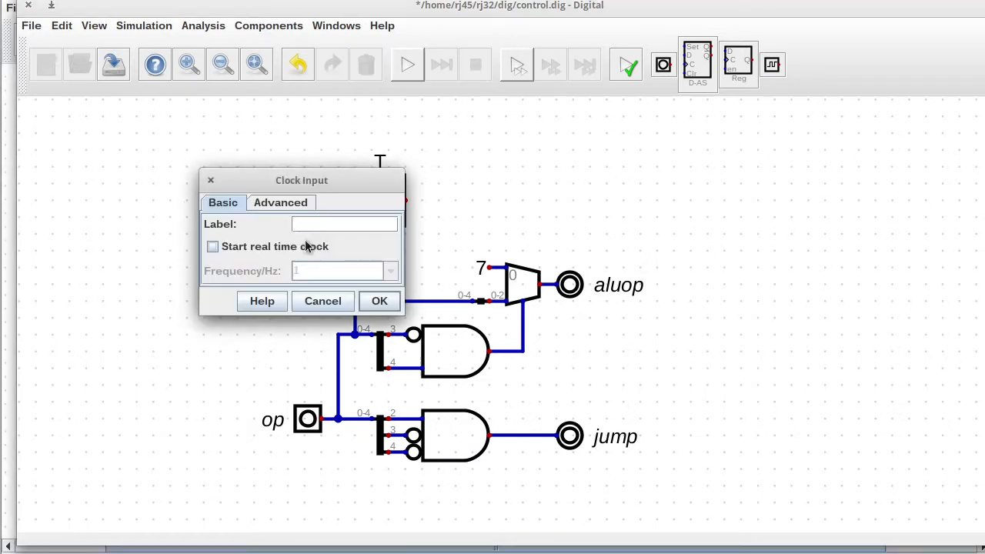
text(clock)
key(Return)
Connect a constant 1 to register T's enable input.
drag(344, 134, 438, 251)
click(334, 27)
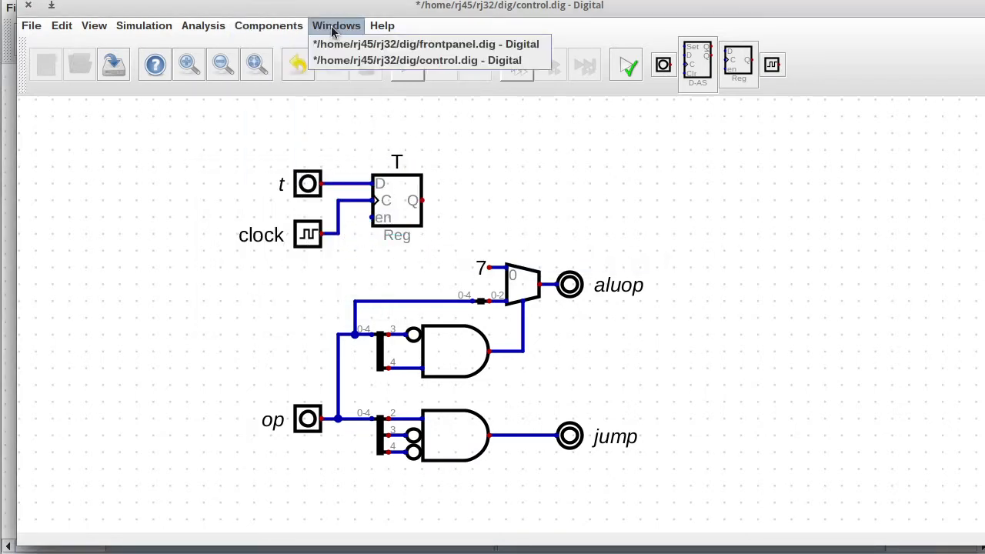
mouse_move(265, 28)
mouse_move(265, 77)
click(337, 109)
click(355, 221)
click(355, 217)
click(371, 217)
Relabel input t as t_in.
right_click(309, 184)
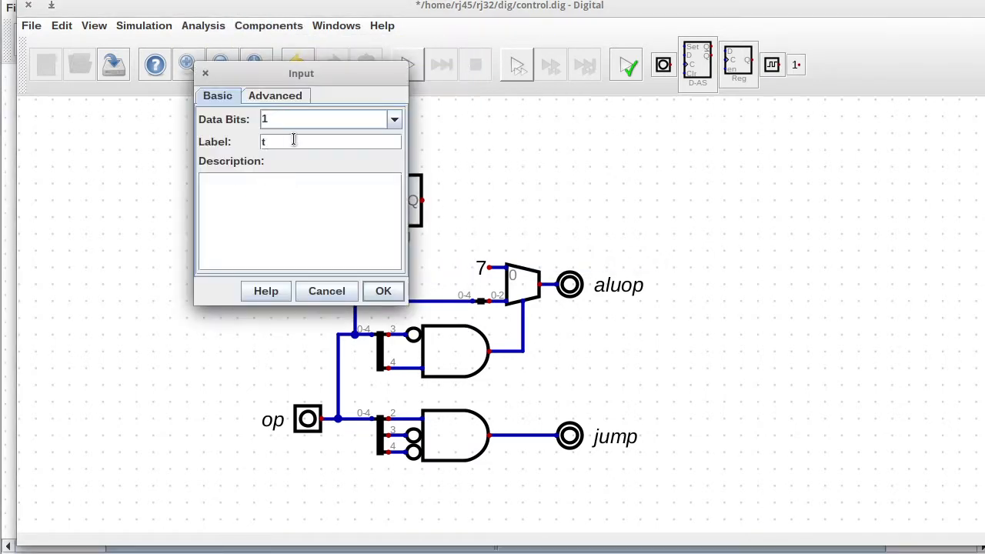
text(_in)
key(Return)
Add an output t fed from register Q, then move the lower circuit down for room.
click(266, 31)
mouse_move(262, 60)
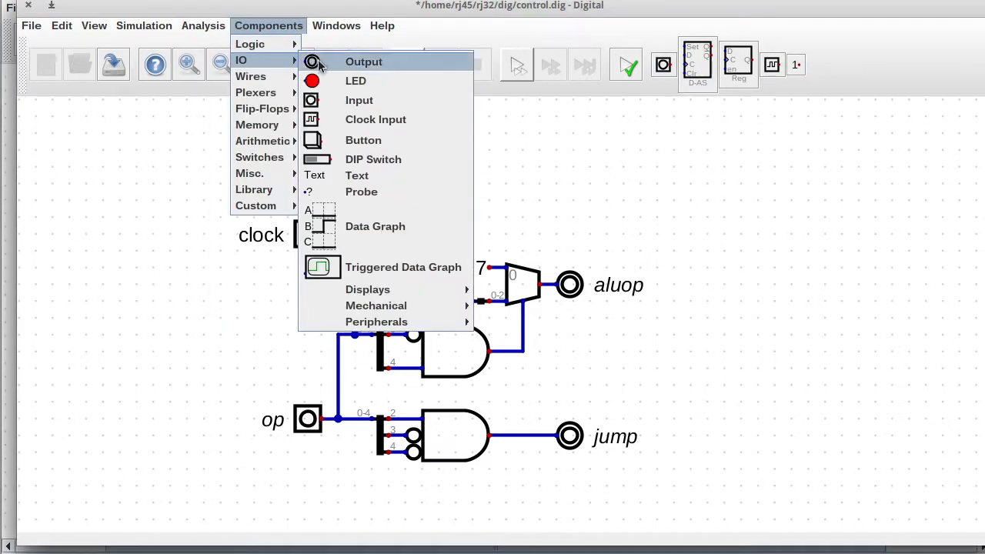
click(320, 64)
click(533, 215)
right_click(523, 205)
click(659, 304)
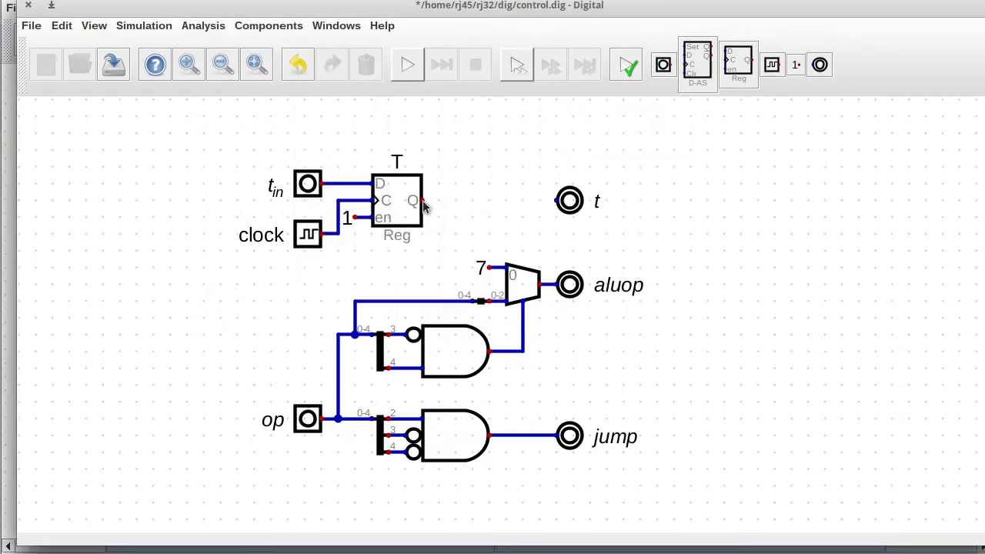
click(422, 201)
click(558, 201)
scroll(576, 338, down, 2)
mouse_move(290, 211)
mouse_down()
mouse_move(647, 252)
mouse_move(681, 499)
mouse_up()
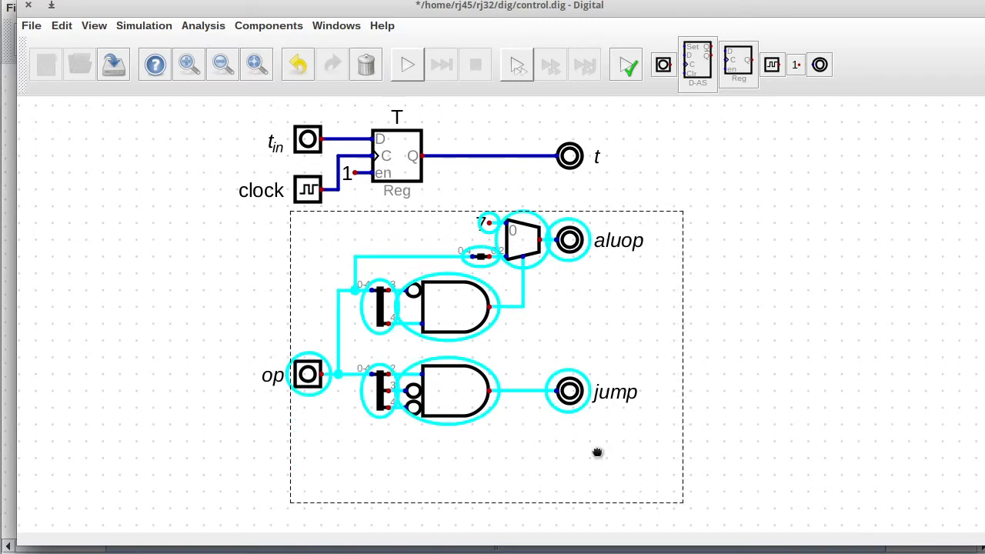
drag(596, 452, 596, 503)
Add a 5-bit splitter below the register with output splitting 1-1,0-0.
click(268, 25)
mouse_move(262, 77)
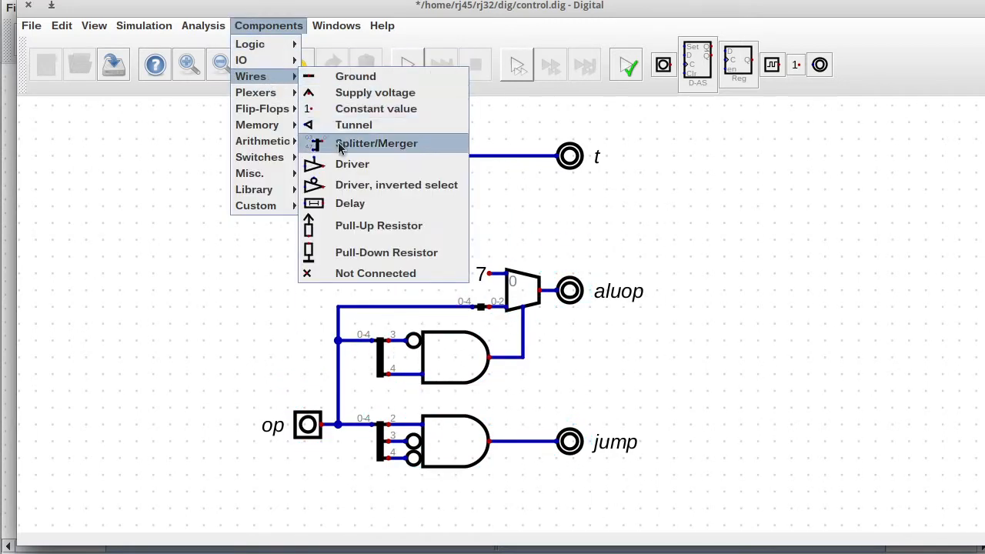
click(341, 145)
click(381, 253)
right_click(381, 250)
text(5)
drag(389, 263, 350, 259)
text(1-1)
key(Return)
drag(355, 216, 363, 257)
right_click(365, 256)
click(391, 274)
text(,0-0)
key(Return)
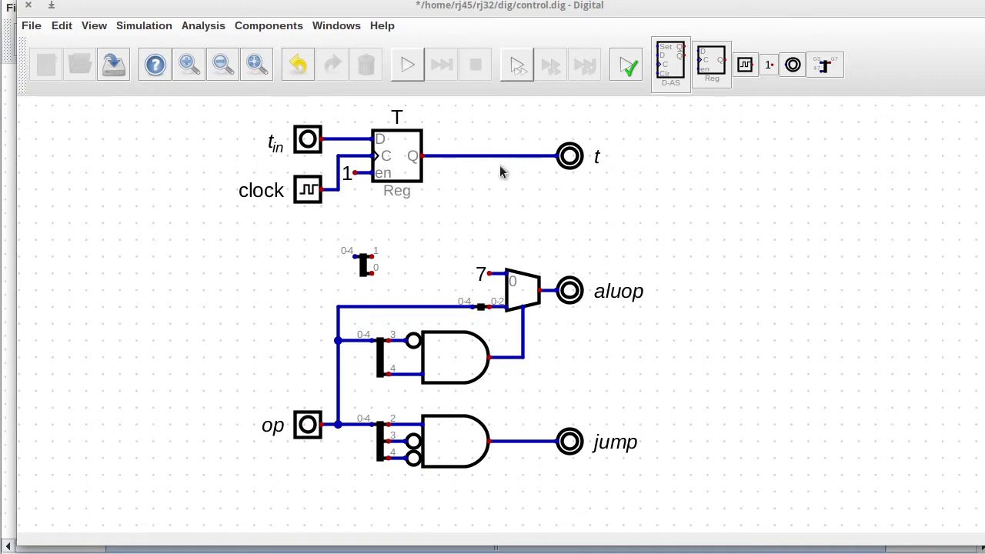
Move the splitter beside the gates and place an AND gate to its right.
drag(365, 264, 479, 516)
scroll(694, 411, down, 3)
drag(481, 355, 514, 390)
click(293, 28)
mouse_move(254, 44)
click(350, 52)
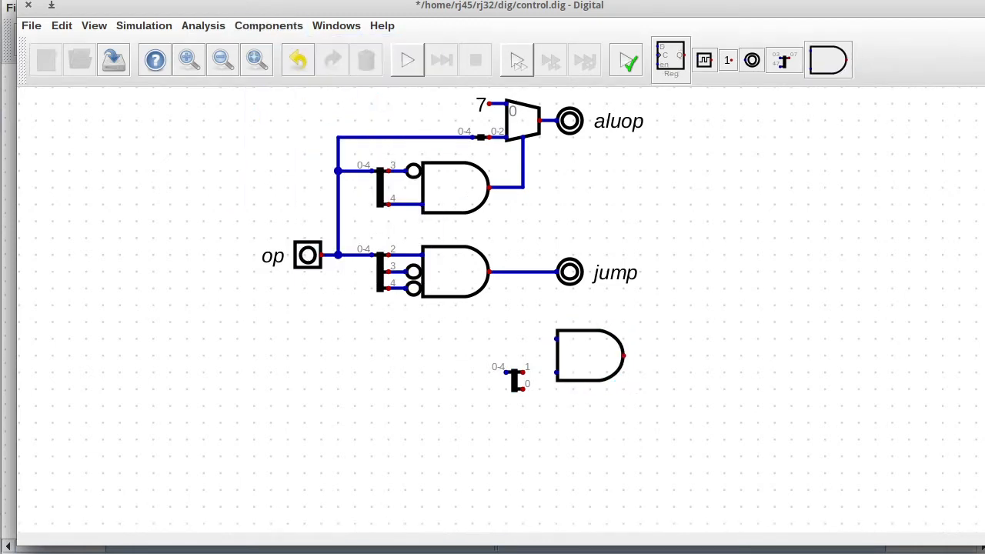
click(588, 351)
scroll(231, 149, up, 4)
drag(220, 136, 708, 307)
drag(524, 241, 495, 501)
scroll(435, 288, down, 7)
scroll(495, 502, up, 4)
key(F1)
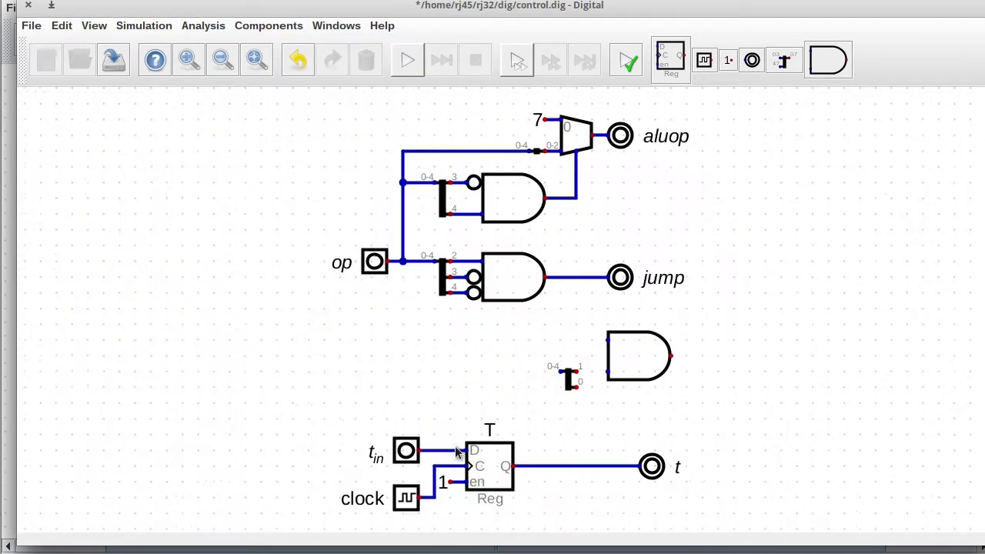
Add an XOR gate fed by the register's Q line and splitter bit 0.
click(269, 28)
mouse_move(253, 40)
click(346, 185)
click(497, 367)
mouse_move(569, 377)
mouse_down()
mouse_move(360, 359)
mouse_move(406, 351)
mouse_up()
click(560, 465)
click(430, 414)
click(463, 384)
click(414, 353)
click(463, 352)
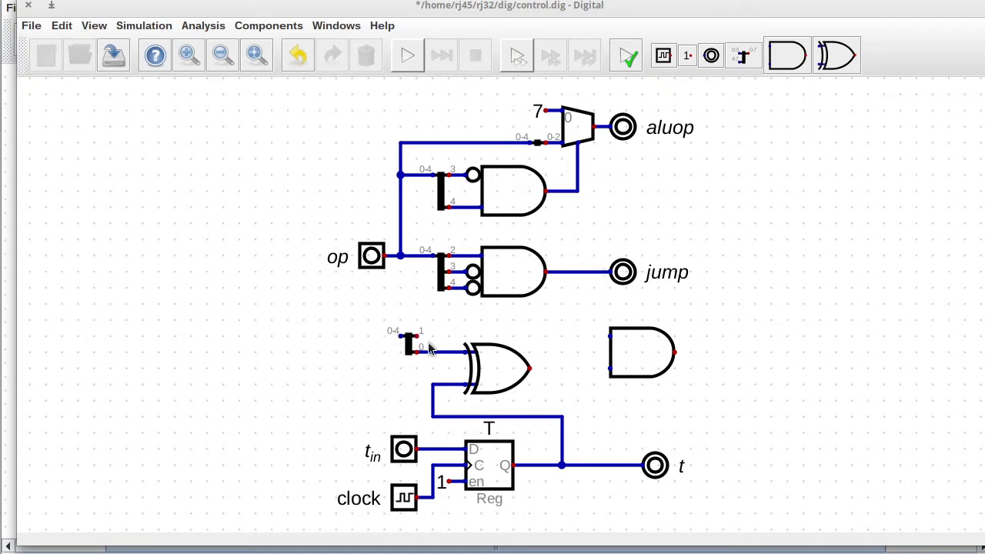
Wire the jump line and splitter bit 1 into the AND gate's inputs.
click(644, 349)
click(629, 317)
click(578, 271)
click(594, 304)
click(417, 337)
click(593, 337)
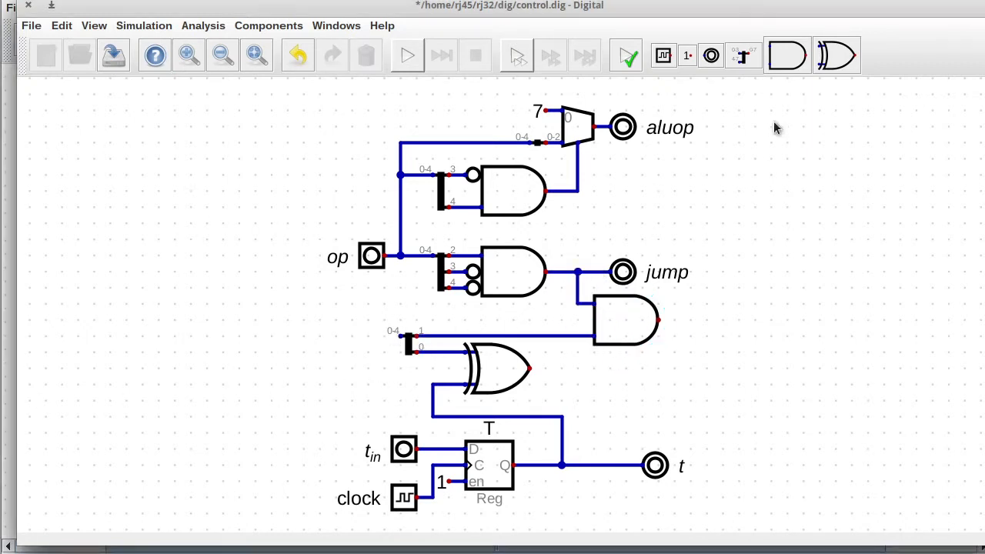
Try a second AND gate combining the AND and XOR outputs, then delete it.
click(786, 55)
click(764, 378)
click(659, 320)
click(706, 319)
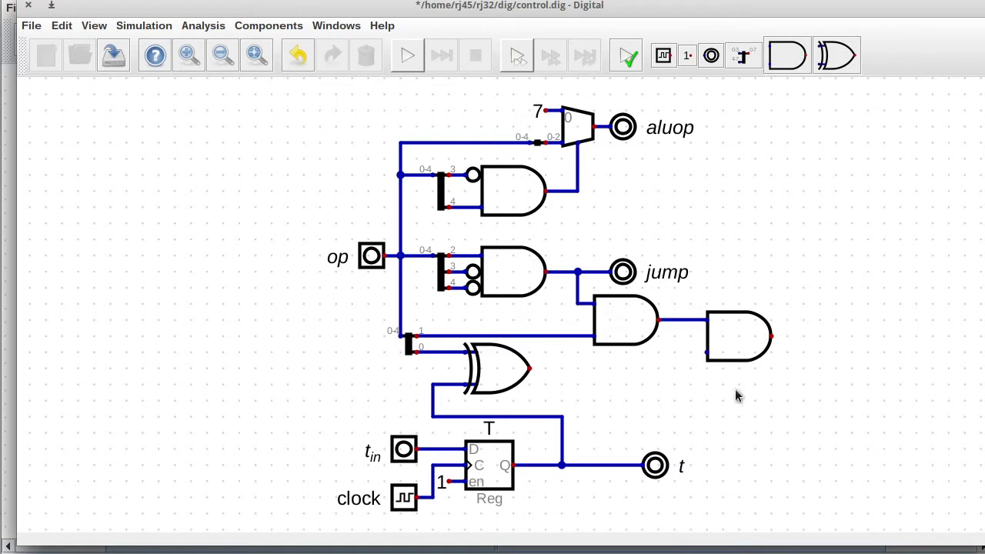
click(529, 368)
click(675, 352)
click(706, 352)
drag(683, 294, 808, 401)
key(Delete)
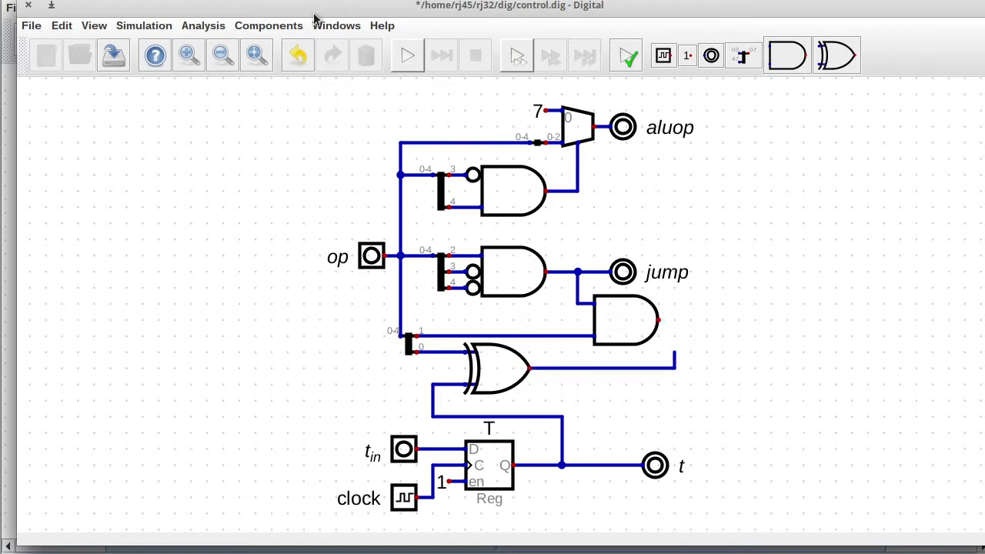
Add a multiplexer fed by the jump gate, XOR and AND outputs, driving the jump output.
click(283, 26)
mouse_move(273, 93)
click(331, 99)
click(740, 288)
click(622, 273)
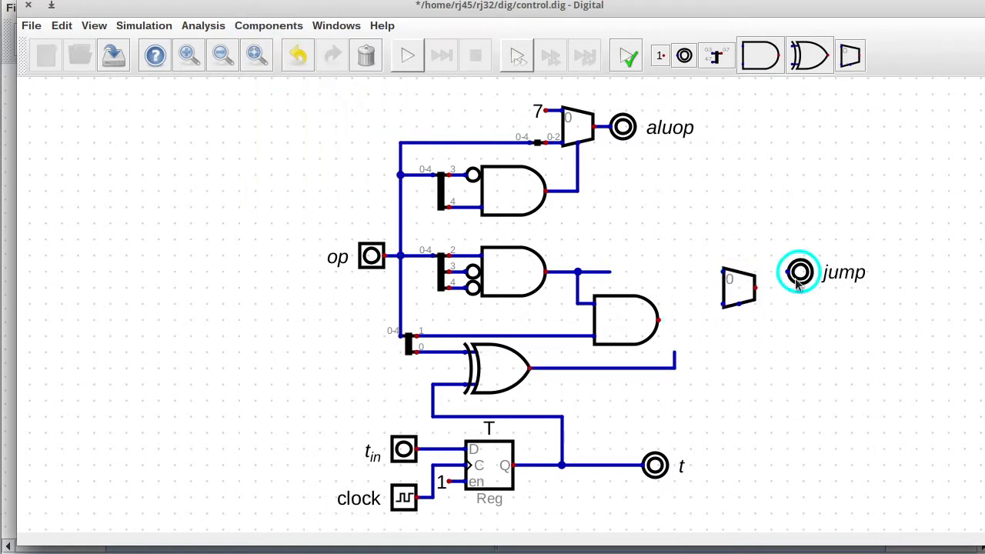
click(800, 288)
click(609, 272)
click(726, 273)
click(674, 352)
click(723, 304)
click(660, 320)
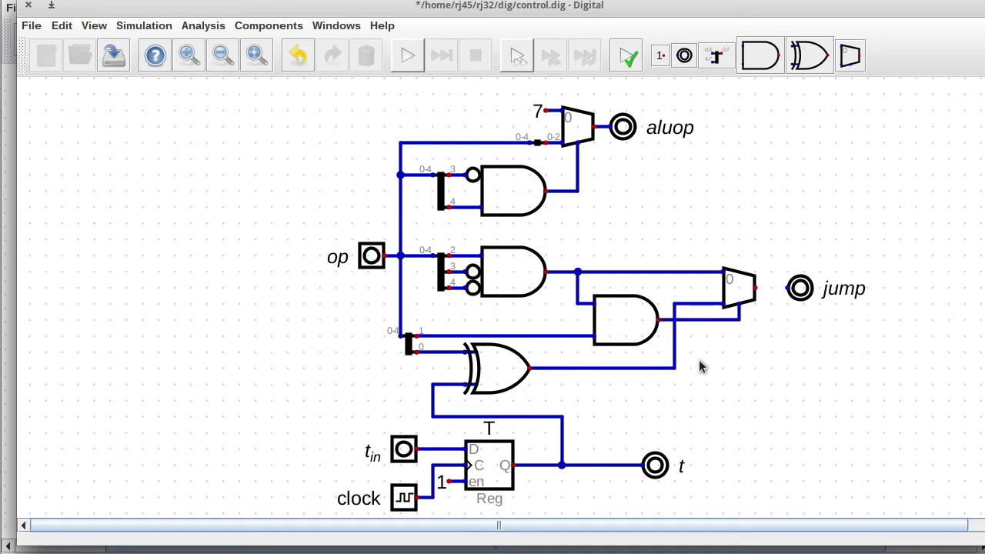
click(756, 287)
click(788, 288)
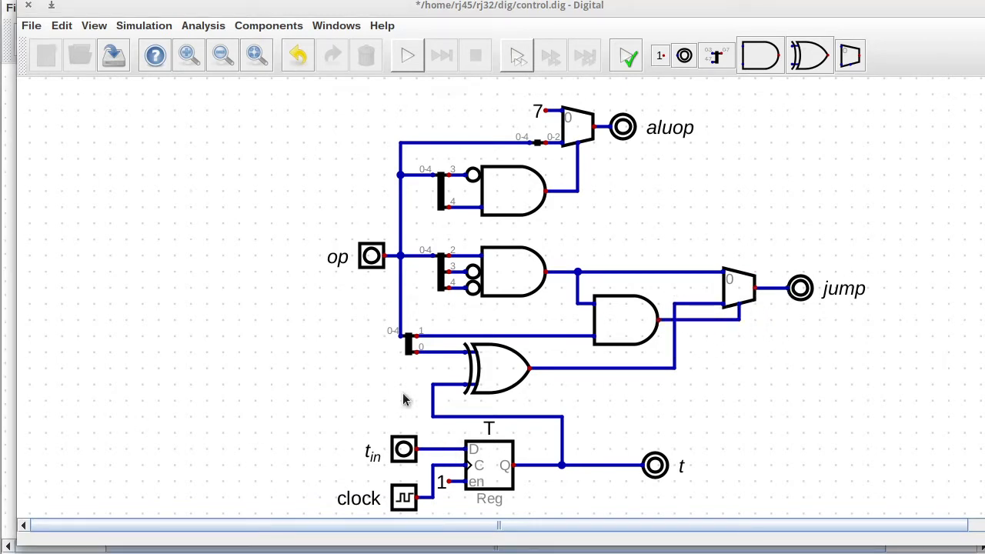
Start the simulation and set op to 4, then to 6.
click(402, 62)
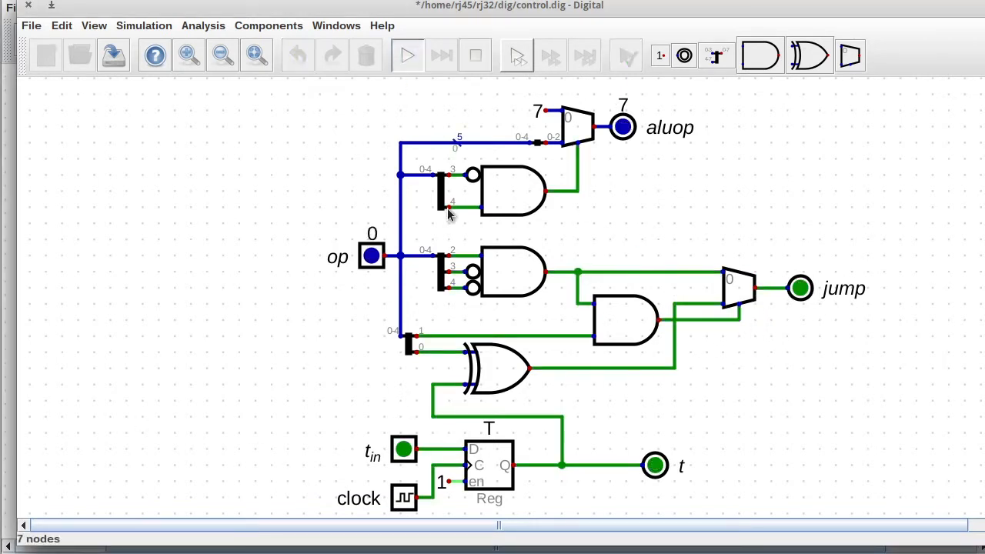
click(372, 256)
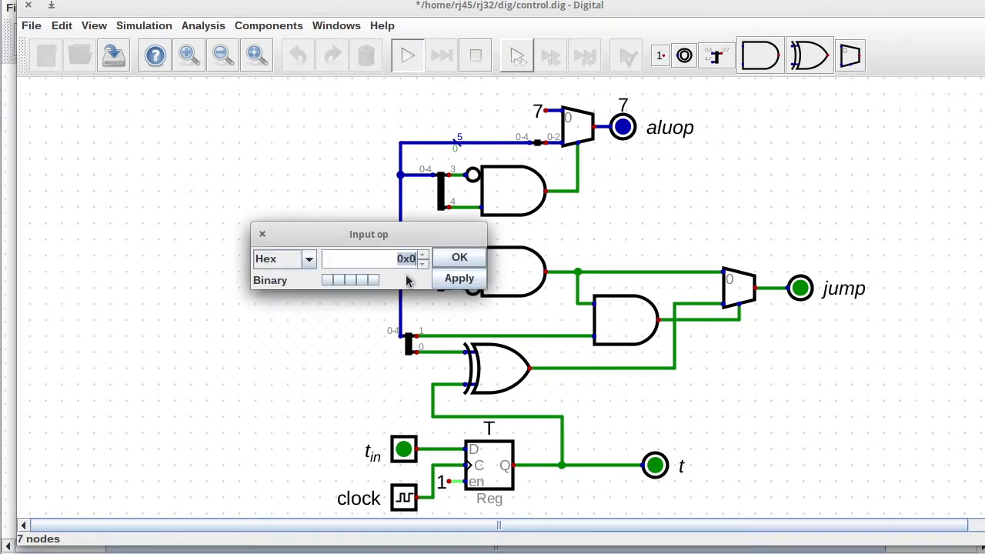
click(350, 280)
drag(378, 234, 219, 193)
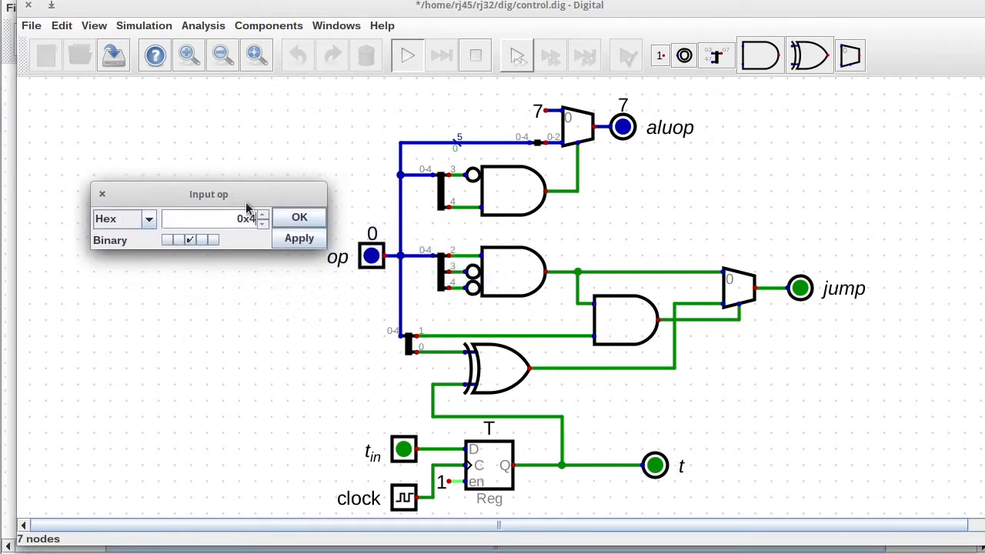
click(297, 243)
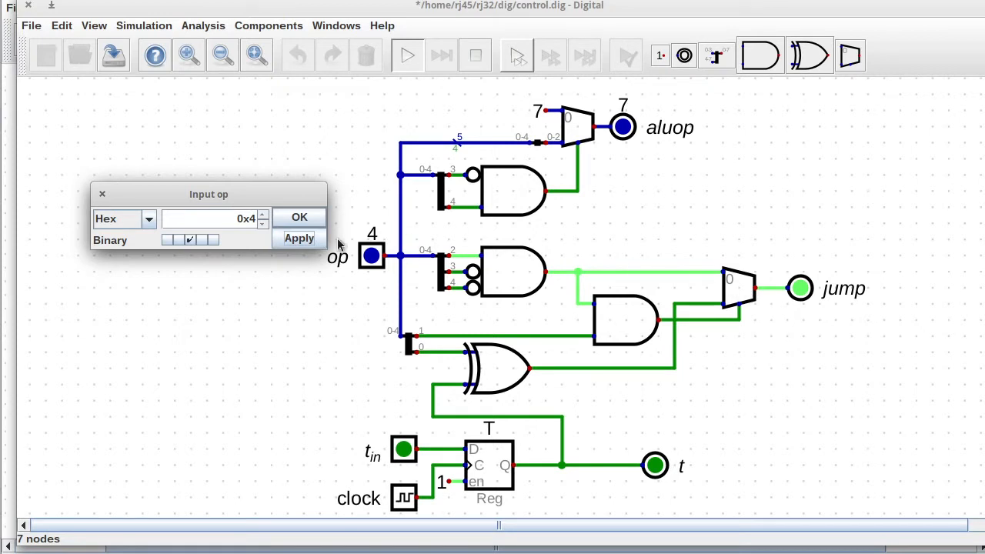
click(201, 240)
click(301, 239)
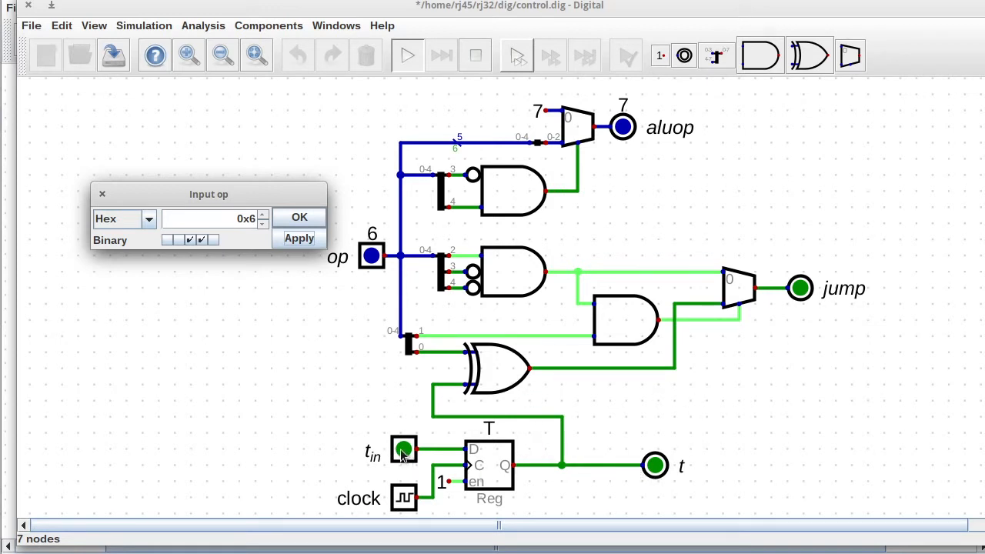
click(300, 219)
Latch t_in = 1 with a clock pulse and set op to 7.
click(404, 453)
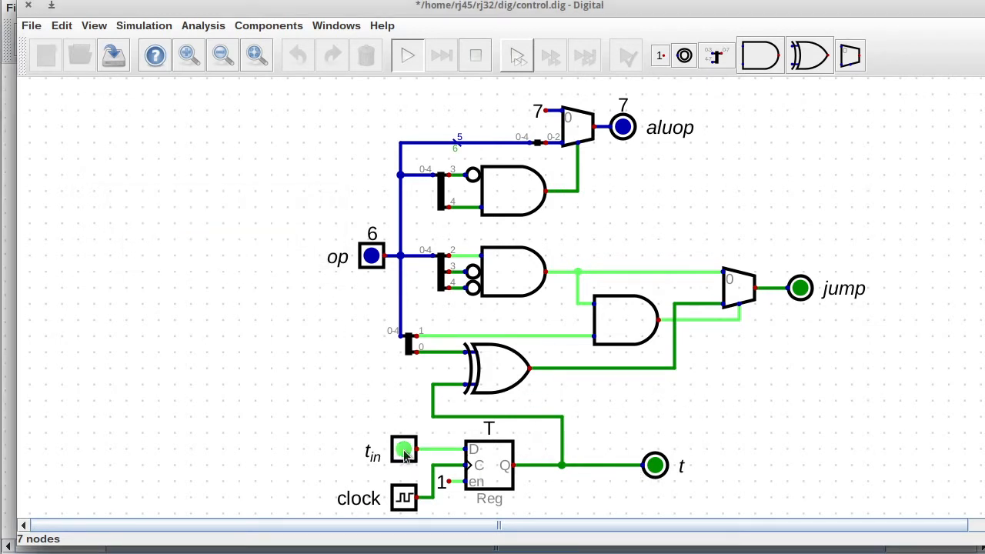
click(406, 499)
click(407, 498)
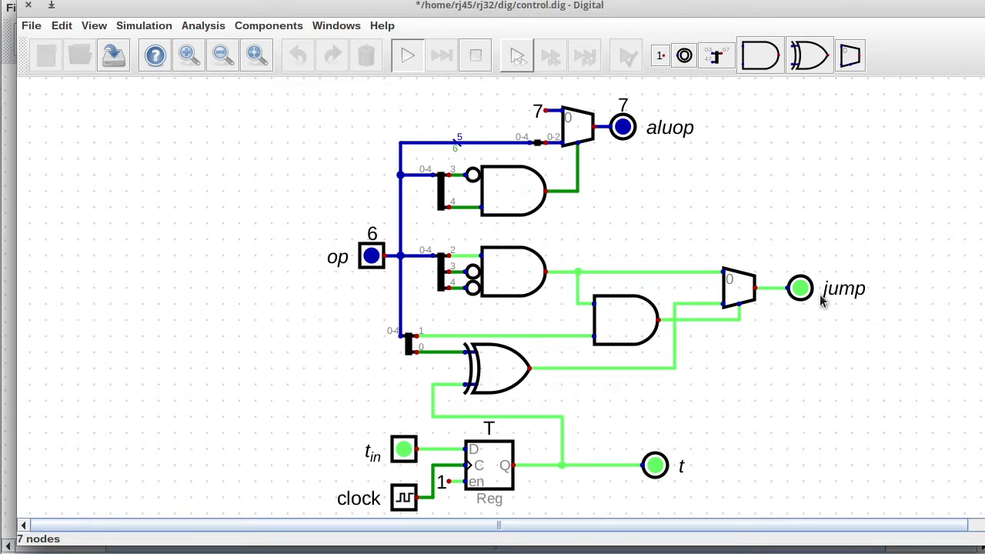
click(372, 260)
click(373, 282)
click(458, 282)
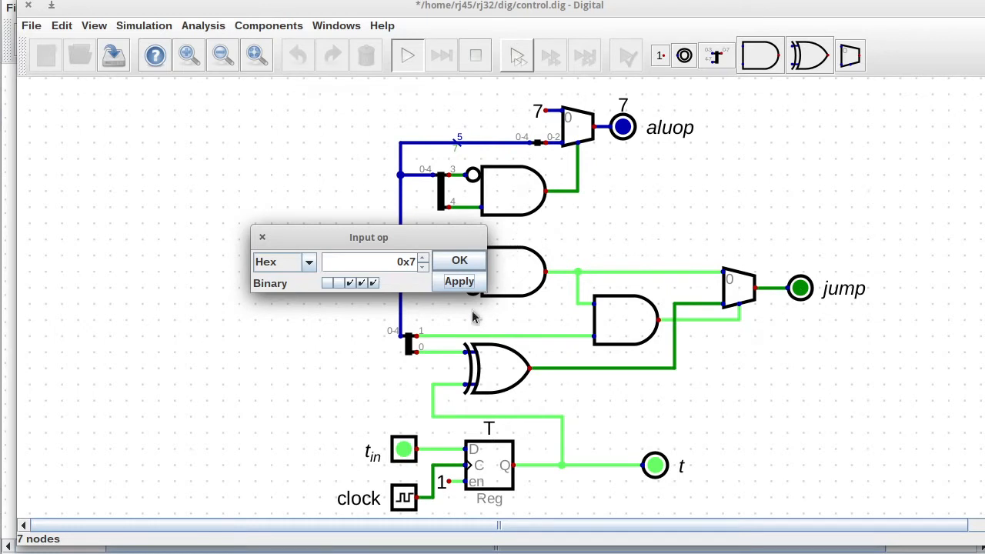
click(454, 261)
Clear t with a clock pulse, set op to 5, then stop the simulation.
click(403, 453)
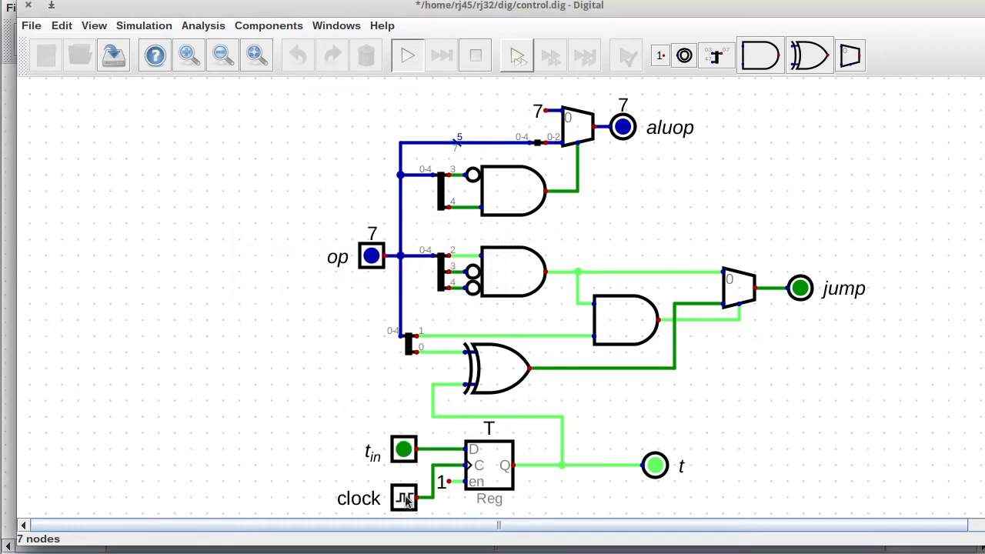
click(405, 500)
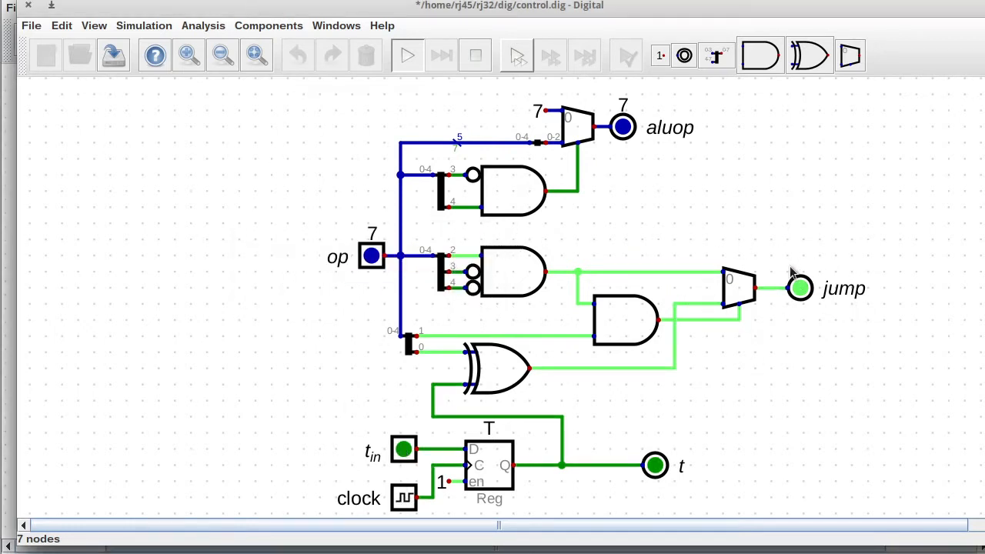
click(372, 259)
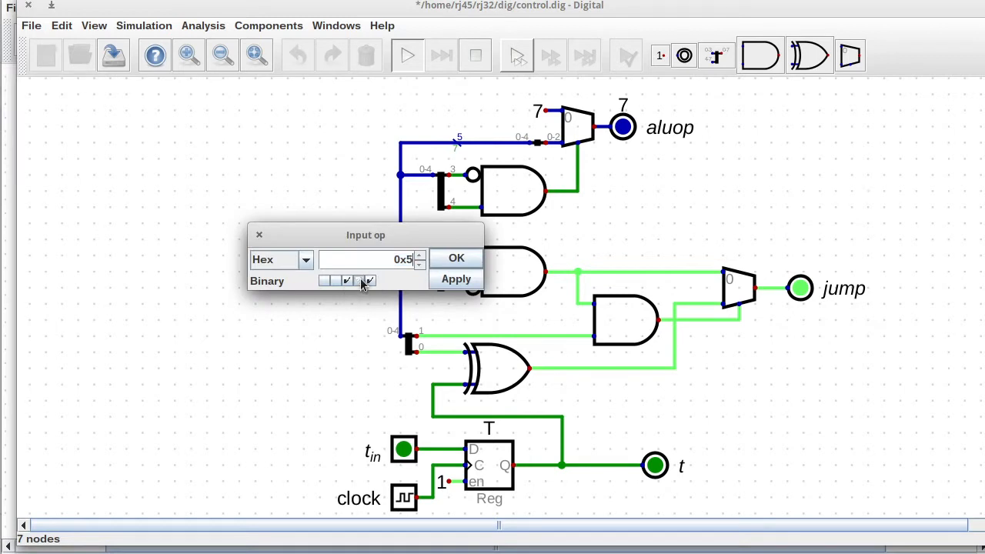
click(451, 278)
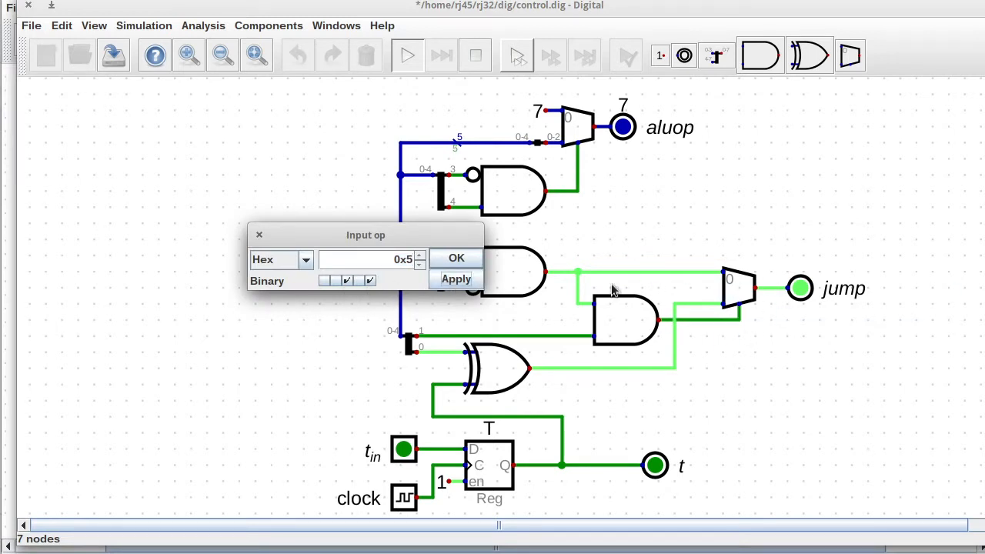
click(453, 259)
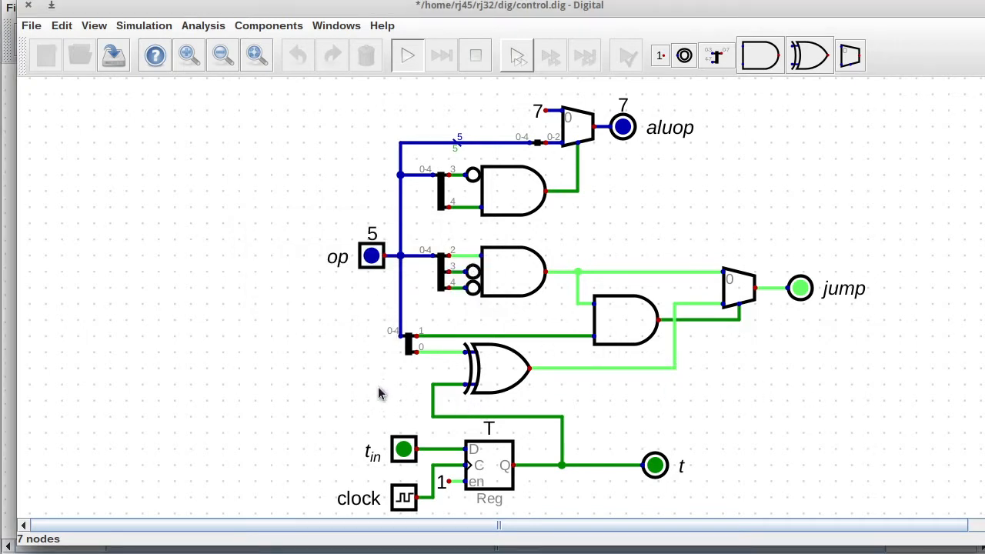
click(475, 56)
Straighten the lower splitter and jump-multiplexer wires, and shift the lower circuit down to make room.
drag(290, 333, 354, 349)
drag(325, 315, 350, 346)
drag(347, 338, 315, 333)
click(315, 335)
click(347, 336)
drag(572, 284, 602, 369)
drag(588, 339, 611, 336)
drag(606, 327, 573, 327)
drag(197, 229, 834, 525)
drag(581, 316, 581, 384)
Add a copy of the AND gate with 4 inputs, inverting In_3 and In_4.
click(433, 340)
key(ctrl+d)
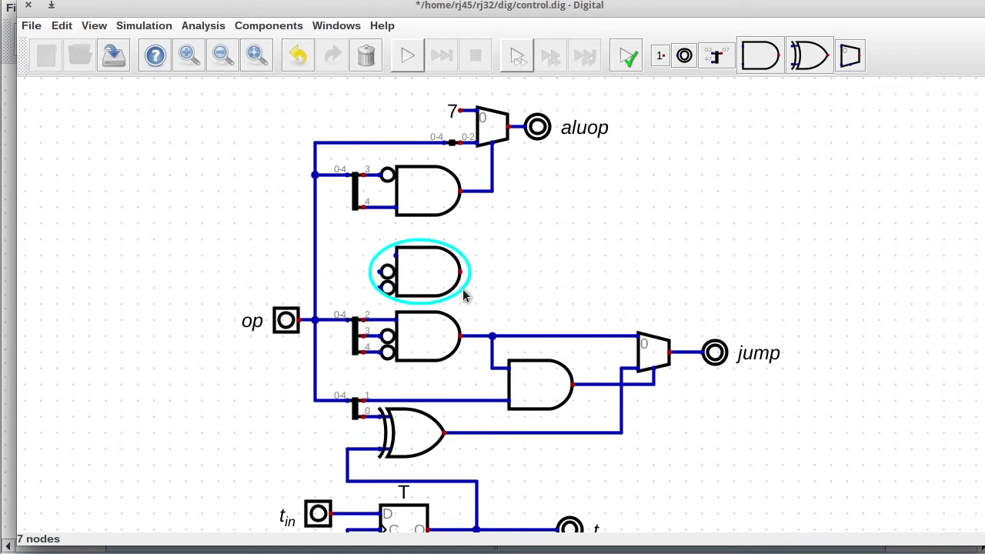
click(463, 293)
right_click(431, 267)
double_click(473, 277)
text(4)
click(514, 337)
right_click(422, 270)
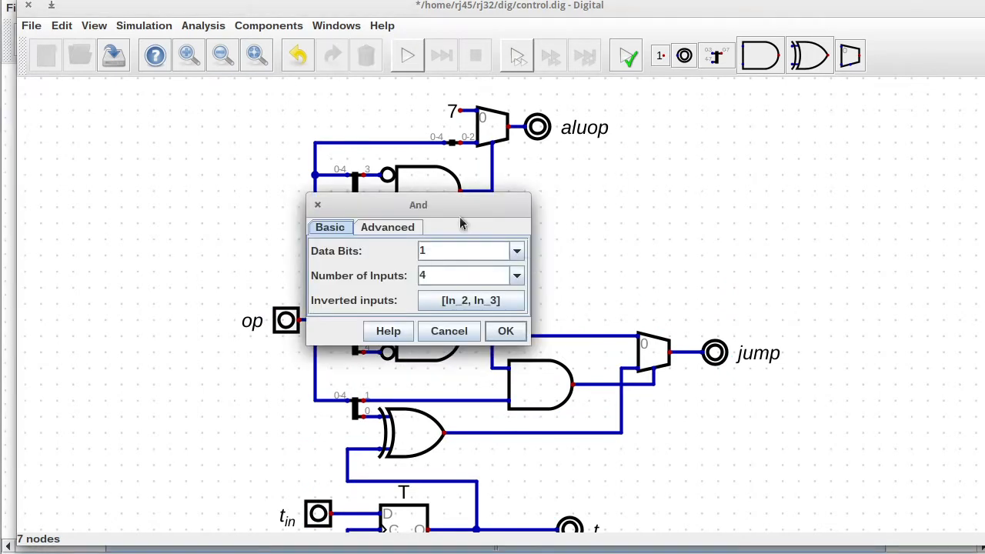
drag(461, 215, 672, 187)
click(684, 279)
click(622, 279)
click(622, 241)
click(631, 308)
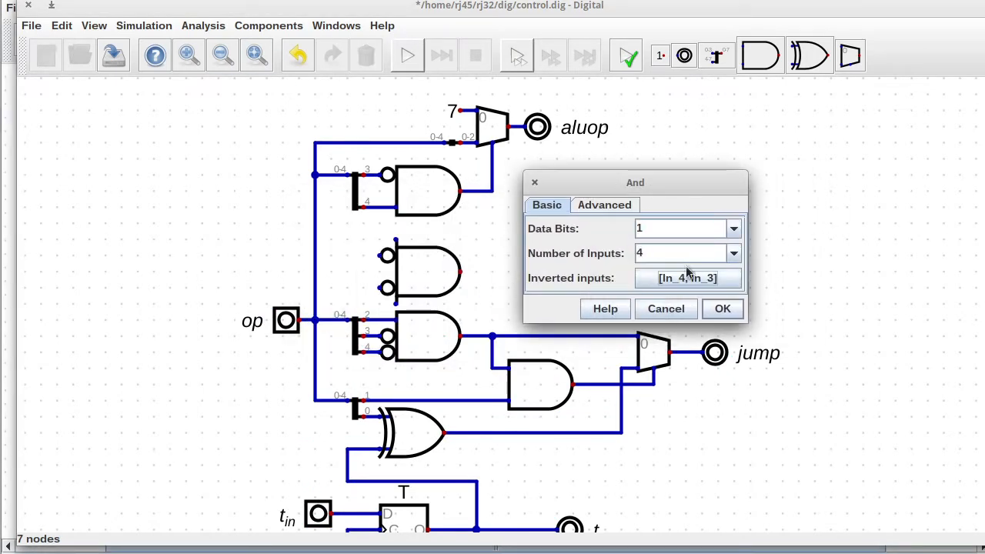
click(722, 309)
Add a new splitter beside the gate with outputs 1-1,2-2,3-3,4-4.
drag(334, 302, 369, 370)
key(ctrl+d)
click(368, 283)
right_click(354, 268)
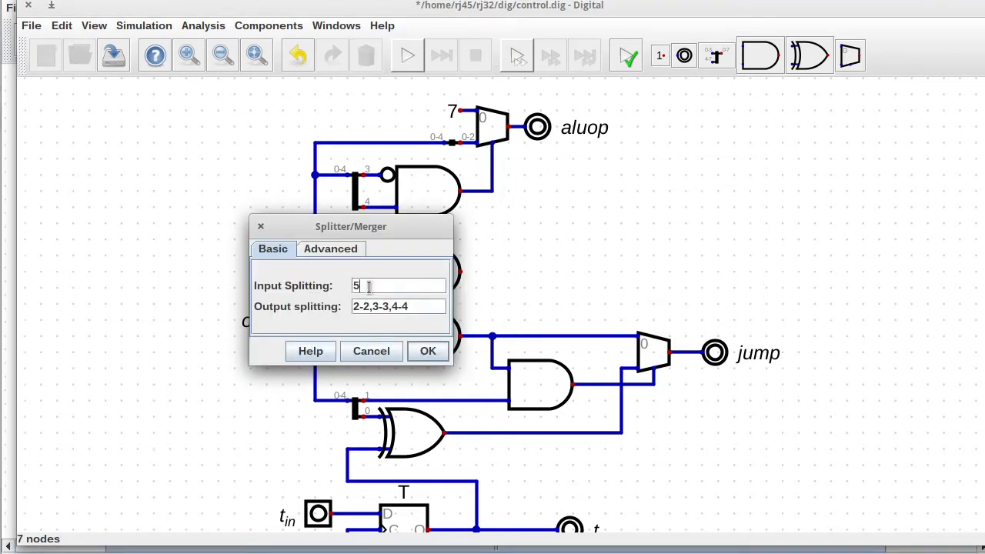
click(353, 307)
text(1-1,)
click(429, 350)
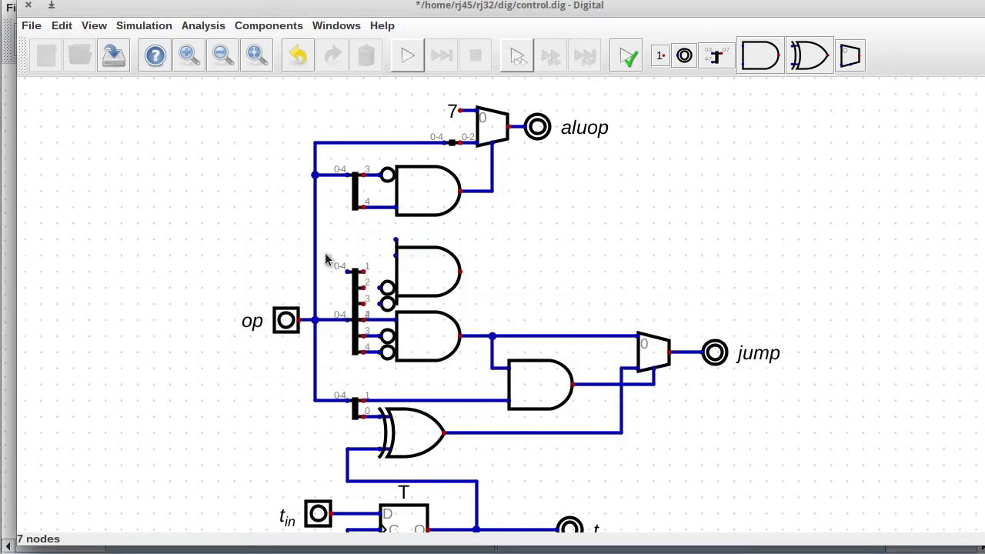
click(348, 285)
Wire splitter bits 1–4 into the new AND gate and connect the op bus to the splitter.
click(363, 256)
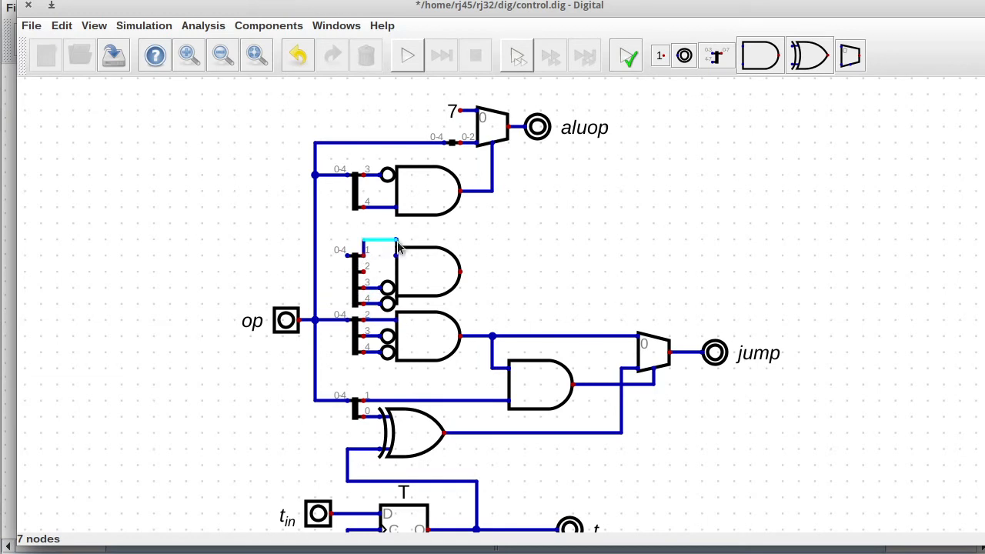
click(395, 239)
click(363, 272)
click(379, 272)
click(396, 255)
click(314, 254)
click(348, 255)
Delete the old lower AND gate, flip the mux select side, wire the new gate to it, and remove stubs.
click(540, 393)
key(Delete)
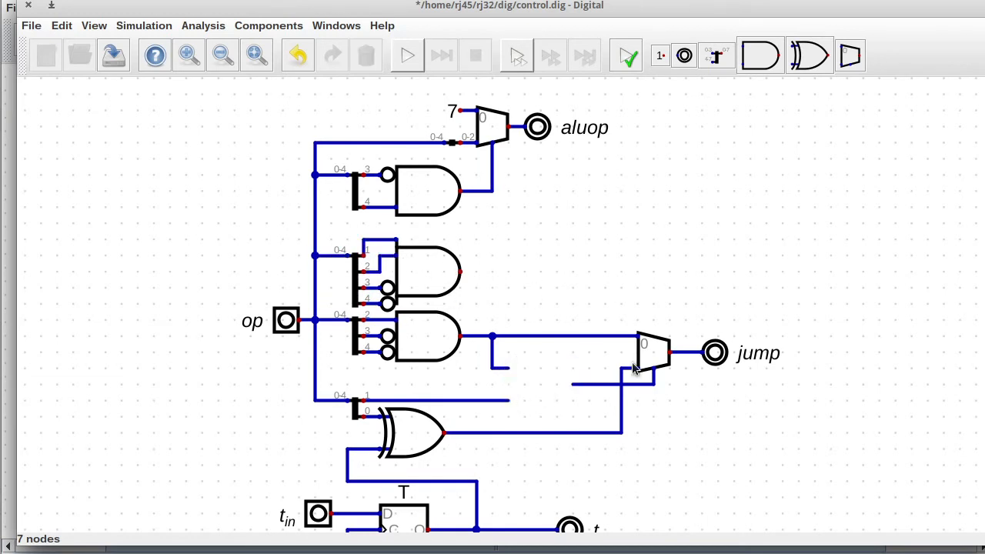
right_click(652, 350)
click(536, 386)
click(751, 413)
click(460, 271)
click(653, 335)
drag(564, 373, 590, 396)
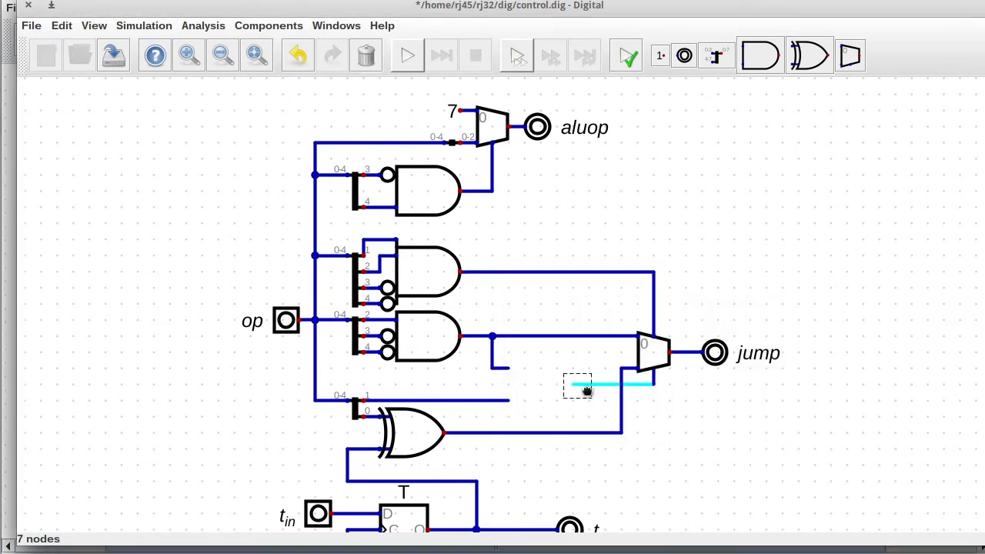
key(Delete)
drag(642, 372, 667, 396)
key(Delete)
drag(485, 361, 533, 381)
key(Delete)
Reduce the lower splitter to bit 0 only, attach it to the XOR input, and straighten the wiring.
right_click(355, 405)
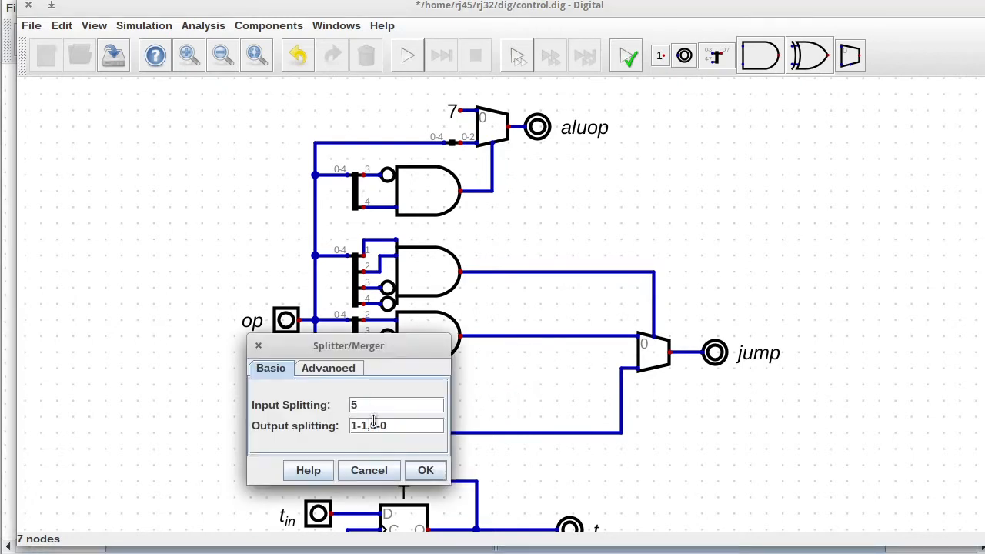
drag(372, 424, 340, 434)
key(BackSpace)
click(425, 470)
drag(297, 383, 374, 425)
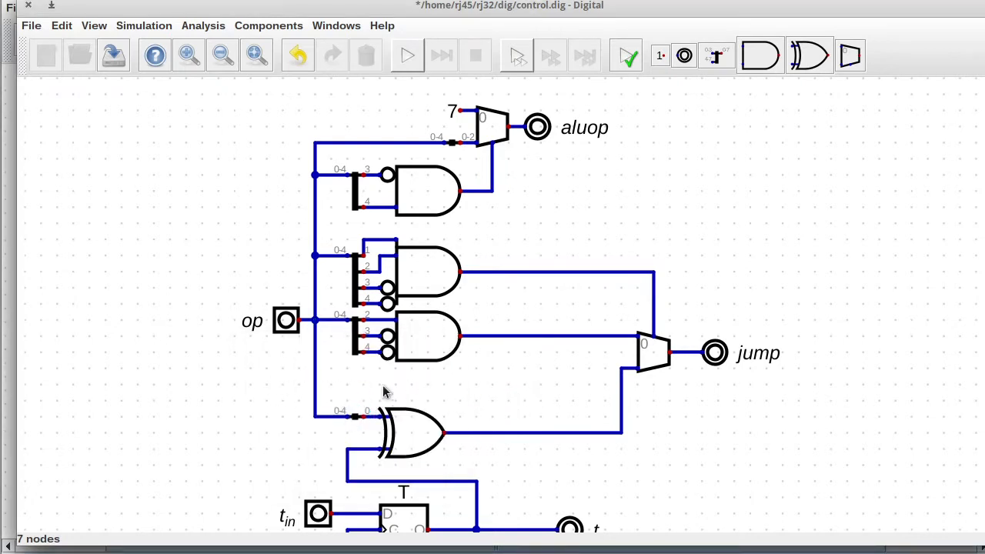
drag(374, 390, 456, 465)
drag(429, 435, 555, 436)
drag(332, 437, 489, 474)
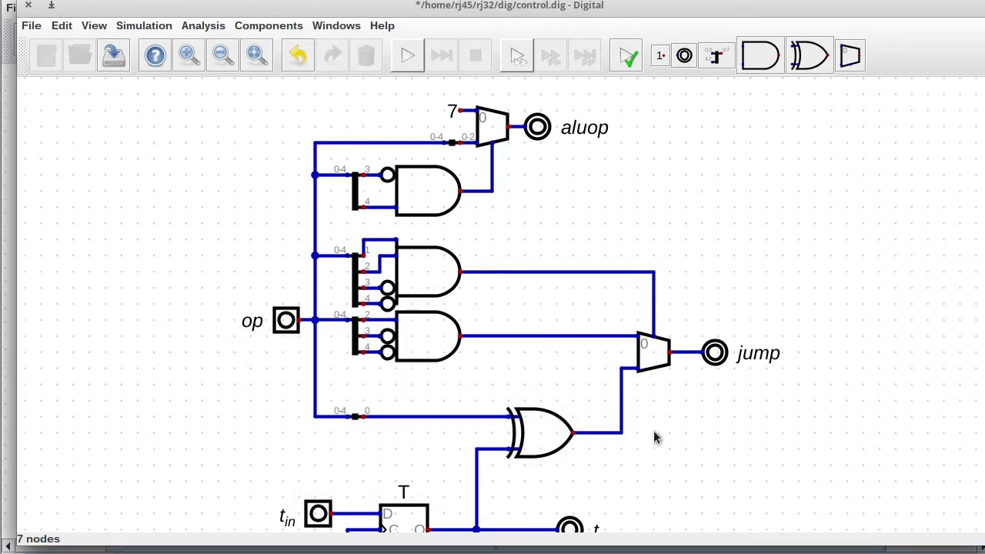
Tidy the layout by moving output t right and the lower circuit up, then fit the circuit.
scroll(804, 429, down, 3)
drag(229, 361, 614, 493)
drag(524, 440, 608, 423)
drag(573, 389, 718, 390)
drag(234, 290, 846, 483)
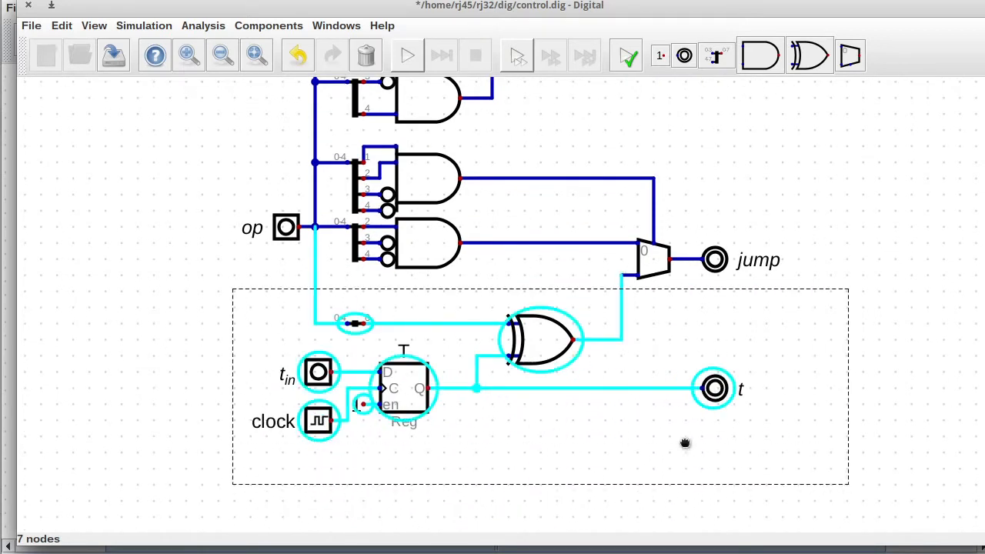
drag(684, 444, 674, 410)
key(F1)
Run the simulation and test op values 4, 6 and 7, leaving op at 6.
click(407, 55)
click(277, 329)
drag(277, 317, 162, 200)
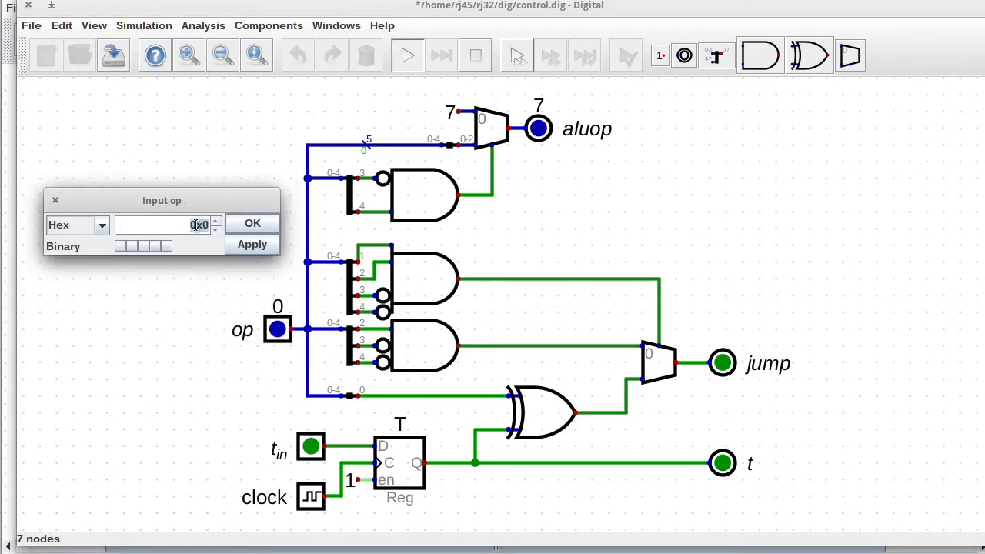
click(143, 246)
click(154, 245)
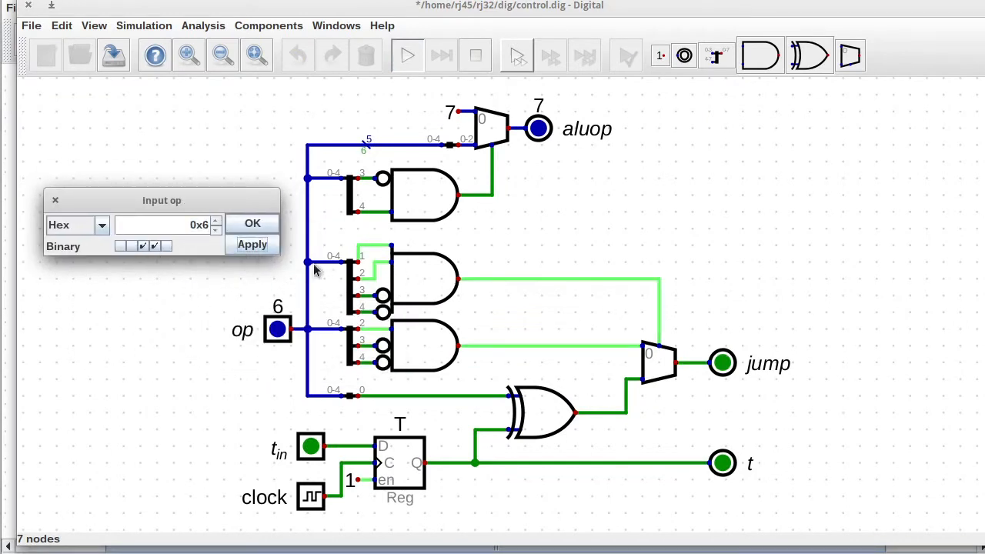
click(166, 245)
click(166, 246)
click(253, 223)
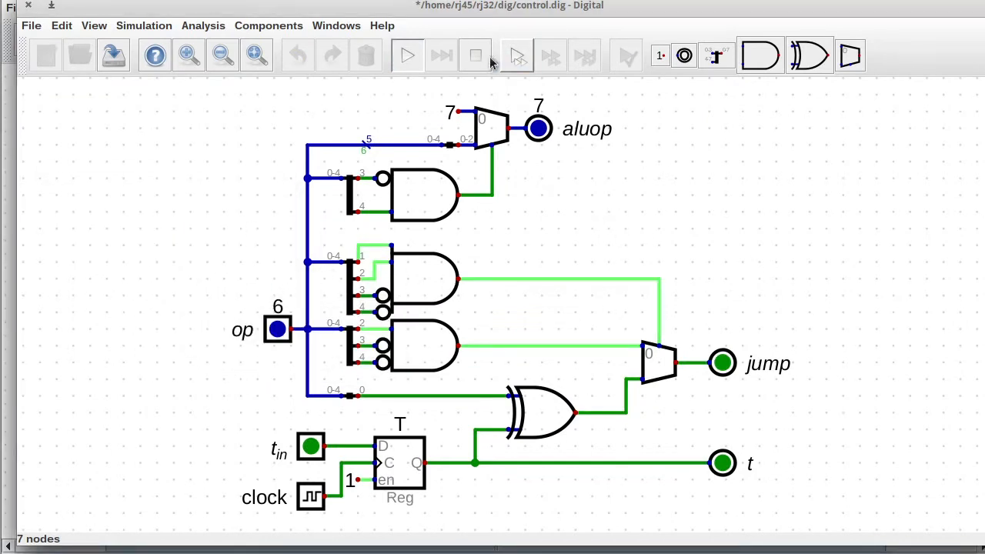
Move the multiplexer, jump and t left, then save and close control.dig.
drag(592, 216, 843, 531)
drag(796, 433, 763, 433)
click(113, 56)
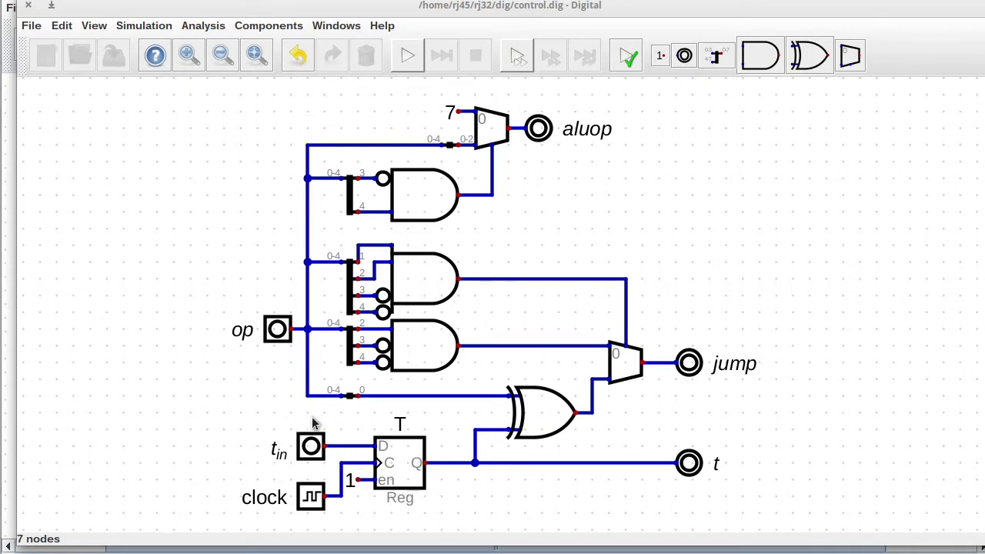
click(28, 6)
In the Execute circuit, rename the musteq comparator to eq and add an eq tunnel.
right_click(702, 193)
click(651, 281)
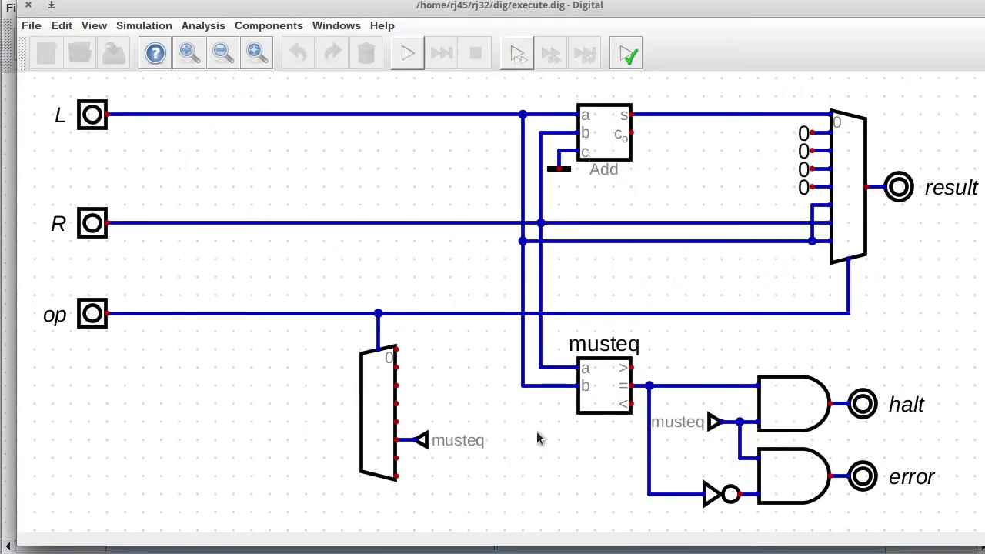
right_click(620, 387)
drag(614, 367, 585, 368)
key(BackSpace)
click(668, 443)
drag(379, 420, 401, 433)
key(ctrl+d)
click(419, 422)
right_click(419, 422)
key(BackSpace)
click(479, 459)
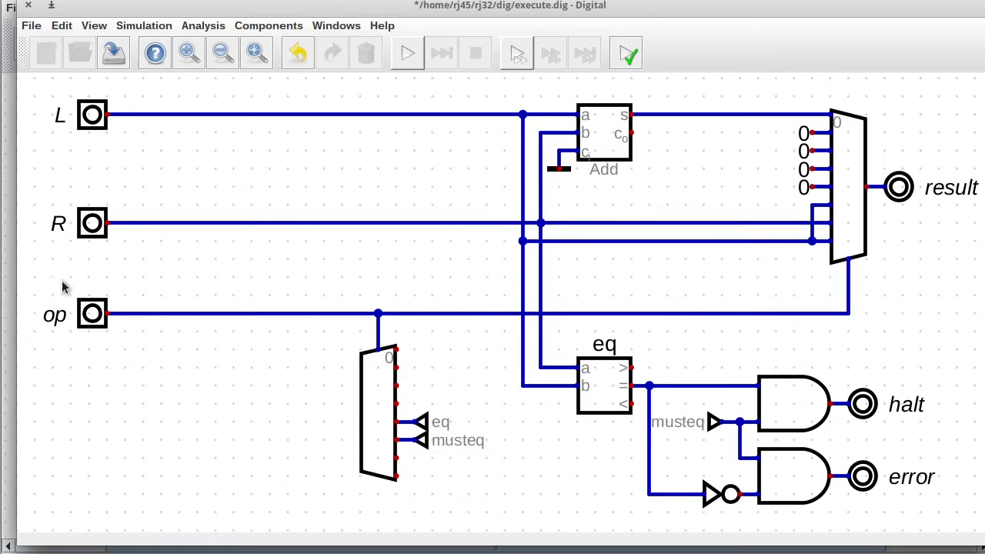
Add an AND gate combining the eq equality result with a rotated eq tunnel.
drag(39, 276, 925, 330)
drag(743, 342, 739, 308)
click(784, 405)
key(ctrl+d)
click(778, 344)
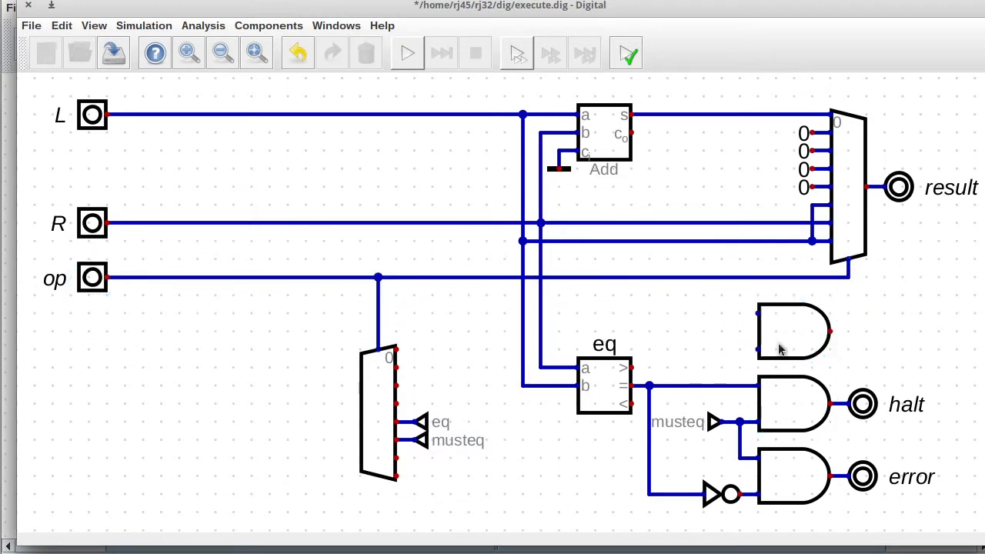
click(648, 384)
click(756, 350)
drag(383, 407, 462, 434)
key(ctrl+d)
key(r)
key(r)
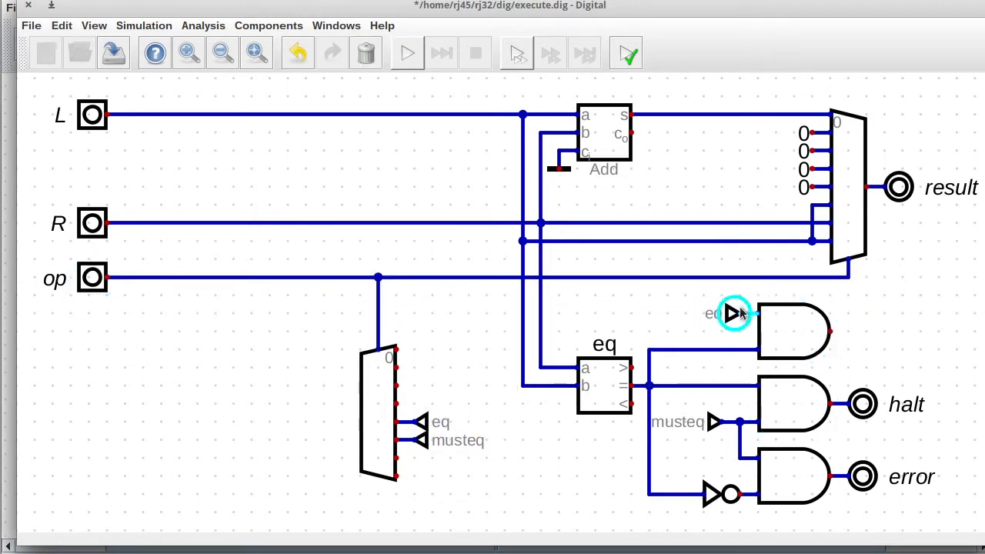
click(744, 314)
Add a t_in output on the new gate, copied from halt, then save and close Execute.
drag(824, 369, 917, 435)
key(ctrl+d)
click(861, 332)
right_click(862, 331)
drag(847, 300, 792, 299)
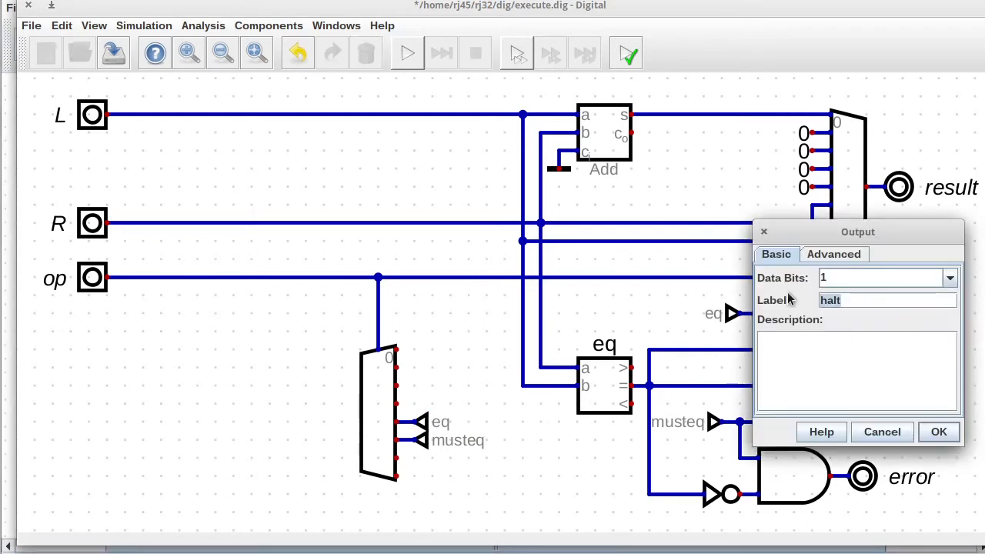
text(t_in)
key(Return)
key(ctrl+s)
click(29, 5)
Move the halt and error outputs down and open the Control subcircuit.
drag(670, 229, 776, 326)
right_click(574, 226)
click(603, 263)
click(61, 25)
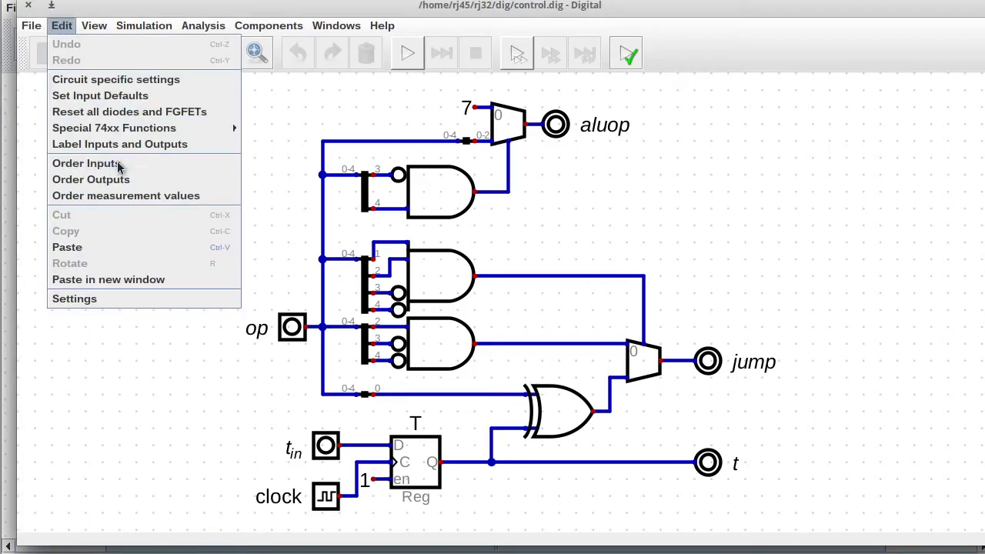
Reorder Control's inputs so clock comes above t_in, then close Control.
click(107, 164)
click(462, 252)
click(551, 225)
click(506, 360)
click(29, 5)
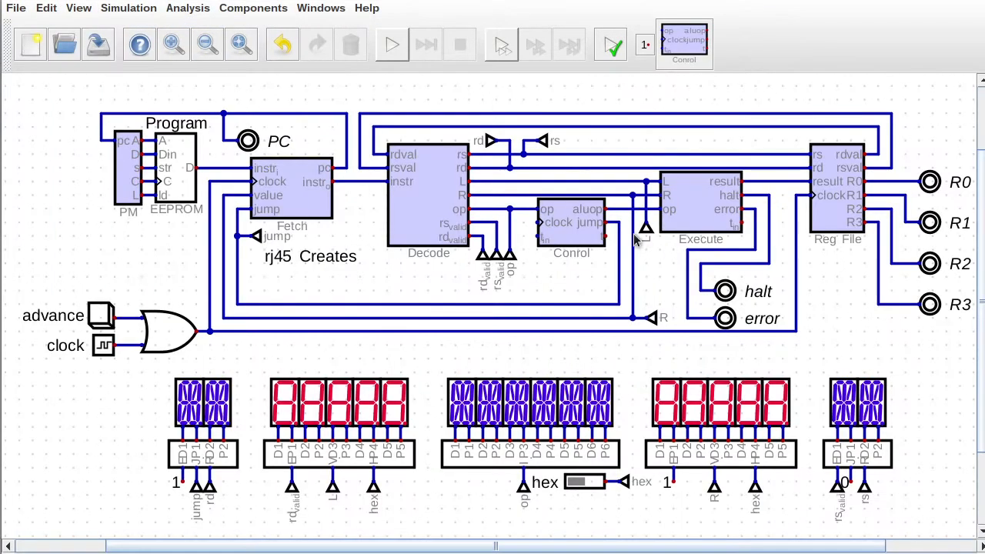
Shift the Reg File right, wire Control's clock input, and connect Execute's t_in to Control's t_in.
drag(849, 340, 884, 329)
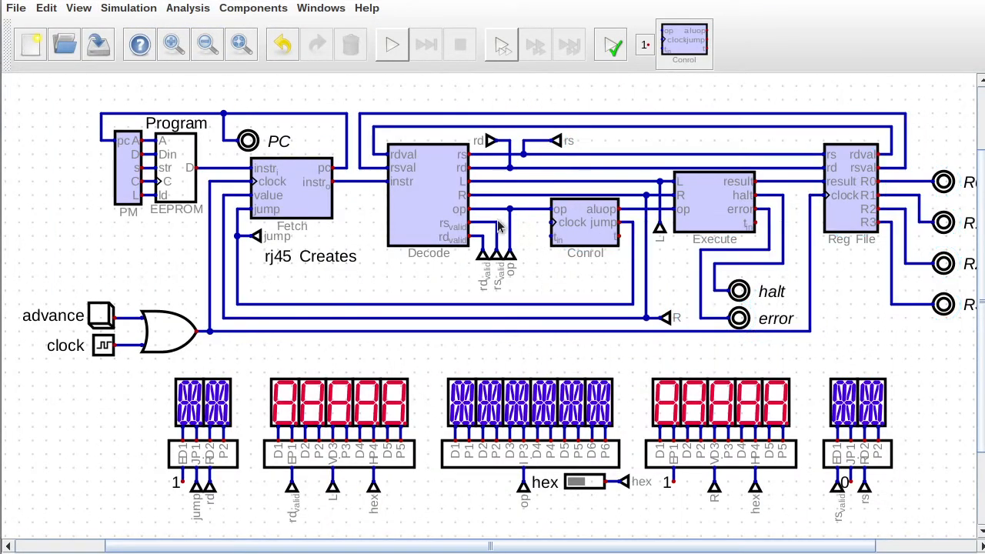
click(551, 223)
click(525, 331)
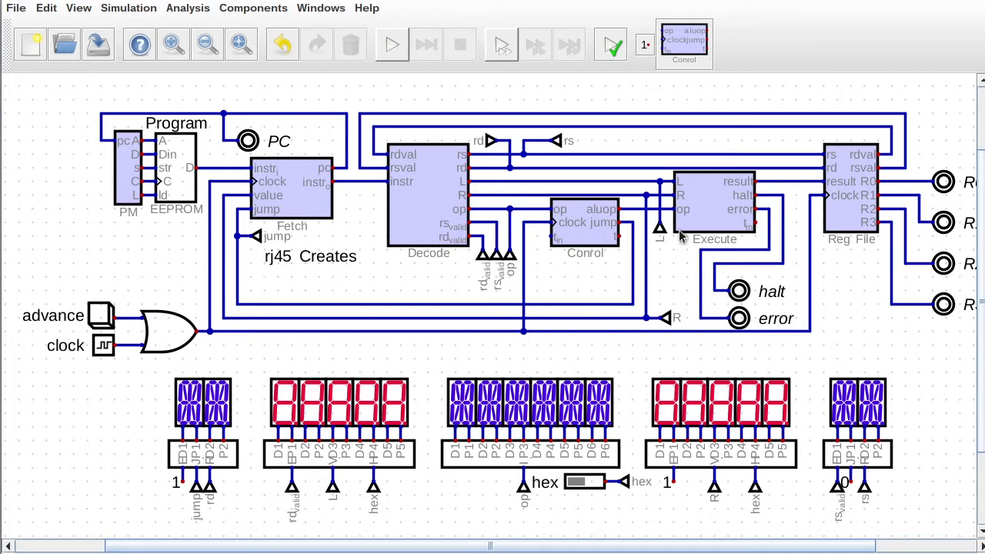
click(757, 223)
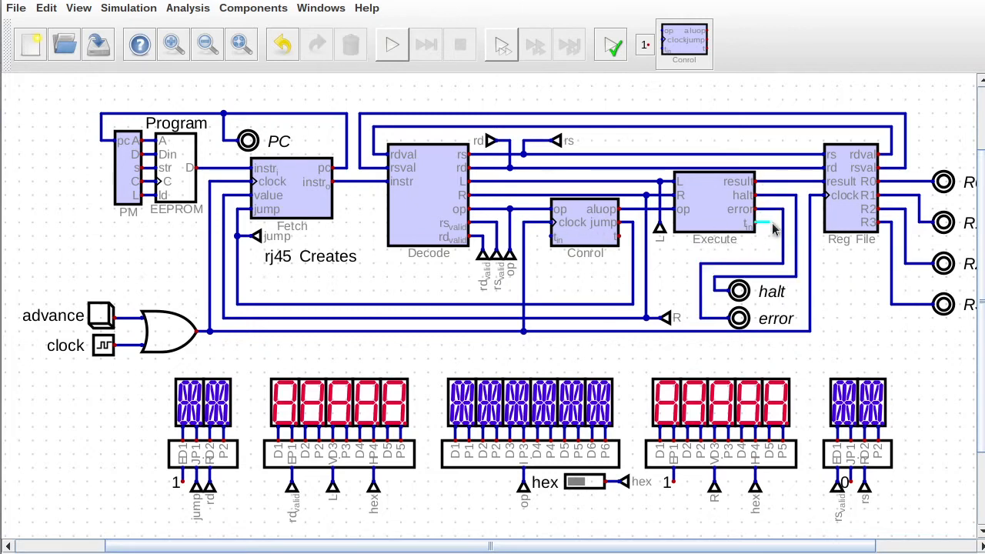
mouse_move(773, 228)
mouse_down()
mouse_move(670, 254)
mouse_move(553, 238)
mouse_up()
Start and stop the simulation, then fit the whole circuit with F1.
click(395, 48)
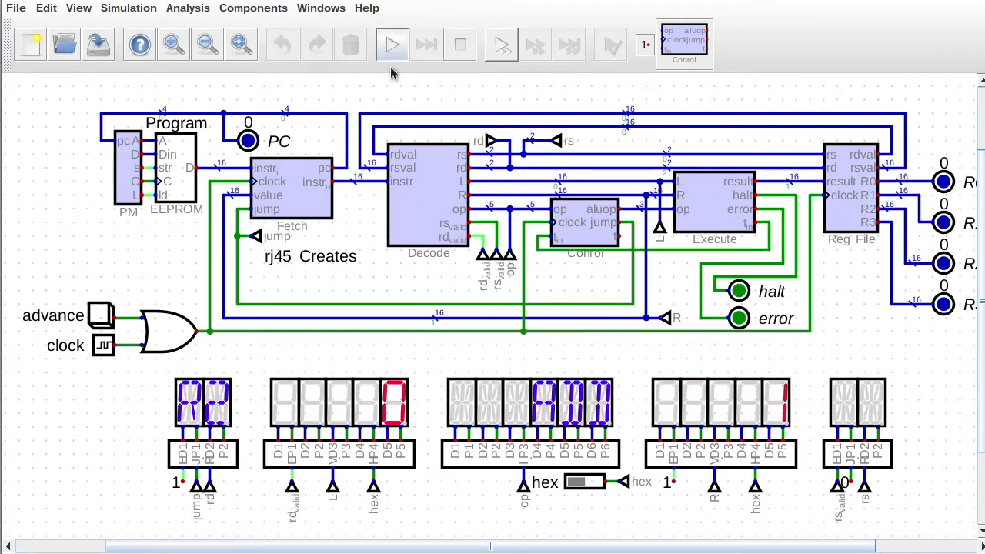
click(452, 49)
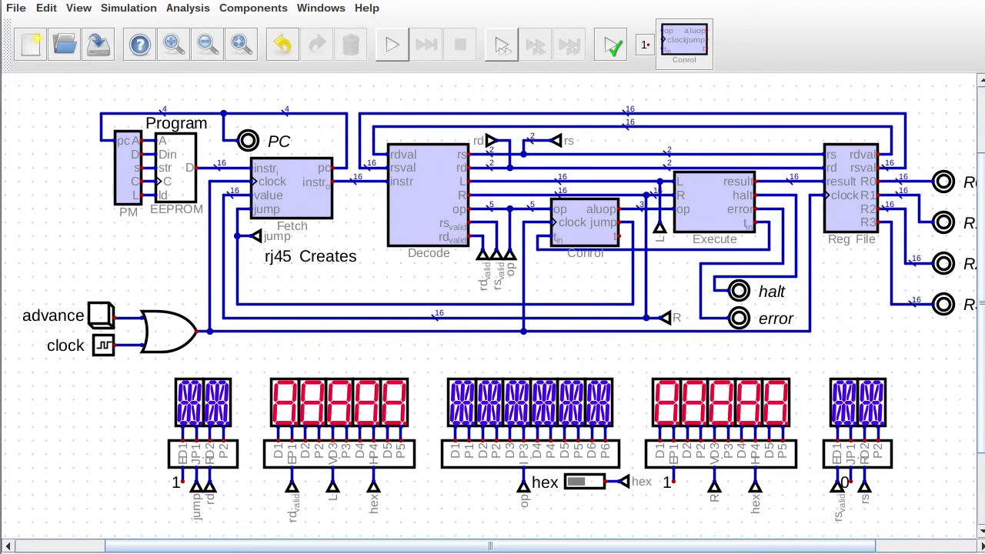
key(F1)
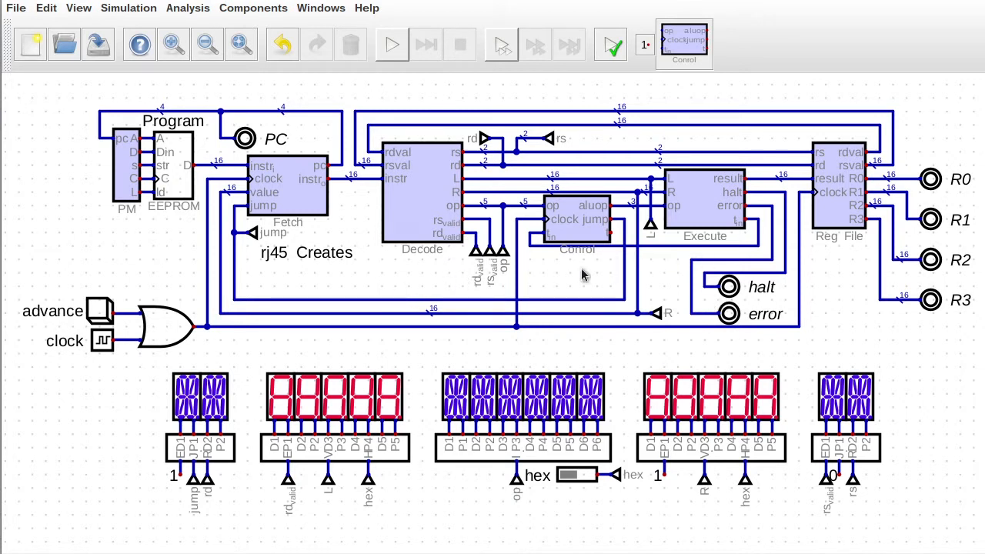
Save the CPU circuit file with Ctrl+S.
key(ctrl+s)
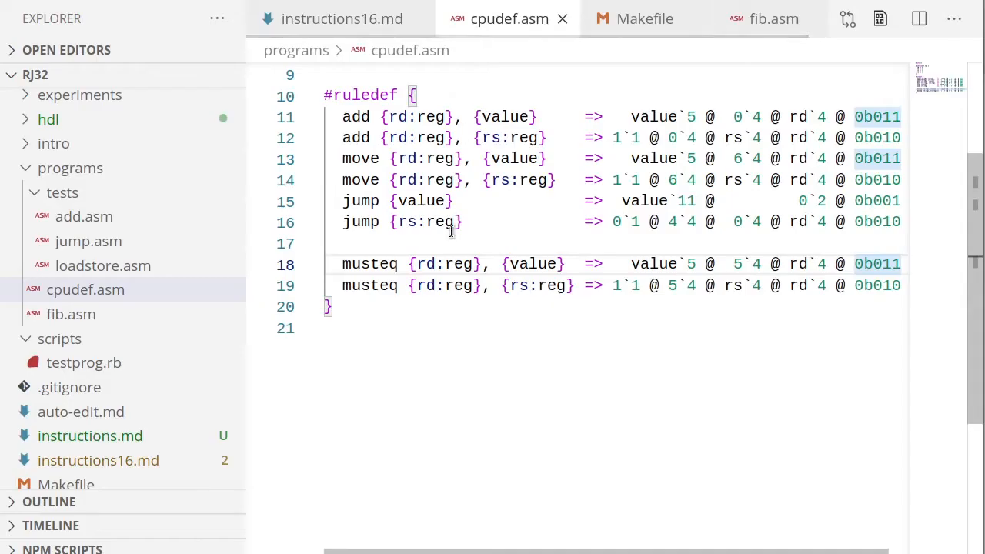
Duplicate the two move rules in cpudef.asm and rename the copies to eq.
text(move {rd:reg}, {value}    =>   value`5 @  6`4 @ rd`4 @ 0b011 move {rd:reg}, {rs:reg}   => 1`1 @ 6`4 @ rs`4 @ rd`4 @ 0b010)
click(1, 64)
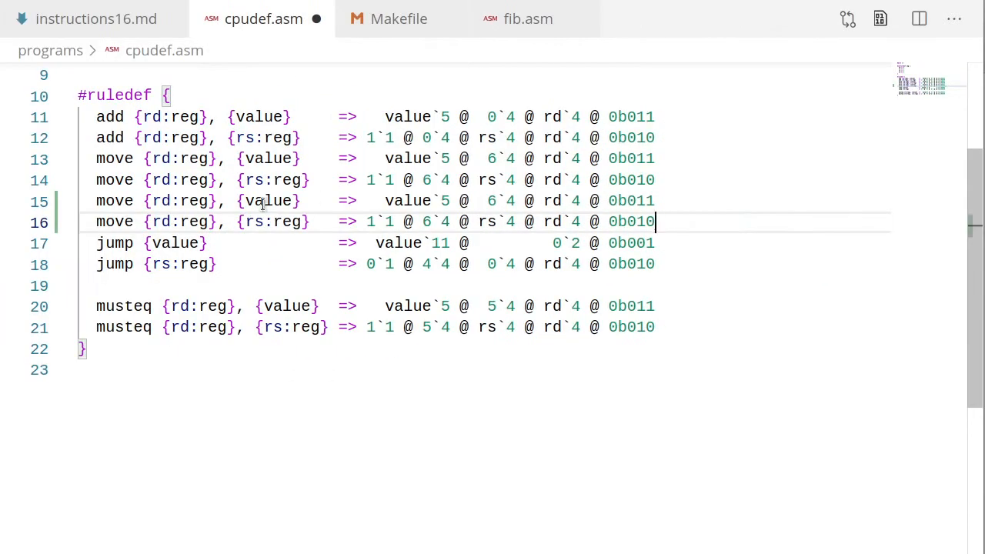
double_click(114, 202)
key(ctrl+d)
text(eq)
Realign the rule arrow column and change the eq rules' opcode from 6 to 4.
click(311, 205)
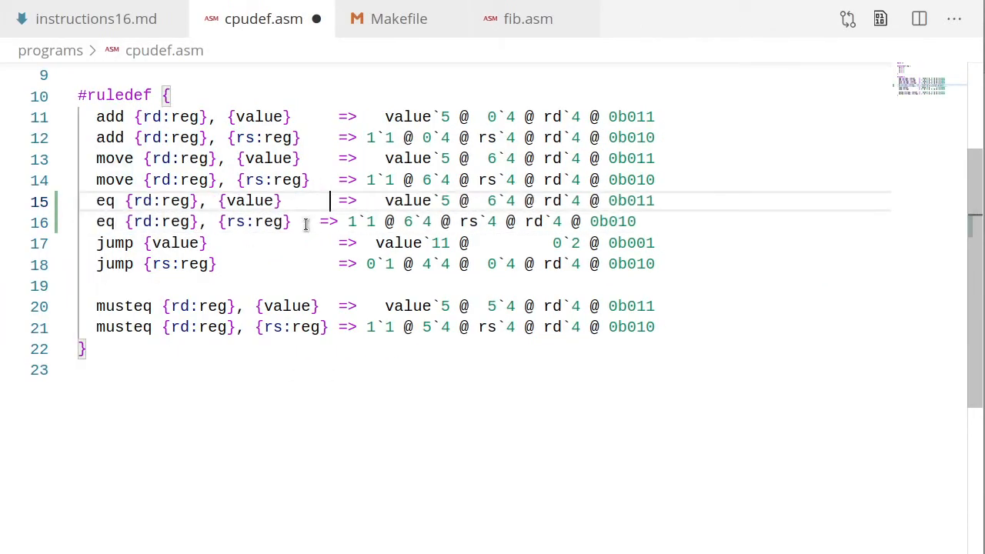
click(306, 222)
click(134, 117)
click(134, 137)
click(125, 200)
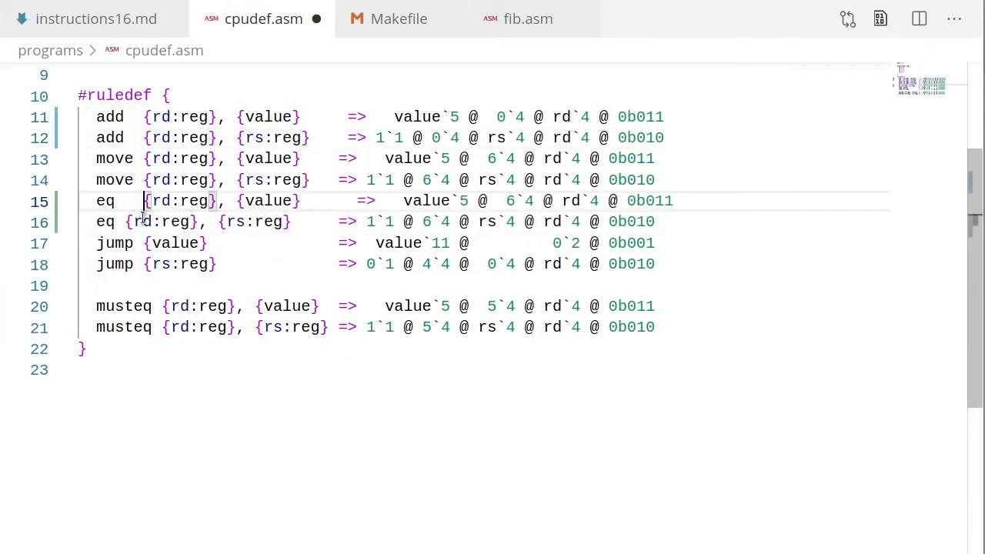
click(125, 222)
key(Delete)
key(Down)
key(Delete)
click(323, 193)
key(Delete)
key(Delete)
key(Down)
key(Delete)
key(Delete)
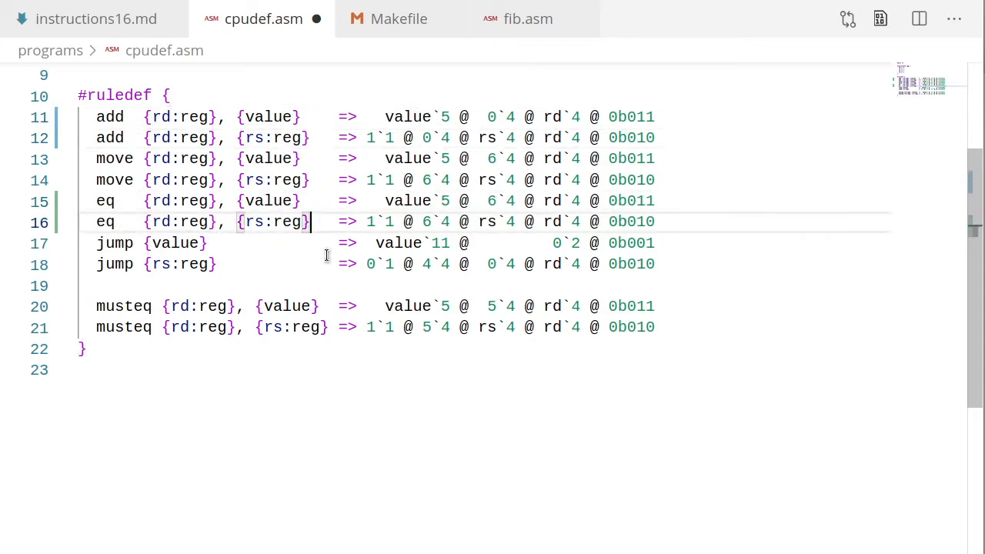
double_click(492, 201)
key(ctrl+d)
text(4)
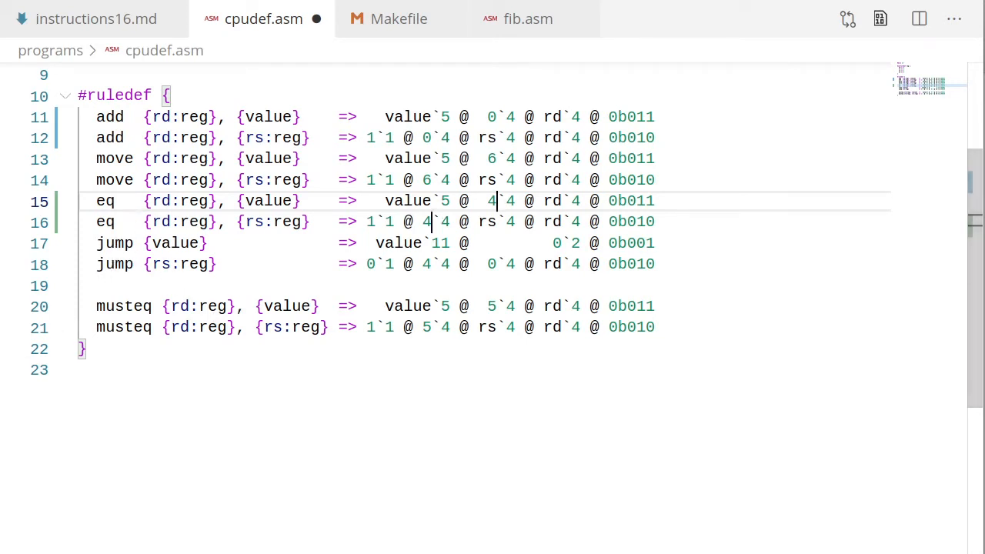
Duplicate the two jump rules and rename the copies to brt.
click(703, 280)
key(shift+Up)
key(shift+Up)
key(ctrl+c)
key(ctrl+v)
key(ctrl+v)
double_click(115, 285)
key(ctrl+d)
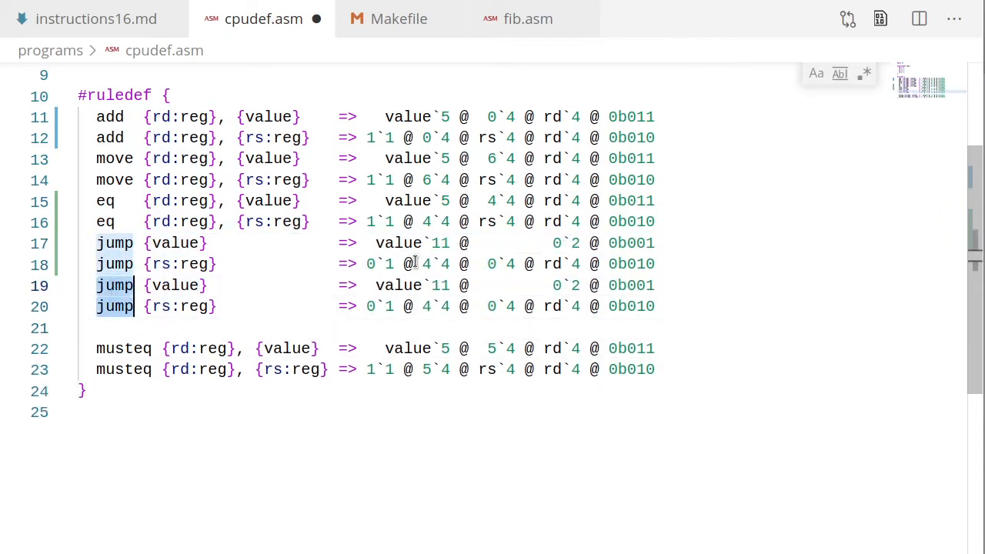
text(brt)
Align the brt operands, then duplicate the brt rules and rename the copies to brf.
click(259, 283)
click(254, 308)
click(106, 330)
key(shift+Up)
key(shift+Up)
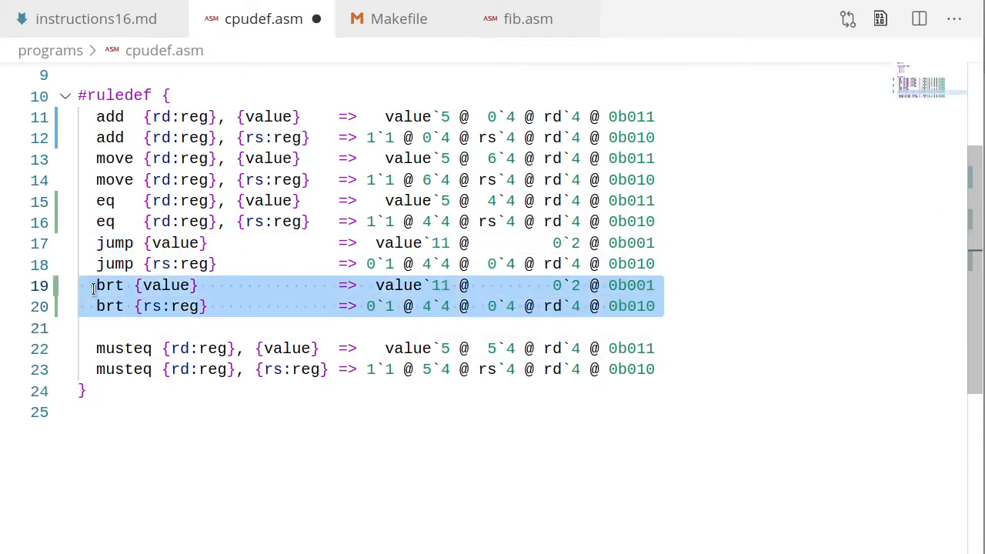
key(ctrl+c)
key(ctrl+v)
key(ctrl+v)
click(120, 326)
key(BackSpace)
text(f)
key(Down)
key(BackSpace)
text(f)
click(127, 284)
click(127, 305)
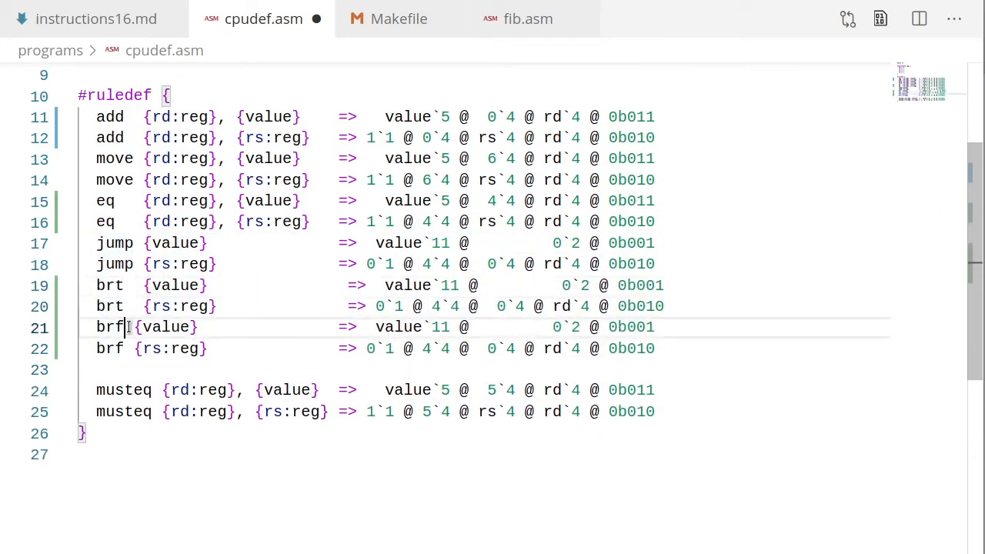
Fill the condition fields of the first brt and brf rules, entering 0b10 and 0b11.
click(563, 286)
text(b10)
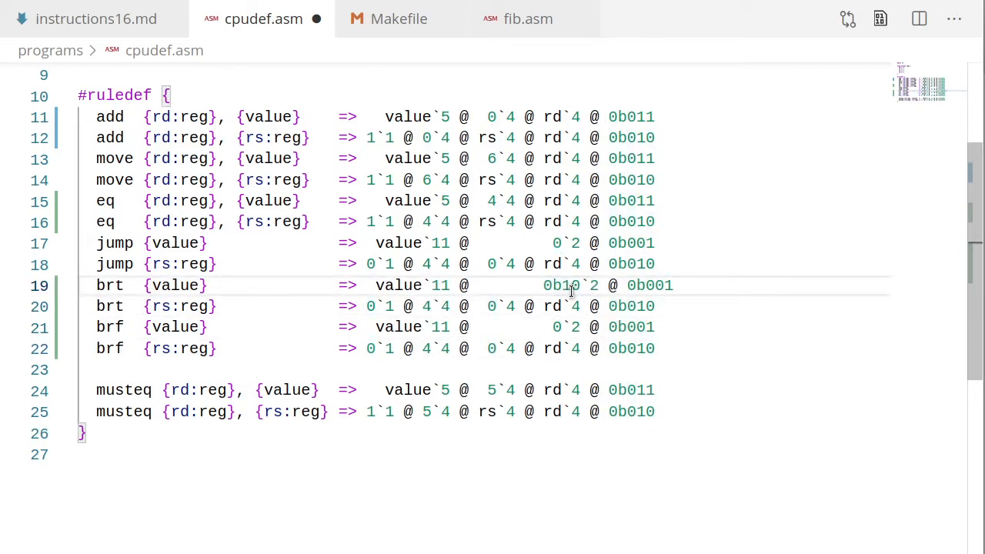
key(BackSpace)
key(BackSpace)
key(Down)
key(Down)
key(Right)
key(Right)
key(Right)
key(BackSpace)
key(BackSpace)
key(BackSpace)
key(Right)
text(b11)
key(Up)
key(Up)
key(BackSpace)
key(BackSpace)
key(BackSpace)
key(BackSpace)
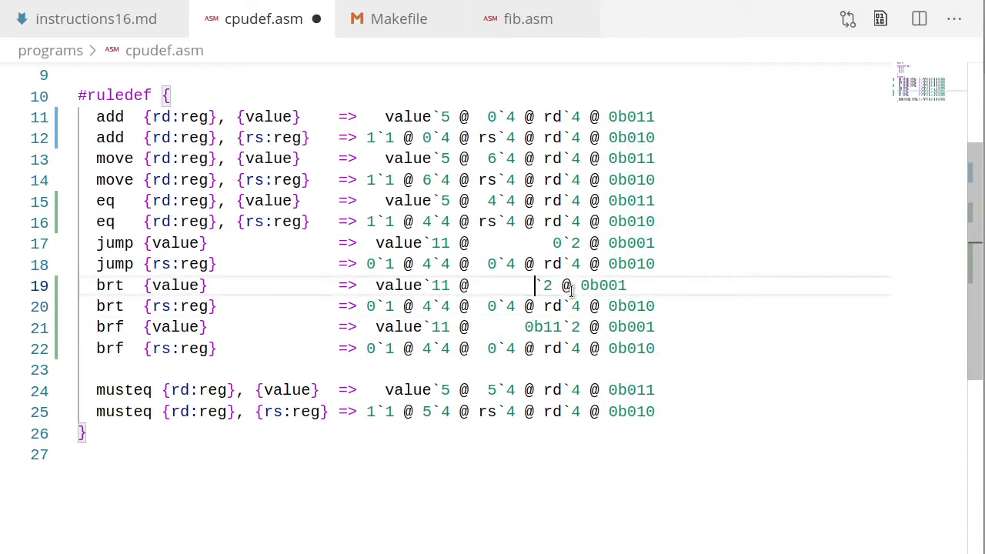
Set the condition code to 2 on the brt rules and 3 on brf, then save cpudef.asm.
text(2)
key(Down)
key(Down)
key(BackSpace)
key(BackSpace)
key(BackSpace)
key(BackSpace)
text(3)
key(Up)
key(Left)
key(Left)
key(Left)
key(Left)
key(Left)
key(Left)
key(Left)
key(BackSpace)
text(2)
key(Down)
key(Down)
key(BackSpace)
text(3)
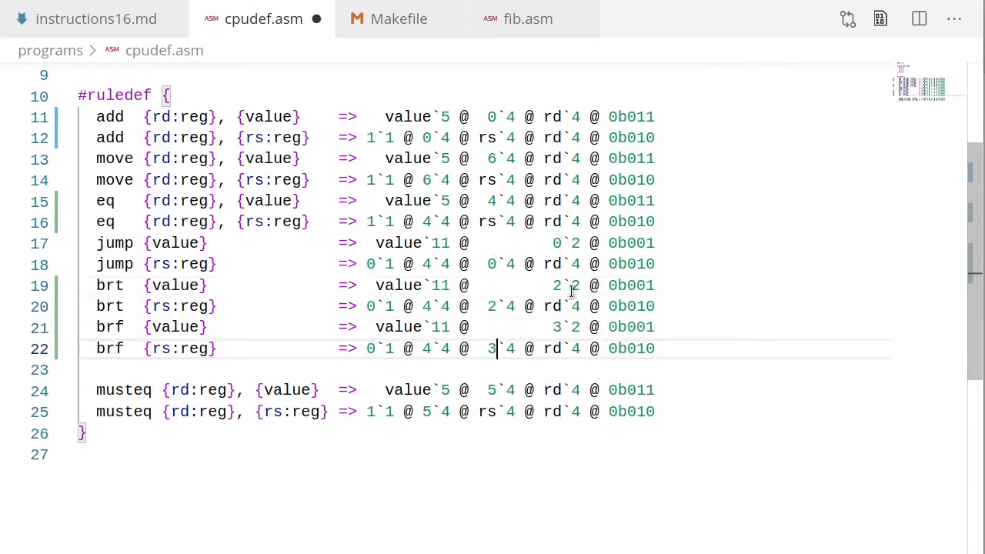
key(ctrl+s)
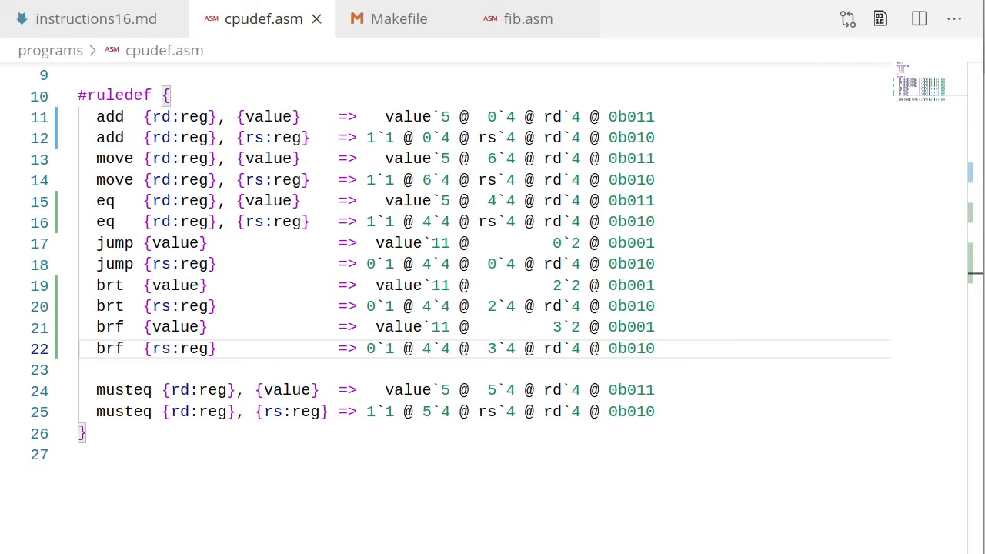
In fib.asm, add 'eq r3, 13' and 'brt fibonacci' after line 9 and save.
click(528, 18)
click(240, 241)
key(Return)
text(eq r3, 13)
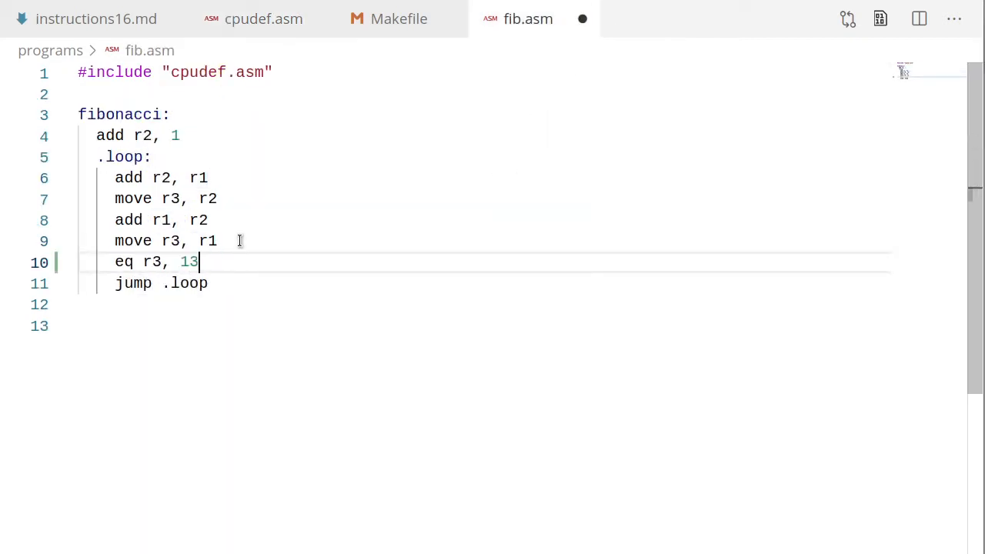
key(Return)
text(brt fibonacci)
key(ctrl+s)
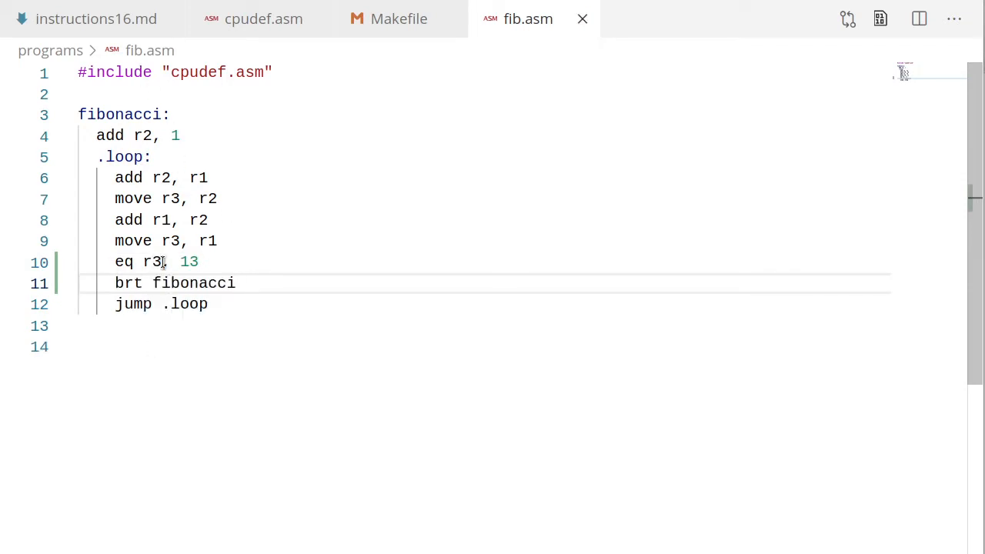
Change add to move on line 4, insert 'move r1, 0' under the fibonacci label, and save.
drag(209, 261, 115, 262)
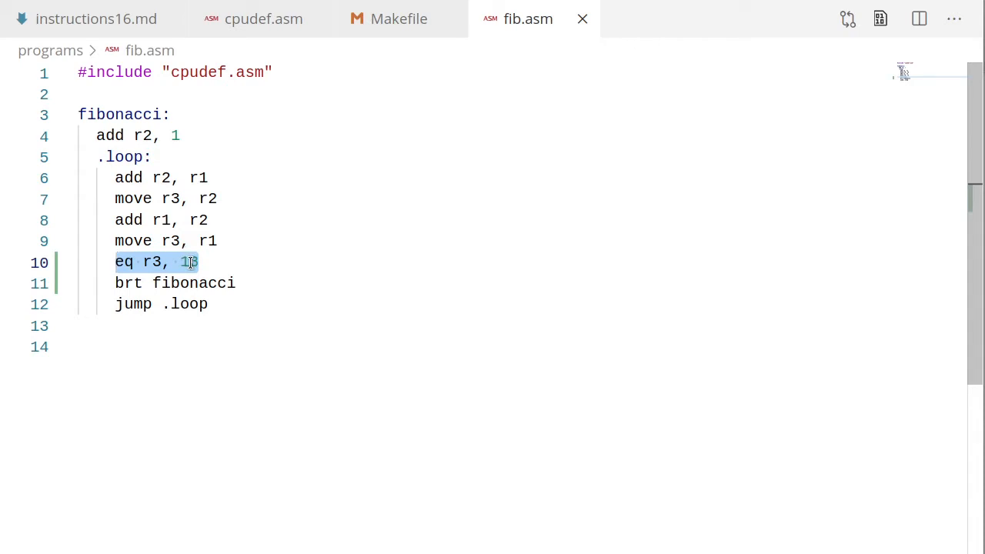
double_click(191, 283)
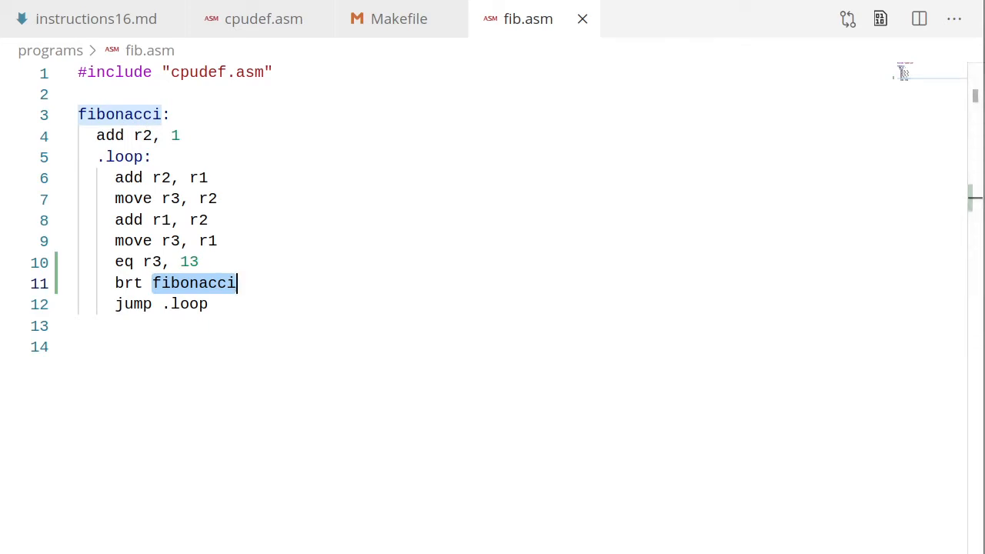
double_click(108, 136)
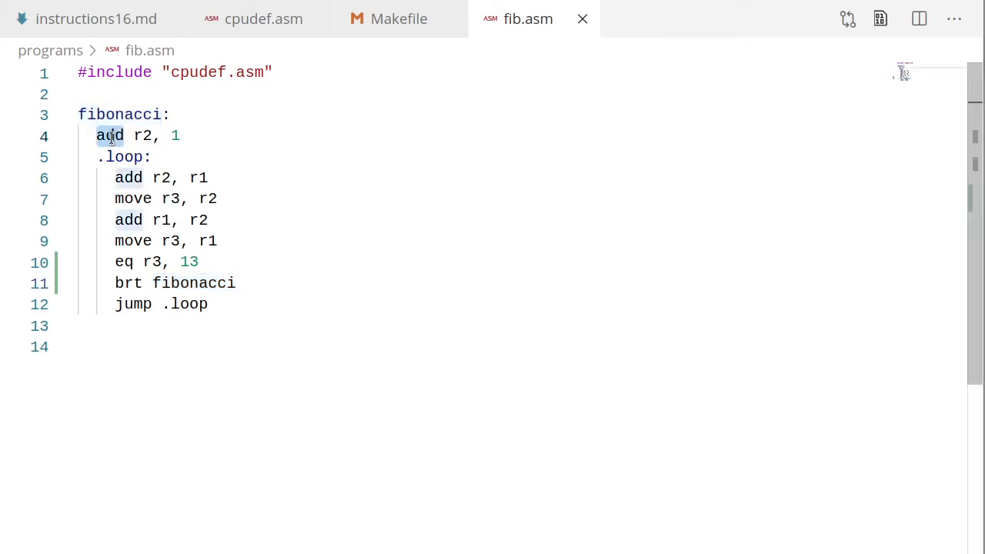
text(move)
key(Up)
click(99, 137)
key(Return)
key(Up)
text(move r1, 0)
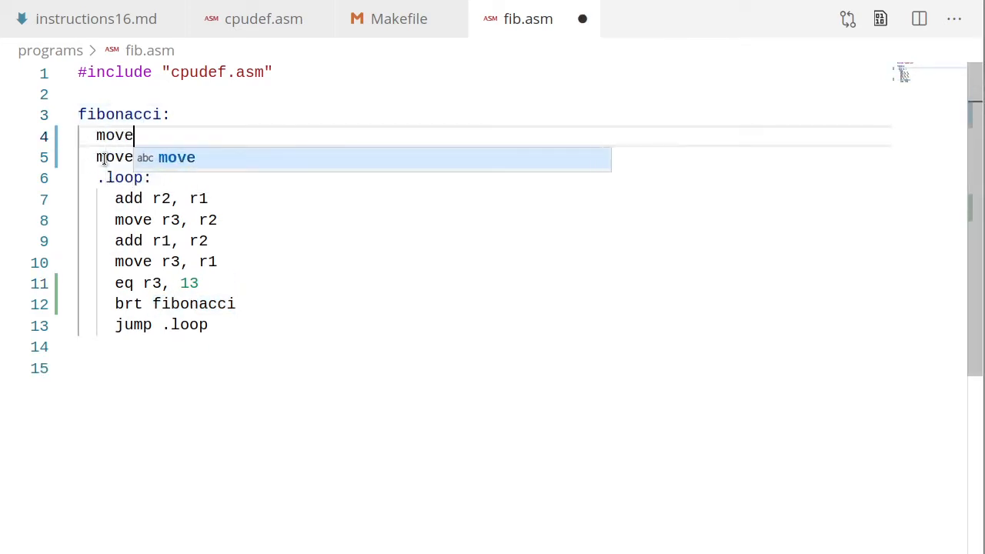
key(ctrl+s)
Build the program by running make in a new terminal.
click(146, 0)
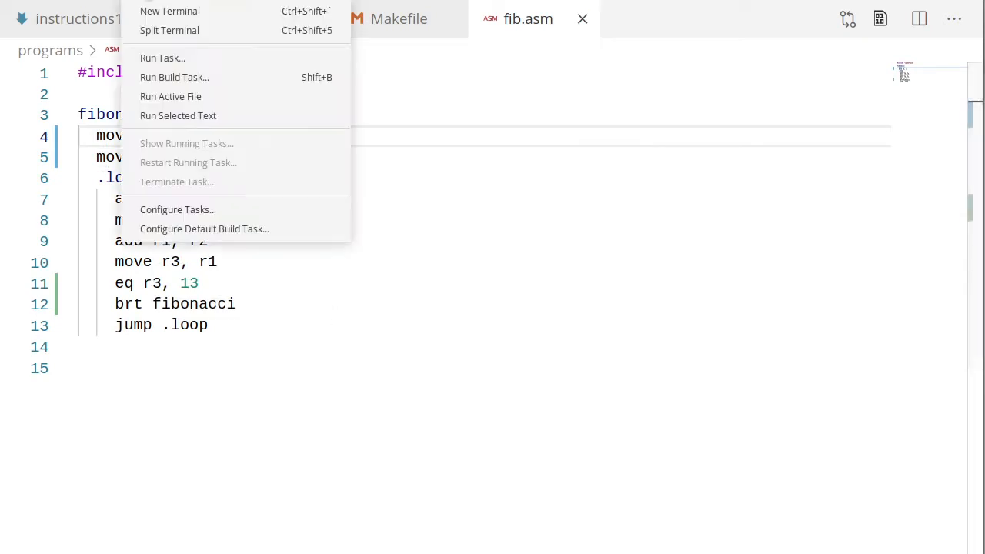
click(175, 12)
text(make)
key(Return)
key(alt+Tab)
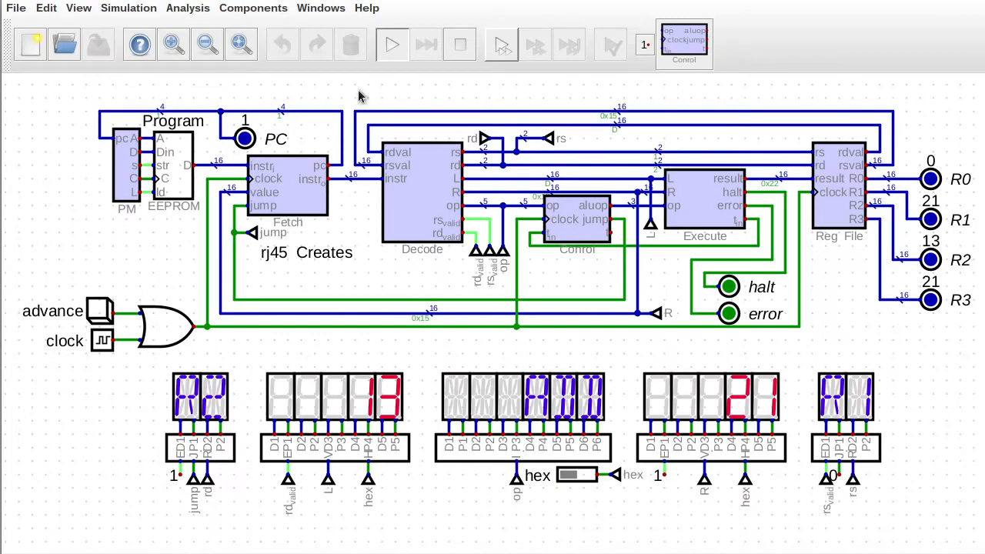
Restart the Digital simulation with the rebuilt program and step it forward several times.
click(460, 44)
click(391, 44)
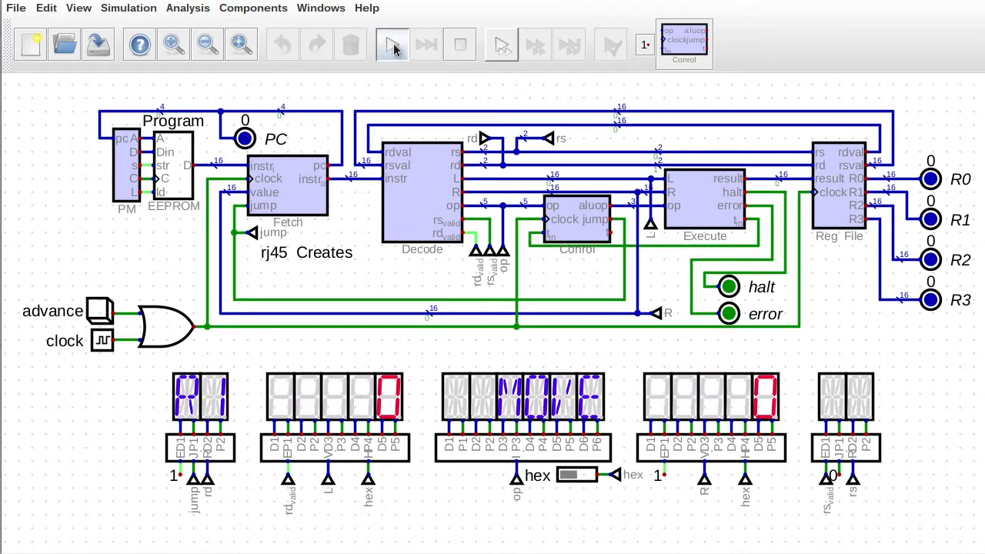
click(100, 316)
click(100, 314)
click(100, 314)
click(100, 314)
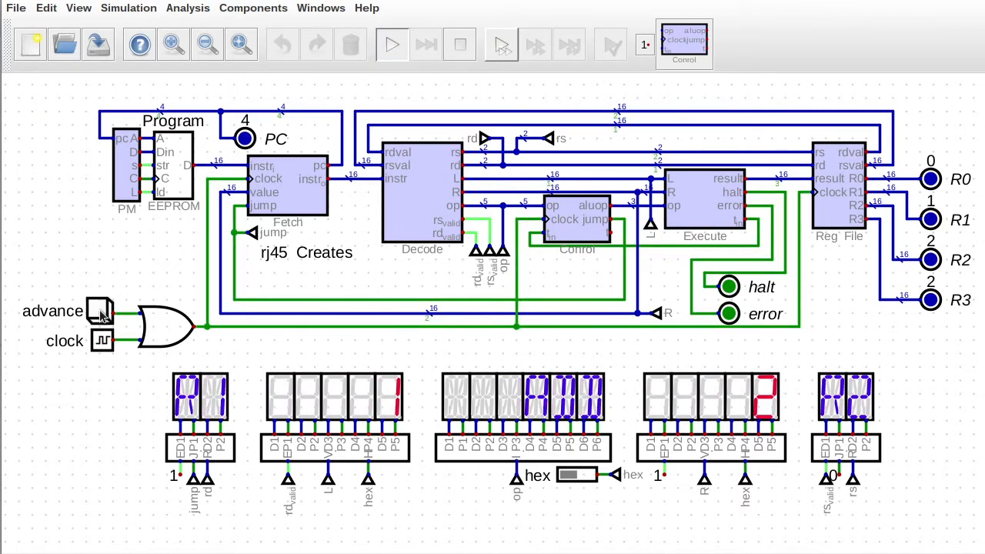
click(99, 314)
click(99, 314)
Keep stepping through the loop until PC 8 with R1=55, R2=34, then stop the simulation.
click(98, 313)
click(97, 313)
click(98, 313)
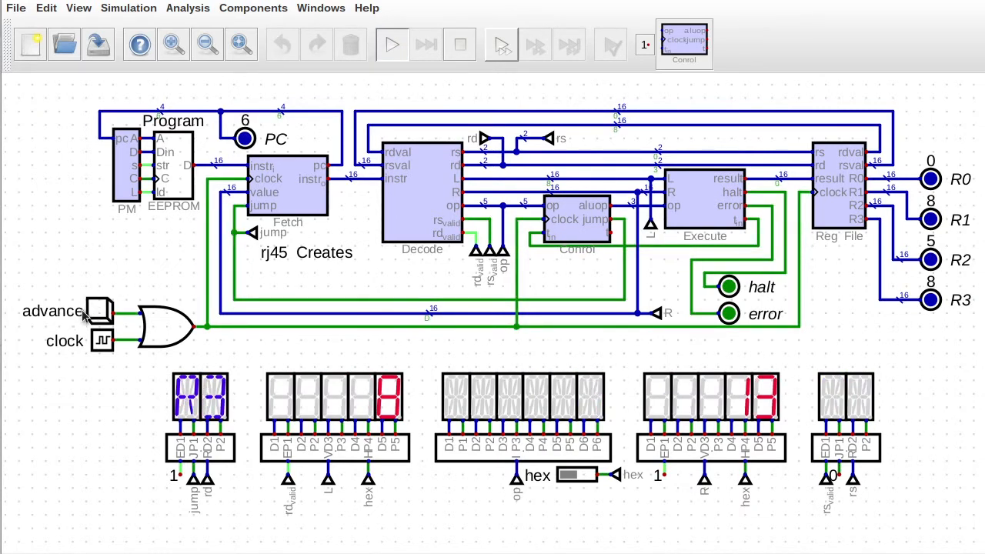
click(98, 313)
click(98, 313)
click(97, 313)
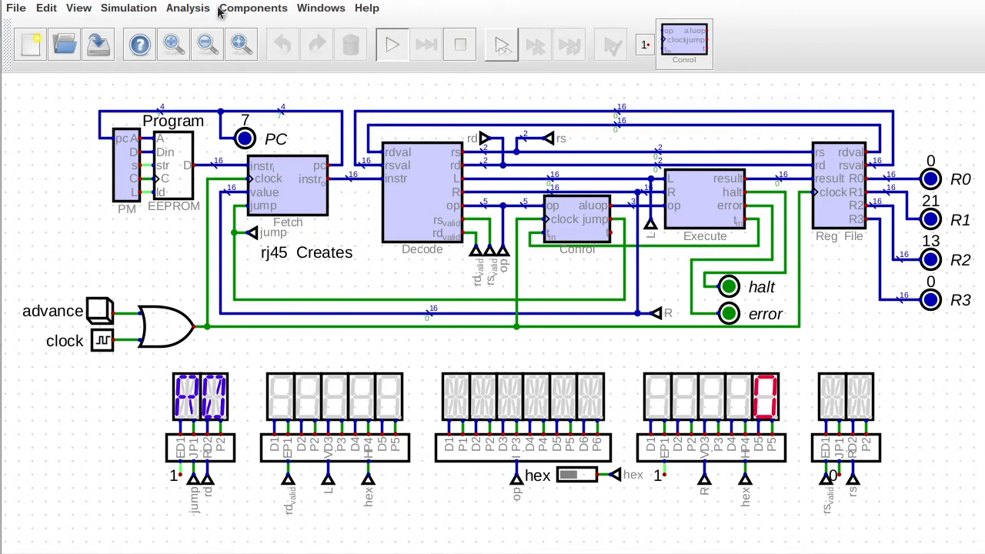
click(100, 313)
click(101, 314)
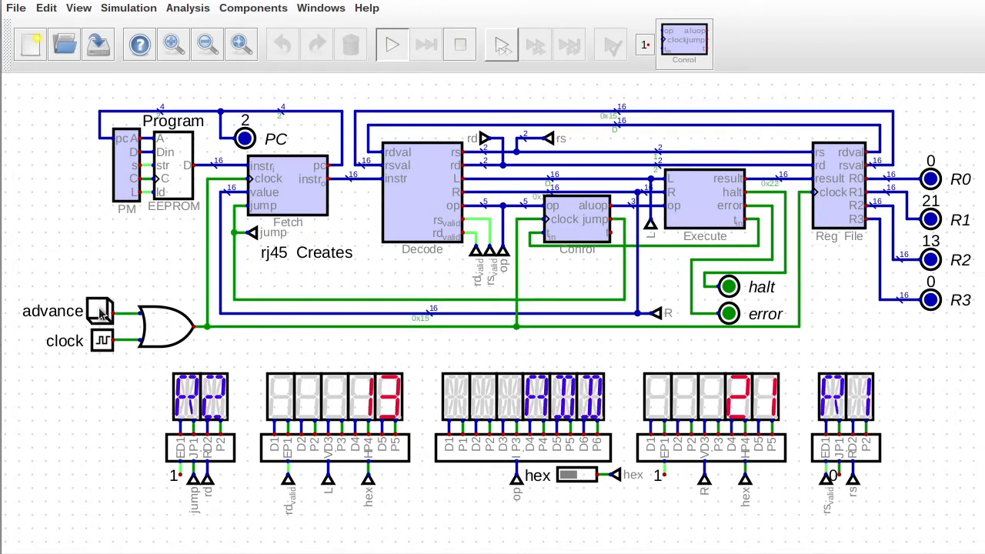
click(101, 314)
click(101, 313)
click(101, 314)
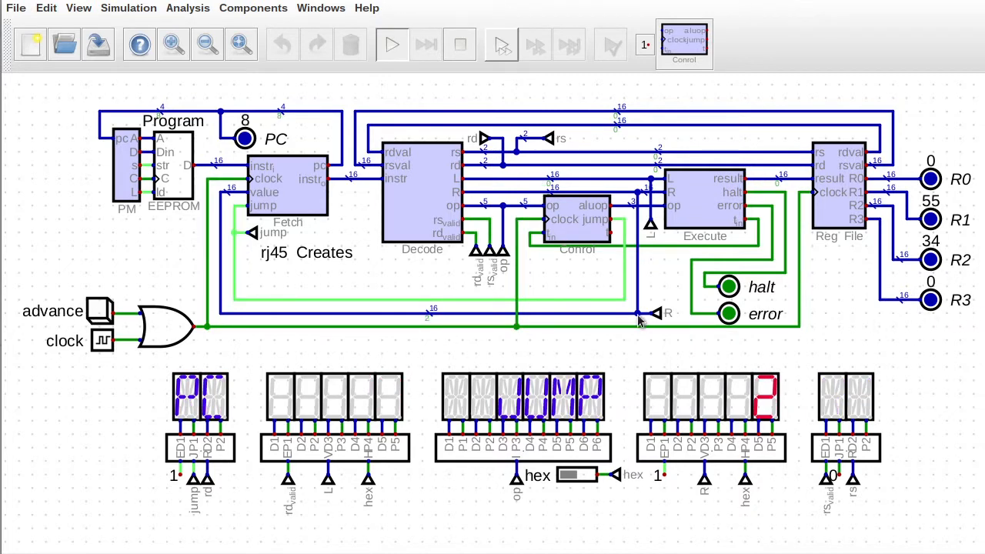
click(459, 46)
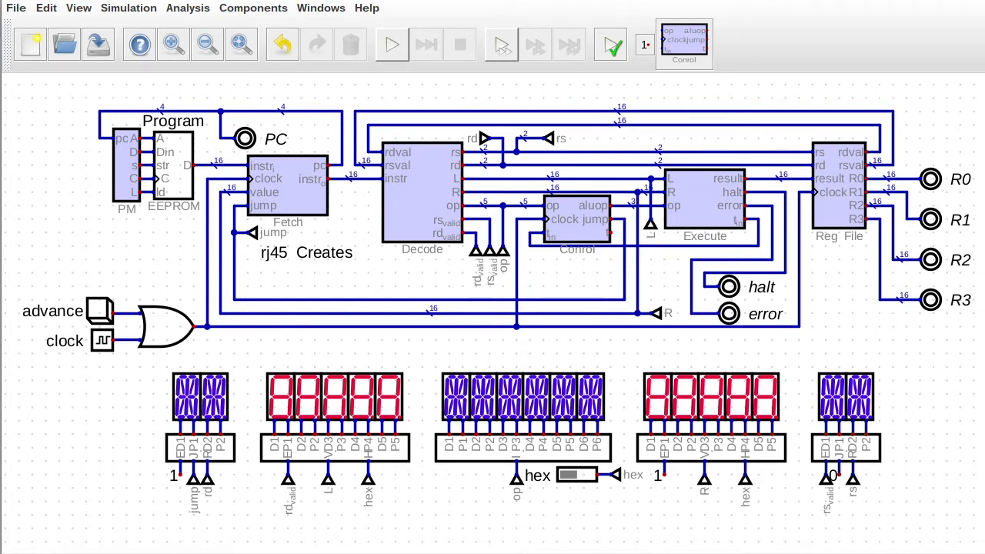
Open the instruction display subcircuit and set letters on two blank character constants.
right_click(509, 455)
click(499, 481)
scroll(284, 341, up, 3)
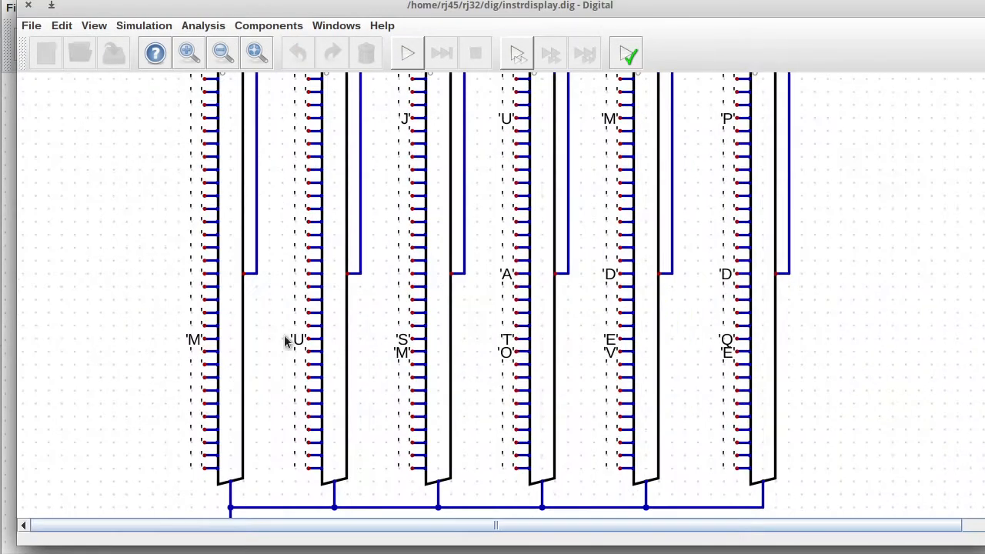
right_click(610, 317)
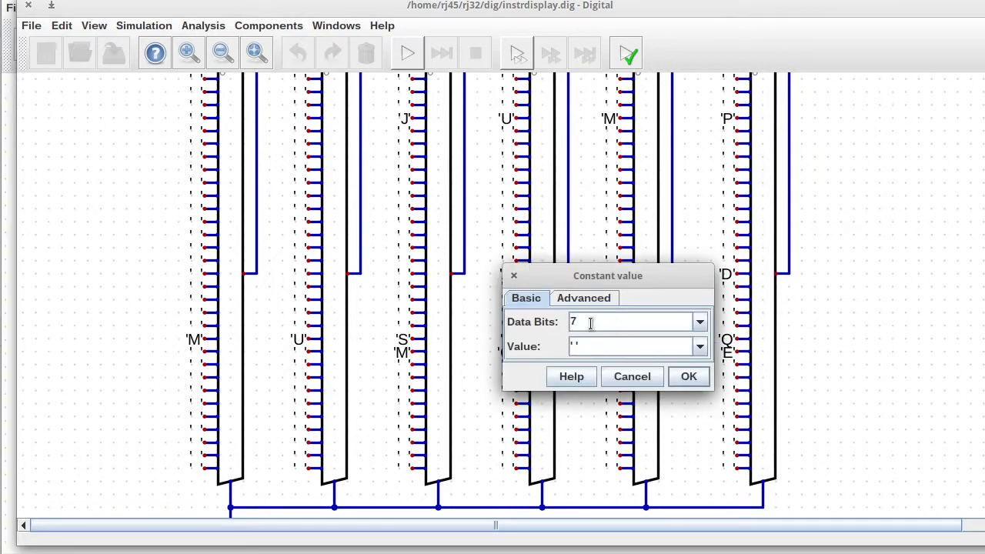
click(689, 377)
right_click(727, 326)
click(805, 373)
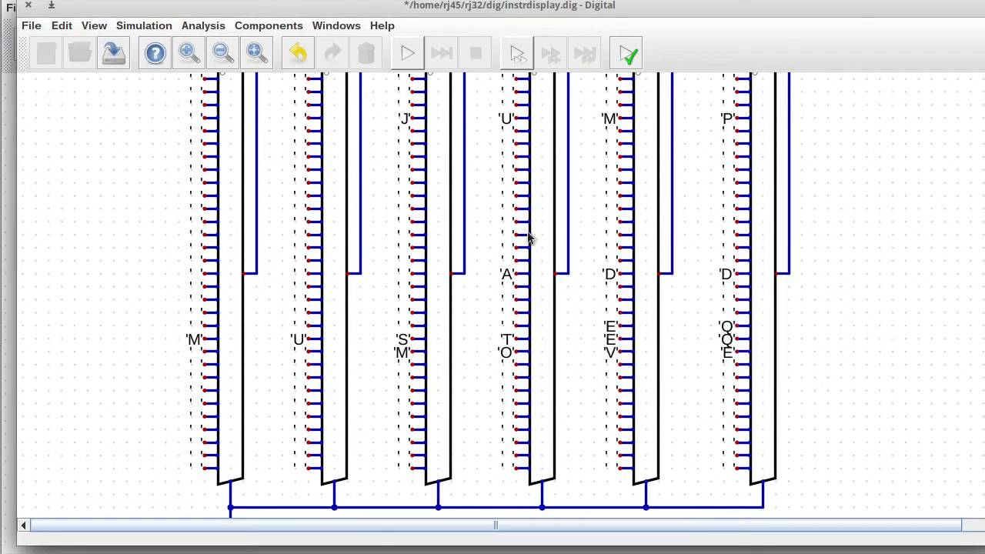
scroll(528, 239, up, 3)
Set the next three blank multiplexer constants to R, R and T.
right_click(507, 281)
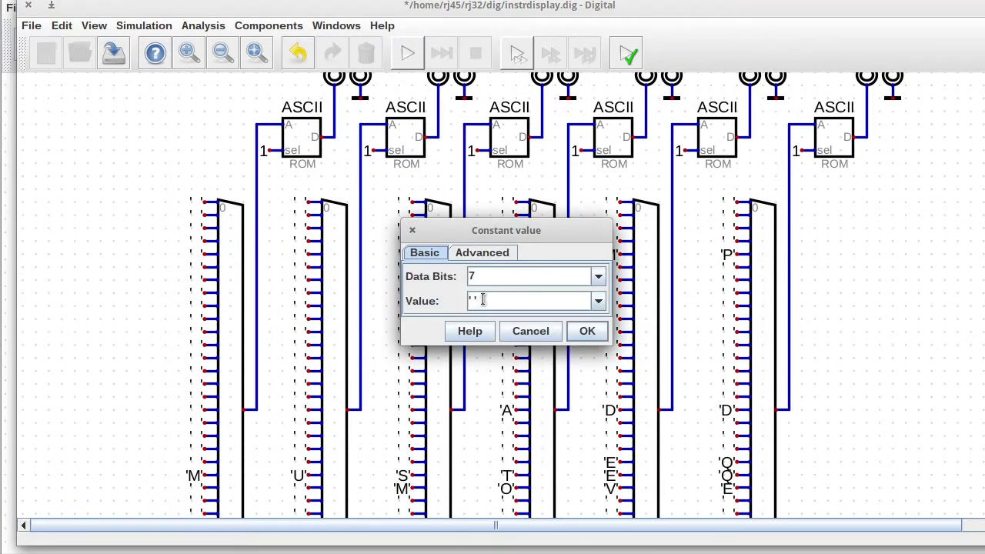
double_click(475, 300)
text(R)
key(Return)
right_click(610, 281)
double_click(577, 300)
text(R)
key(Return)
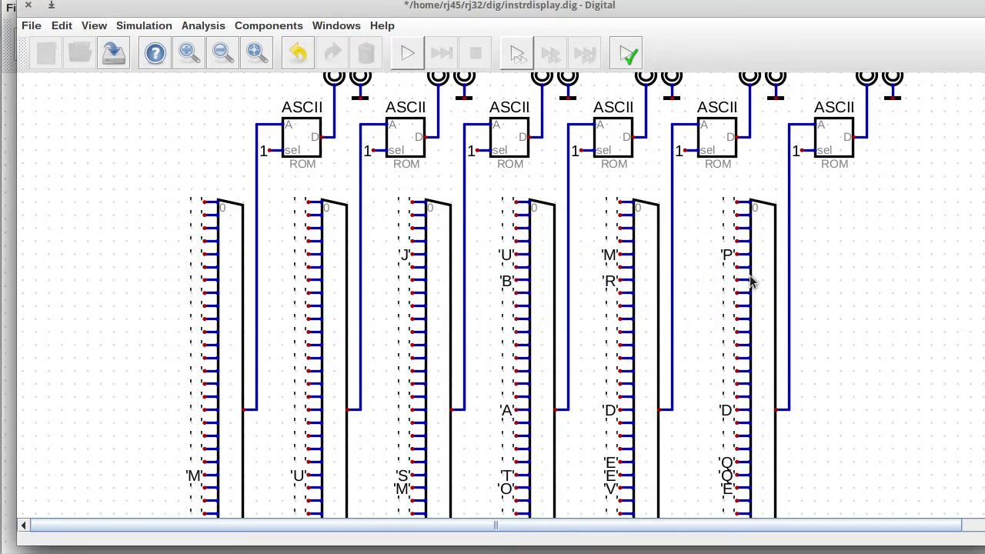
right_click(728, 282)
double_click(731, 302)
text(T)
key(Return)
Set the remaining blank constants to B, R and F.
right_click(505, 297)
key(BackSpace)
text(B)
click(586, 346)
right_click(610, 295)
text(R)
click(691, 345)
right_click(725, 294)
text(F)
click(806, 344)
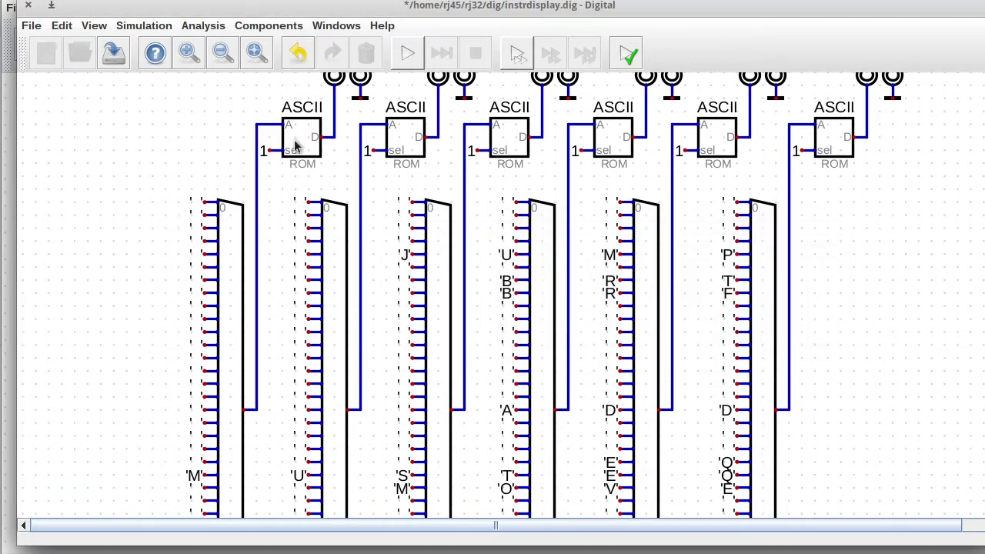
Save and close the instruction display circuit, returning to the main CPU circuit.
click(113, 52)
click(407, 52)
click(27, 4)
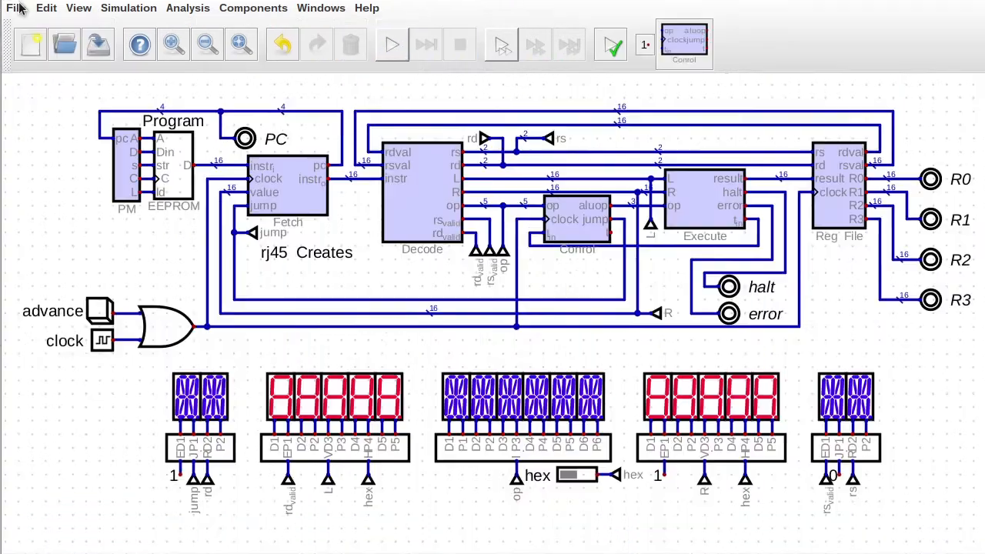
Start the CPU simulation and step through the program loop, watching names like BRT, JUMP and ADD.
click(391, 45)
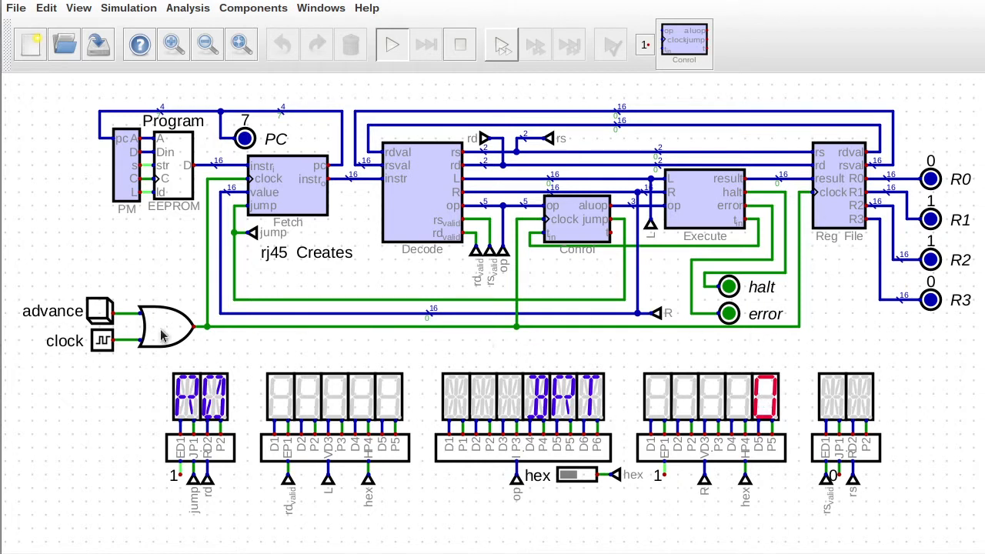
click(99, 315)
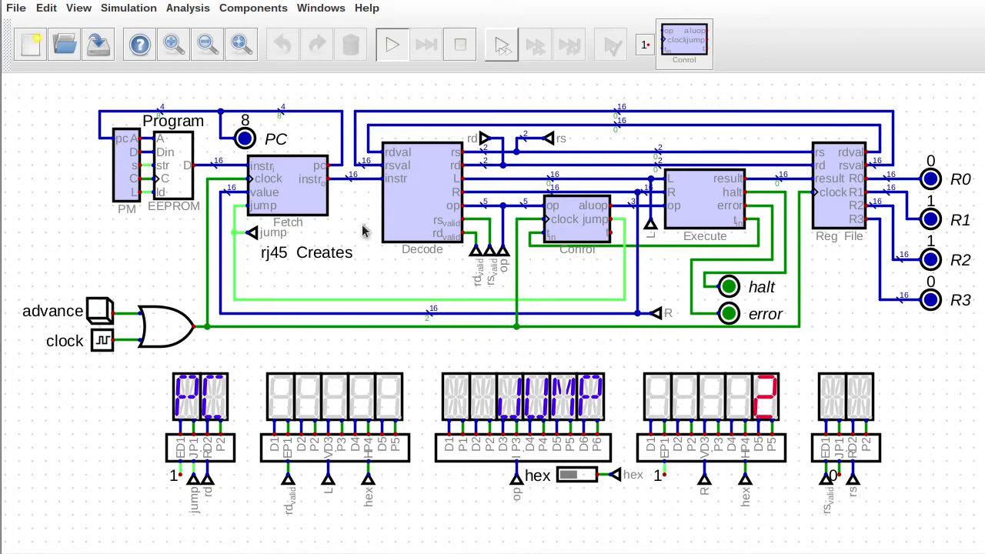
click(99, 316)
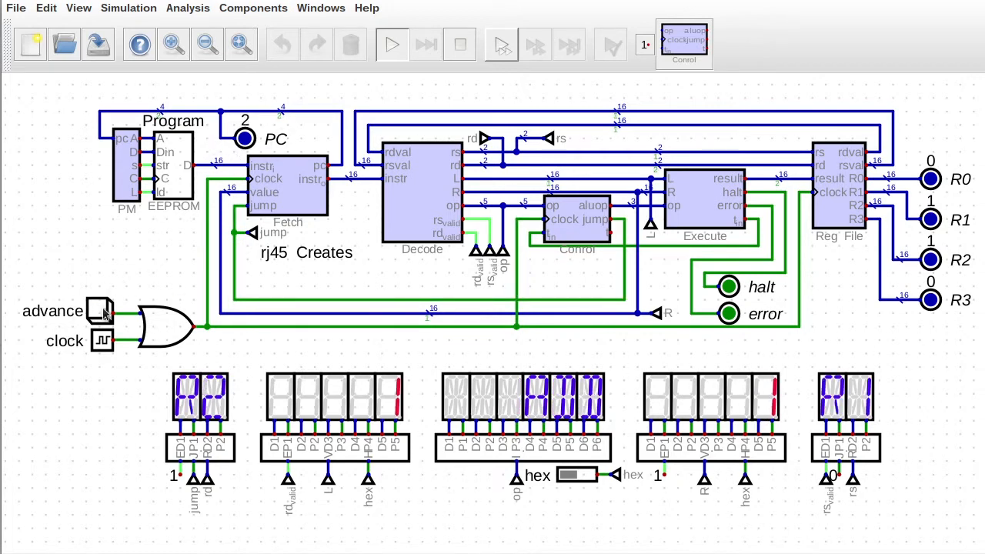
click(102, 312)
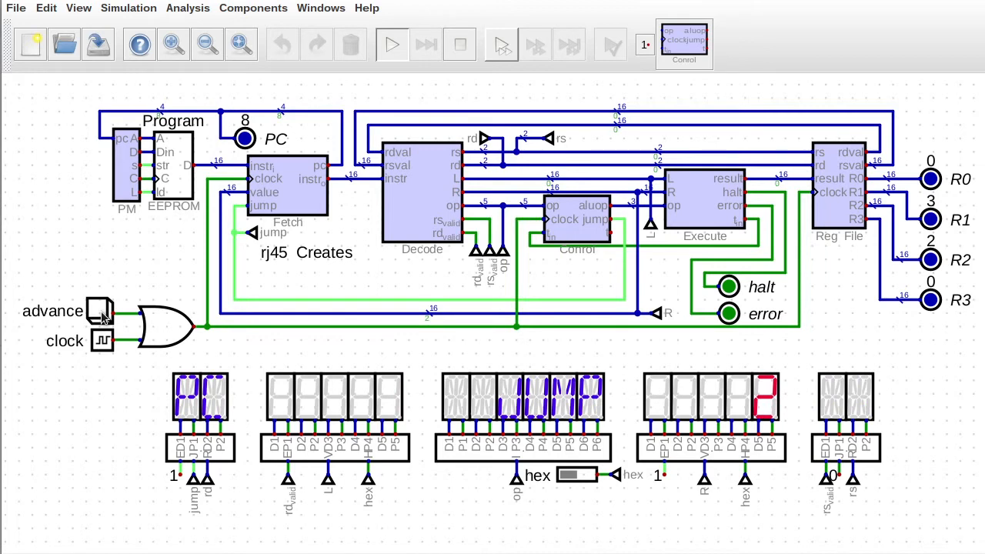
click(101, 315)
click(102, 314)
click(100, 315)
click(100, 315)
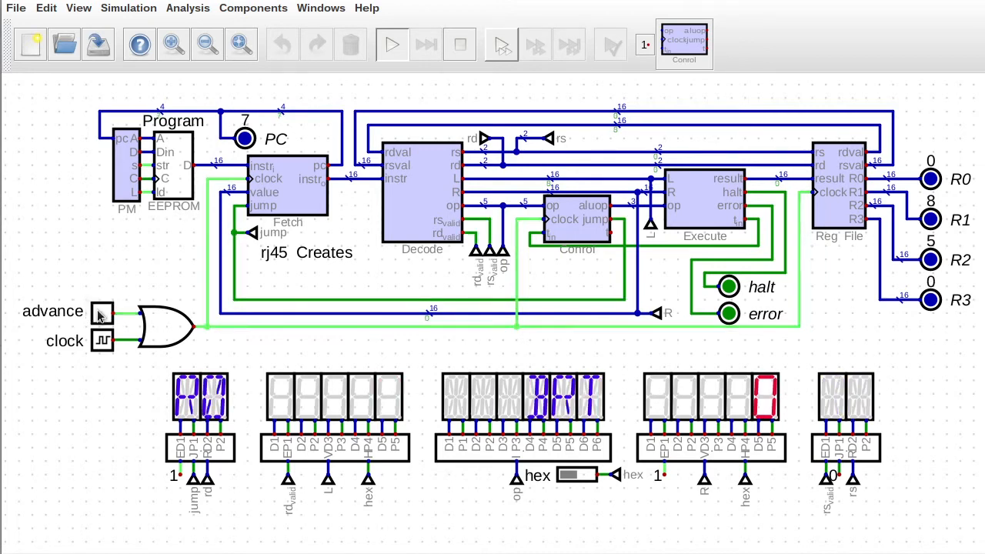
click(100, 315)
click(100, 314)
click(99, 315)
click(99, 314)
click(101, 315)
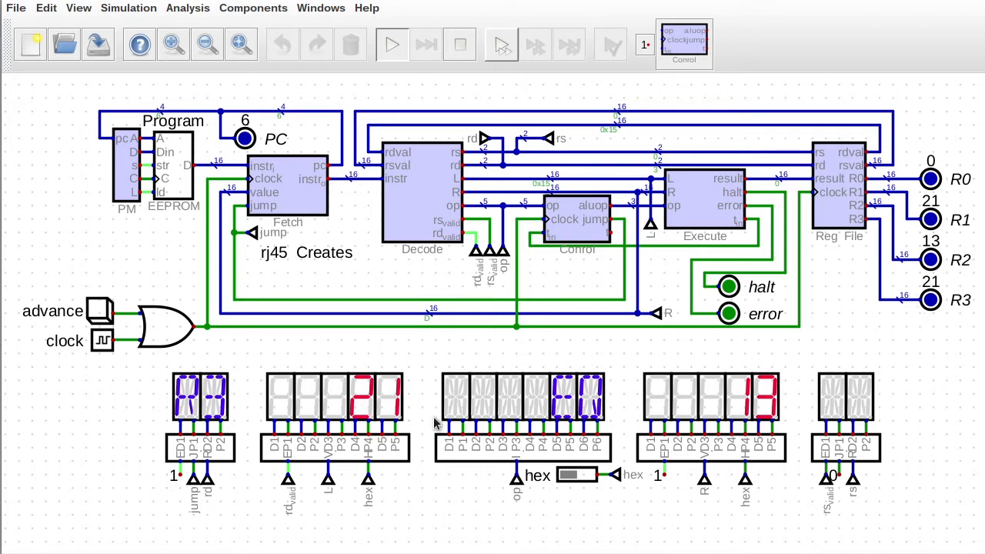
click(100, 315)
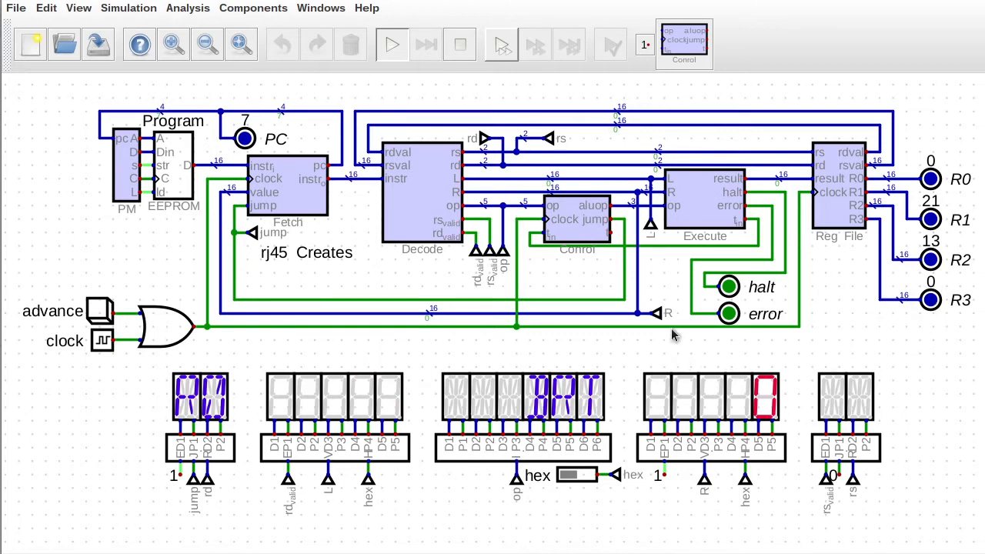
Restart the simulation from the beginning, step through the loop again, then stop it.
click(459, 45)
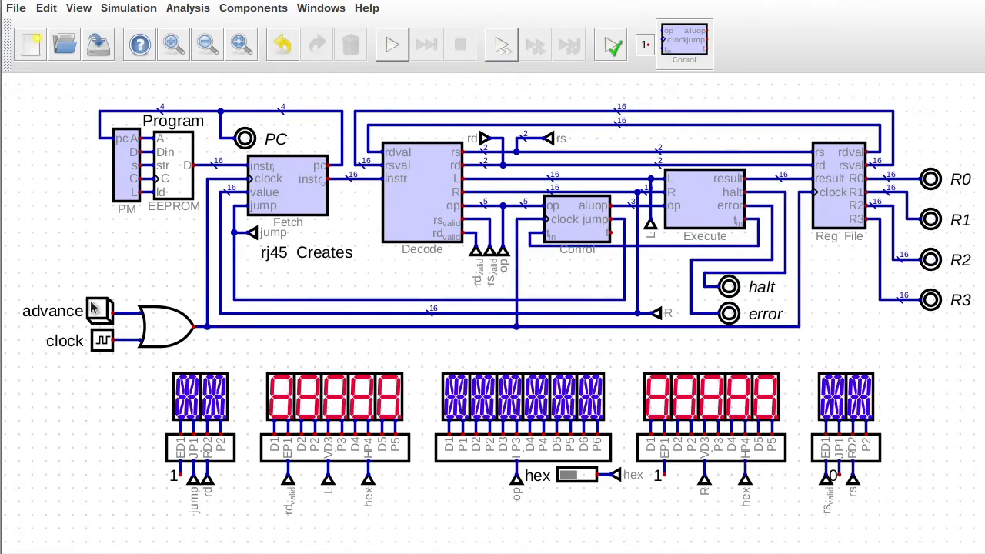
click(392, 44)
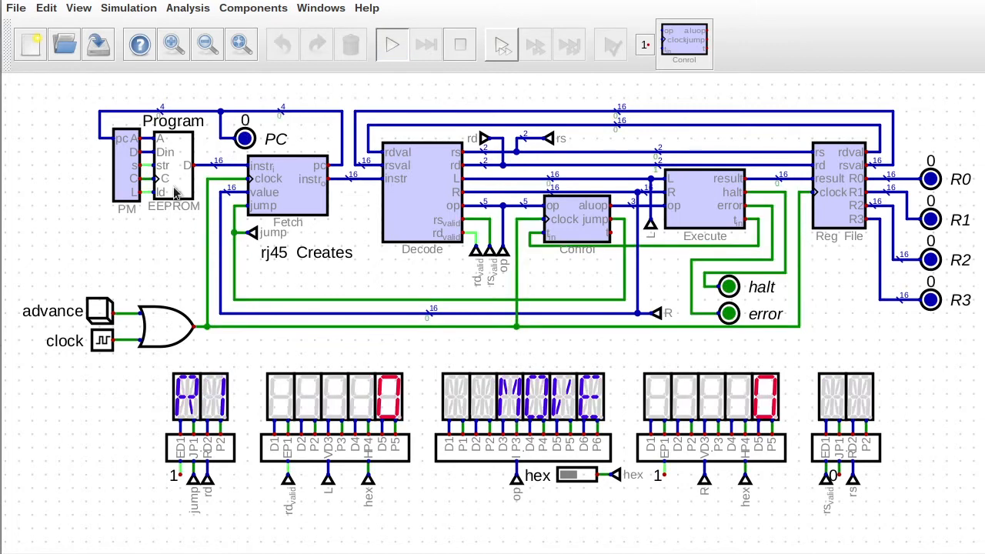
click(100, 312)
click(100, 312)
click(100, 313)
click(100, 312)
click(100, 312)
click(100, 312)
click(98, 310)
click(97, 312)
click(98, 312)
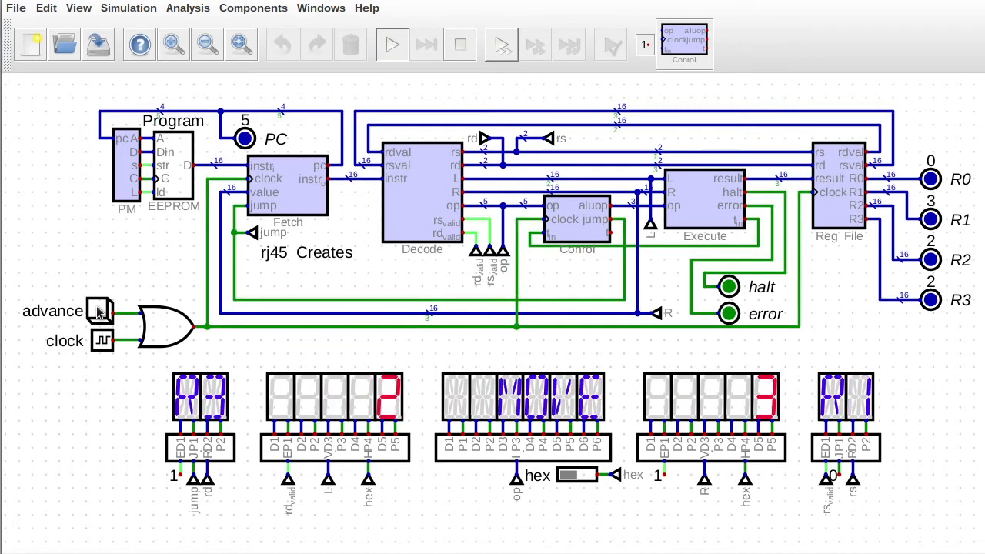
click(98, 311)
click(98, 312)
click(97, 311)
click(98, 312)
click(97, 311)
click(98, 312)
click(98, 312)
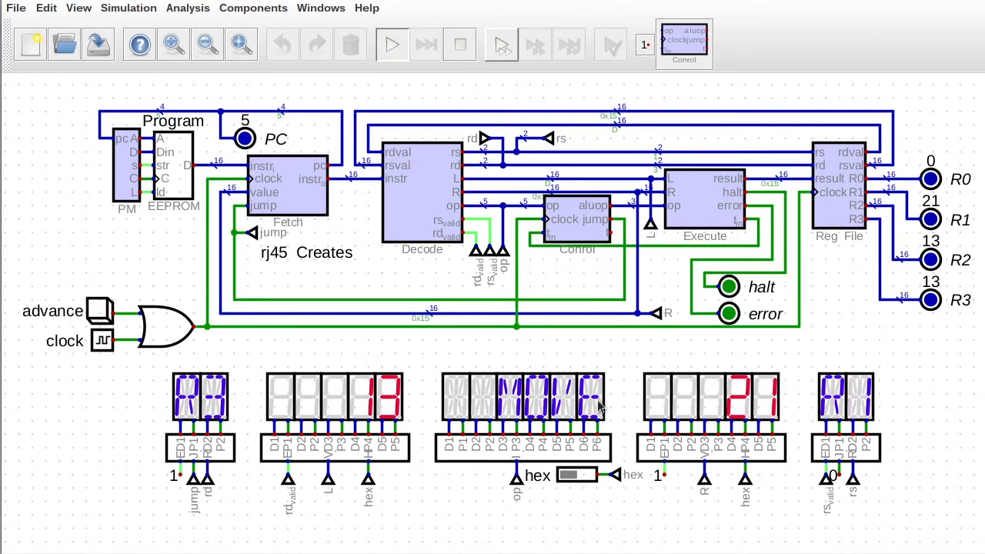
click(98, 311)
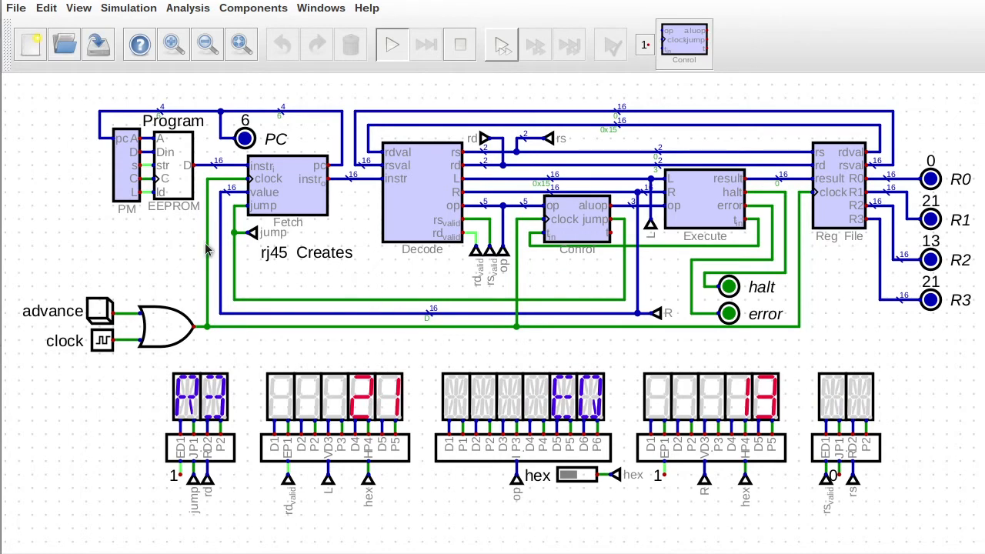
click(460, 44)
In fib.asm, change the loop comparison from 13 to 8 and save.
click(97, 2)
scroll(178, 161, down, 1)
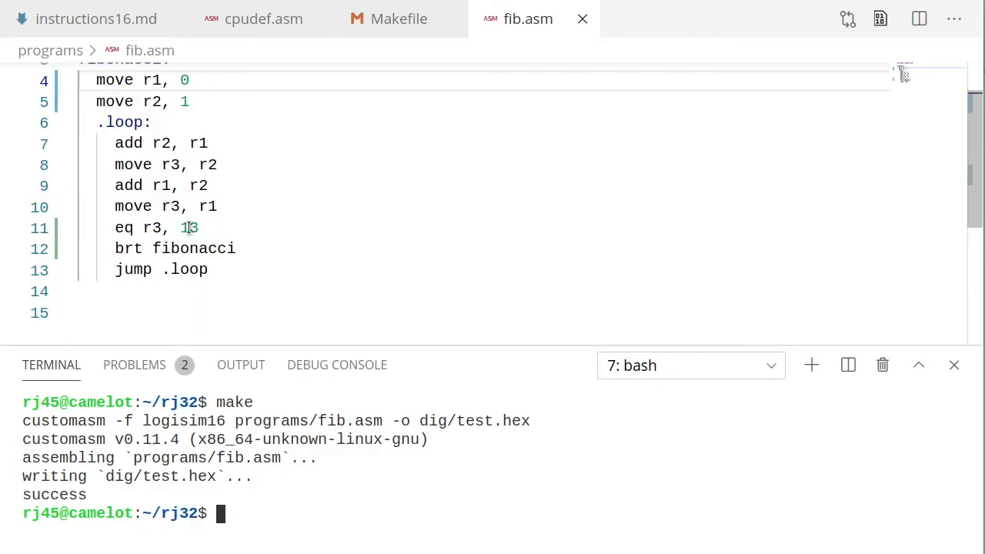
double_click(189, 228)
text(8)
key(ctrl+s)
In the Execute subcircuit, replace the multiplexer's fourth constant 0 with a wire, then save it.
click(431, 2)
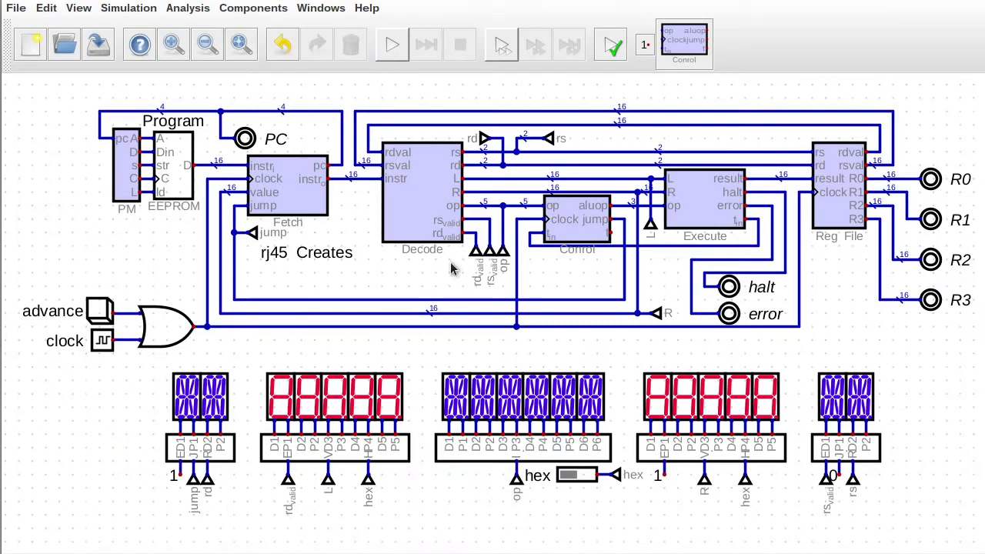
right_click(729, 201)
click(740, 257)
drag(788, 177, 818, 194)
key(Delete)
click(812, 205)
click(827, 185)
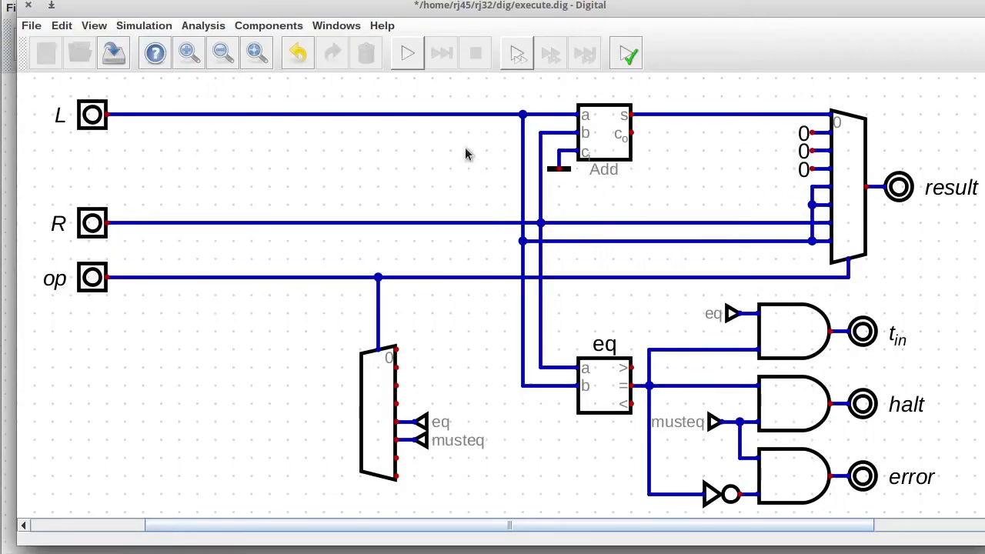
click(114, 57)
click(29, 6)
Start the simulation and step the CPU a few times before returning to the code editor.
click(392, 48)
click(98, 314)
click(98, 314)
click(96, 315)
click(96, 314)
click(96, 315)
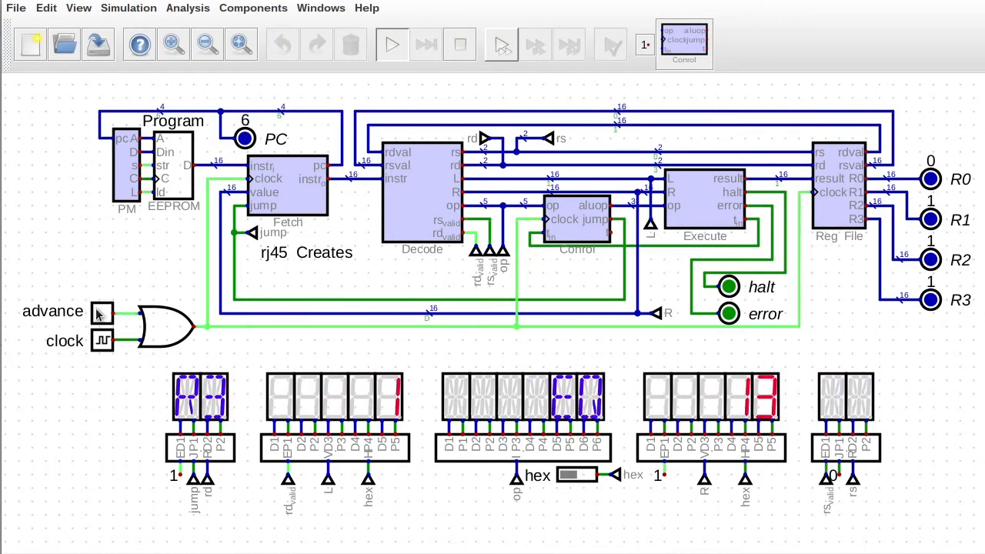
click(96, 315)
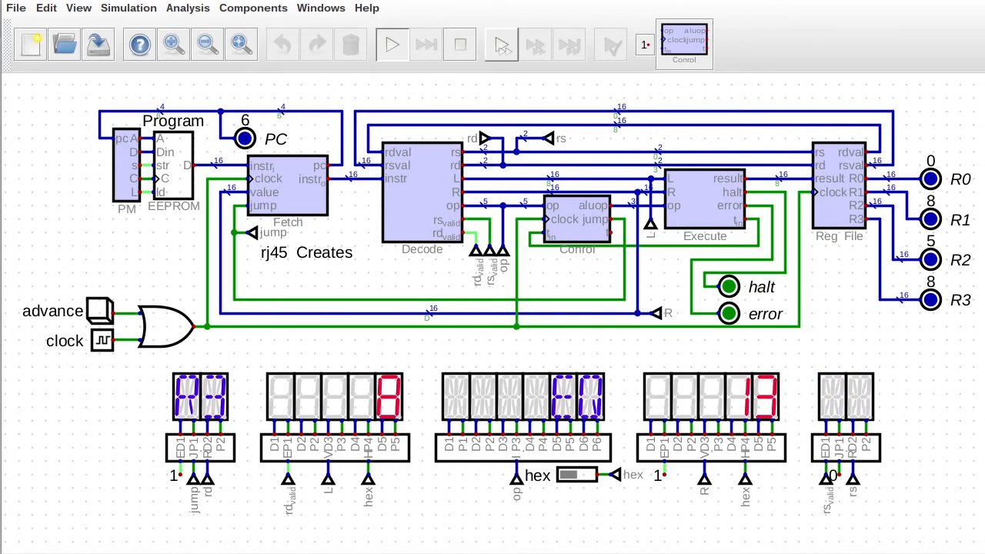
key(alt+Tab)
Rerun the make build in the VS Code terminal to regenerate dig/test.hex.
click(365, 484)
key(Up)
key(Return)
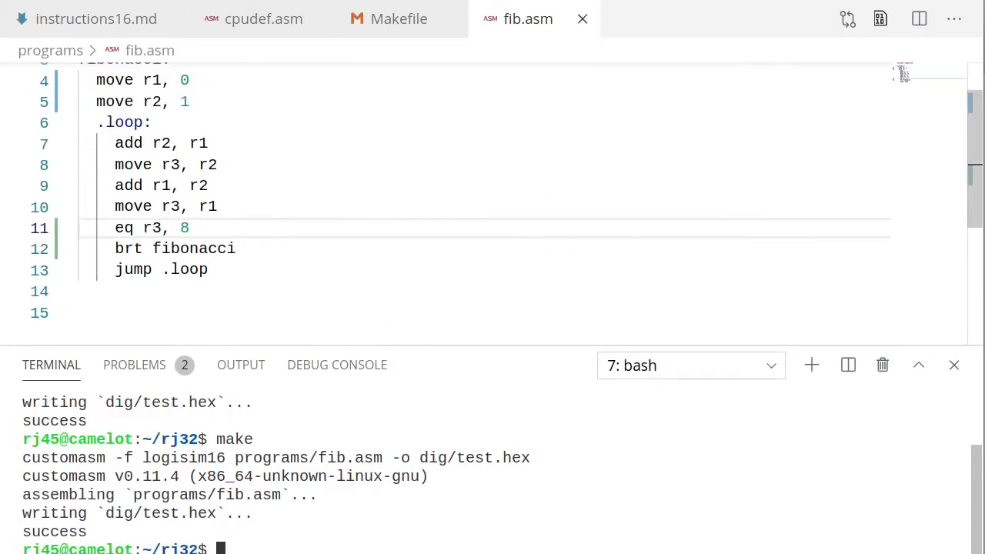
key(alt+Tab)
Restart the simulation with the new program and step the CPU to R1=8, R2=5, R3=8, then stop.
click(460, 45)
click(394, 47)
click(98, 310)
click(98, 310)
click(98, 310)
click(98, 311)
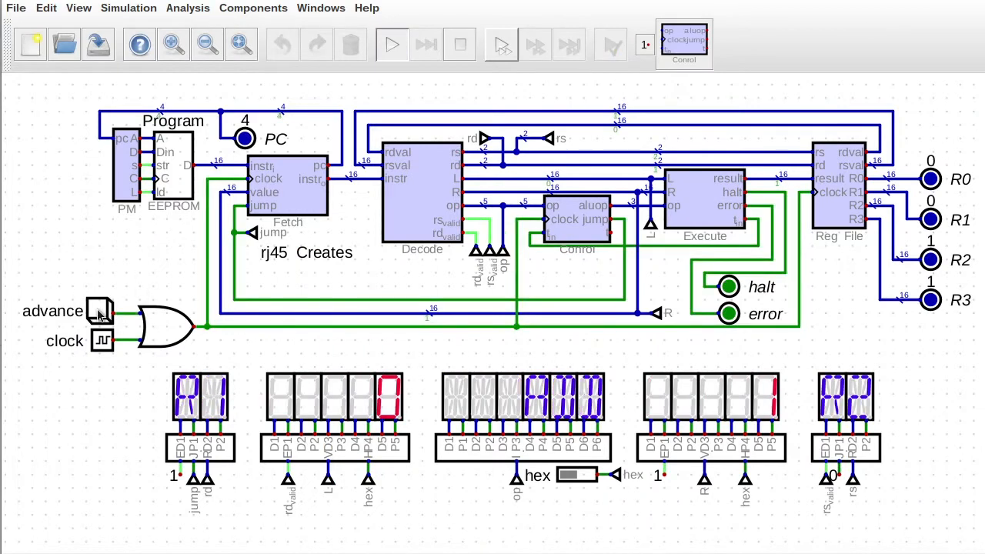
click(97, 310)
click(98, 310)
click(98, 311)
click(98, 311)
click(99, 311)
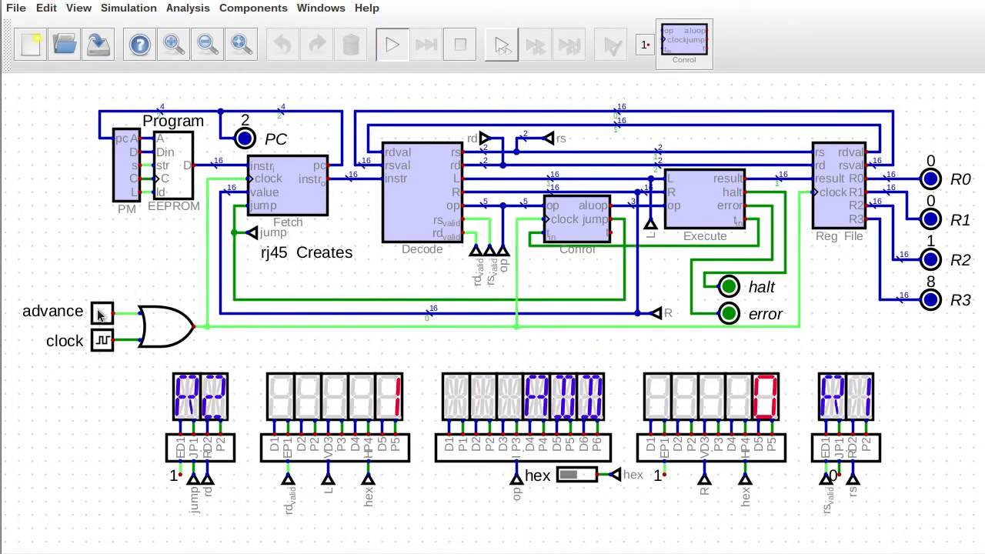
click(99, 311)
click(99, 311)
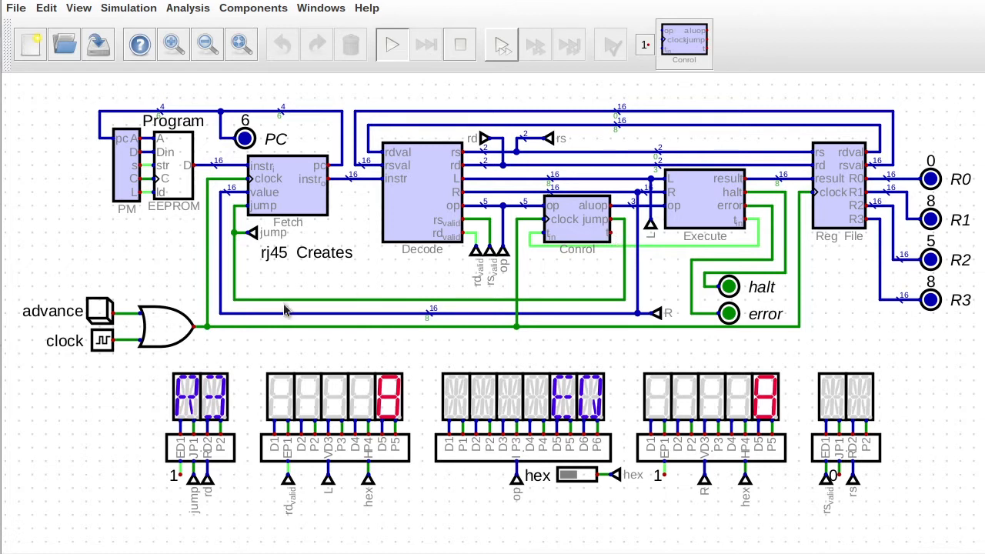
click(103, 312)
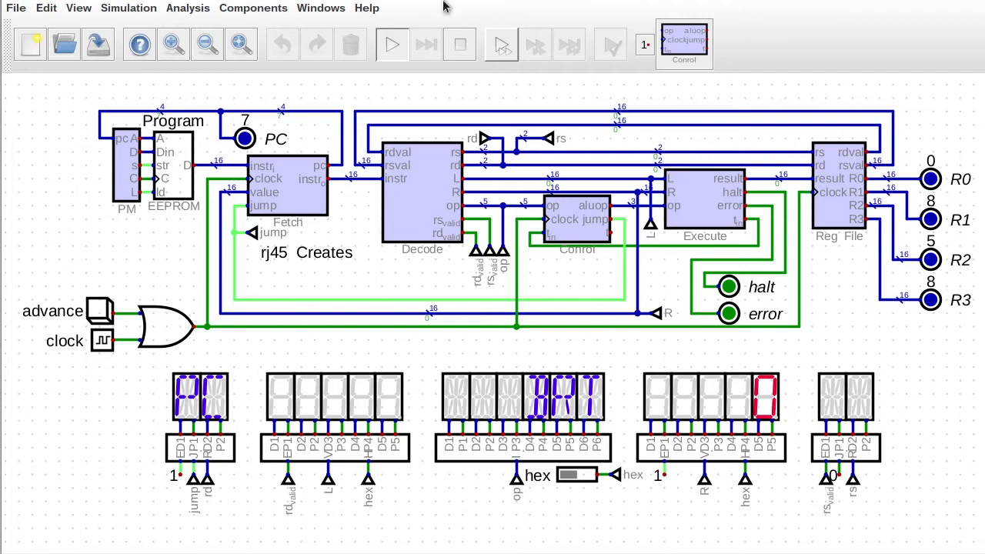
click(460, 44)
click(253, 8)
Stop the simulation and copy the hex display's red colour RGB code.
mouse_move(231, 42)
click(334, 42)
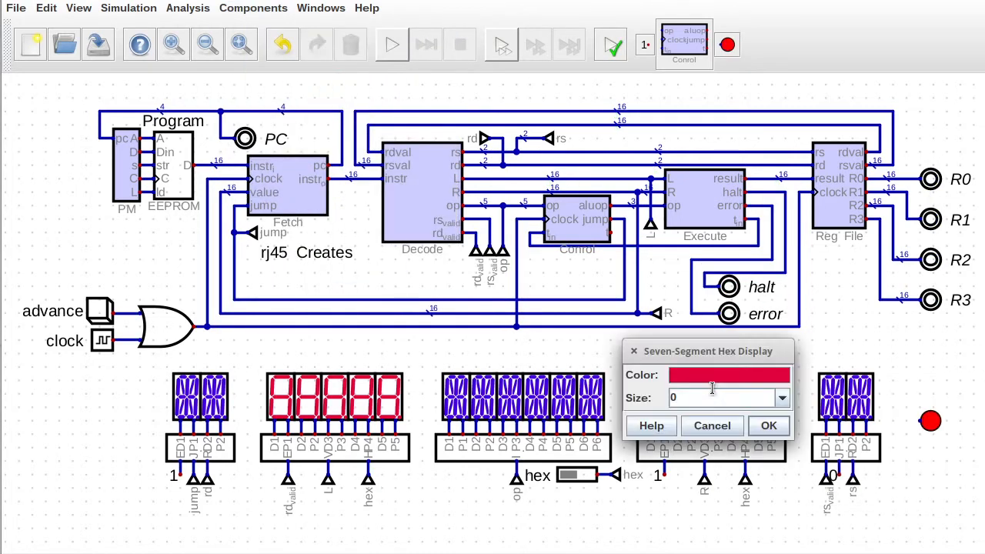
click(726, 376)
click(642, 258)
click(734, 516)
Give the new LED the display's red colour code and set its label.
click(767, 427)
right_click(931, 419)
click(934, 441)
click(661, 324)
double_click(937, 477)
key(ctrl+v)
click(689, 553)
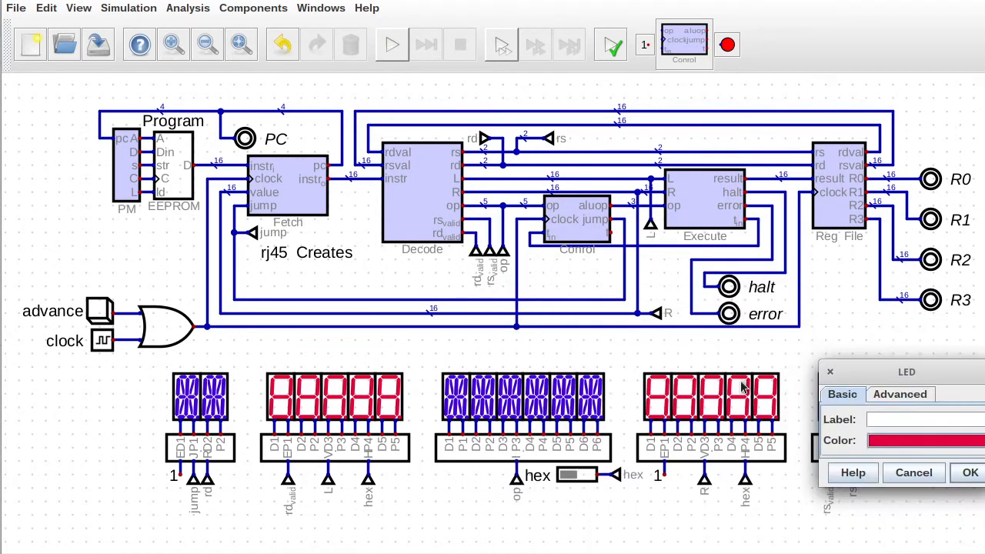
click(889, 420)
text(T)
click(963, 477)
right_click(930, 420)
text(t)
key(Return)
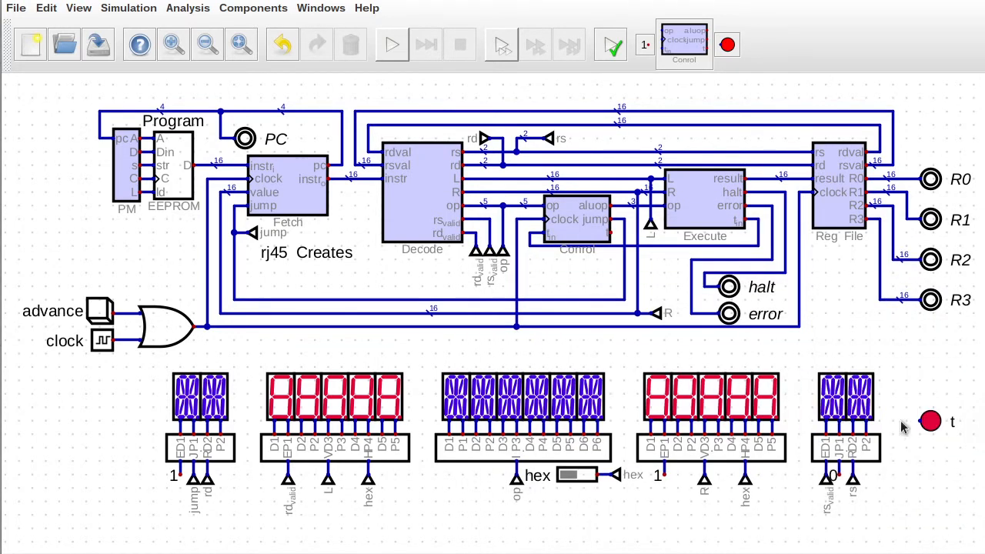
Shift the right-hand circuit right, move the halt and error outputs, and lower the t_in wire.
drag(612, 84, 953, 370)
drag(874, 339, 887, 339)
drag(722, 267, 762, 335)
drag(741, 303, 835, 302)
drag(695, 250, 742, 330)
drag(721, 292, 801, 294)
drag(523, 240, 777, 259)
drag(717, 257, 717, 273)
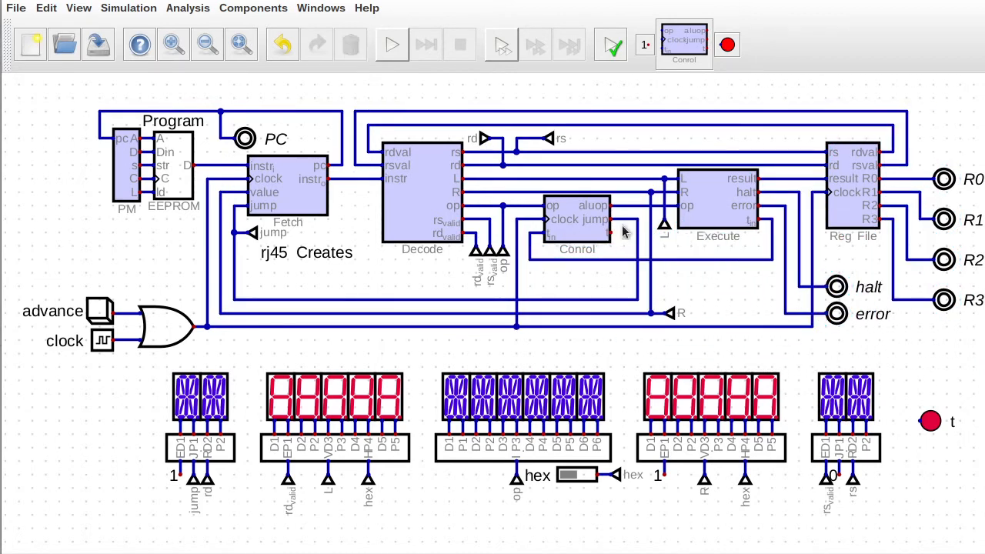
Paste a rotated tunnel on Control's t output and rename it from rd_valid to t.
key(ctrl+v)
key(r)
click(633, 258)
right_click(622, 250)
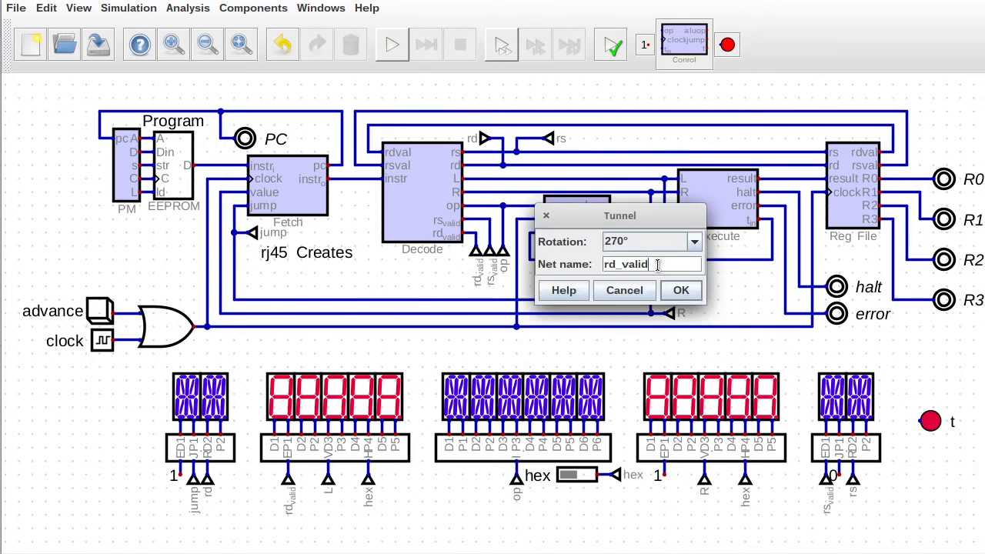
drag(658, 264, 602, 265)
text(t)
click(677, 288)
click(611, 233)
click(624, 247)
Place a t tunnel wired to the LED and rotate the LED higher up.
click(905, 421)
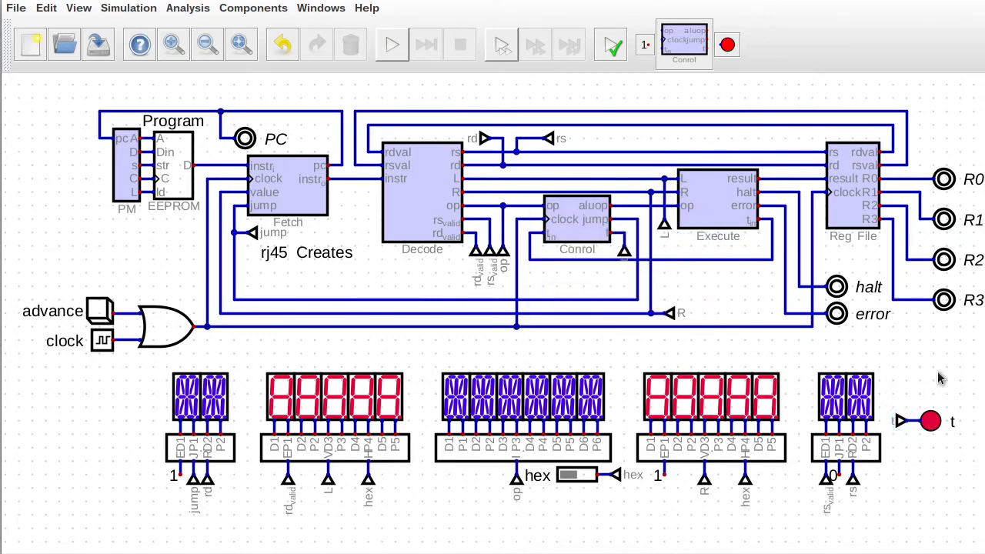
right_click(933, 421)
click(970, 467)
click(934, 429)
key(r)
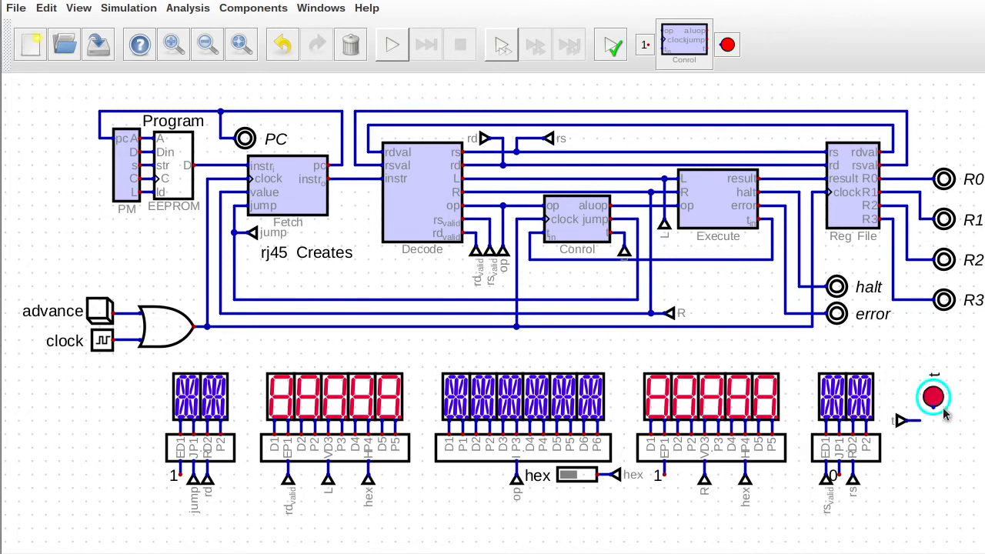
click(945, 413)
Label the LED T and rotate it with its tunnel so the tunnel sits on its left.
drag(926, 404, 882, 451)
key(r)
click(940, 450)
right_click(931, 390)
drag(893, 390, 849, 388)
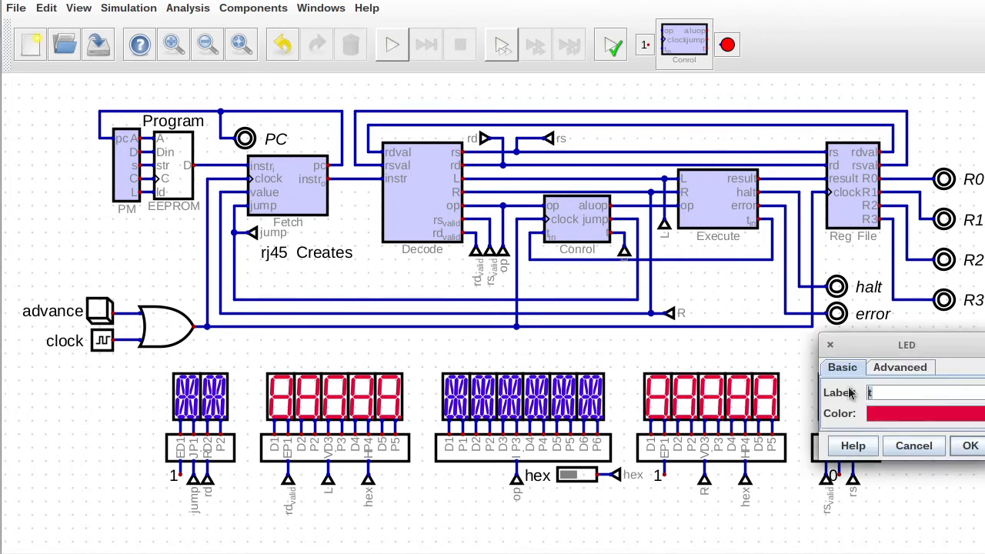
text(T)
click(972, 442)
drag(899, 356, 969, 455)
key(r)
key(r)
key(r)
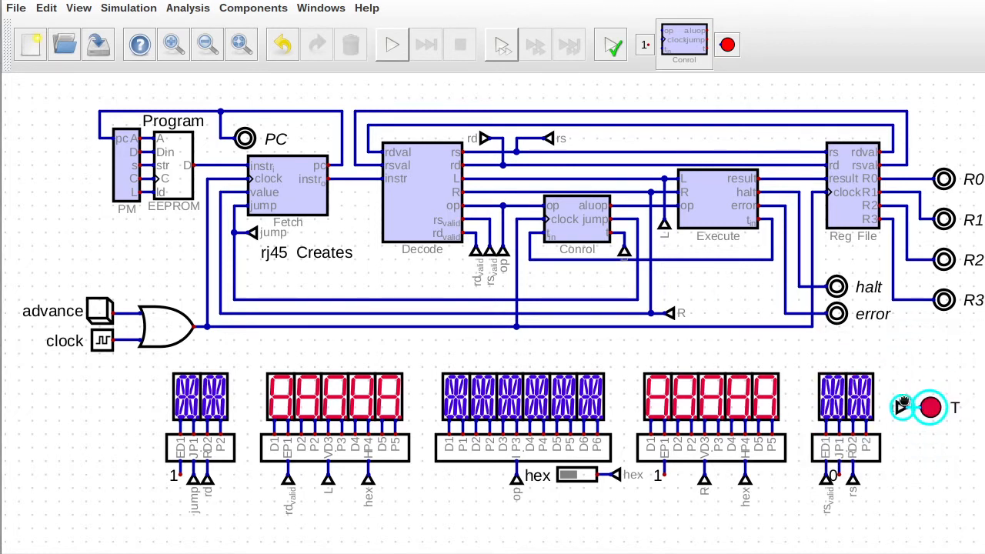
click(940, 407)
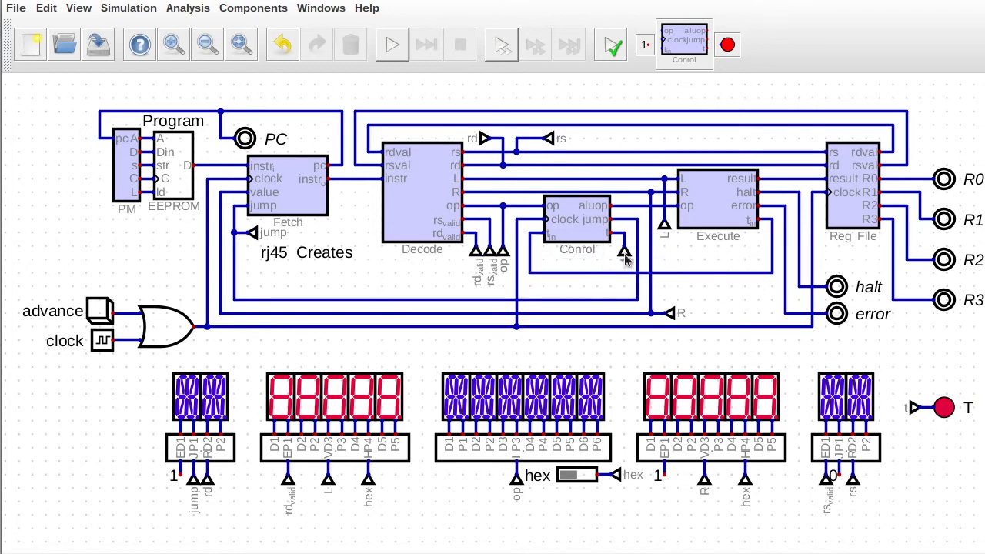
right_click(913, 411)
click(967, 446)
right_click(576, 231)
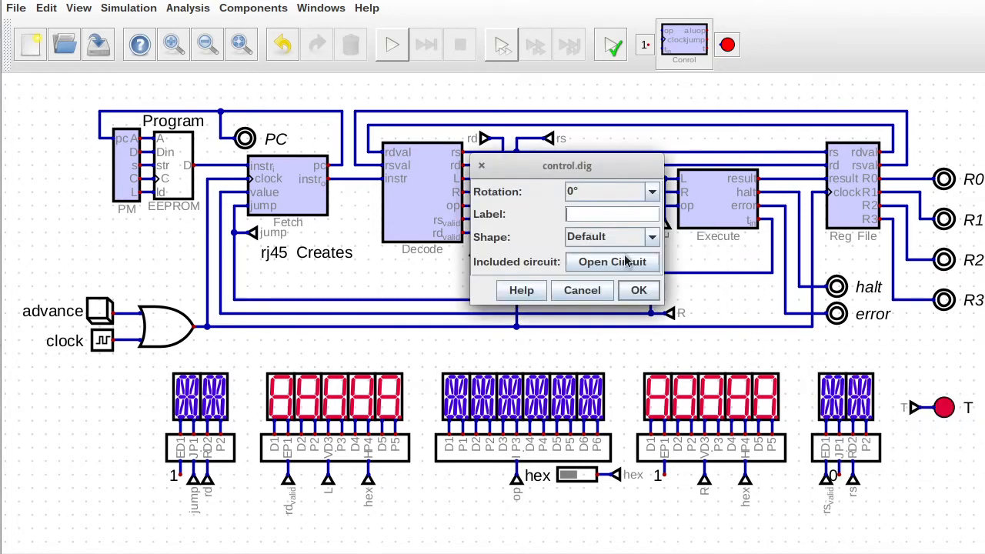
Rename the Control subcircuit's t output to T, then save and close it.
click(624, 262)
right_click(708, 460)
text(T)
click(758, 549)
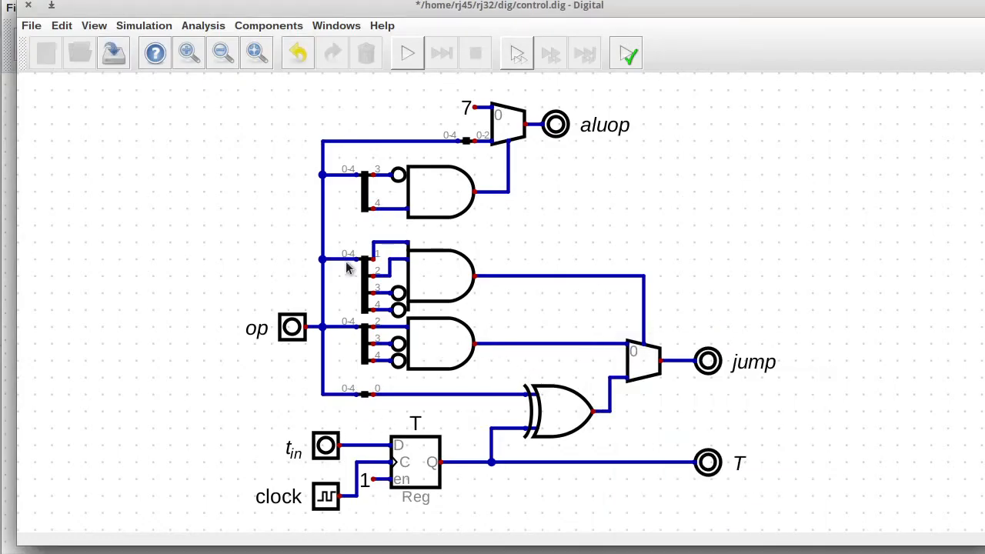
click(114, 53)
click(28, 6)
Save the main circuit, then run and step the CPU to PC 7 showing BRT before stopping.
click(106, 54)
click(390, 54)
click(94, 316)
click(93, 317)
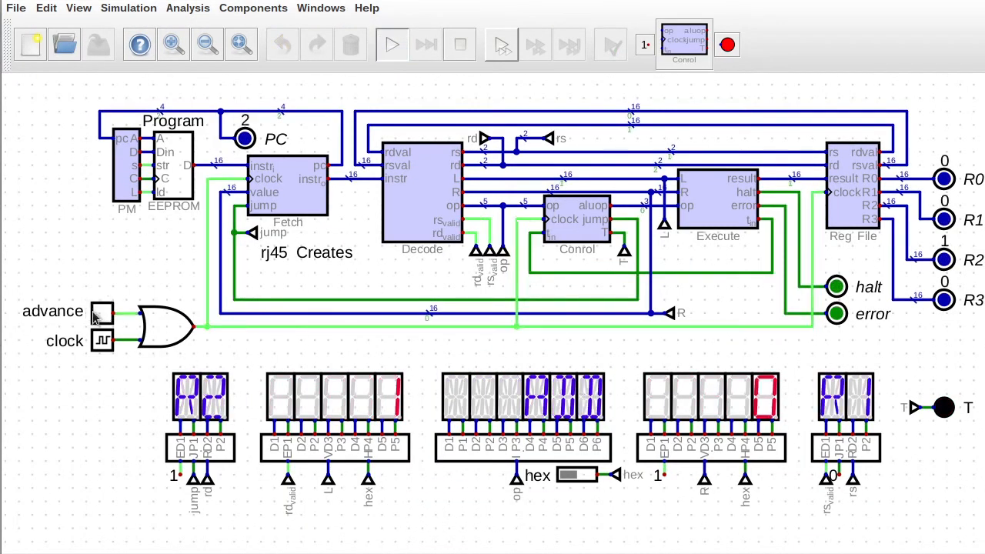
click(471, 44)
click(393, 44)
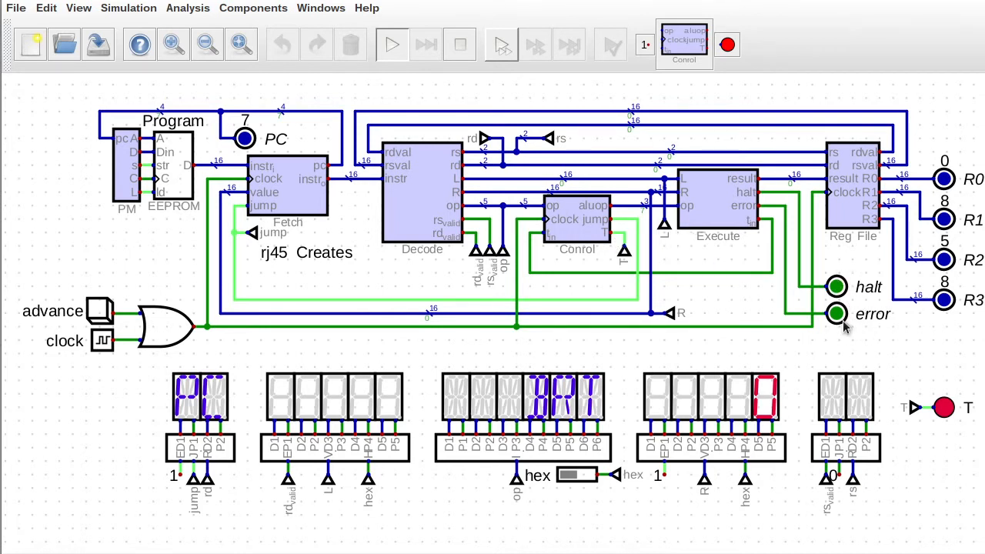
click(461, 46)
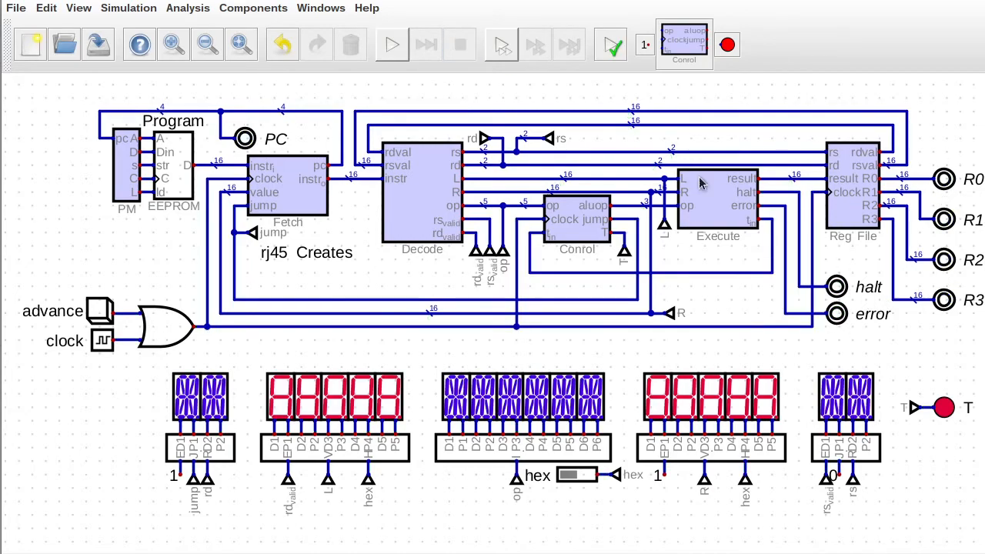
In the Execute subcircuit, delete the musteq tunnel and cut out the halt and error gates.
right_click(698, 179)
click(706, 277)
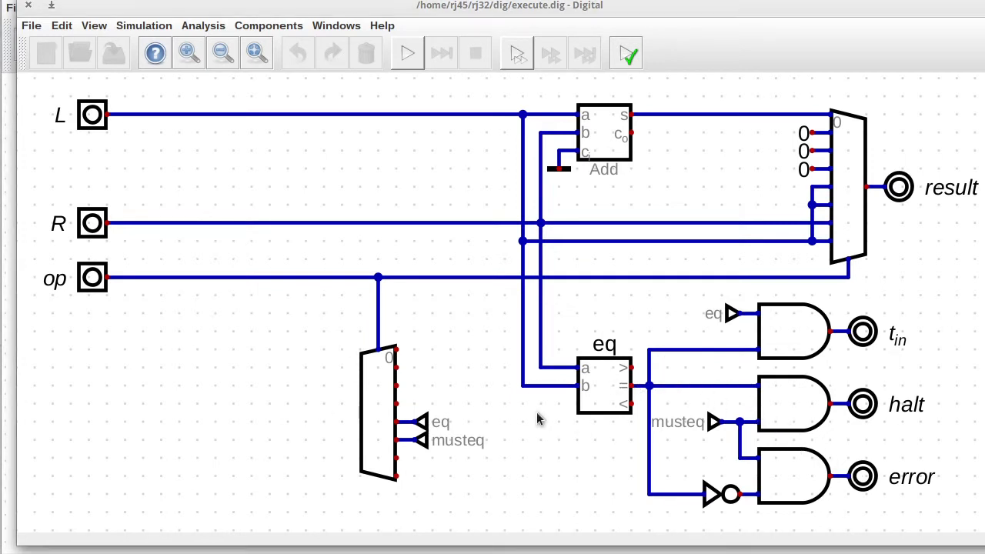
drag(395, 429, 468, 454)
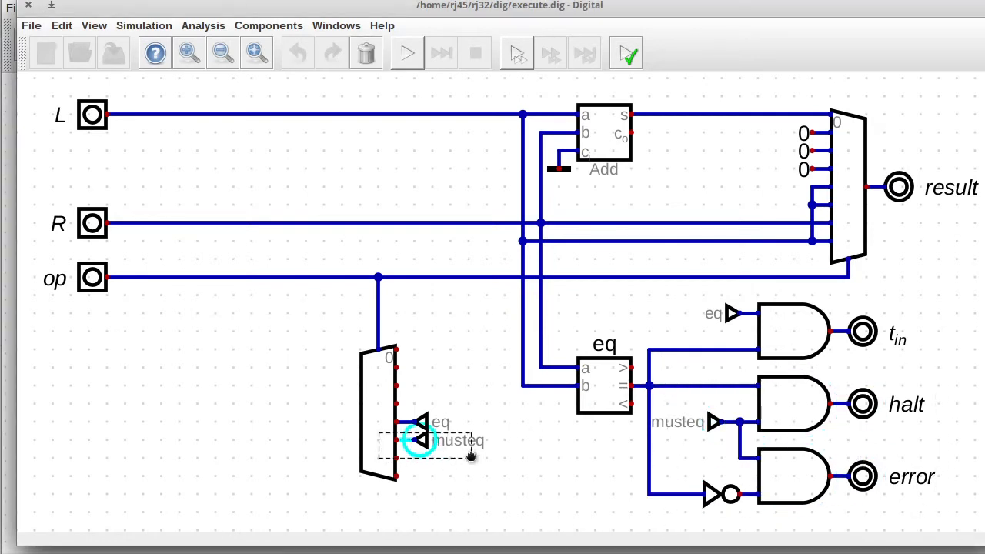
key(Delete)
drag(653, 368, 973, 516)
key(Delete)
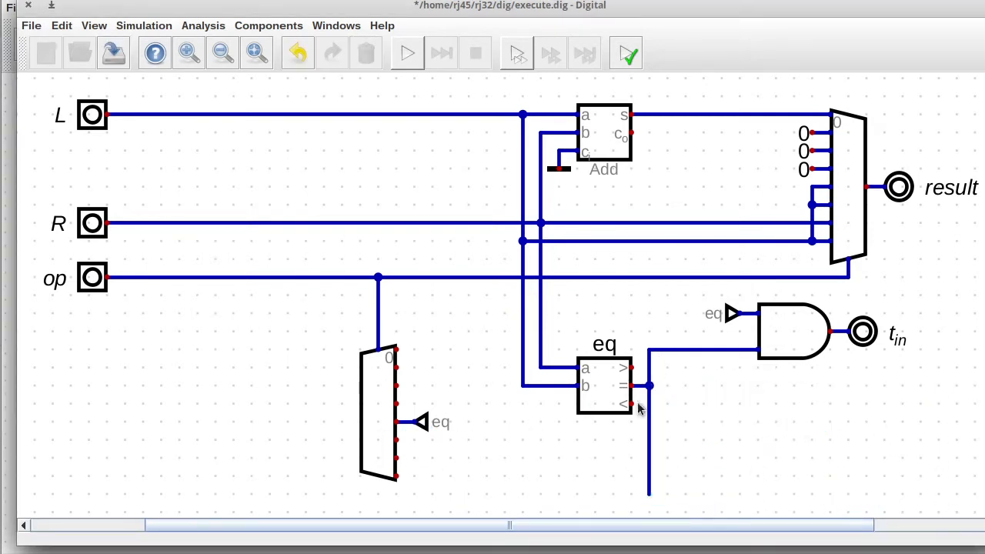
Align the t_in gate with eq, remove the leftover wire, and save execute.dig.
drag(636, 286, 917, 363)
drag(891, 351, 889, 386)
drag(604, 444, 689, 508)
key(Delete)
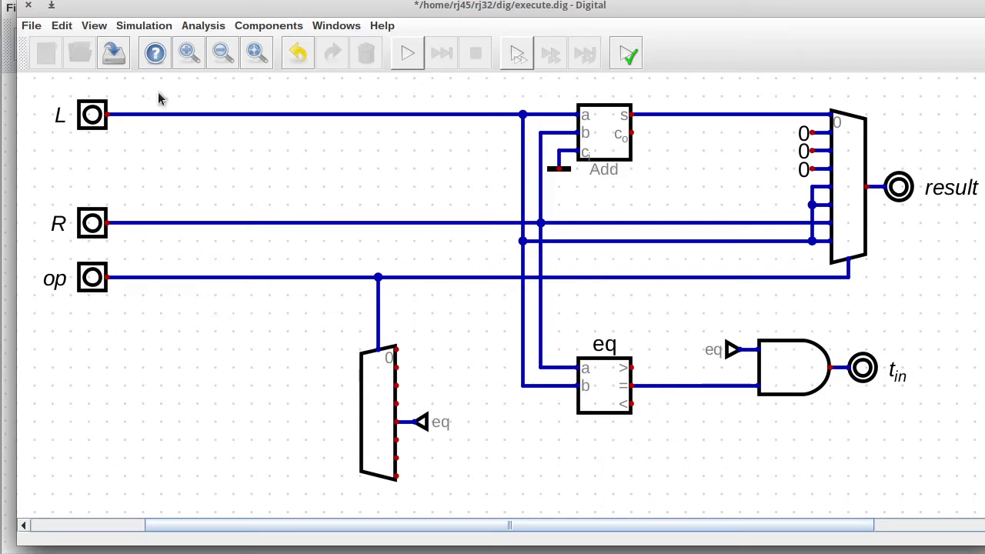
click(114, 53)
click(28, 5)
Paste the halt and error gates into the Control subcircuit below the T output.
right_click(582, 210)
click(616, 255)
scroll(679, 290, down, 3)
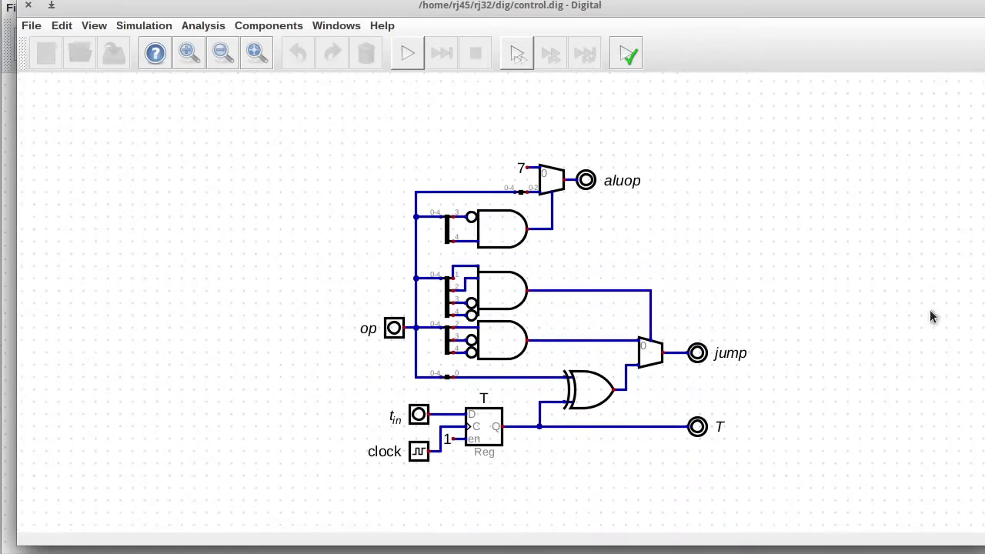
key(ctrl+v)
click(658, 459)
Rename the pasted tunnel to halt, wire T to the inverter input, and save control.dig.
right_click(570, 460)
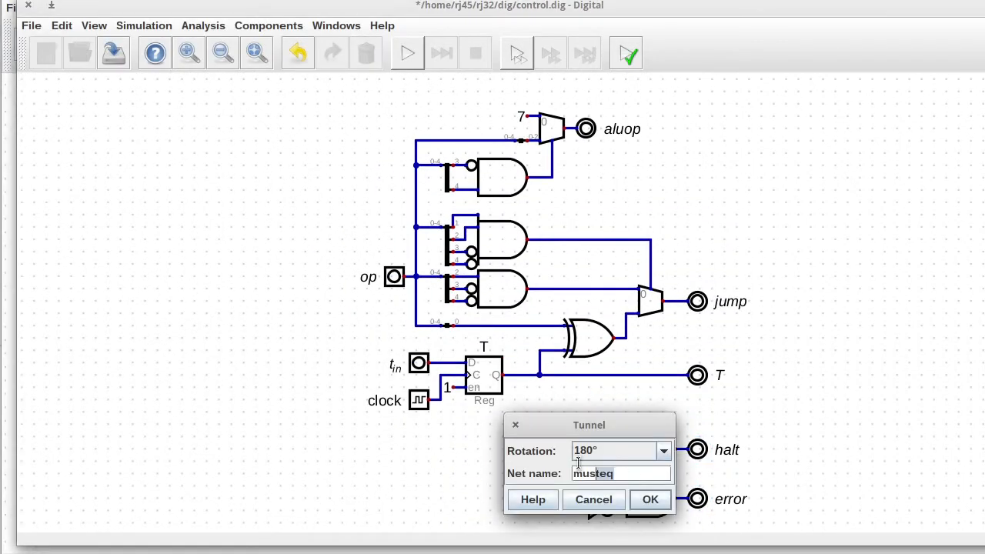
text(halt)
key(Return)
click(588, 510)
click(114, 53)
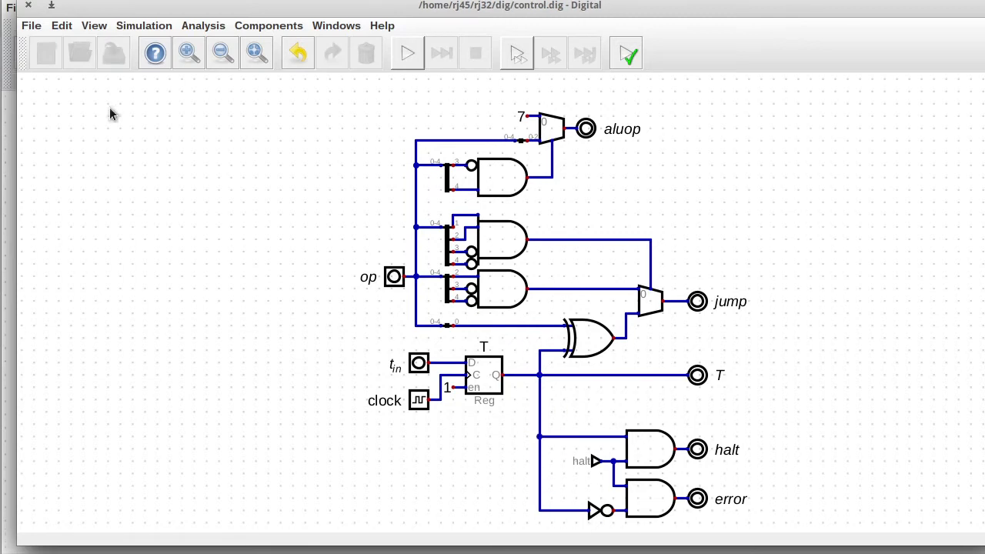
click(28, 5)
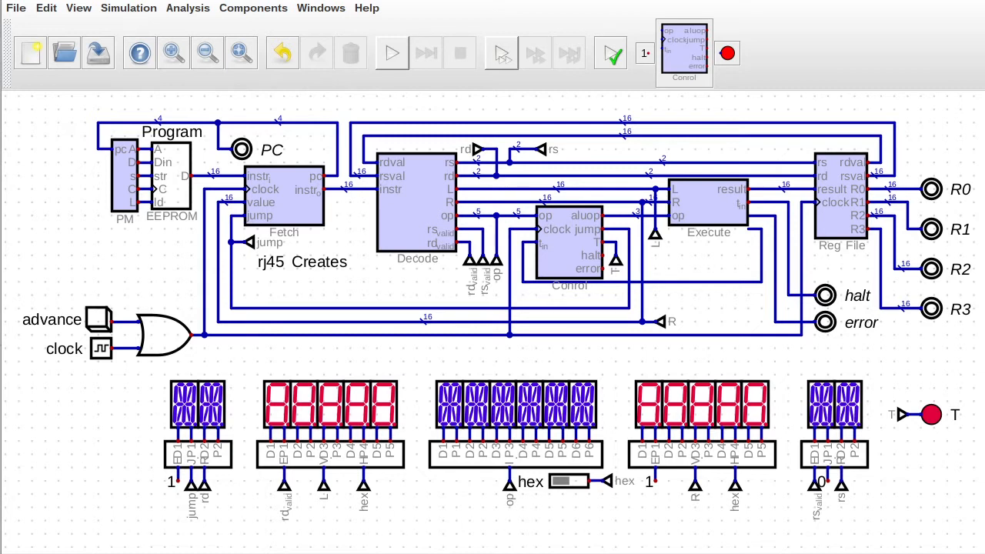
Add an output labelled sys near the top right of the Decode subcircuit.
right_click(426, 205)
click(377, 292)
click(239, 26)
mouse_move(249, 62)
click(331, 60)
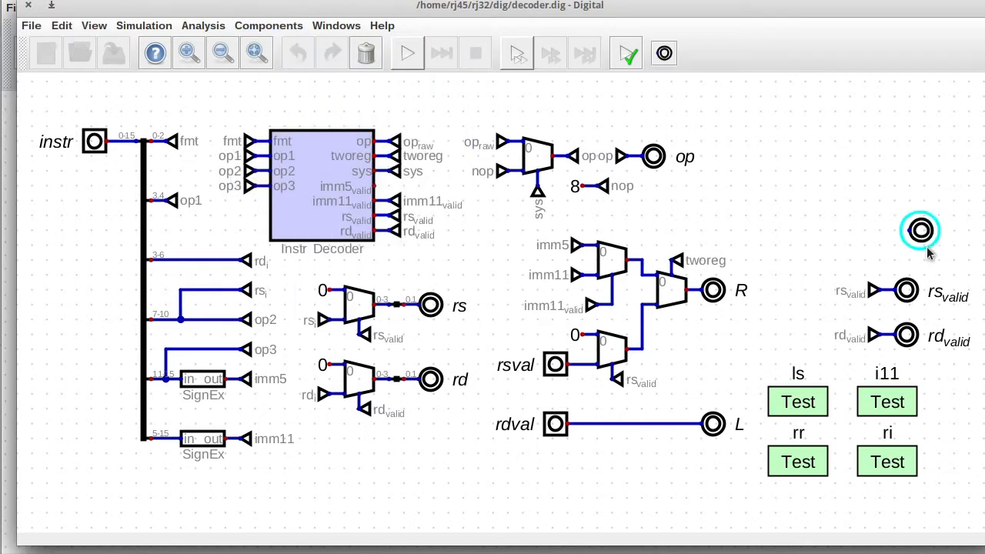
click(650, 95)
click(651, 95)
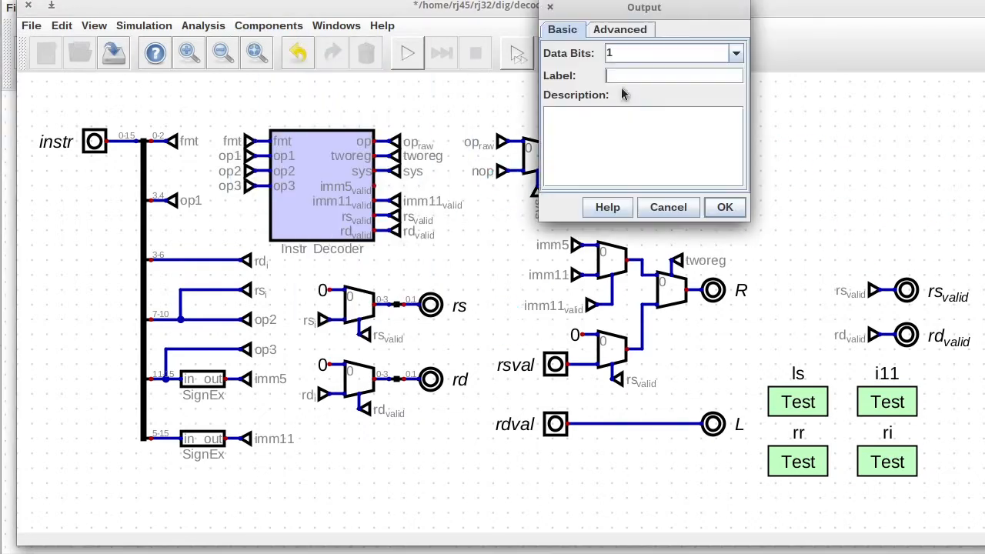
click(653, 76)
text(sys)
key(Return)
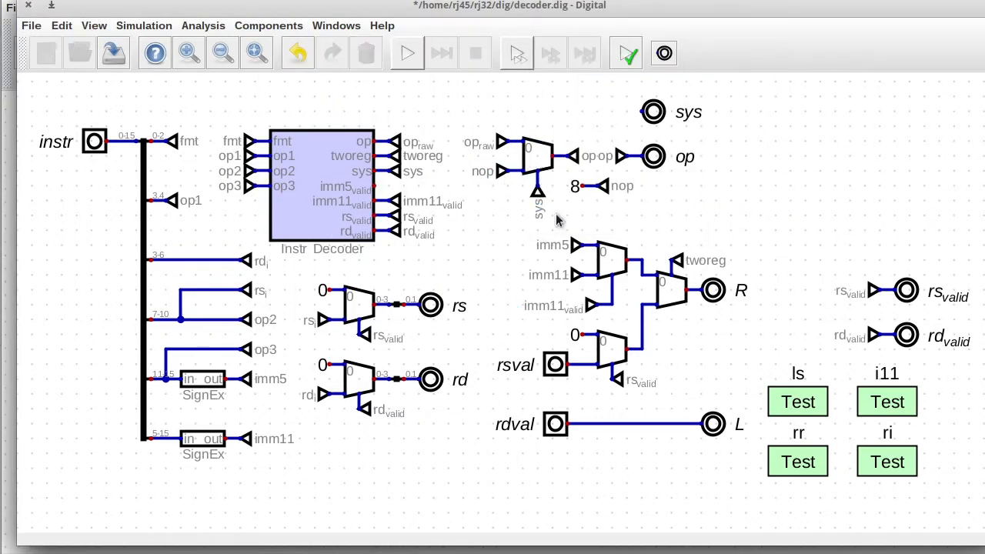
Duplicate and rotate the sys tunnel so it feeds the new sys output.
drag(369, 163, 435, 182)
key(ctrl+d)
key(r)
key(r)
click(631, 115)
Delete the op multiplexer group and rename the op_raw tunnel to op.
drag(449, 134, 671, 200)
key(Escape)
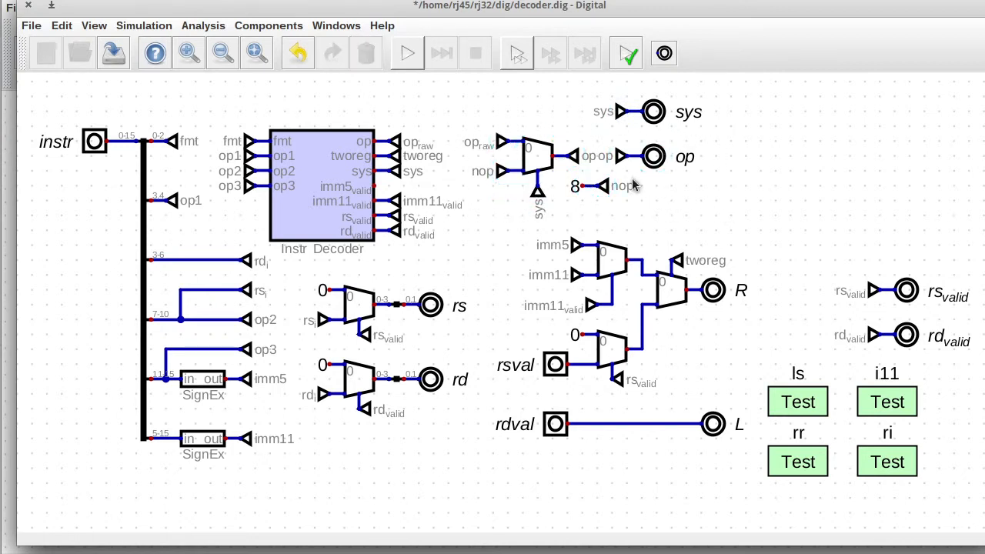
drag(469, 112, 593, 219)
key(Delete)
click(406, 148)
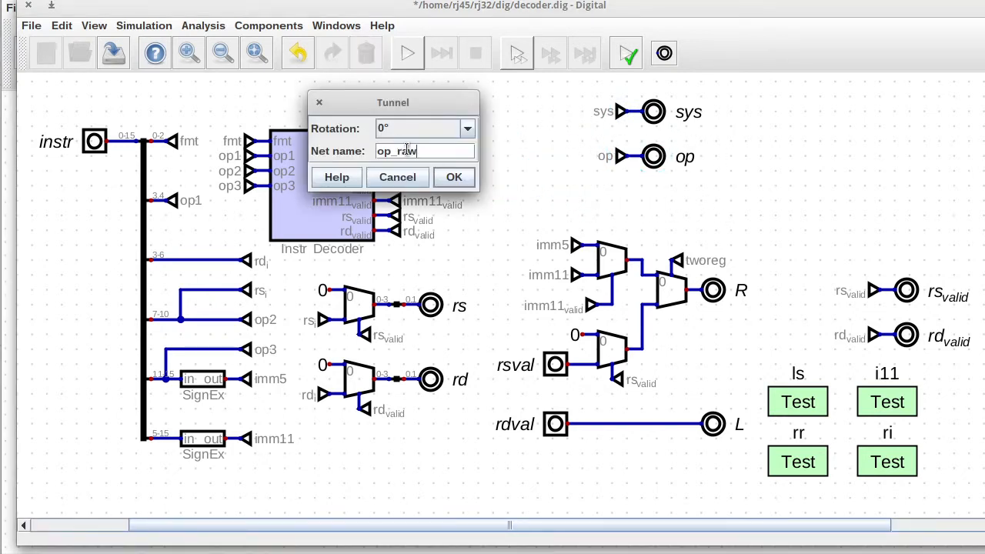
key(BackSpace)
key(BackSpace)
key(BackSpace)
key(BackSpace)
click(454, 177)
Run a quick simulation check, then save and close the Decode subcircuit.
click(408, 53)
click(475, 53)
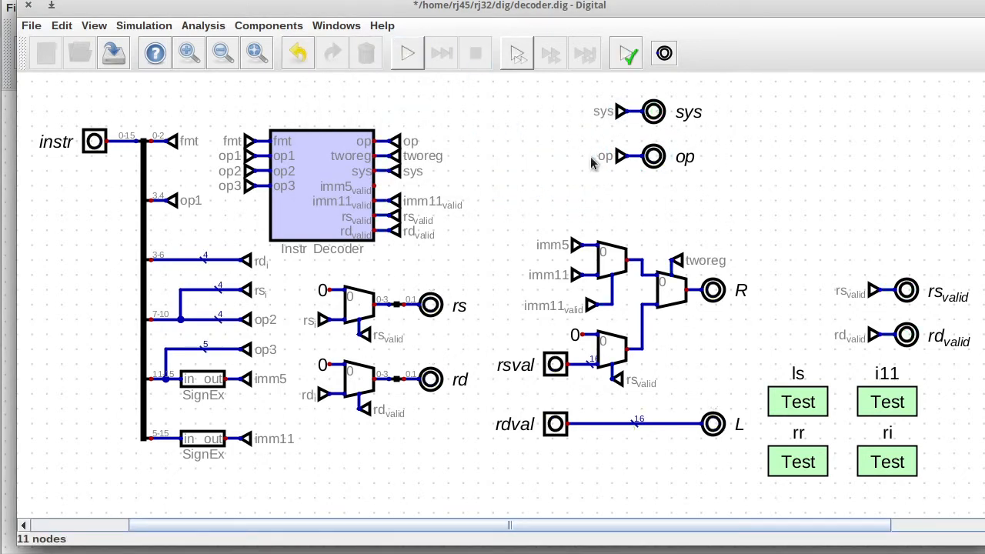
click(113, 55)
click(28, 6)
Place a new input labelled sys in the Control circuit.
right_click(559, 247)
click(569, 285)
click(260, 27)
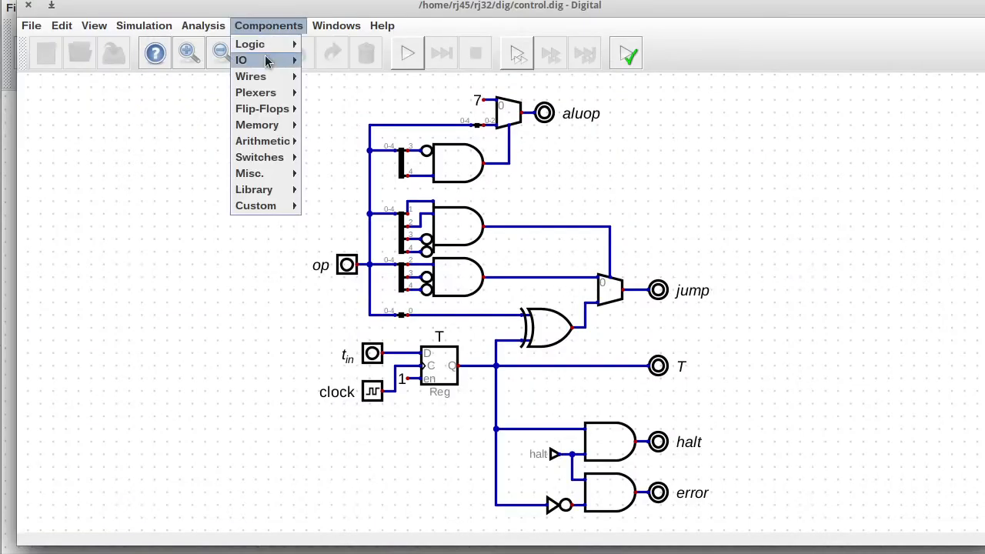
mouse_move(279, 61)
click(342, 100)
click(372, 479)
right_click(373, 479)
text(sy)
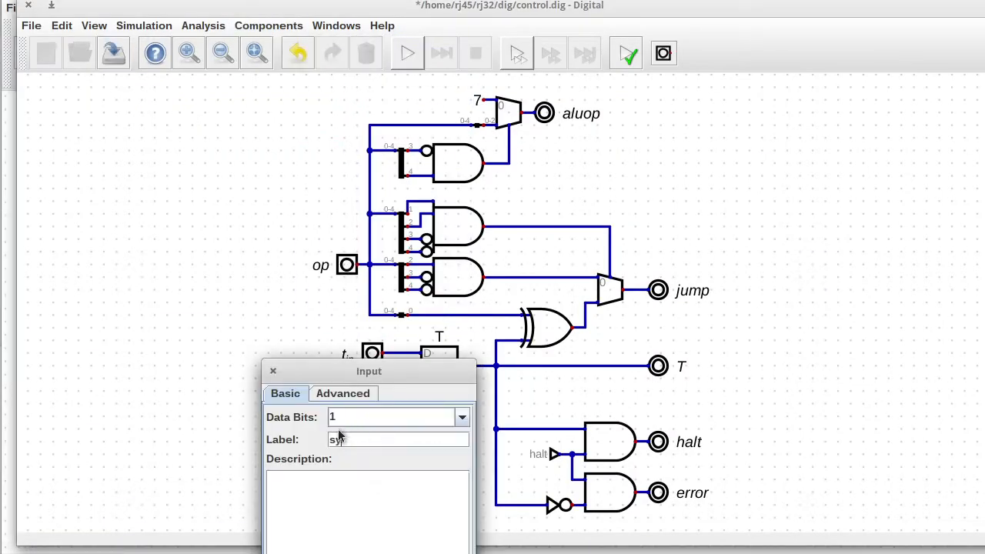
text(s)
key(Return)
Use Order Inputs to move sys to the top of Control's inputs, then save.
click(94, 26)
click(110, 165)
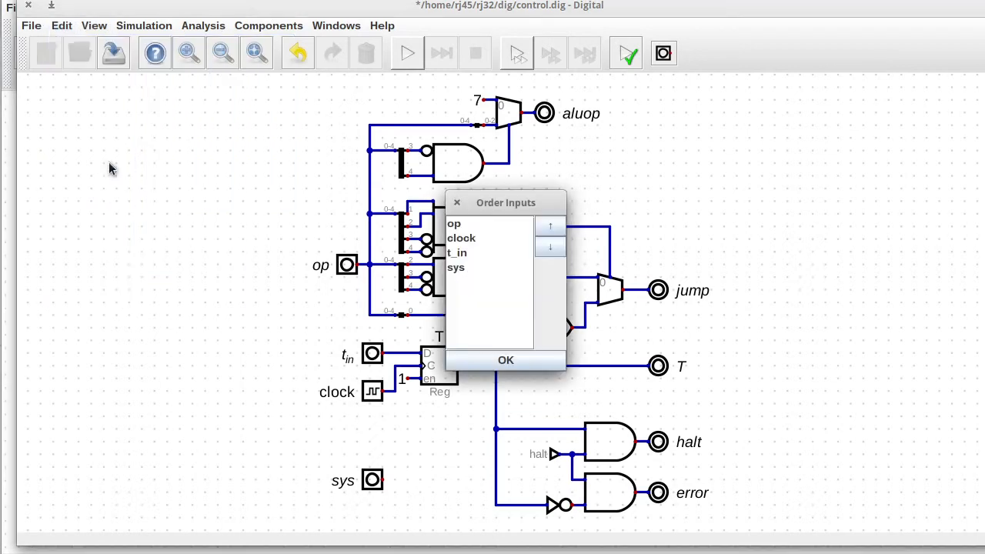
click(462, 267)
click(550, 225)
click(550, 225)
click(550, 224)
click(494, 365)
click(114, 53)
click(29, 5)
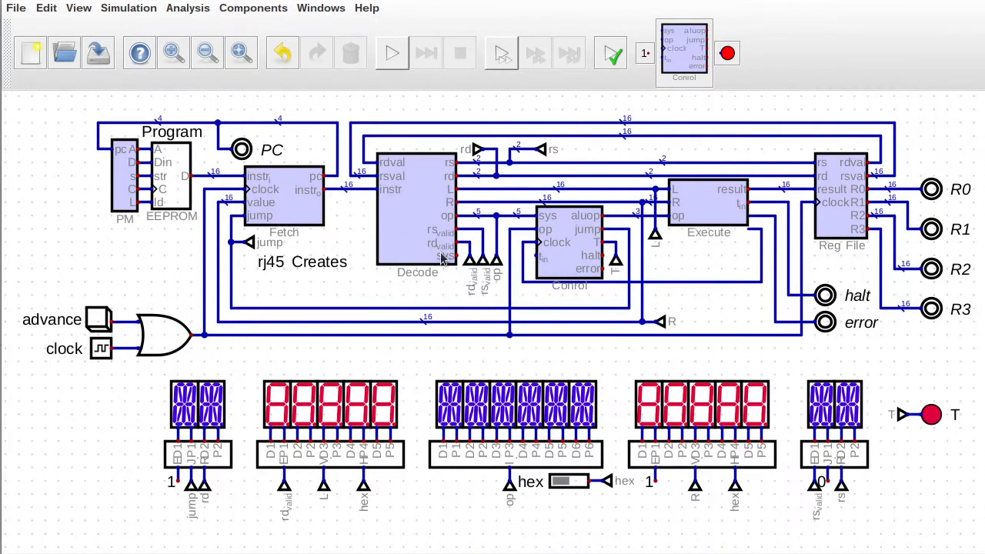
Use Order Outputs in the decoder to move sys further up, then save.
right_click(439, 253)
click(433, 241)
click(62, 26)
click(88, 177)
click(490, 325)
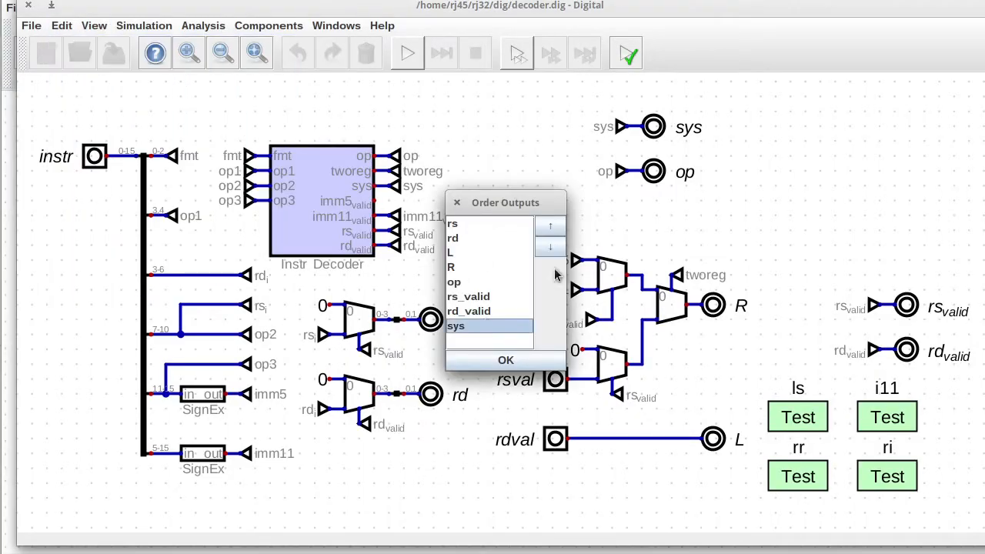
click(550, 224)
click(550, 224)
click(550, 225)
click(480, 359)
click(114, 53)
click(28, 6)
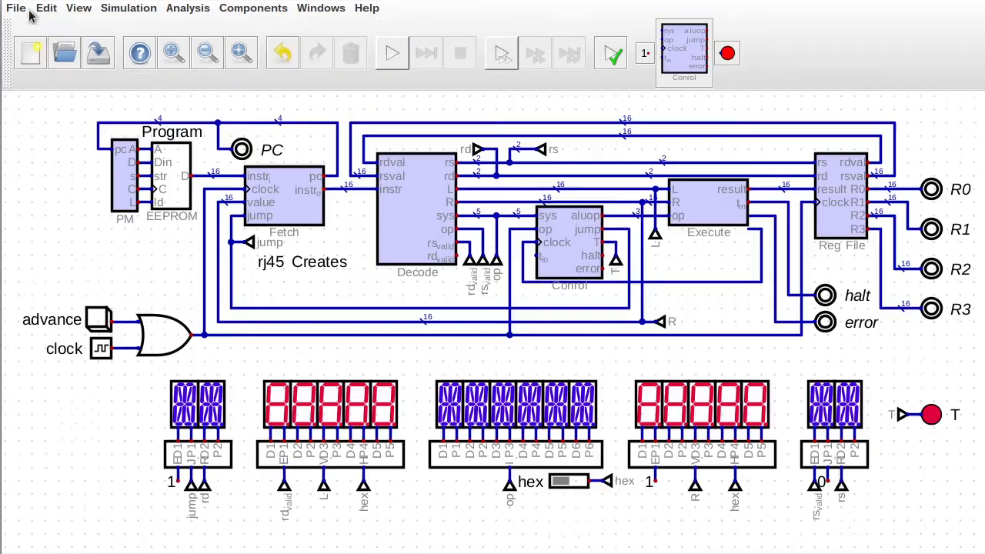
Shift the Decode–Control wiring down one grid step and open the instruction display circuit.
drag(453, 211, 540, 273)
drag(506, 235, 505, 249)
click(446, 199)
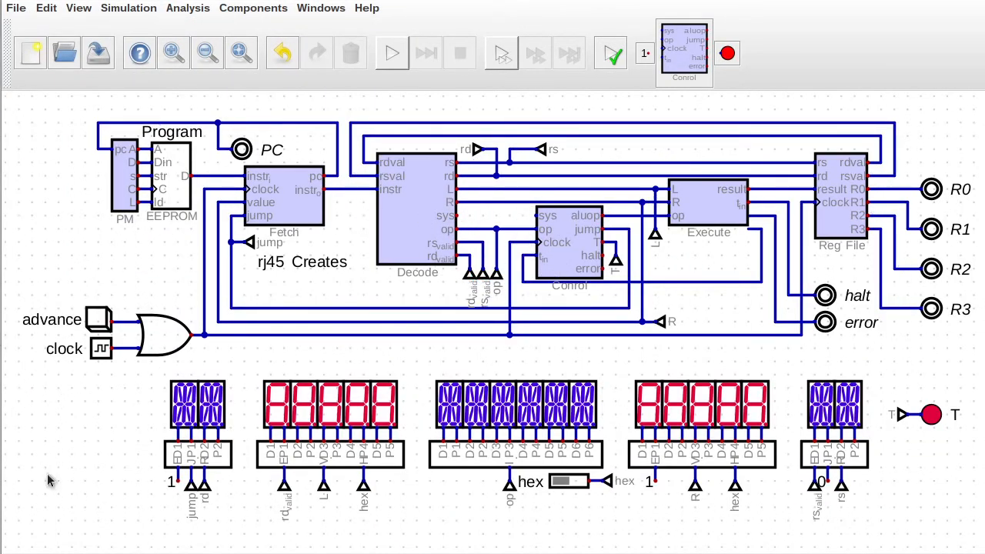
right_click(462, 404)
click(506, 457)
Replace one row of multiplexer constants with a duplicate of the row below.
drag(271, 368, 664, 383)
key(Delete)
drag(268, 396, 679, 407)
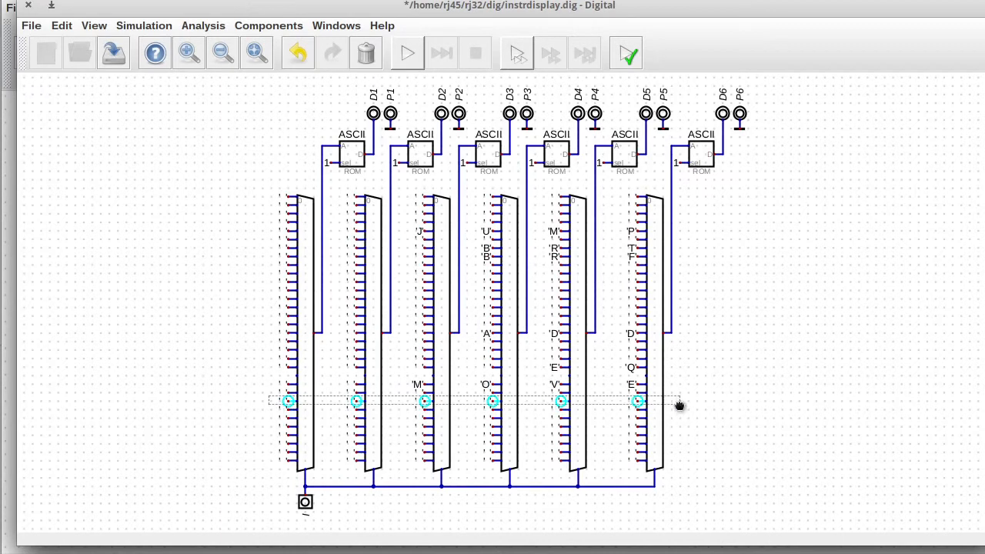
key(ctrl+d)
click(641, 379)
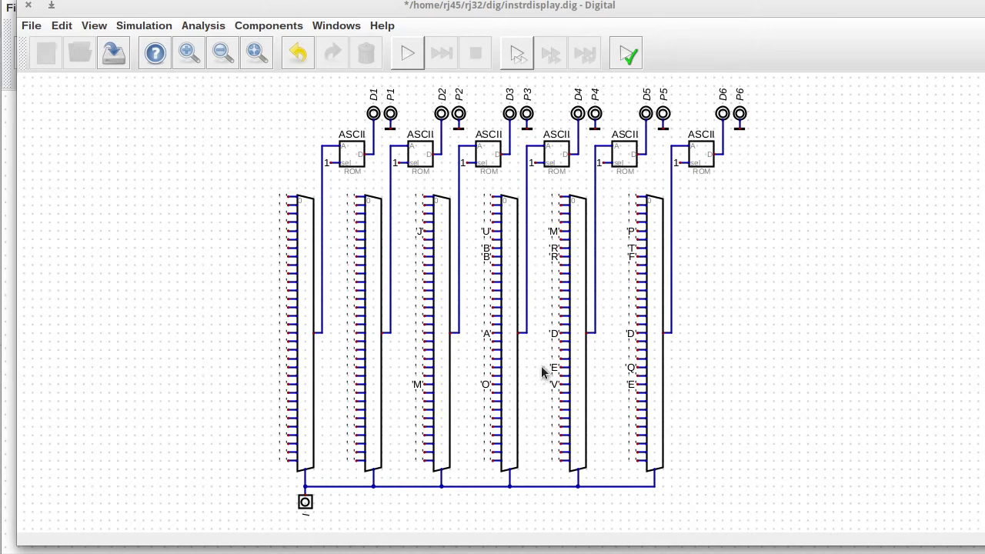
Move the six multiplexers down and route the first column's feed wire into a new multiplexer.
drag(246, 185, 824, 518)
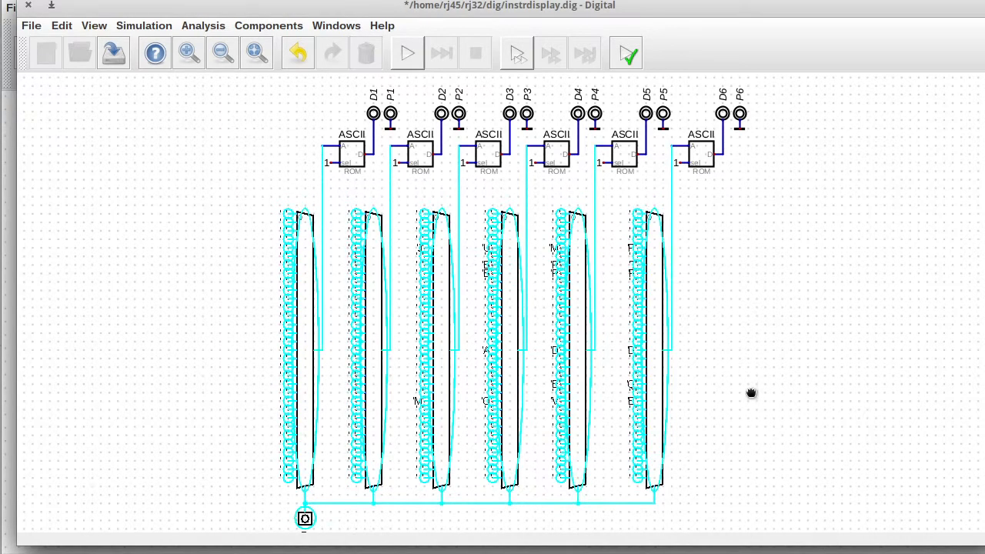
drag(752, 393, 754, 435)
click(258, 29)
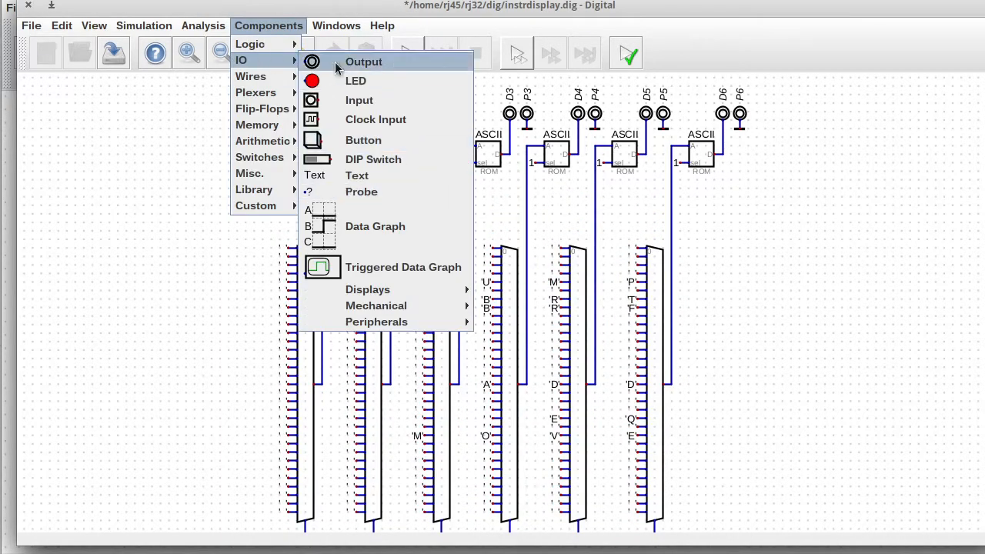
click(306, 111)
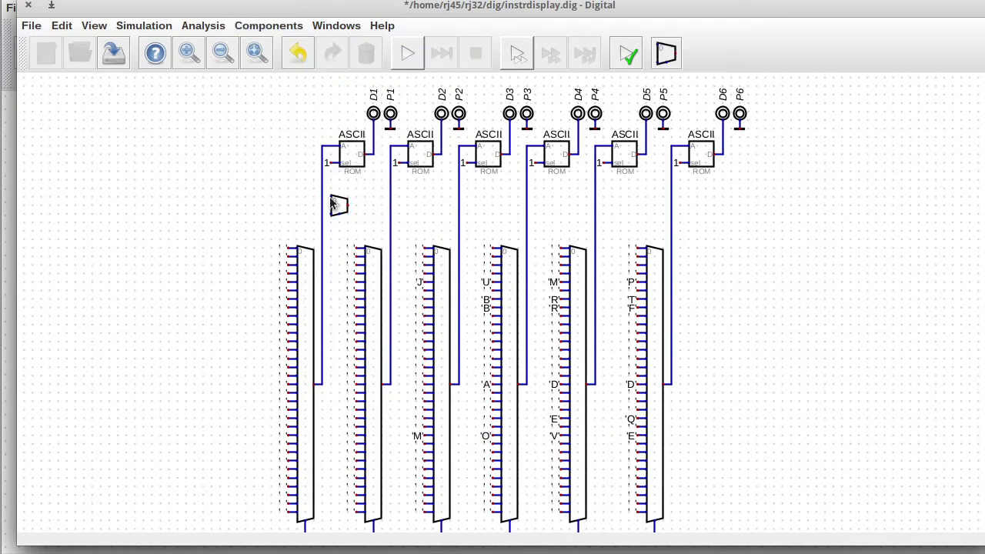
drag(314, 184, 318, 217)
drag(335, 393, 318, 372)
mouse_move(318, 138)
mouse_down()
mouse_move(346, 154)
mouse_move(322, 206)
mouse_up()
drag(314, 198, 323, 199)
Set the new multiplexer to 7 data bits.
key(l)
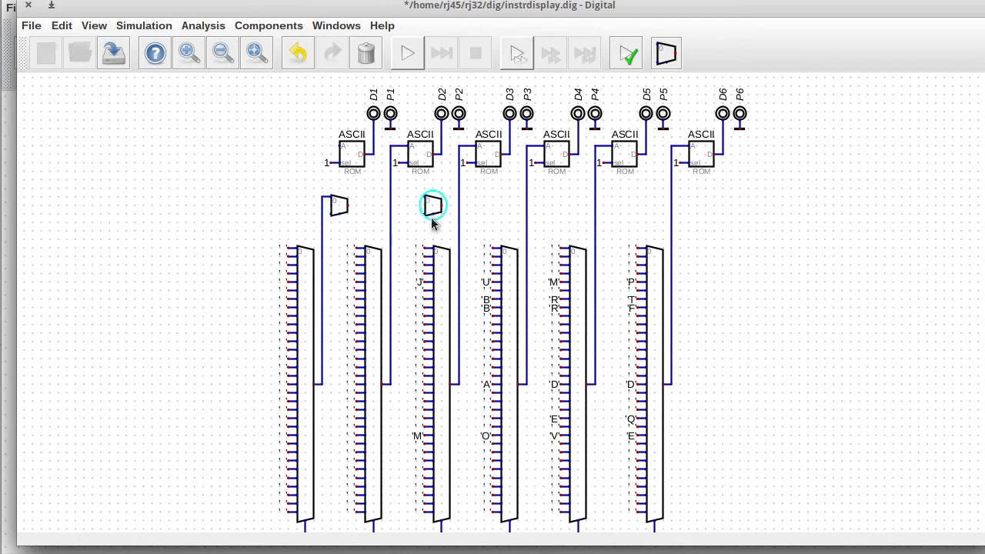
key(Escape)
right_click(335, 208)
double_click(398, 199)
text(7)
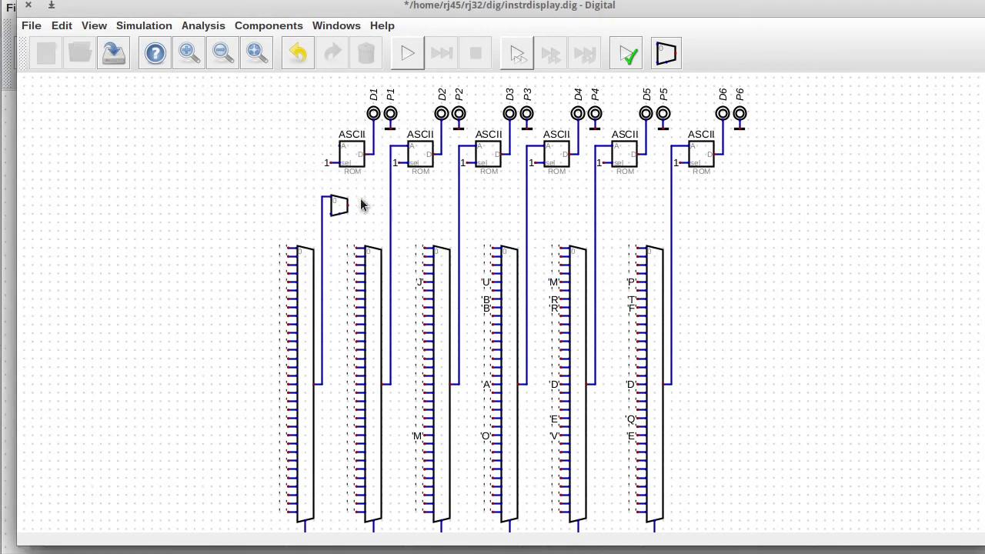
click(436, 270)
Place copies of the 7-bit multiplexer in the remaining five letter columns.
key(l)
key(Escape)
click(339, 214)
key(l)
click(420, 216)
key(l)
click(488, 217)
key(l)
click(555, 217)
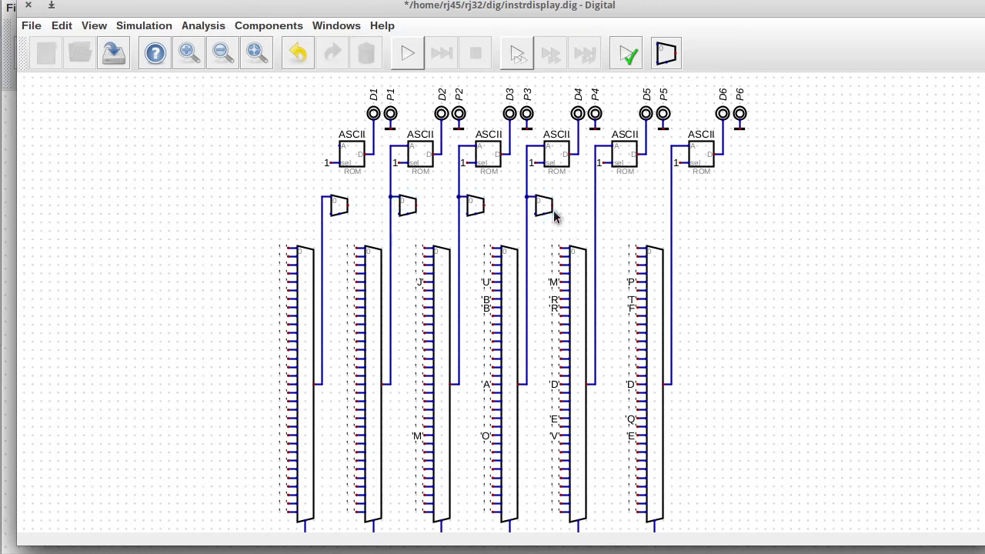
key(l)
click(623, 217)
key(l)
click(701, 217)
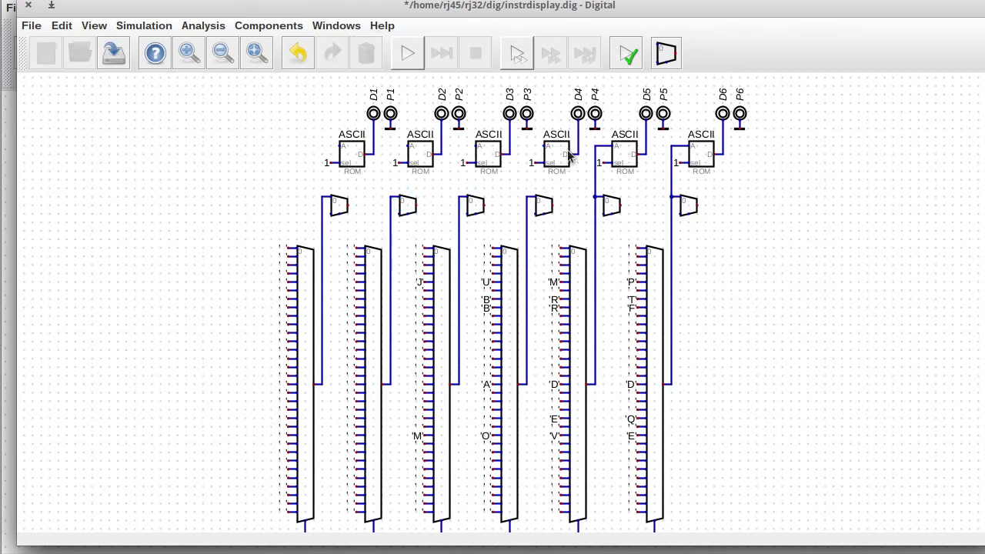
Delete the old feed wires to ROMs 5 and 6 and shift the ROMs and outputs right.
drag(585, 137, 608, 154)
key(Delete)
drag(660, 137, 686, 154)
key(Delete)
drag(312, 78, 821, 189)
drag(764, 171, 799, 172)
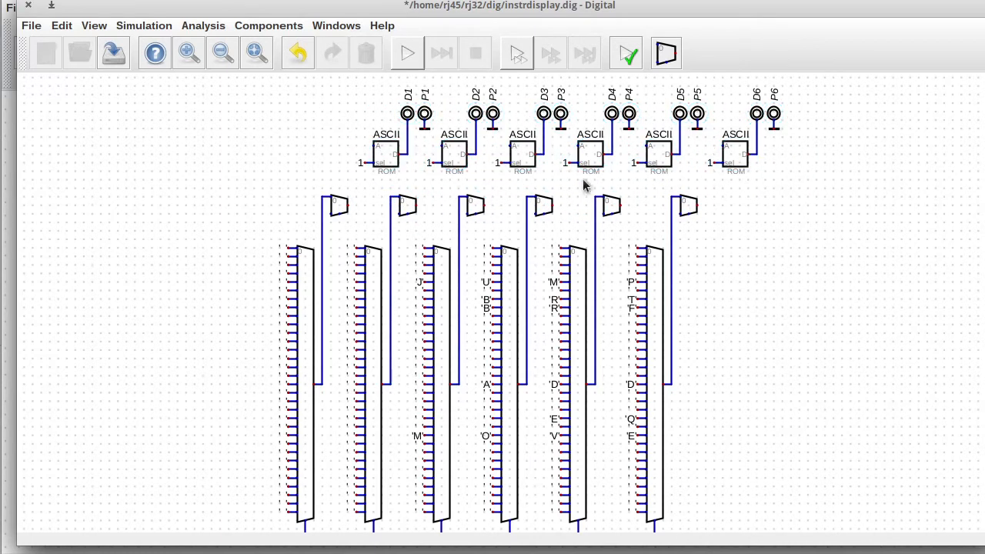
Wire each of the six new multiplexers' outputs to its ASCII ROM's A input.
click(348, 205)
click(373, 145)
click(415, 206)
click(440, 146)
click(484, 206)
click(509, 145)
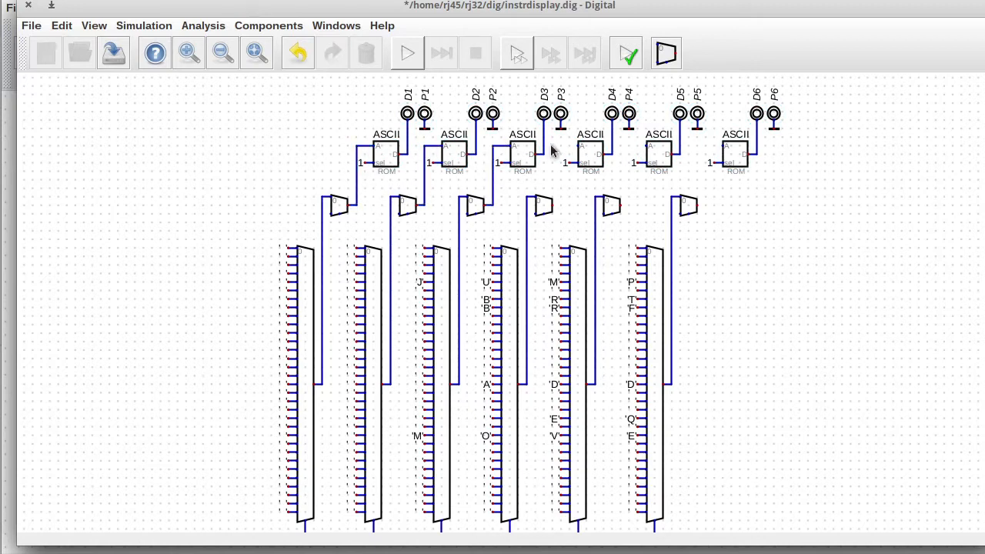
click(578, 145)
click(554, 206)
click(646, 146)
click(622, 205)
click(723, 146)
click(698, 205)
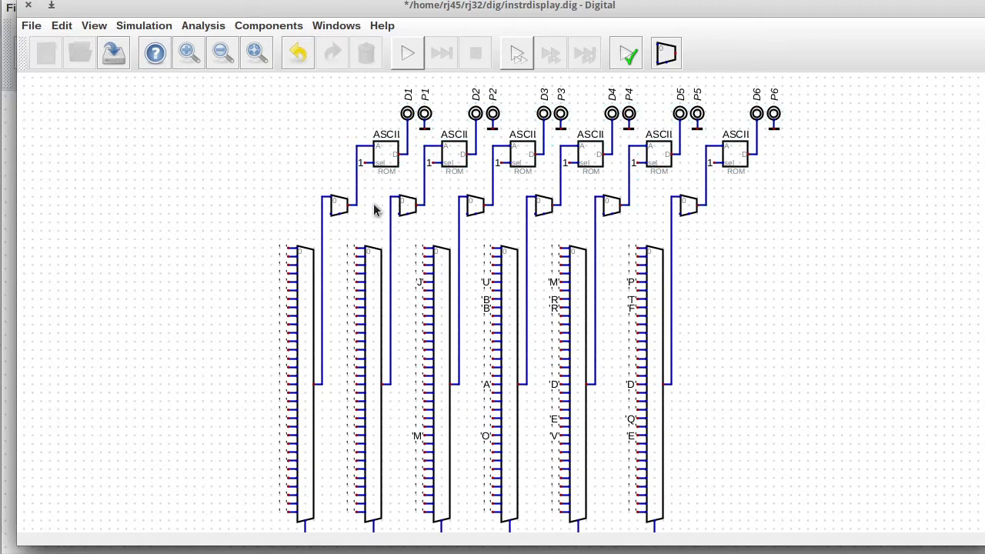
Move the feed wires to the multiplexers' lower inputs and inspect a character multiplexer's properties.
drag(303, 189, 709, 205)
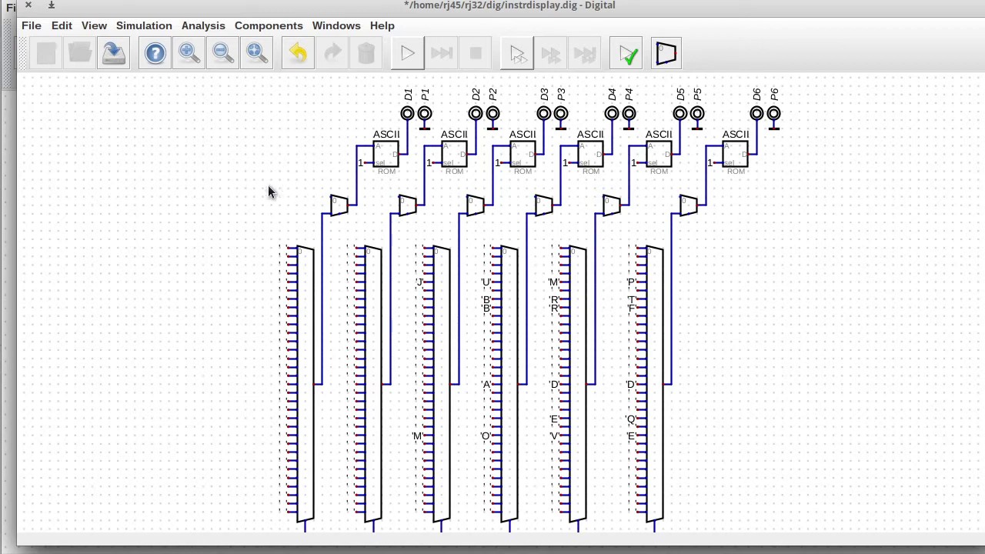
drag(295, 264, 295, 222)
right_click(300, 286)
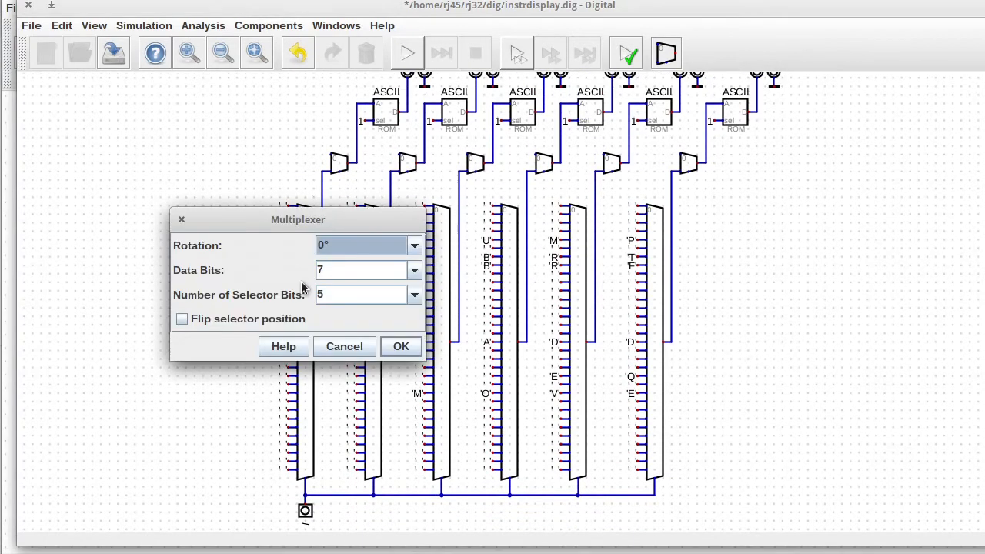
Duplicate the leftmost character multiplexer, set its Selector Bits to 2, and delete the leftover constants.
key(Escape)
drag(265, 191, 351, 489)
key(ctrl+c)
key(ctrl+v)
click(185, 462)
right_click(201, 202)
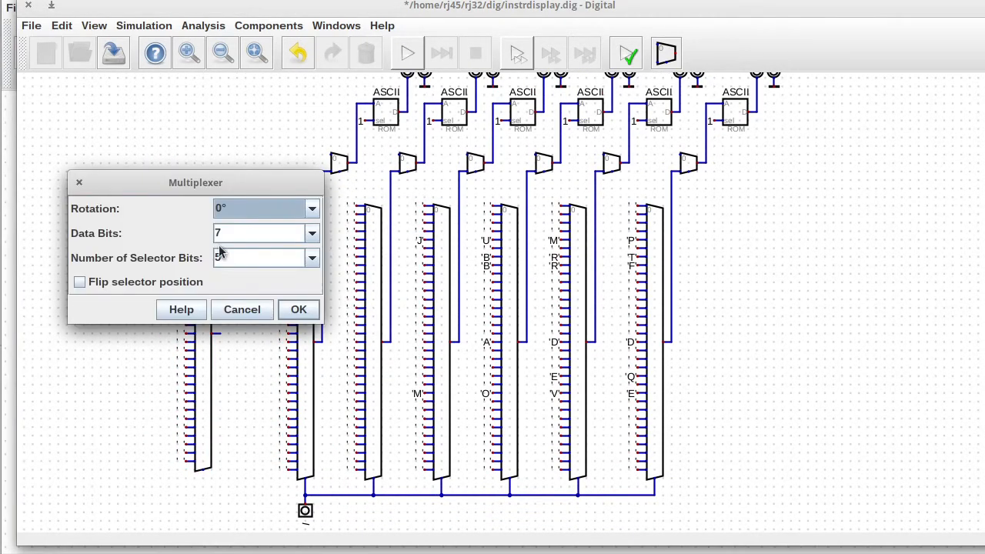
double_click(219, 258)
text(2)
click(311, 311)
drag(154, 234, 253, 480)
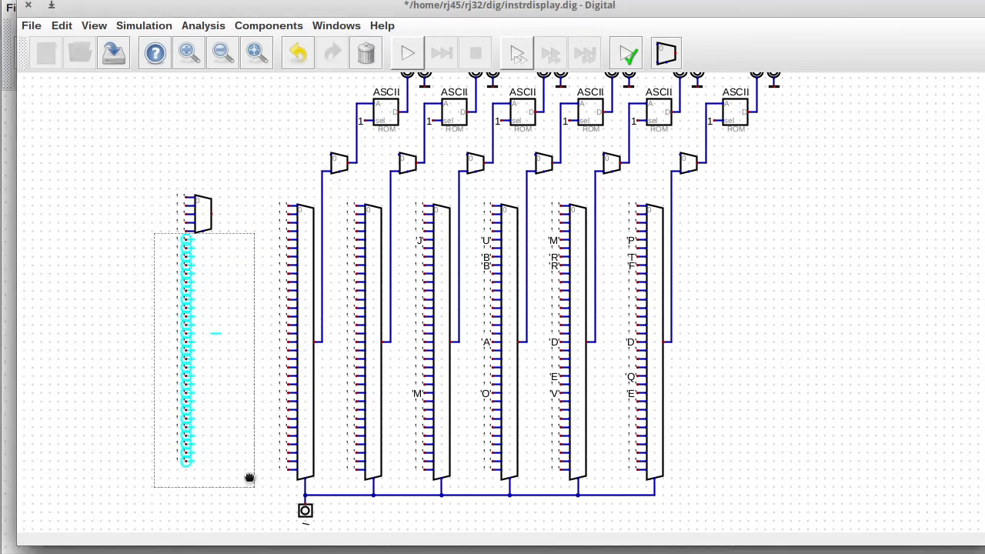
key(Delete)
Realign the lower wires and upper component row, rejoining the wire at the sixth multiplexer input.
key(Escape)
drag(309, 167, 712, 194)
drag(648, 190, 646, 173)
drag(984, 247, 984, 208)
drag(324, 106, 830, 264)
drag(757, 246, 766, 244)
mouse_move(454, 214)
mouse_down()
mouse_move(472, 232)
mouse_move(457, 225)
mouse_up()
drag(518, 214, 699, 231)
drag(692, 229, 684, 229)
click(680, 226)
click(688, 226)
drag(984, 208, 984, 246)
Tick Flip selector on the small multiplexer, place it below the bus, and wire it to the first upper multiplexer.
drag(148, 158, 235, 267)
drag(984, 184, 984, 219)
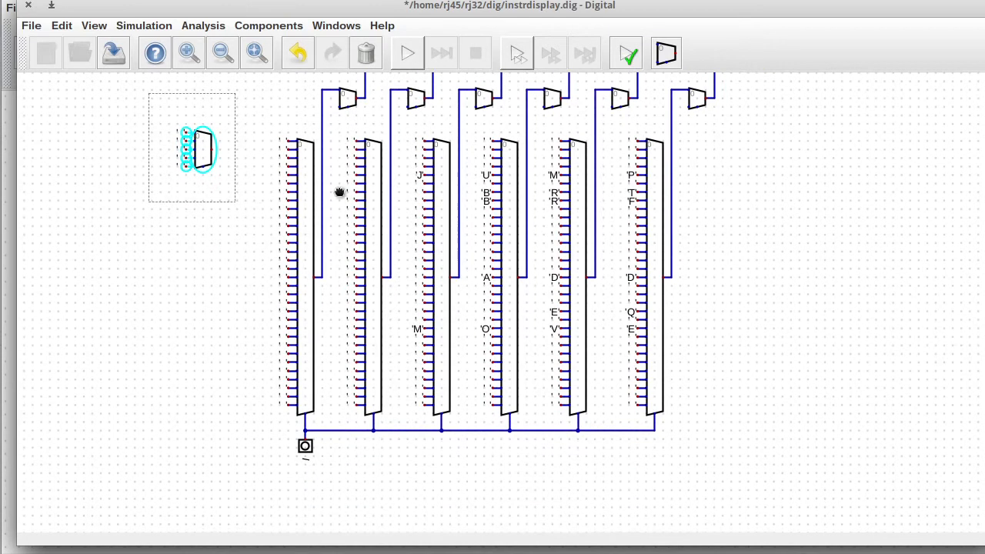
right_click(206, 155)
right_click(205, 155)
click(310, 167)
click(79, 188)
click(297, 216)
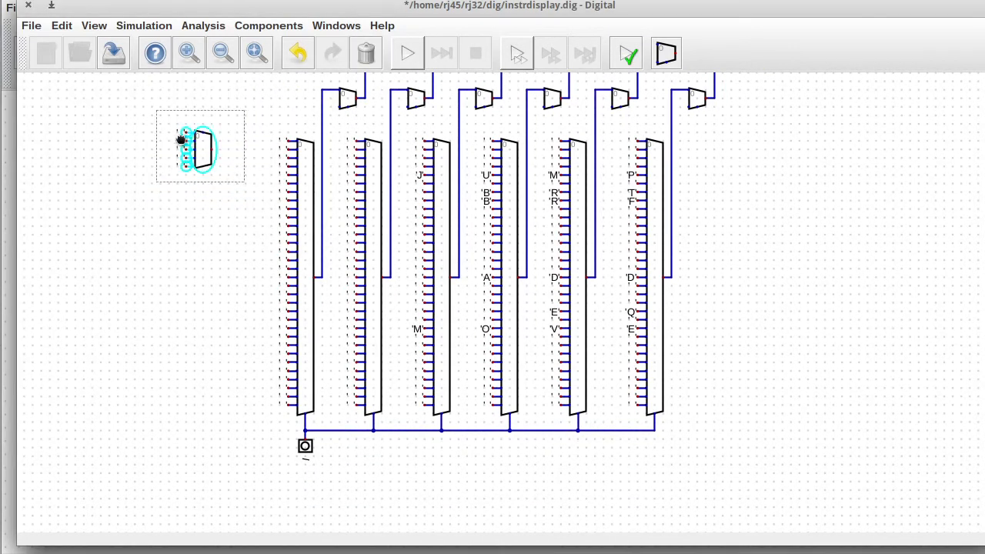
mouse_move(199, 154)
mouse_down()
mouse_move(348, 477)
mouse_move(326, 500)
mouse_move(309, 500)
mouse_up()
click(323, 490)
click(332, 490)
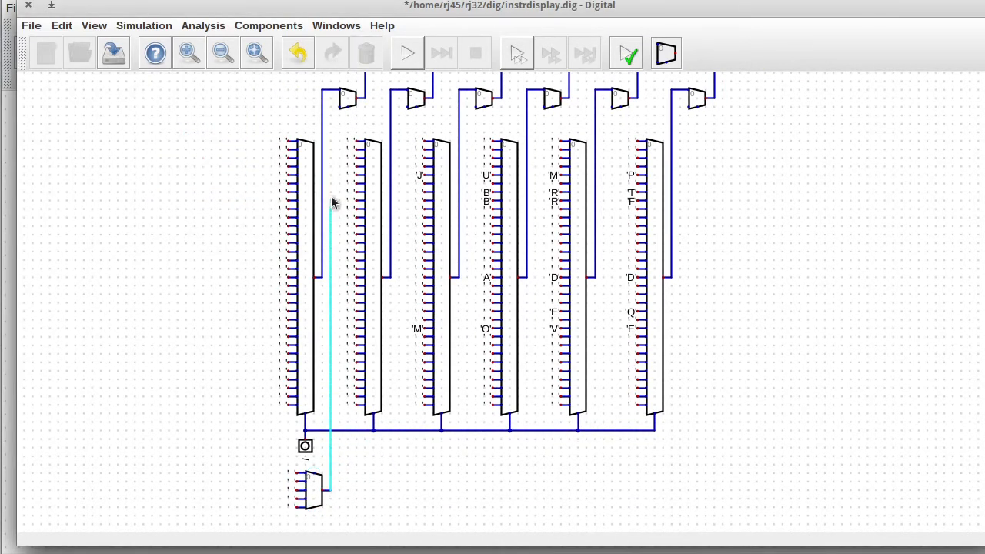
click(339, 107)
Reposition the bus input and connect the small multiplexer's selector pin to the bus.
drag(984, 231, 984, 234)
scroll(500, 300, down, 3)
drag(240, 383, 380, 470)
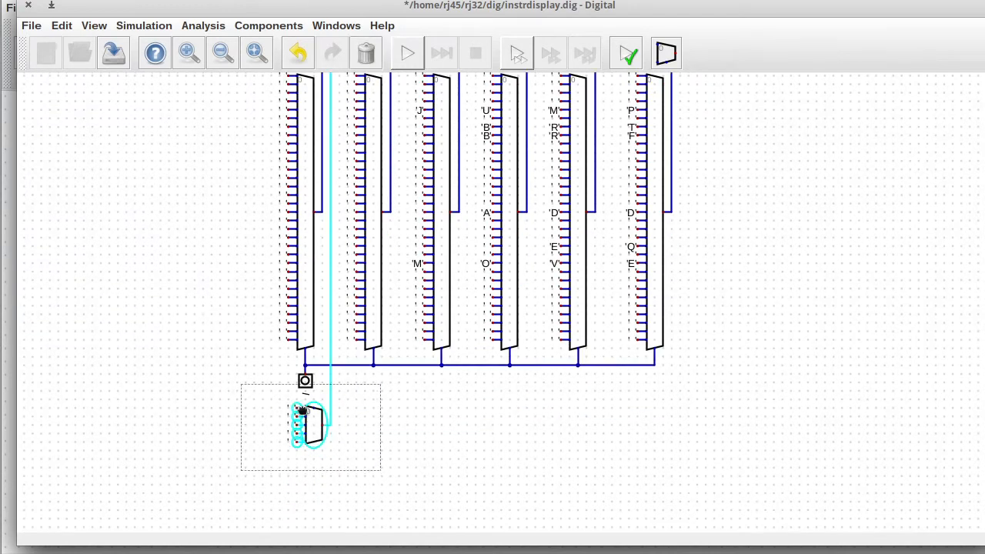
click(303, 412)
mouse_move(279, 363)
mouse_down()
mouse_move(315, 392)
mouse_move(251, 384)
mouse_move(328, 447)
mouse_up()
click(308, 385)
click(302, 375)
drag(307, 422, 299, 421)
click(306, 408)
click(304, 368)
drag(237, 352, 286, 397)
drag(264, 381, 372, 465)
Paste copies of the small multiplexer into columns two through six.
key(ctrl+c)
key(ctrl+v)
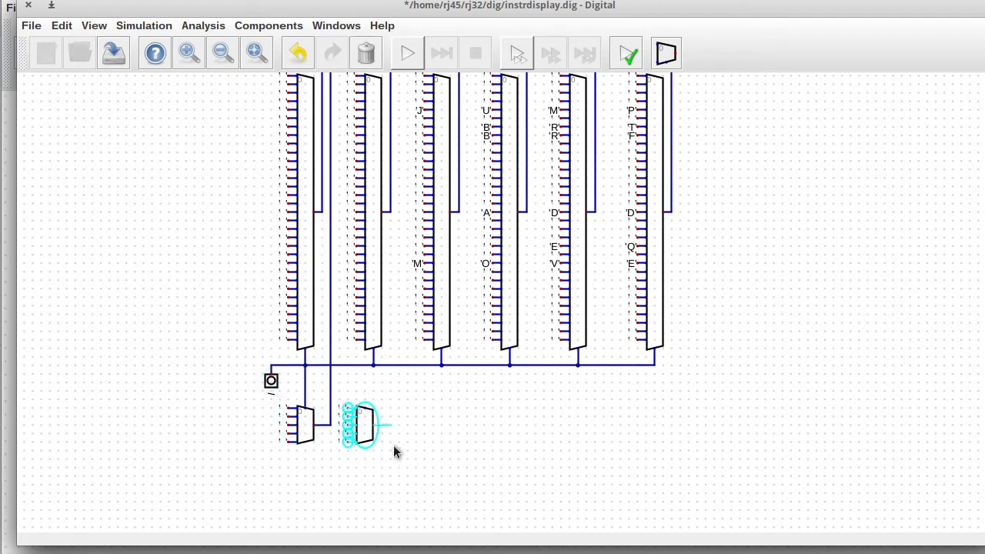
click(403, 444)
key(ctrl+v)
click(472, 444)
key(ctrl+v)
click(537, 443)
key(ctrl+v)
click(604, 444)
key(ctrl+v)
click(674, 442)
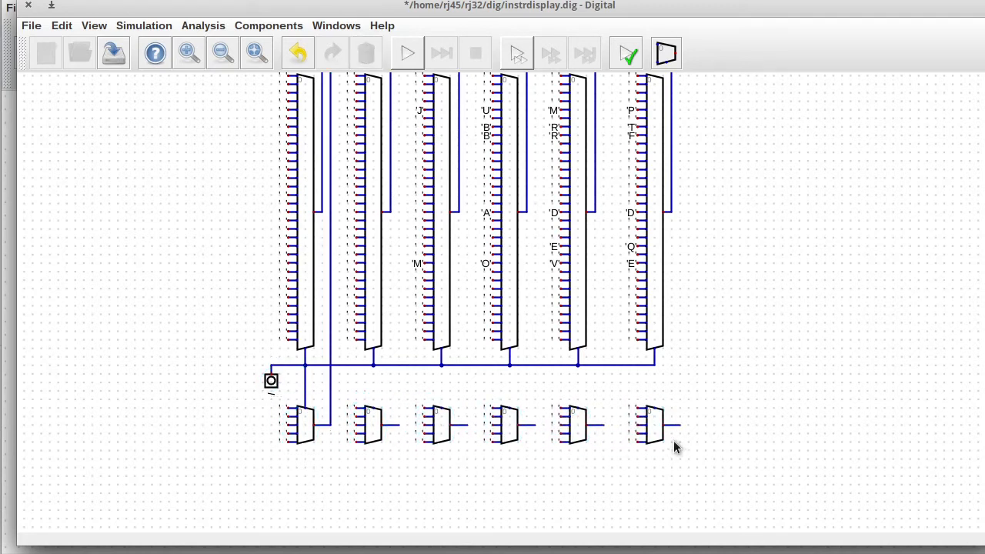
Move the D6/P6 ROM group one grid step left.
drag(980, 296, 967, 205)
drag(708, 90, 849, 237)
drag(791, 194, 782, 194)
click(660, 186)
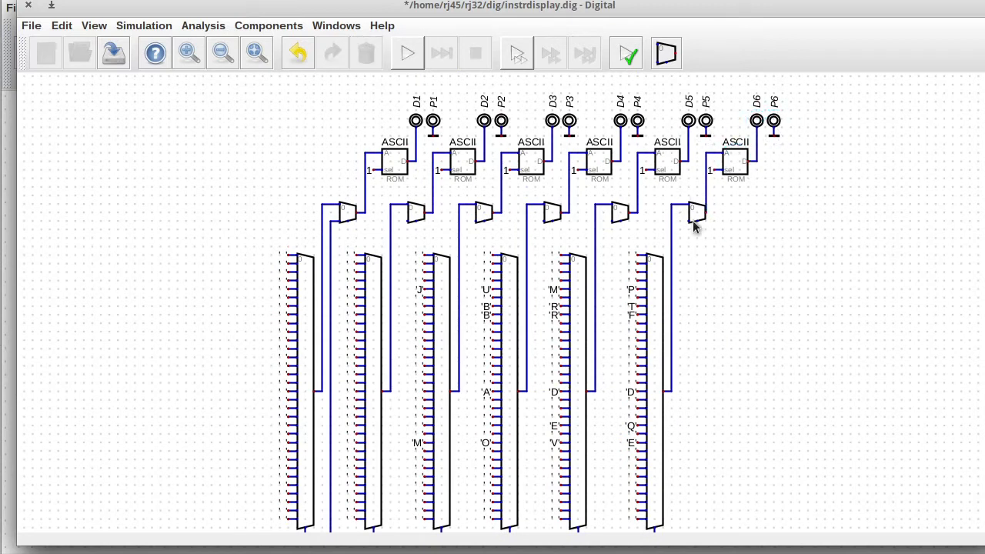
Shift the sixth column's multiplexers, constants and wires left so they line up with the others.
drag(928, 327, 928, 251)
drag(613, 161, 759, 491)
drag(712, 414, 704, 414)
mouse_move(662, 120)
mouse_down()
mouse_move(679, 140)
mouse_move(653, 131)
mouse_up()
drag(681, 111, 720, 167)
drag(708, 145, 700, 146)
drag(648, 119, 665, 142)
drag(657, 133, 713, 145)
mouse_move(710, 141)
mouse_down()
mouse_move(718, 142)
mouse_move(654, 381)
mouse_move(672, 530)
mouse_move(672, 425)
mouse_up()
drag(614, 378, 666, 452)
drag(647, 424, 639, 424)
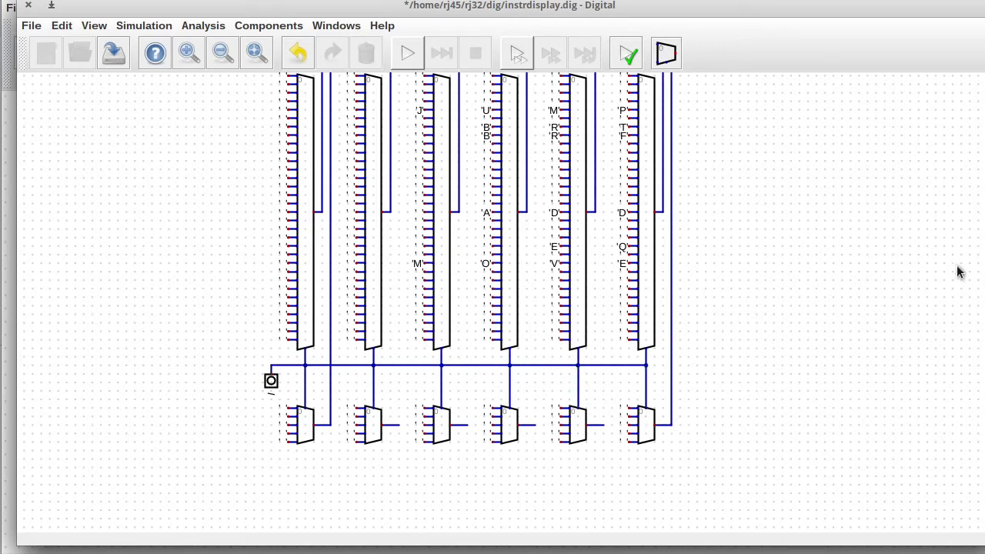
Wire the remaining lower multiplexer outputs up to their columns' upper multiplexers.
scroll(960, 271, up, 3)
click(399, 502)
click(408, 119)
click(468, 119)
click(467, 502)
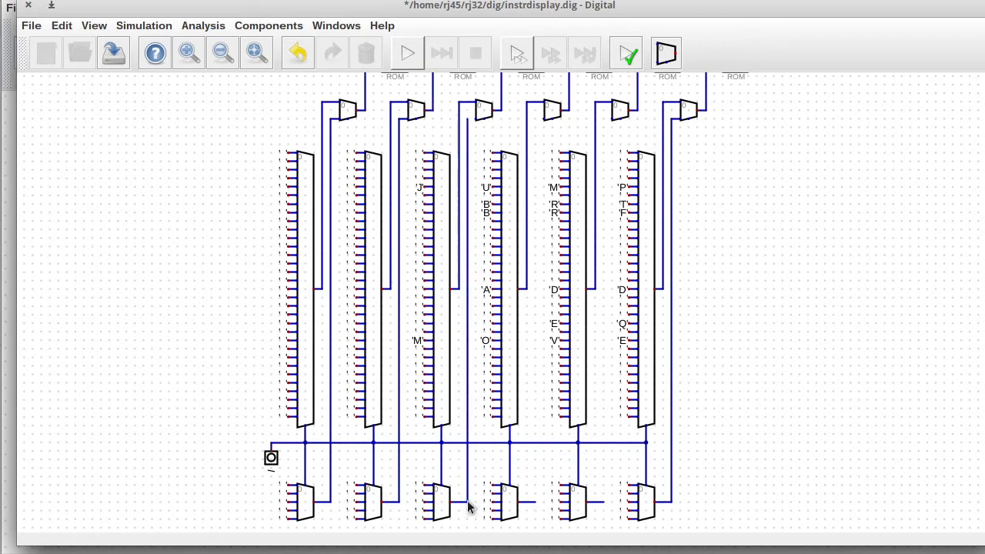
click(535, 502)
click(604, 117)
click(604, 501)
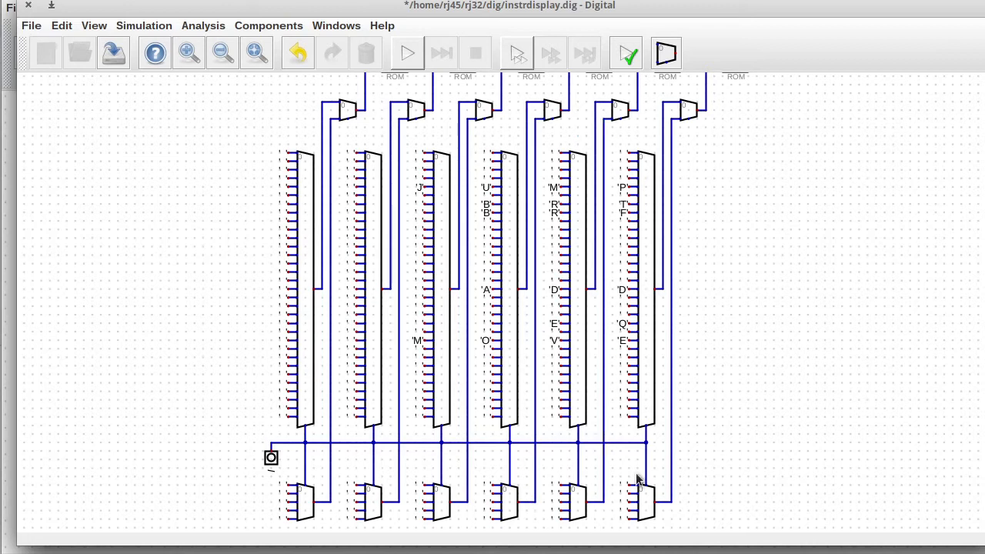
scroll(492, 307, up, 5)
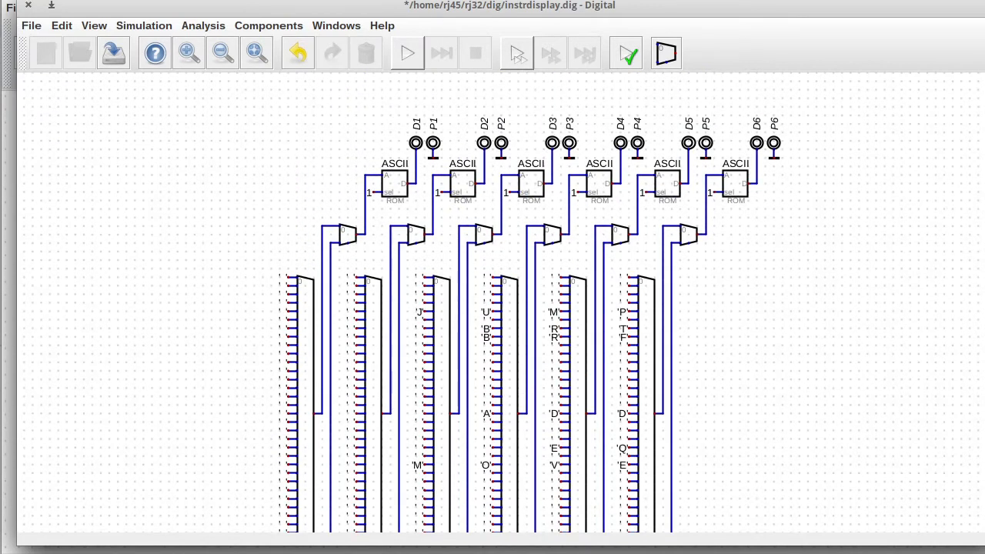
Add a rotated input labelled sys to the left of the multiplexers.
scroll(520, 115, up, 1)
click(268, 25)
mouse_move(244, 59)
click(323, 100)
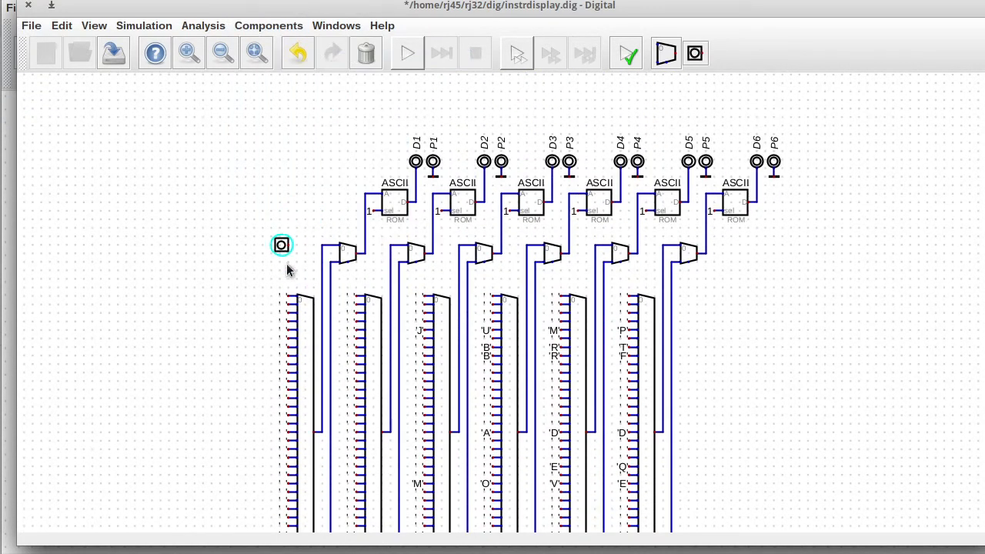
key(r)
click(305, 278)
right_click(305, 279)
text(sys)
click(382, 384)
click(306, 277)
click(262, 277)
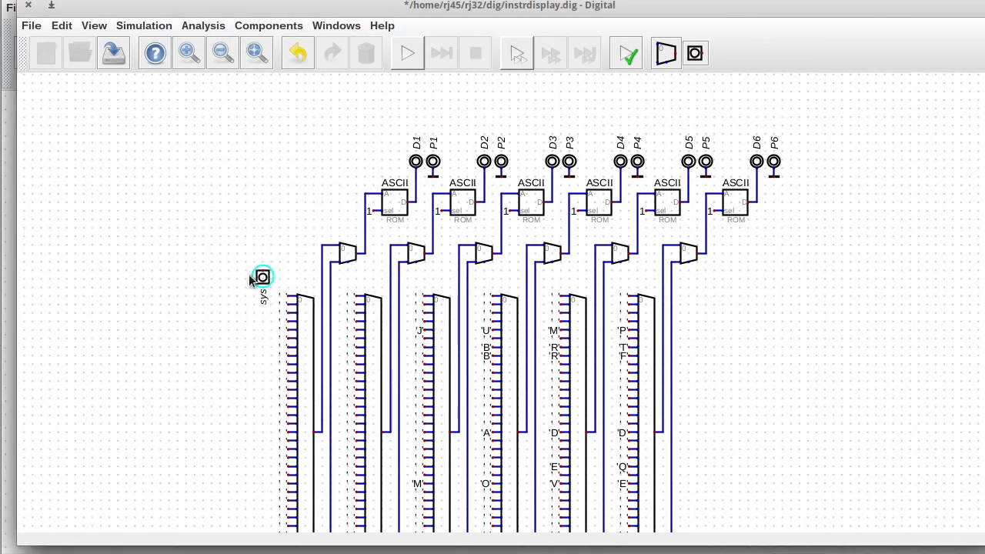
click(249, 275)
Wire the sys input across all the upper multiplexers' select pins.
click(262, 270)
key(Escape)
click(264, 281)
click(265, 288)
click(262, 277)
click(680, 270)
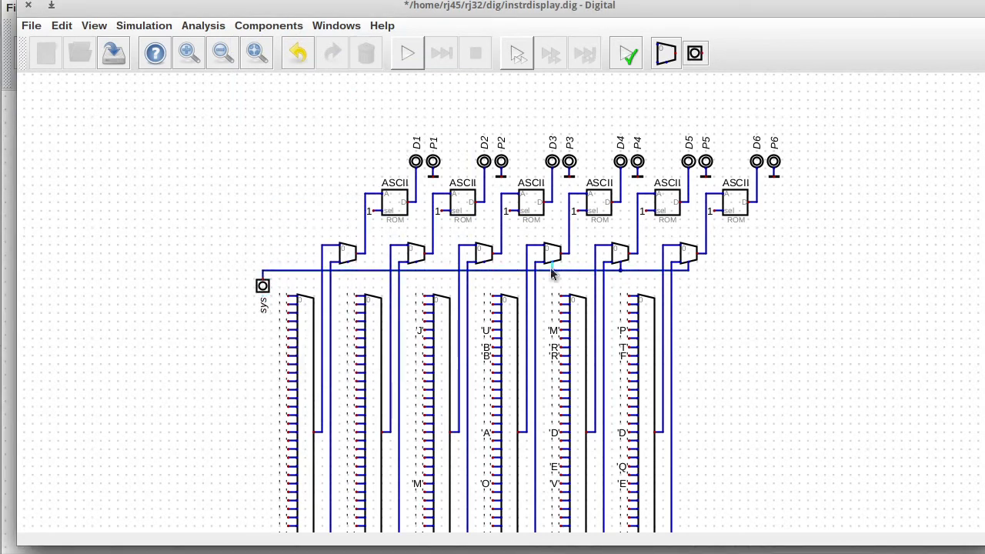
Edit and confirm the value of the second lower constant.
scroll(408, 458, down, 5)
right_click(348, 444)
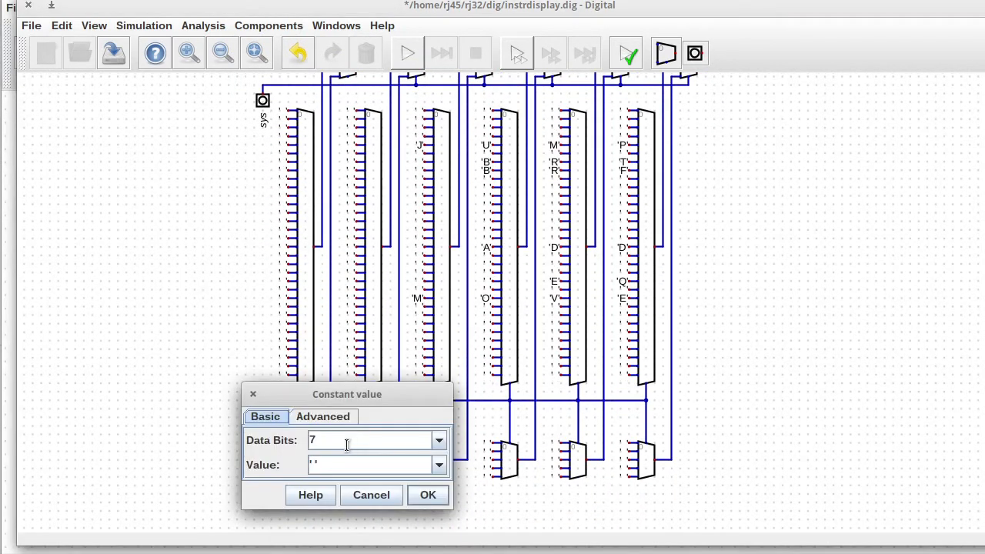
click(330, 458)
key(BackSpace)
key(BackSpace)
text(B')
click(426, 491)
right_click(418, 445)
click(491, 490)
right_click(352, 455)
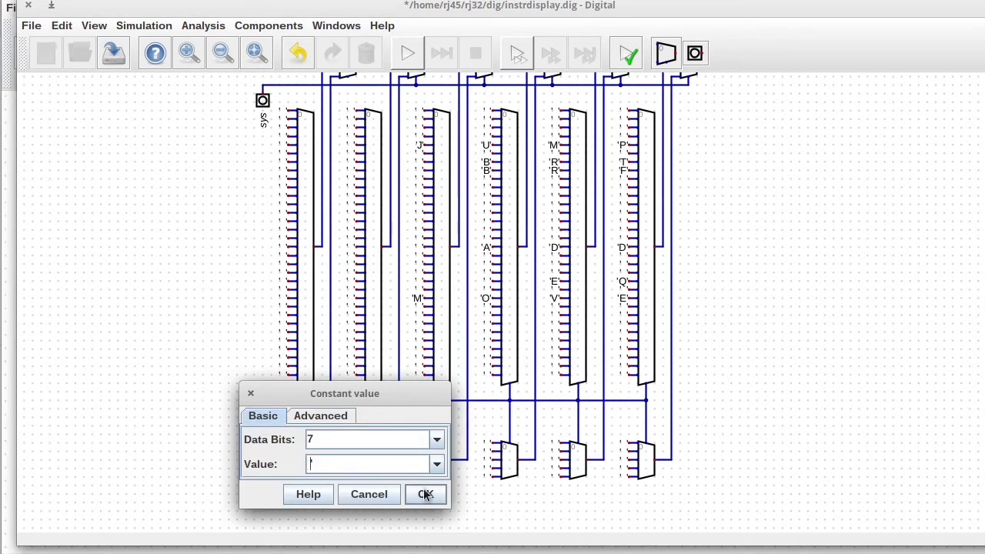
click(424, 497)
Set the third to sixth lower constants to 'H', 'A', 'L' and 'T'.
right_click(415, 453)
text('H')
click(489, 500)
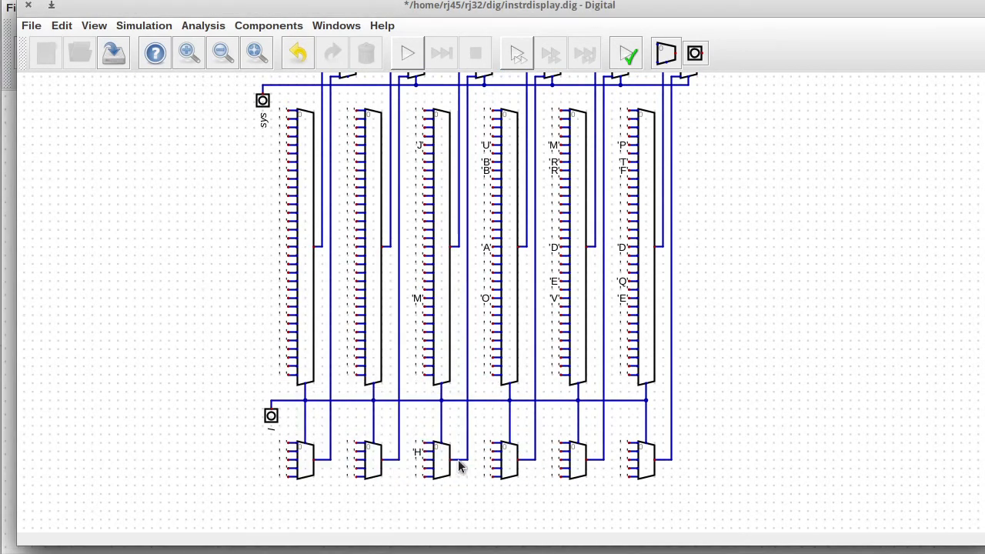
right_click(485, 454)
text('A')
click(561, 499)
right_click(552, 451)
text('L')
click(635, 505)
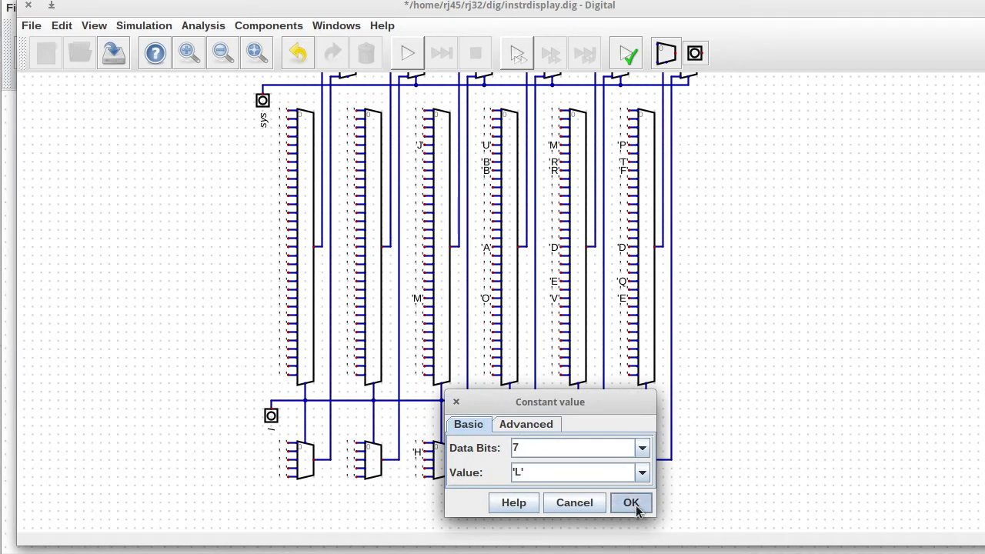
right_click(620, 453)
text('T')
click(703, 506)
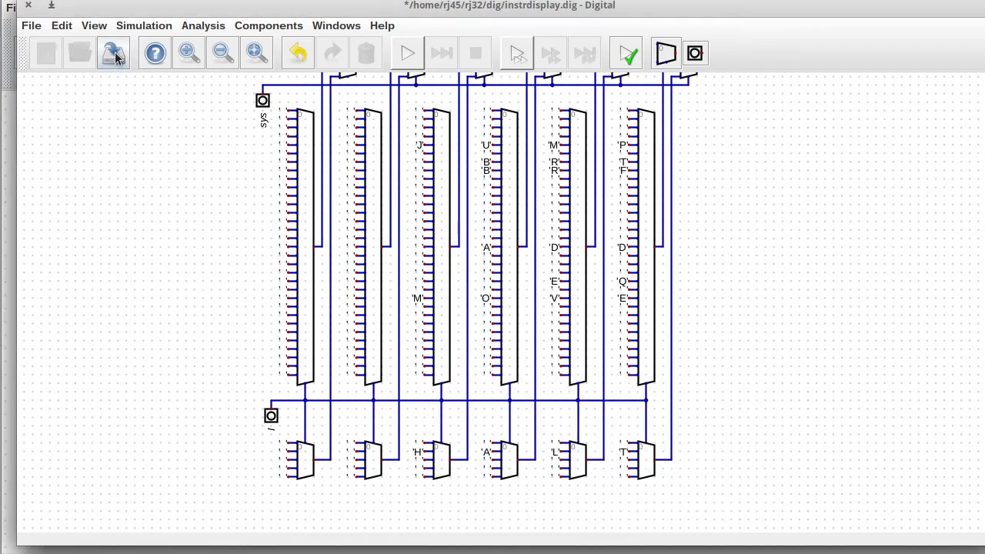
Save instrdisplay, reopen it and rename its input label to S, then save and close.
click(121, 57)
click(29, 5)
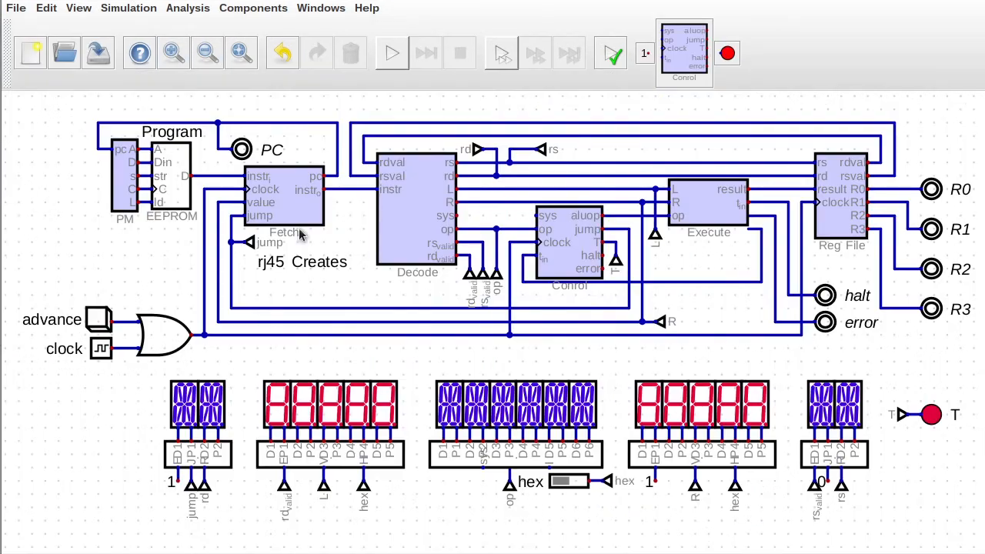
drag(534, 462, 624, 550)
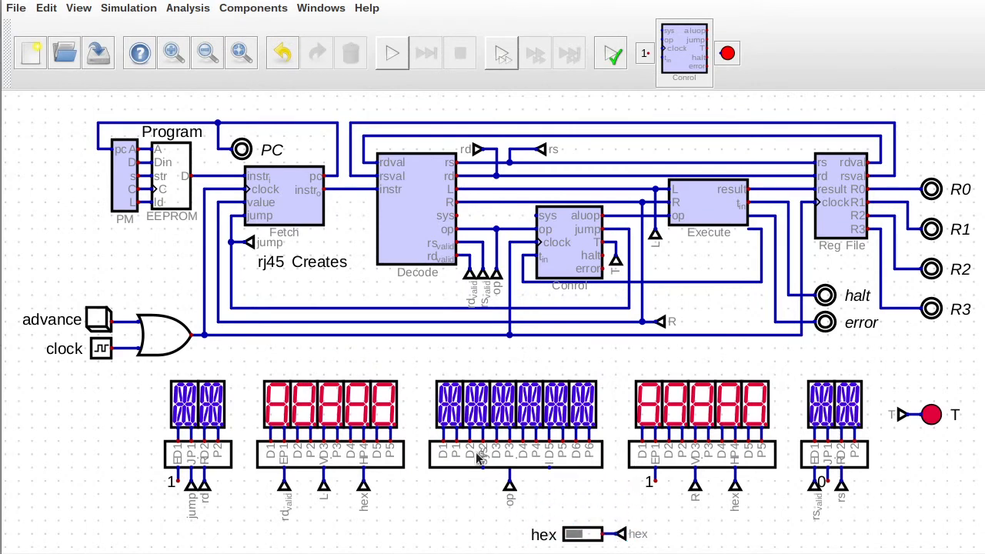
right_click(534, 448)
click(546, 490)
right_click(301, 210)
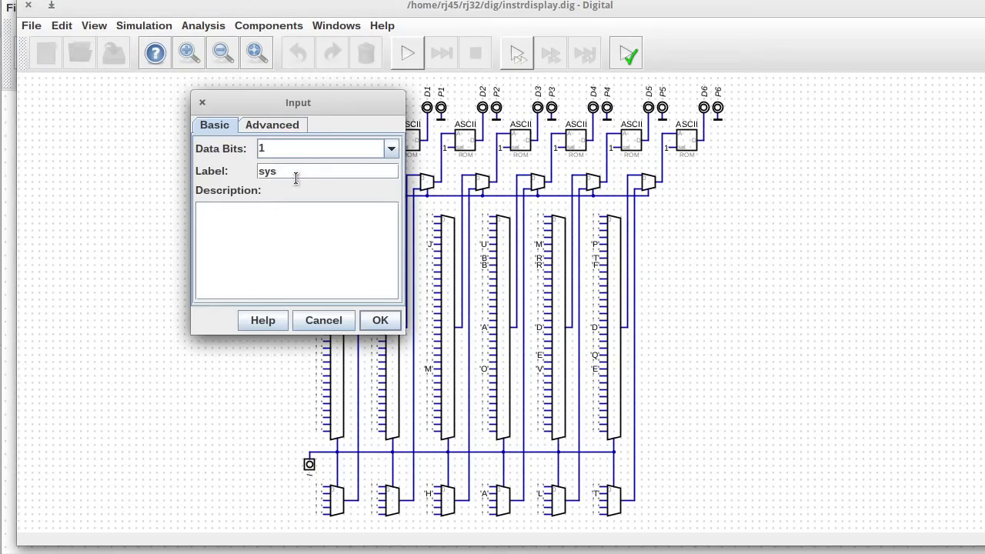
double_click(297, 176)
text(S)
key(Return)
click(115, 54)
click(28, 5)
Duplicate the op tunnel onto the display's S pin and rename it sys.
click(548, 484)
key(ctrl+d)
click(483, 485)
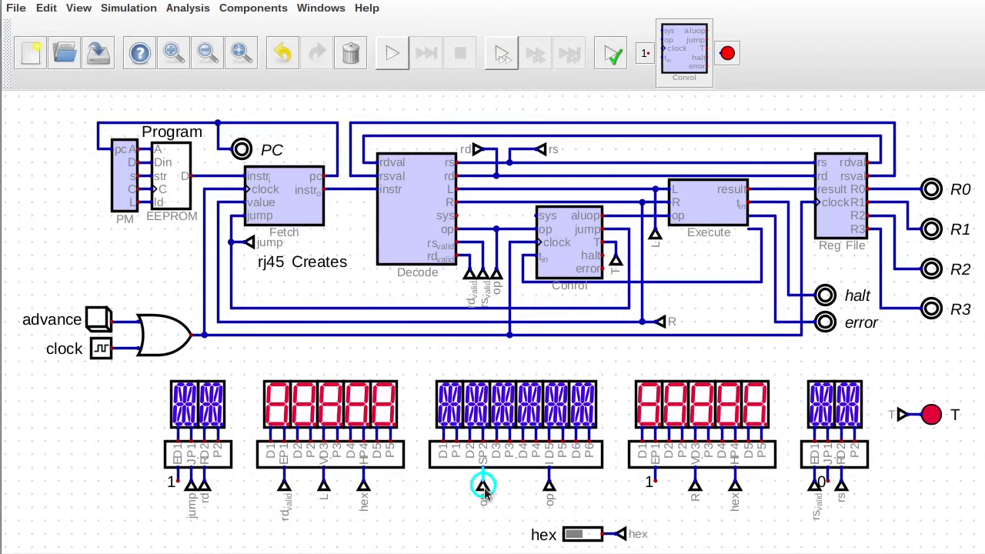
right_click(483, 487)
text(sys)
click(541, 529)
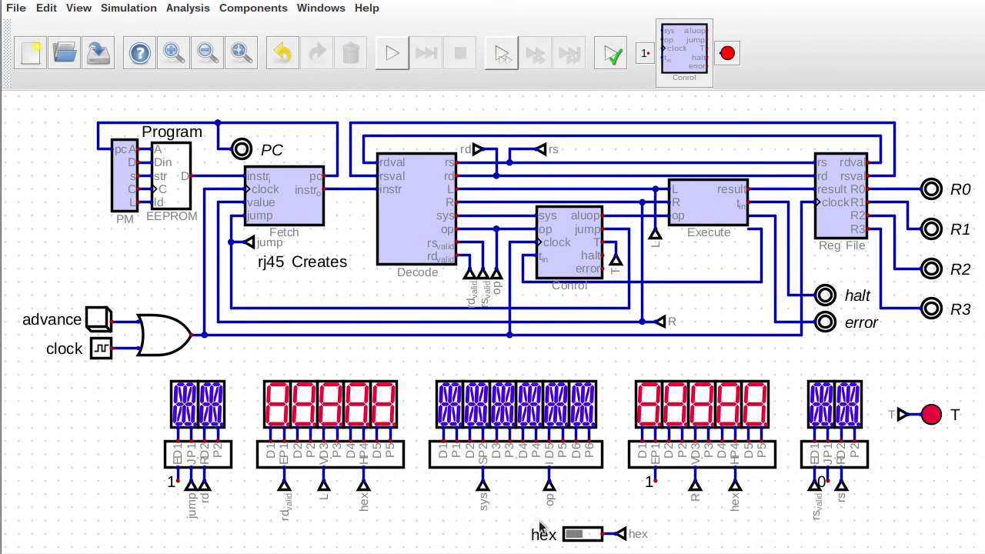
Reposition the hex switch, right-hand circuitry and rs tunnel, then paste another sys tunnel.
drag(612, 528, 704, 355)
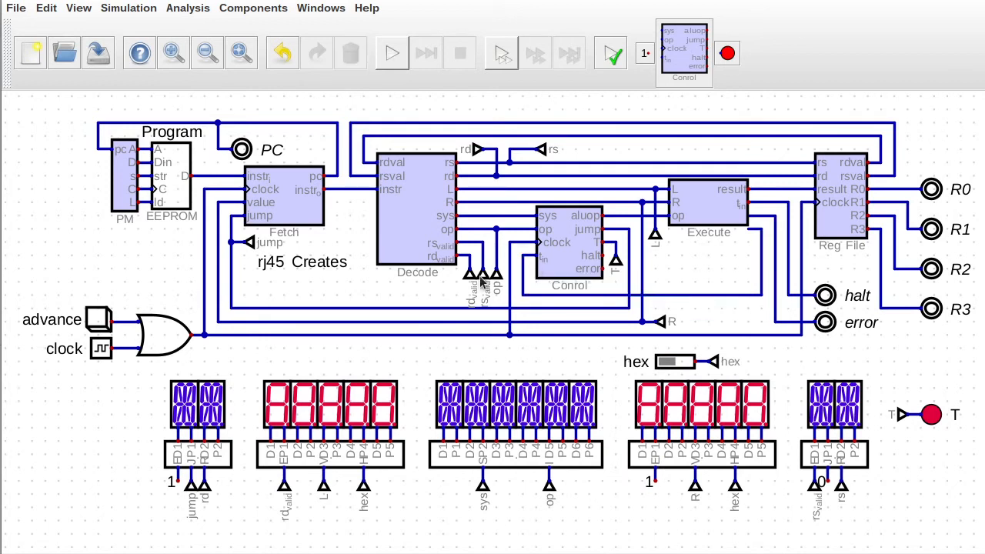
drag(956, 357, 500, 110)
drag(647, 195, 660, 195)
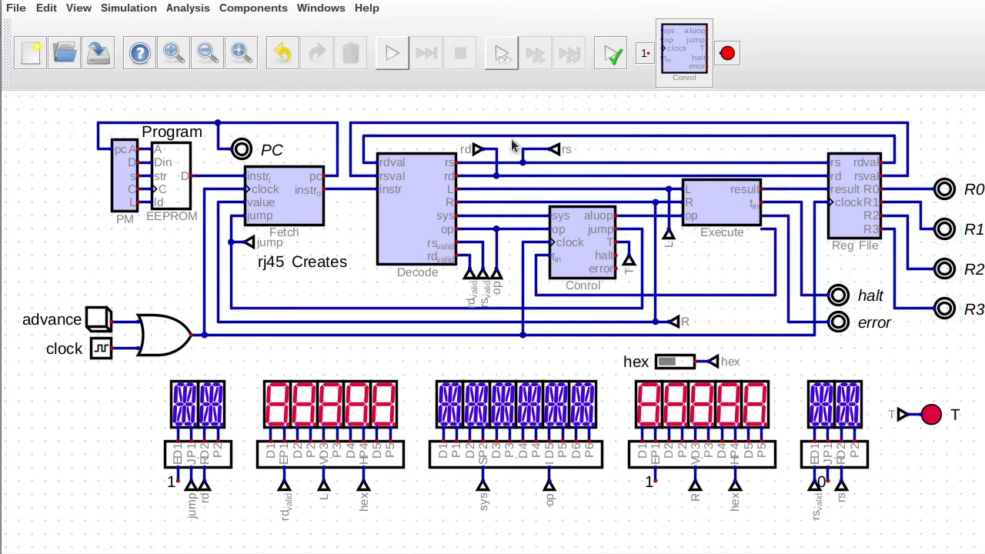
drag(512, 140, 563, 165)
drag(563, 164, 550, 166)
drag(513, 134, 542, 160)
key(ctrl+v)
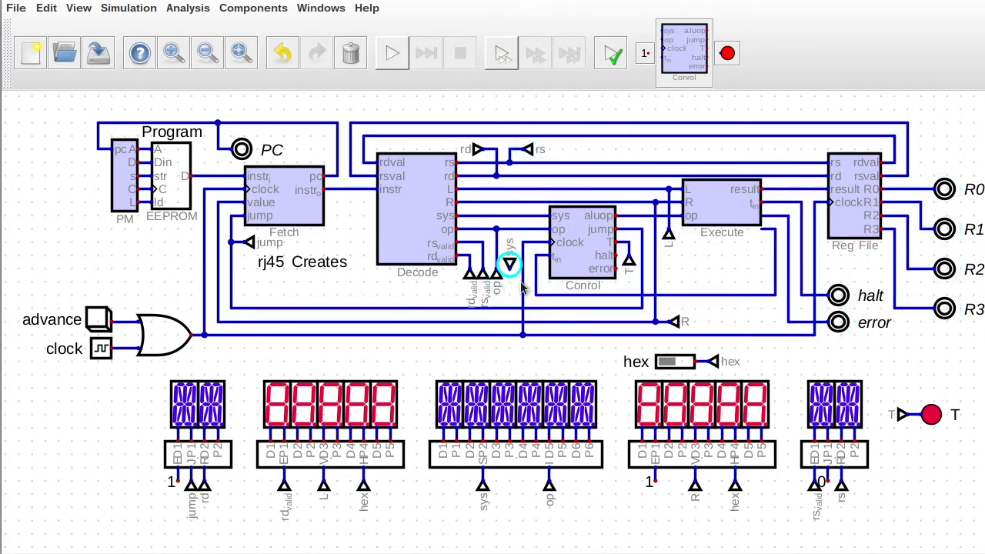
Place the sys tunnel pointing upward below Decode and start its wire.
key(r)
key(r)
click(520, 284)
click(510, 270)
Inspect the Control circuit's settings, then close it and return to the main circuit.
right_click(583, 252)
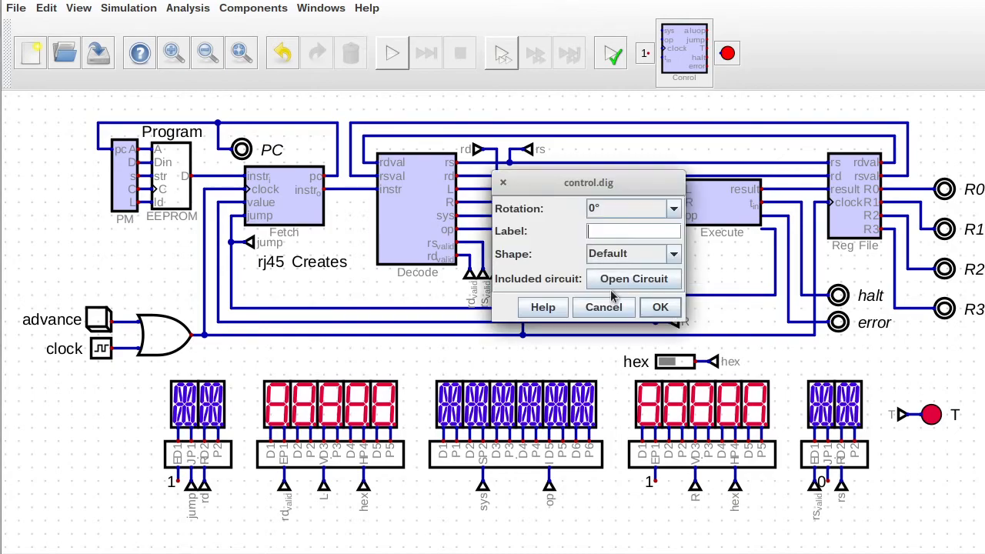
click(615, 282)
click(63, 27)
click(112, 82)
click(667, 428)
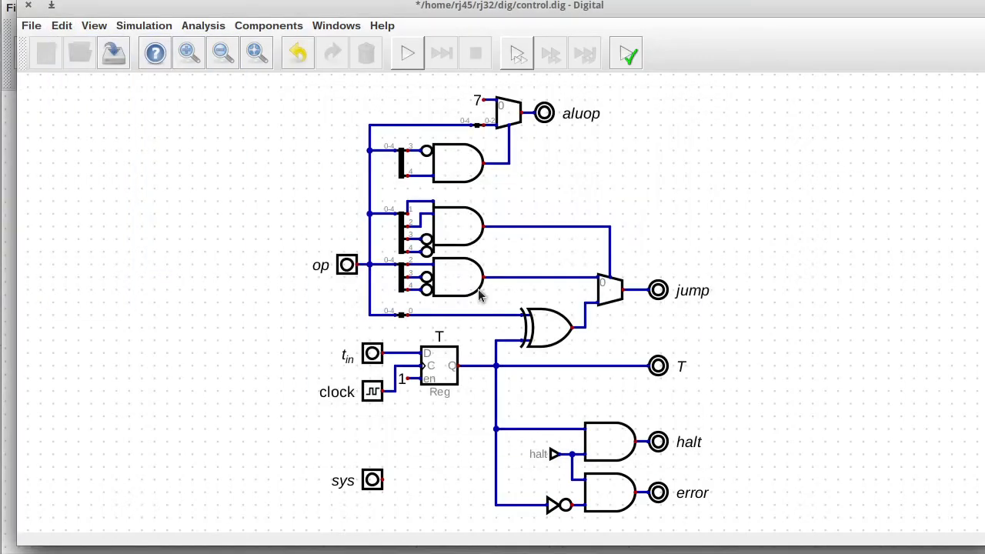
click(27, 3)
Move the halt and error outputs beside Control and delete the stray wires.
drag(831, 269, 754, 281)
mouse_move(777, 194)
mouse_down()
mouse_move(803, 220)
mouse_move(795, 239)
mouse_move(785, 208)
mouse_up()
key(Delete)
Rotate the T tunnel onto Control's T output and connect the halt wire to Control.
mouse_move(620, 242)
mouse_down()
mouse_move(636, 280)
mouse_move(643, 252)
mouse_up()
key(r)
click(616, 255)
click(696, 256)
click(616, 268)
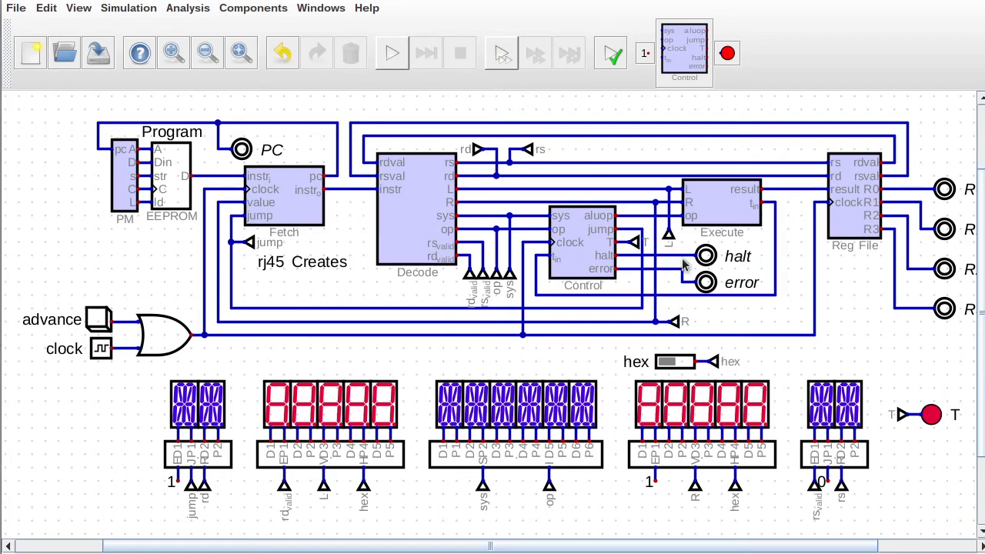
In control.dig, reorder the outputs so jump is last, then save and close.
right_click(583, 241)
click(639, 304)
click(31, 26)
mouse_move(62, 26)
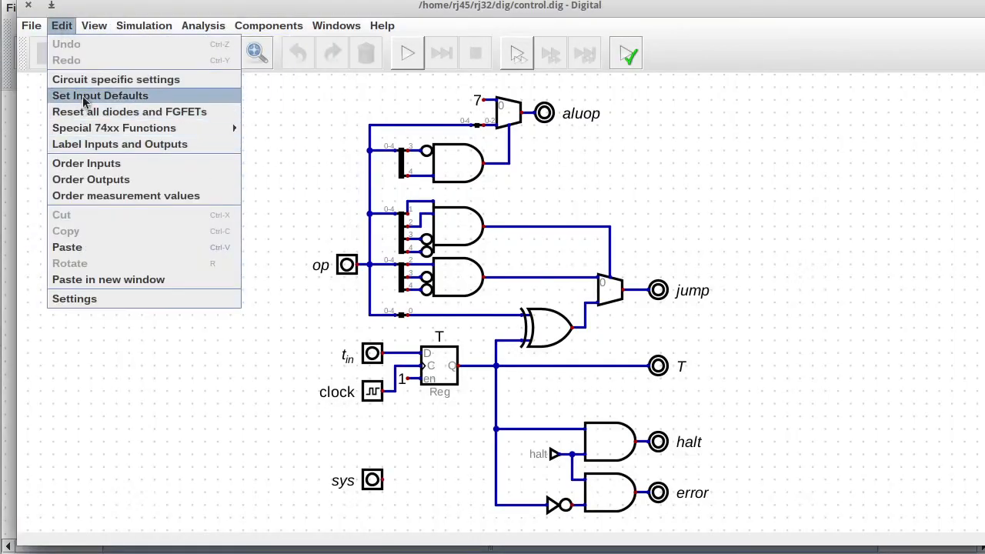
click(93, 181)
click(460, 238)
click(550, 247)
click(550, 247)
click(550, 247)
click(506, 360)
click(113, 53)
click(29, 5)
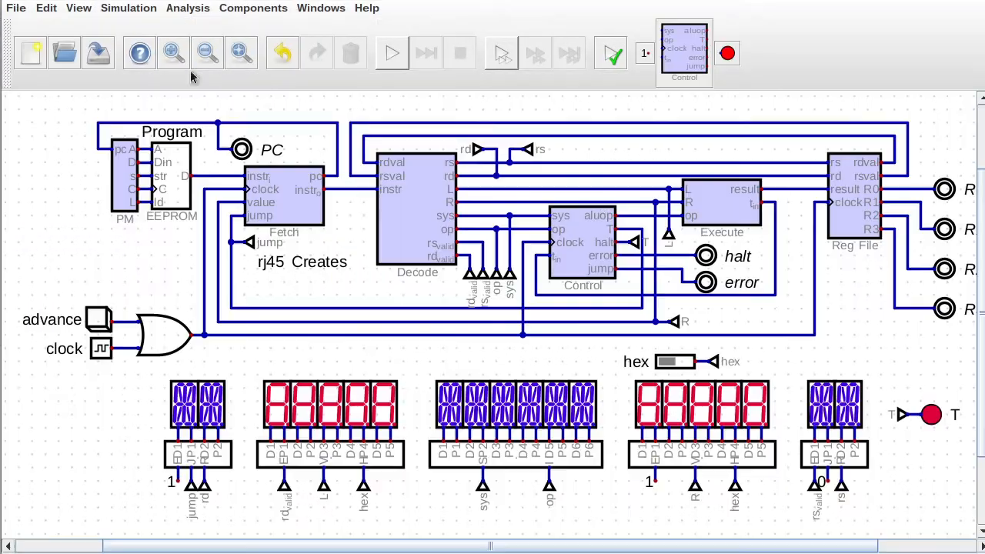
Rewire jump, the T tunnel, halt and error to Control's new pin order.
drag(609, 221, 628, 286)
drag(599, 231, 652, 291)
drag(629, 255, 657, 266)
key(Delete)
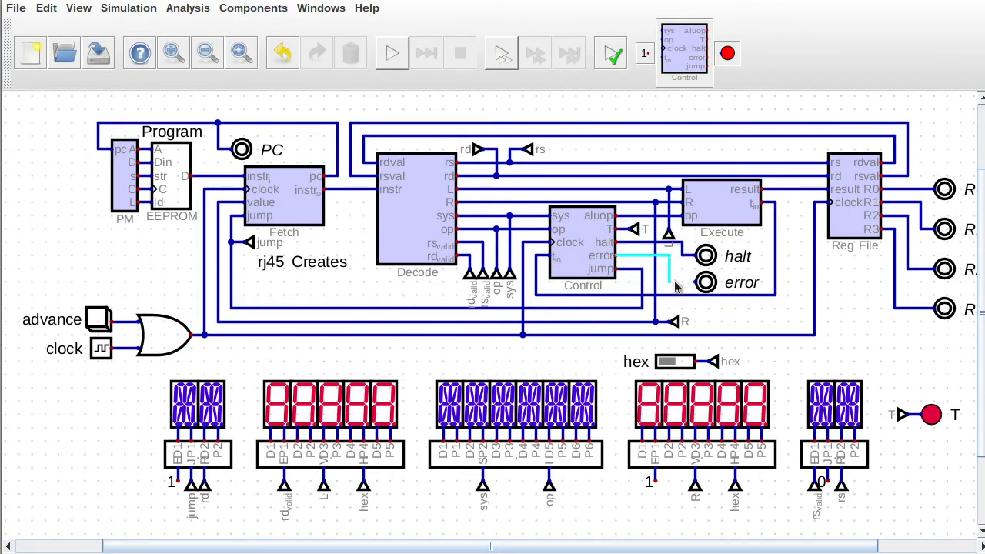
click(681, 283)
Reopen the Control circuit and drag the aluop output further right.
right_click(587, 231)
click(686, 361)
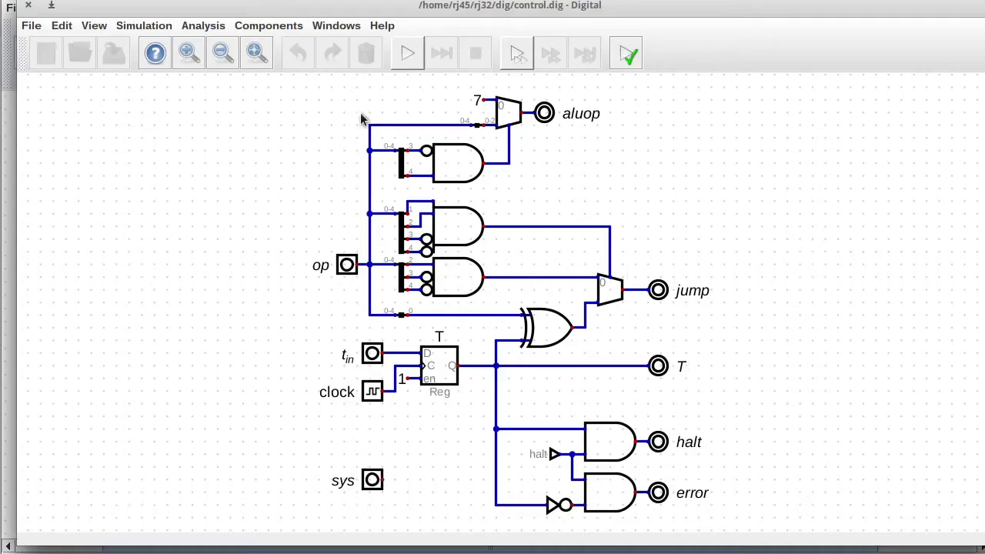
drag(575, 126, 688, 126)
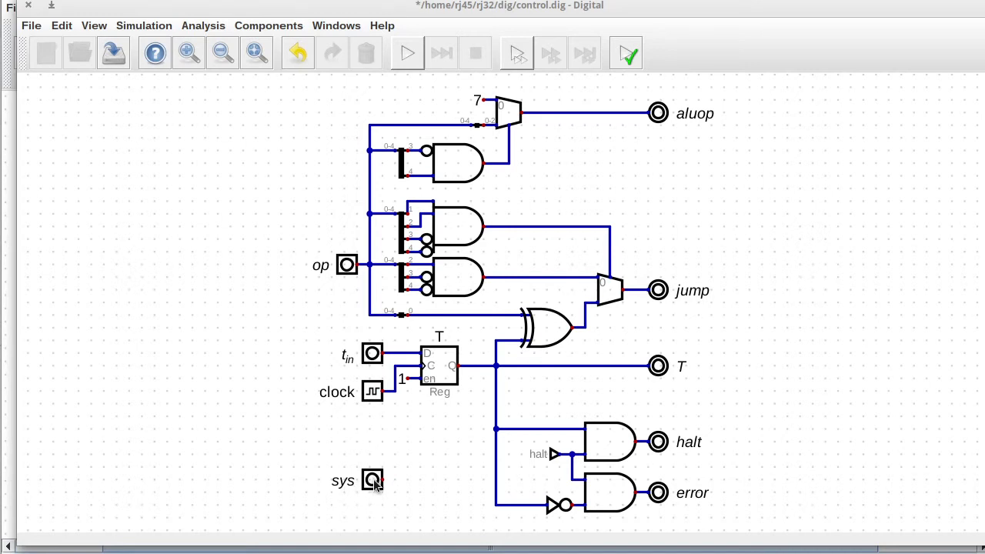
Set the op splitter feeding the aluop AND gate to spreading 1.
right_click(460, 176)
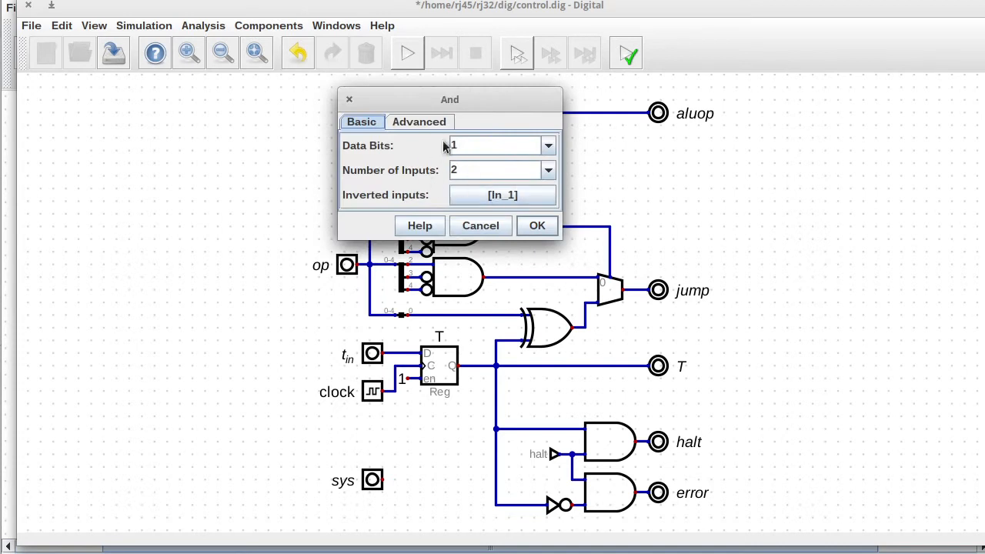
click(537, 225)
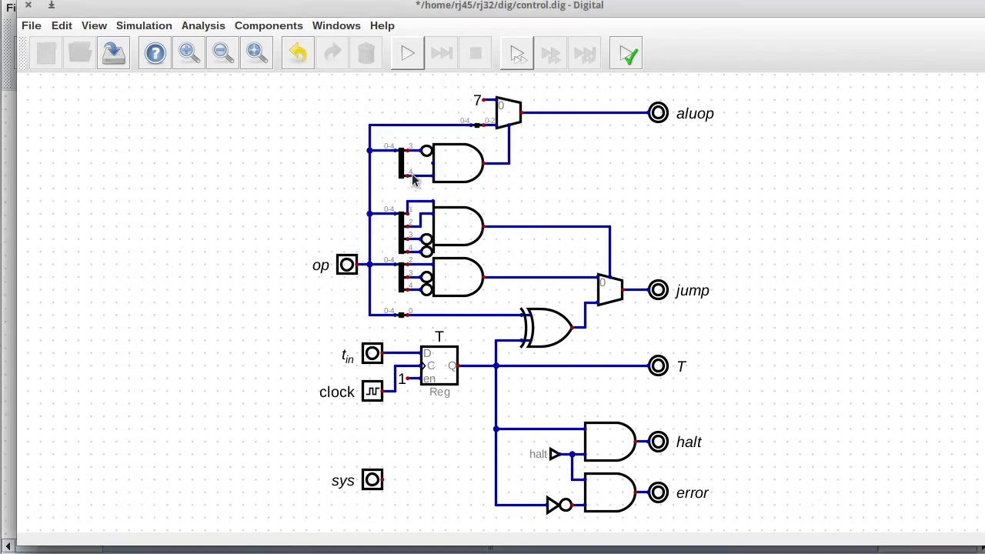
right_click(399, 166)
click(374, 126)
click(486, 198)
click(424, 221)
click(475, 227)
right_click(399, 161)
click(377, 120)
click(485, 191)
click(420, 207)
Make the aluop AND gate three-input with its third input inverted.
click(475, 222)
right_click(455, 177)
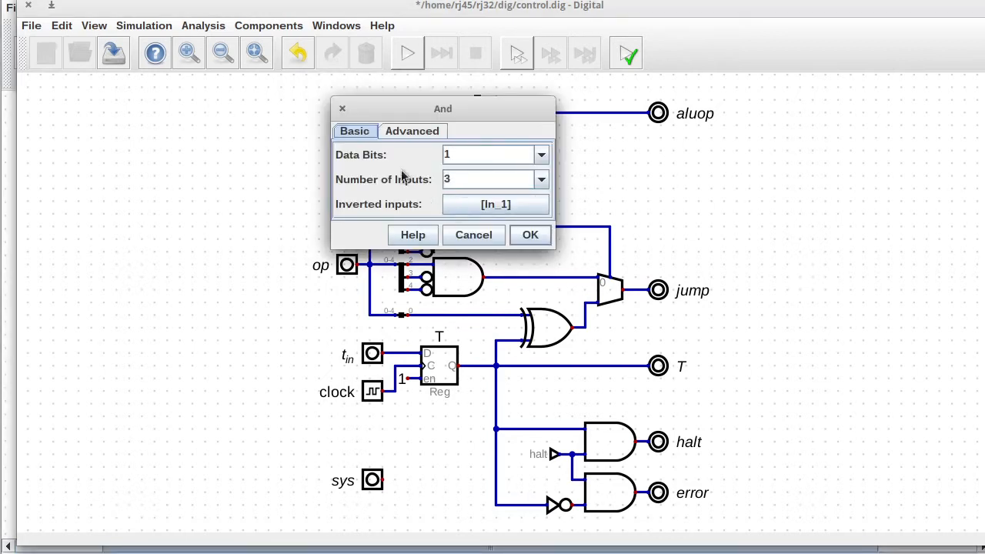
click(484, 204)
click(426, 194)
click(439, 226)
click(530, 235)
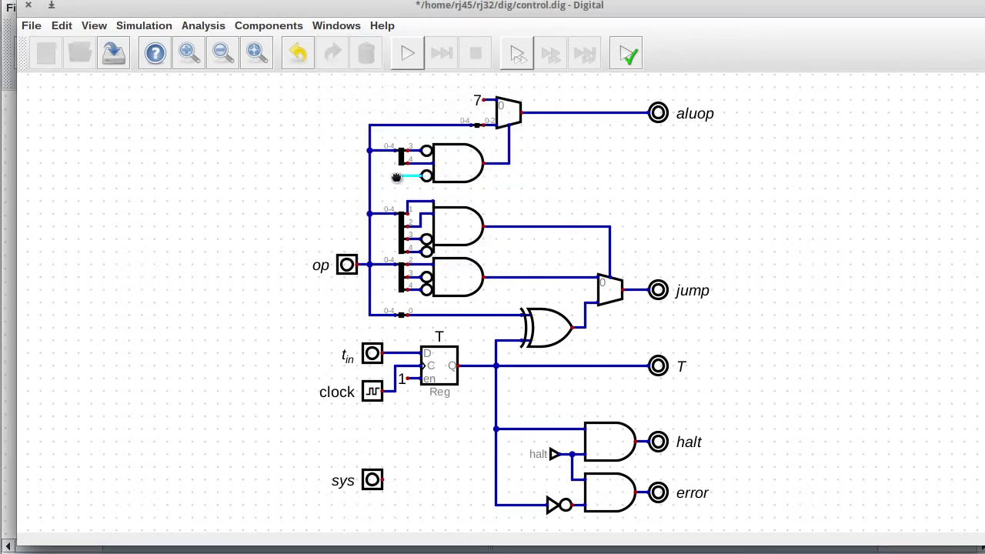
Wire the inverted input to a 'sys' tunnel and add a sys tunnel on the sys input.
click(426, 177)
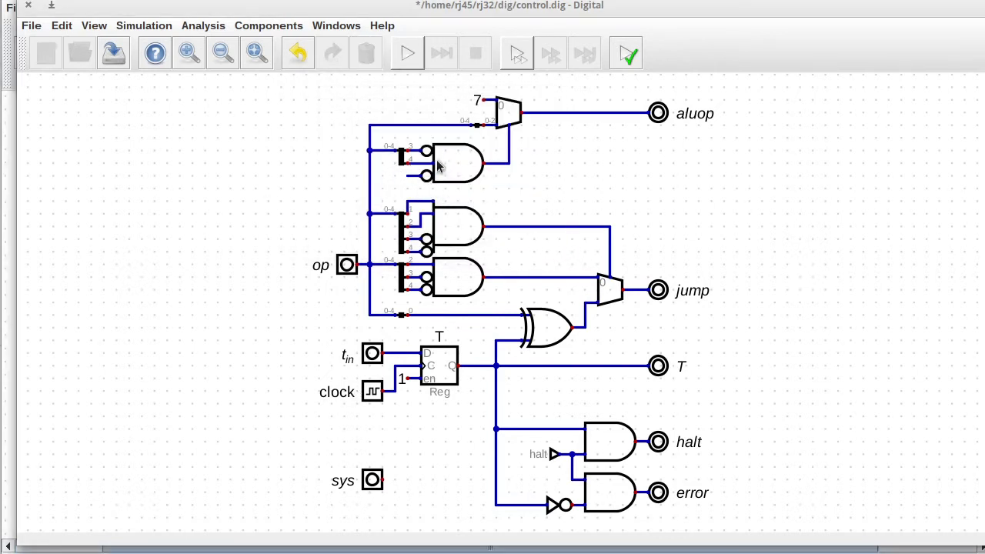
key(t)
key(r)
key(r)
click(418, 180)
text(sys)
click(467, 213)
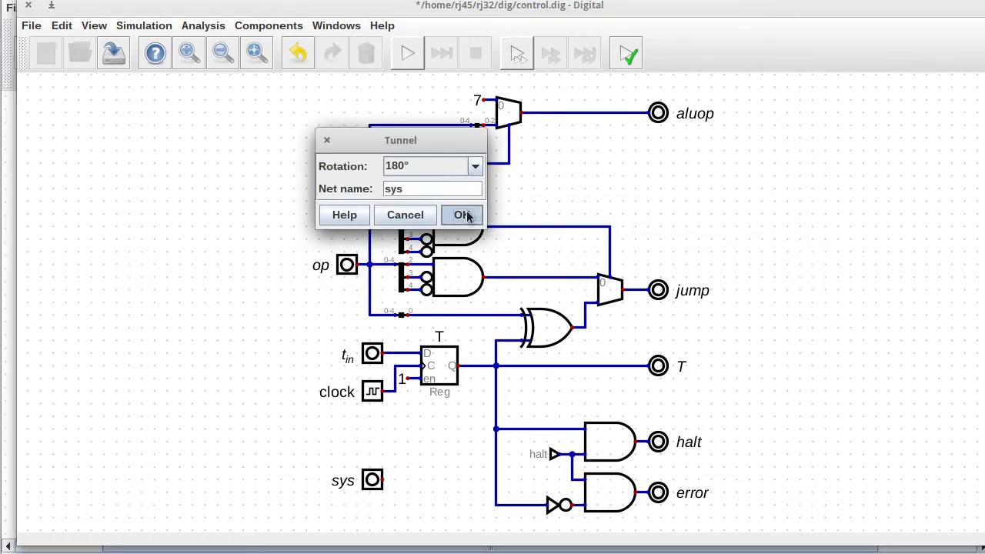
key(t)
click(407, 484)
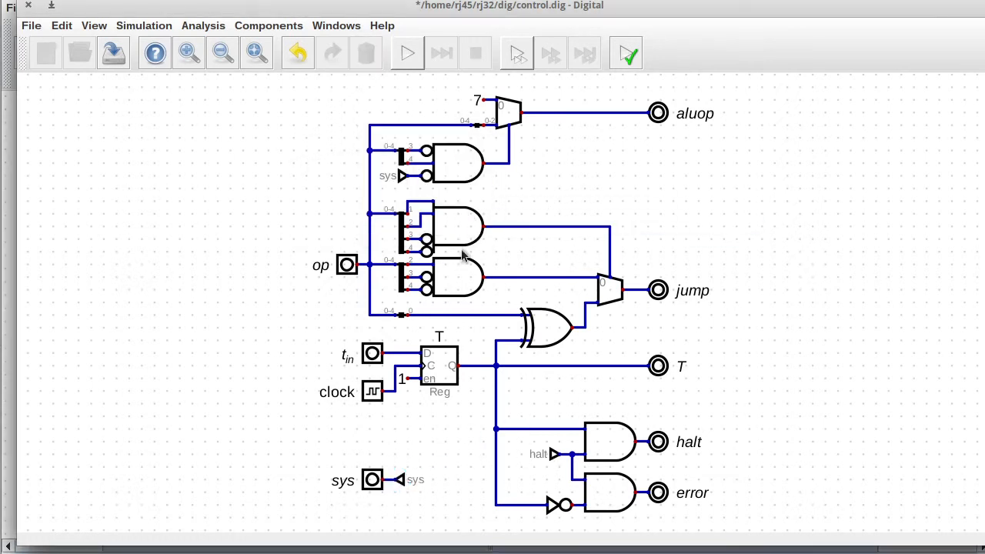
Place a copy of the AND gate above the sys input and adjust its inverted inputs.
key(ctrl+d)
click(441, 437)
right_click(452, 449)
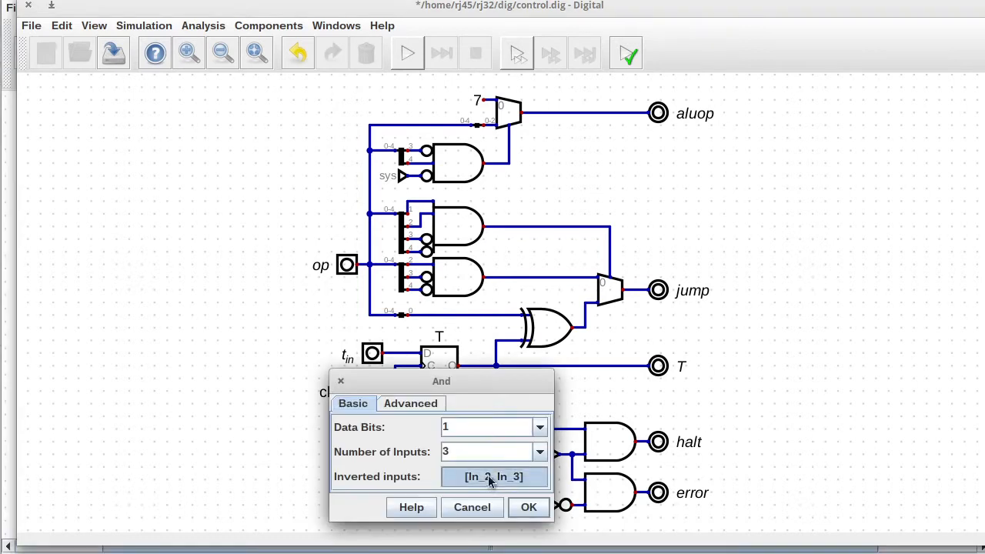
click(460, 475)
click(438, 498)
key(Return)
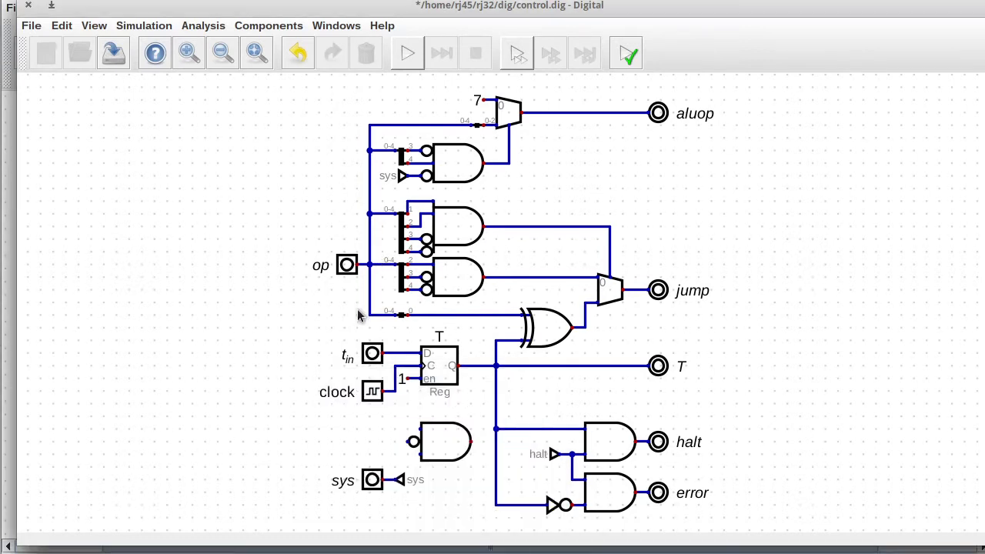
Duplicate the op splitter beside the new gate with output splitting 1,1.
key(ctrl+d)
click(389, 437)
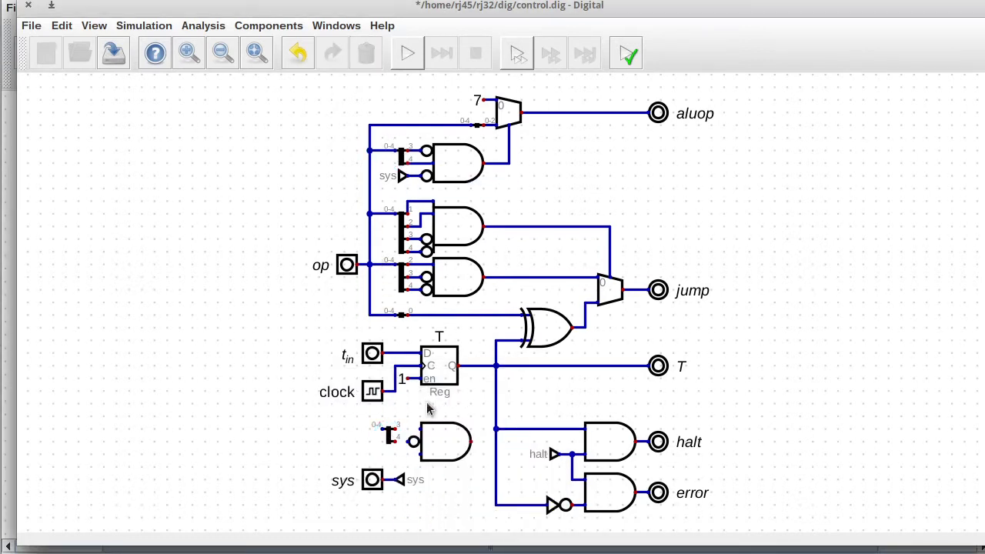
right_click(388, 437)
drag(435, 449, 370, 446)
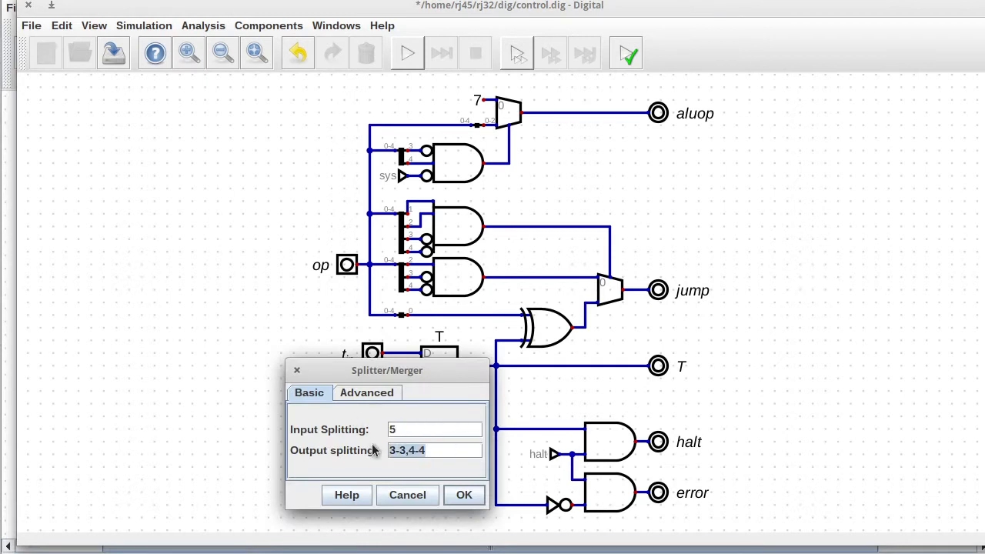
text(1,1)
key(Return)
Invert only the new AND gate's first input and wire splitter output 0 into it.
right_click(412, 442)
click(484, 476)
click(424, 446)
click(424, 427)
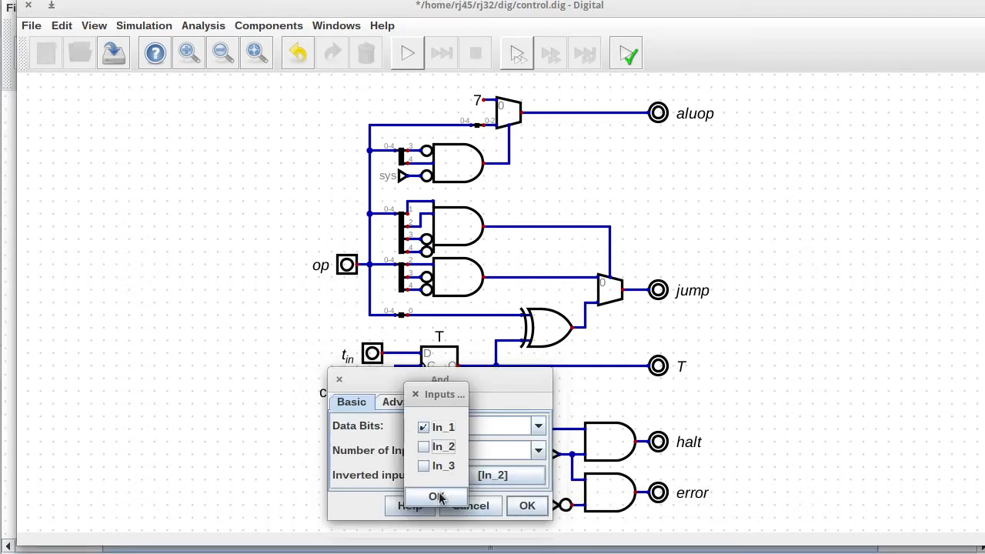
click(437, 496)
click(527, 506)
click(395, 430)
click(408, 429)
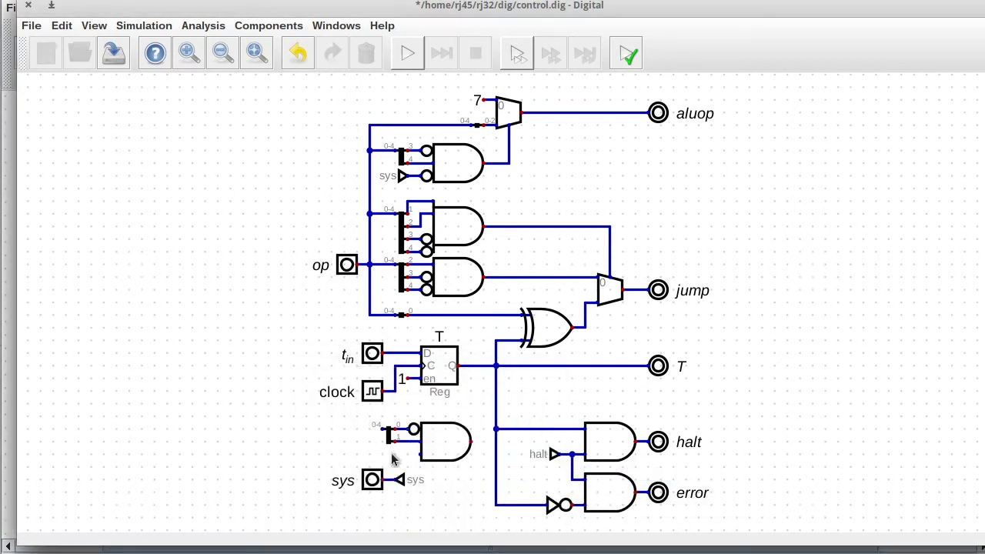
Shift the sys tunnel and register group right, then connect the op bus to the new splitter.
drag(398, 471, 410, 483)
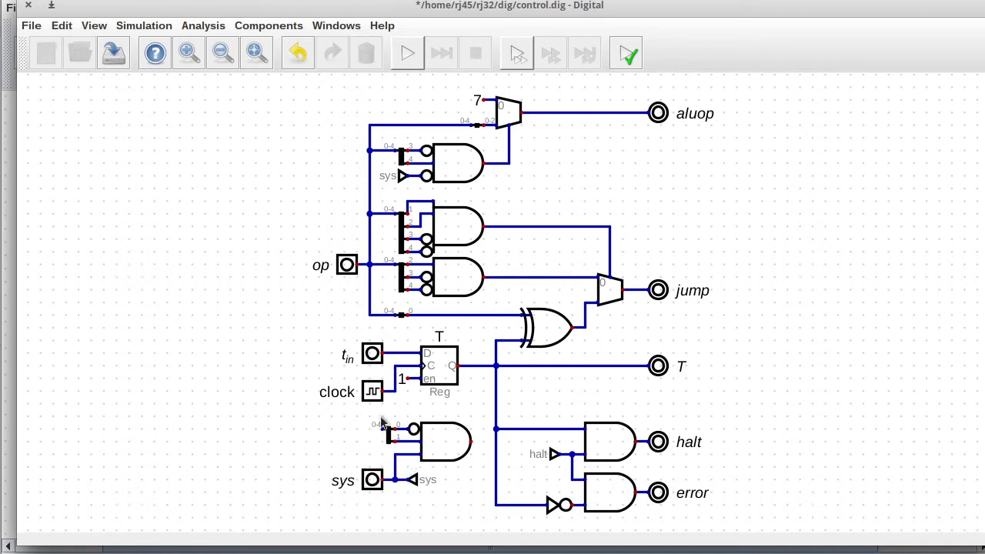
drag(332, 325, 467, 399)
drag(453, 394, 477, 391)
drag(482, 317, 515, 523)
drag(513, 471, 526, 467)
drag(346, 325, 483, 376)
click(369, 314)
click(382, 428)
Move the right-side circuit right, align aluop with the other outputs, and move sys left.
drag(495, 210, 641, 528)
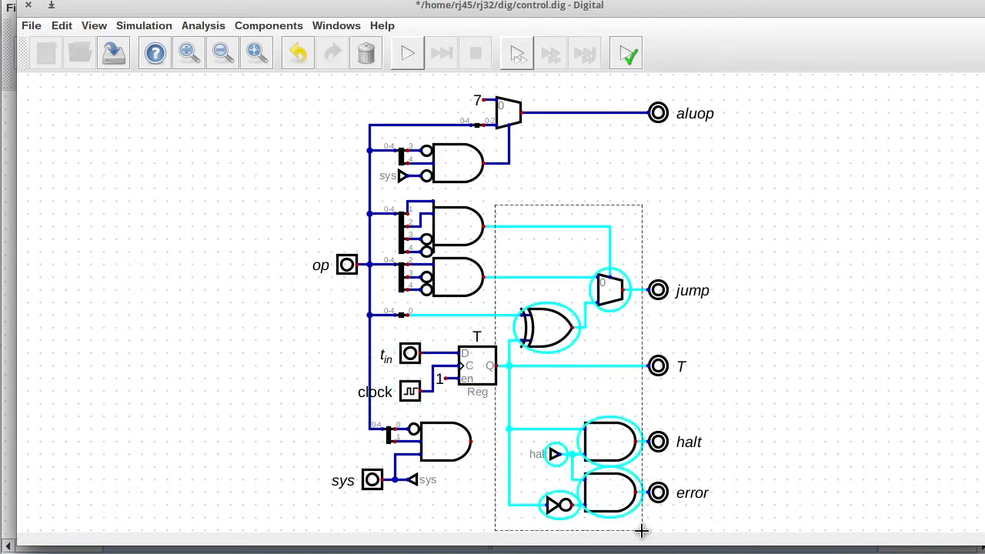
click(567, 341)
drag(496, 199, 708, 519)
drag(662, 417, 709, 412)
drag(620, 75, 701, 159)
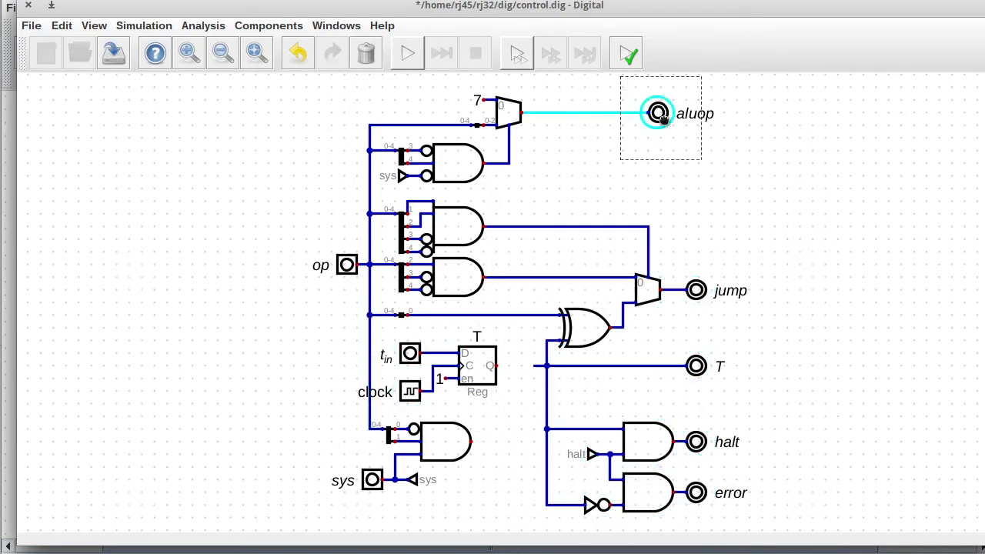
drag(667, 119, 711, 128)
drag(376, 328, 510, 409)
drag(496, 369, 522, 368)
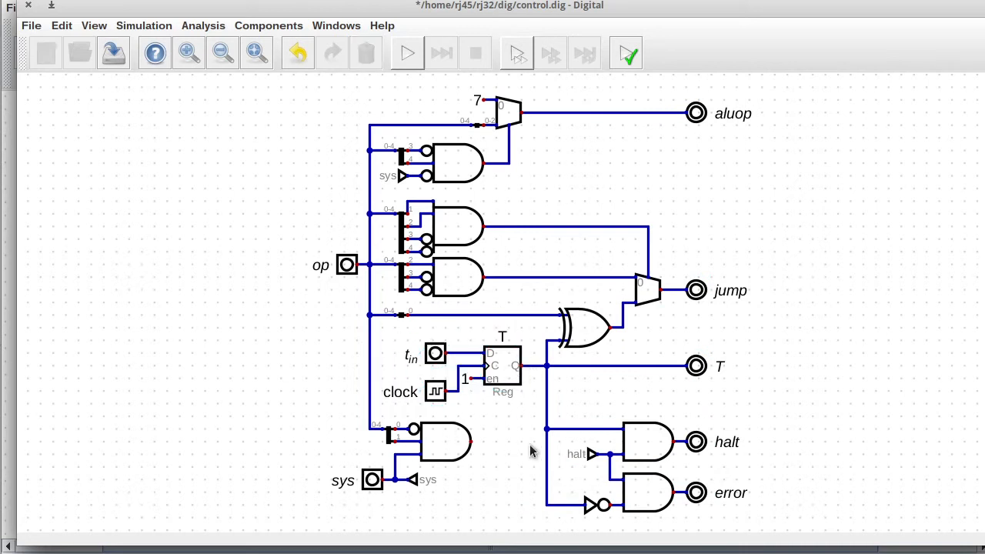
drag(339, 446, 387, 508)
drag(372, 480, 359, 479)
drag(319, 441, 331, 476)
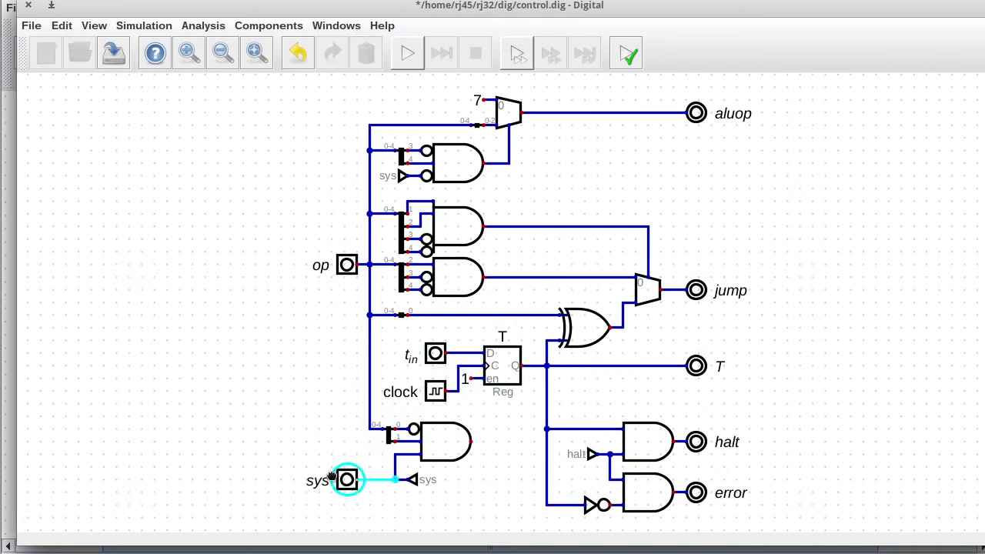
Attach a copy of the halt tunnel to the new gate's output, then save and close control.dig.
drag(568, 438, 606, 476)
key(ctrl+d)
key(r)
key(r)
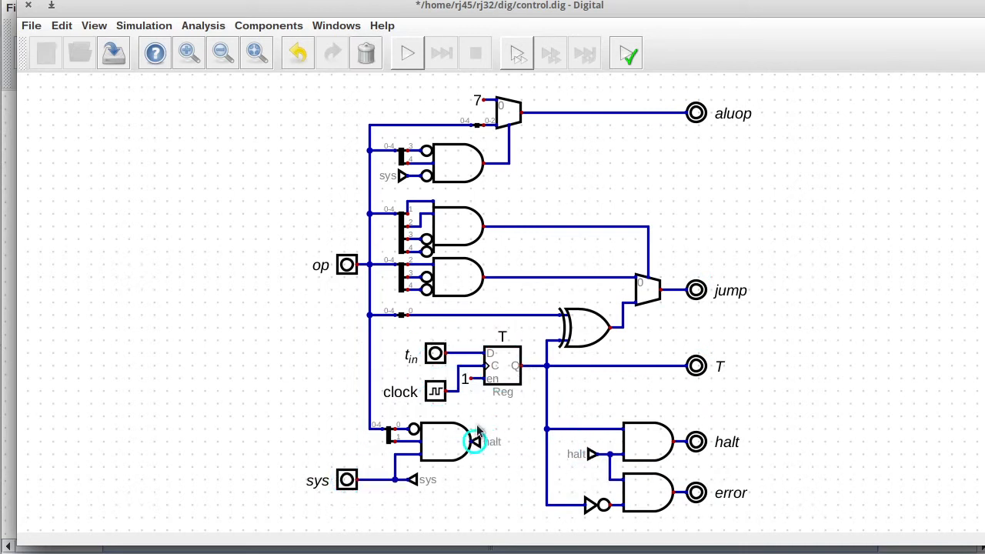
click(487, 437)
click(111, 56)
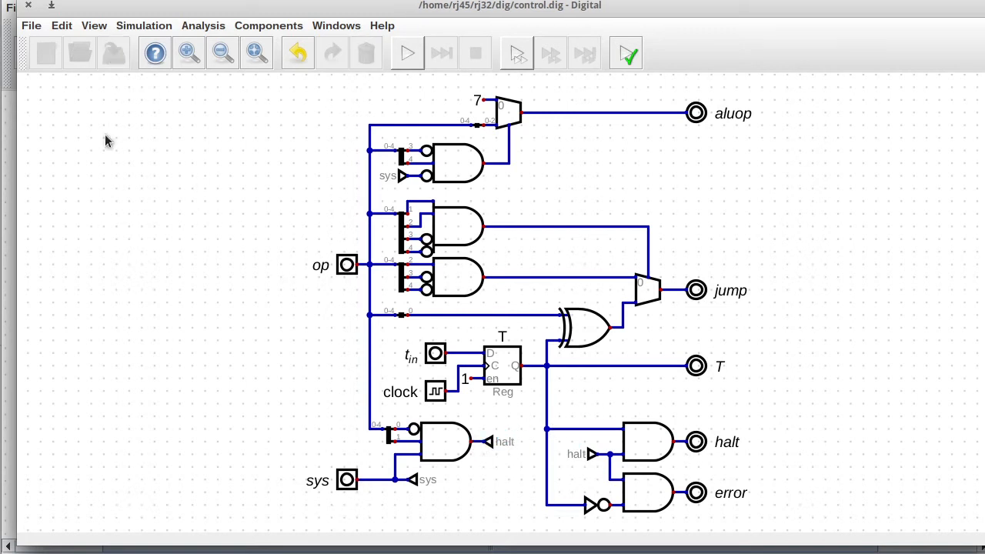
click(30, 6)
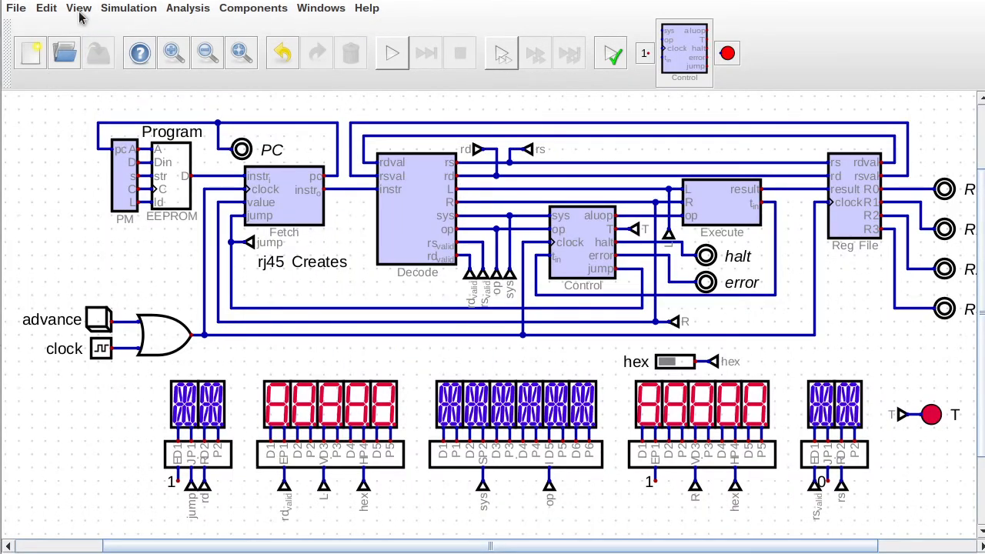
Run all tests across the project's circuits and close the results.
click(192, 9)
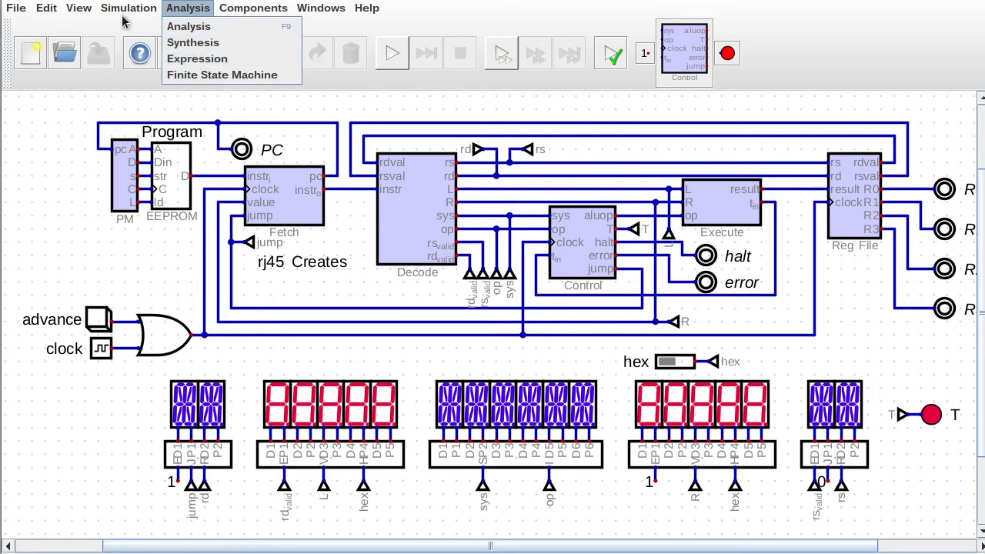
mouse_move(129, 10)
click(164, 267)
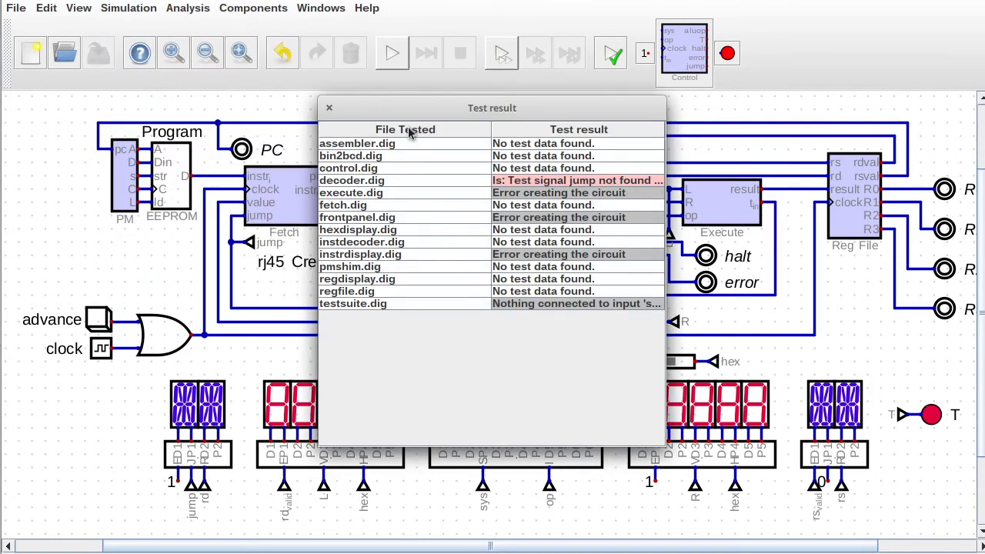
click(328, 114)
Open decoder.dig from the Decode component and run its tests, exposing the i11 jump error.
right_click(427, 231)
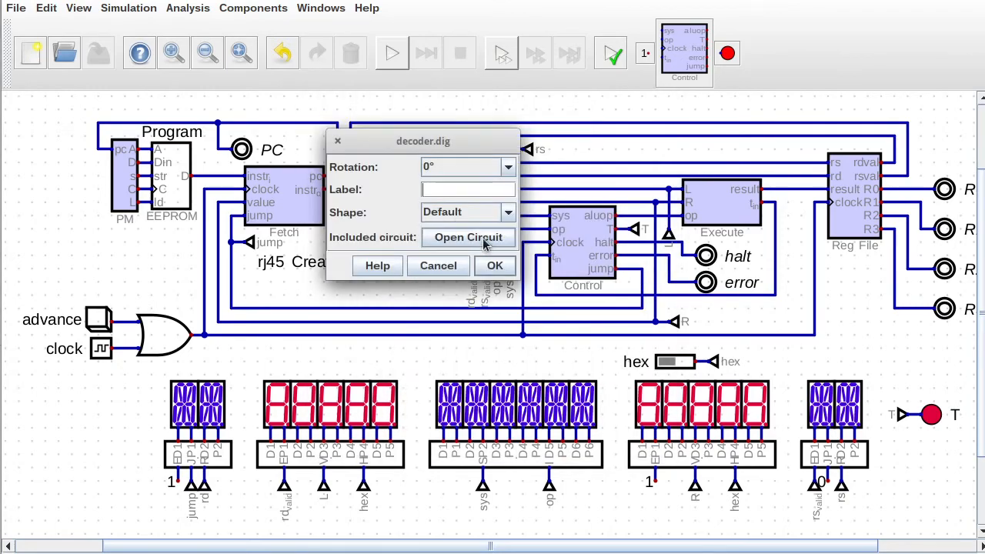
click(480, 235)
click(144, 26)
click(172, 266)
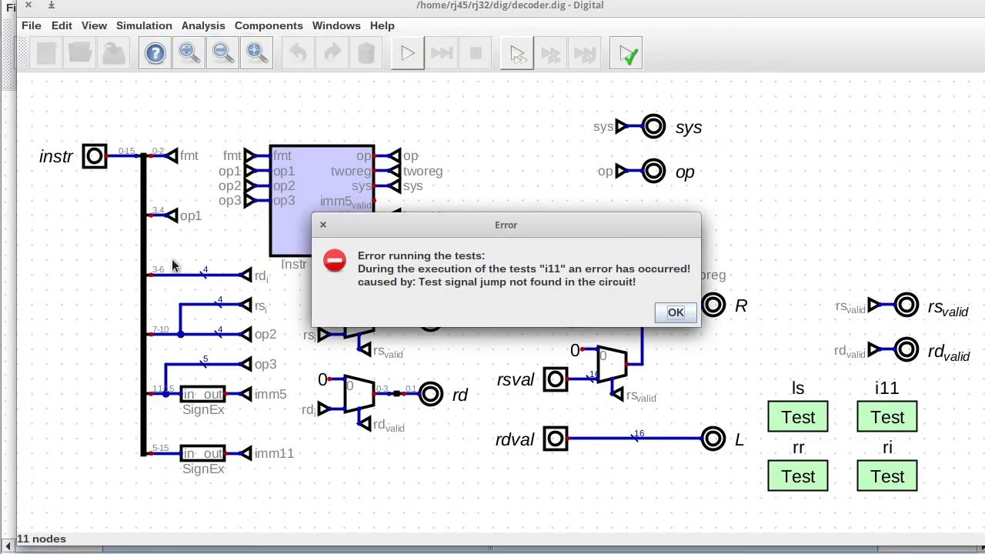
Dismiss the error and edit row 11 of the i11 test data, removing a trailing 0.
click(675, 312)
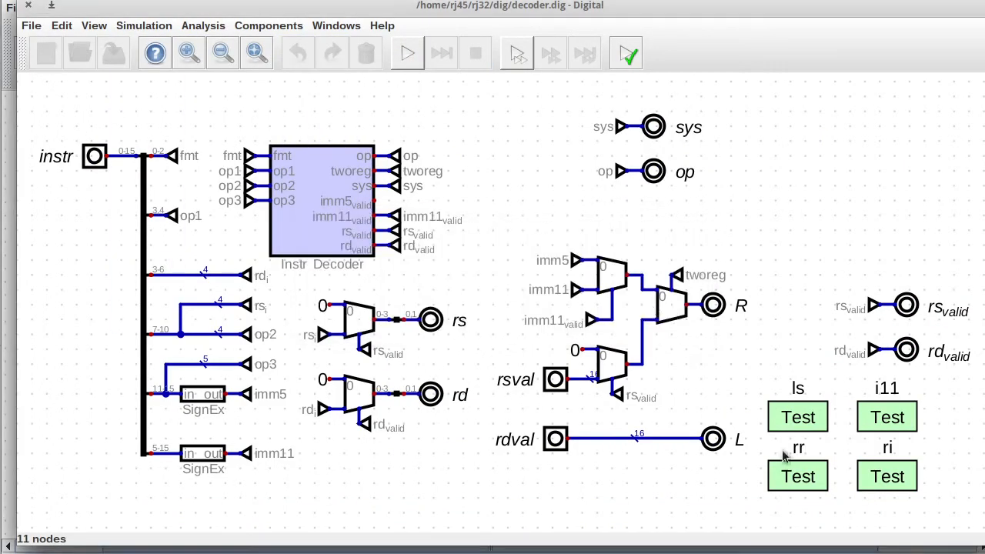
right_click(784, 419)
click(781, 411)
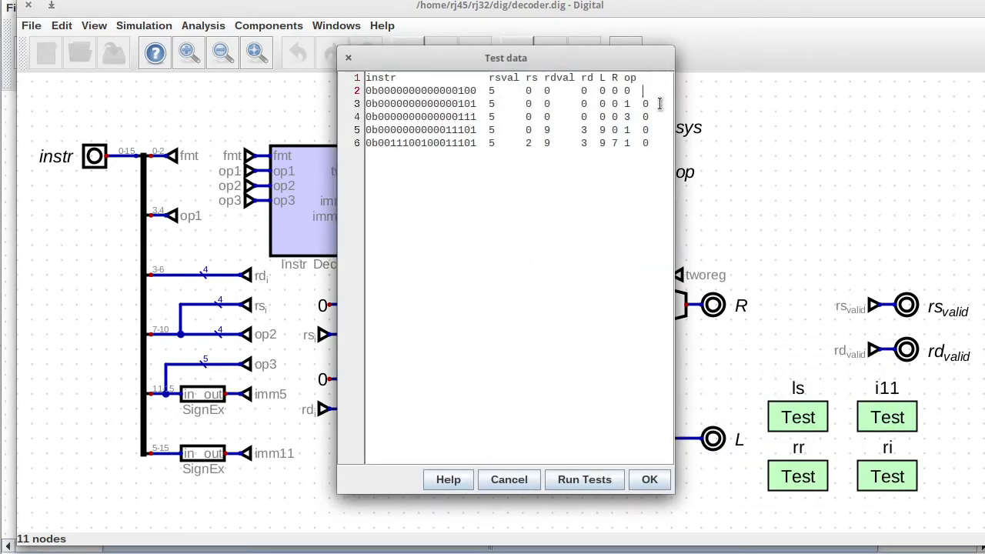
click(650, 479)
right_click(872, 419)
click(932, 411)
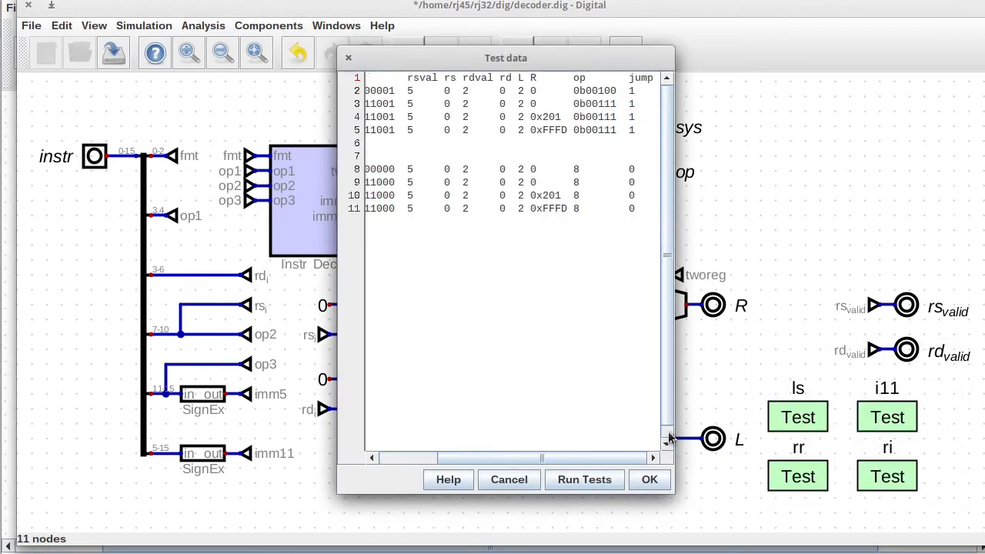
click(640, 209)
key(BackSpace)
key(BackSpace)
click(644, 482)
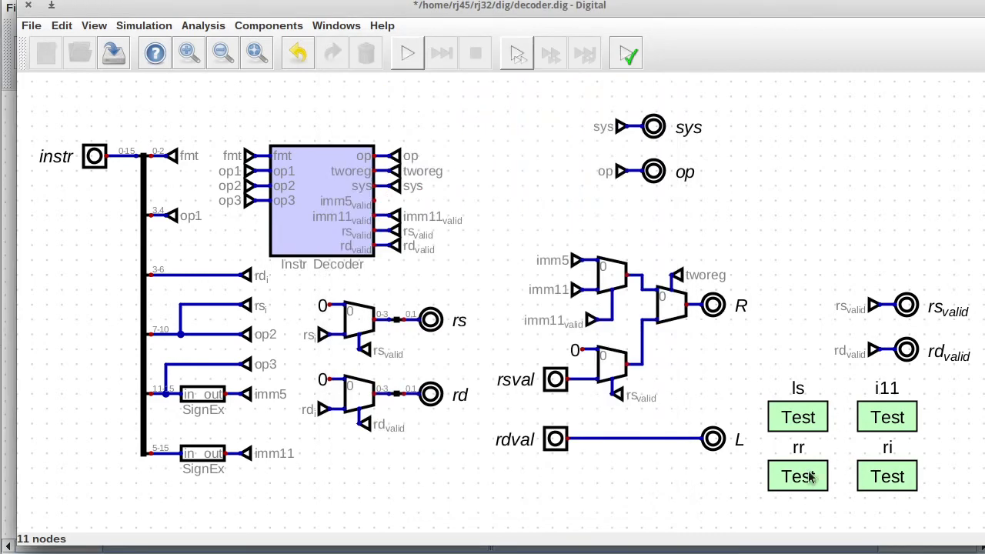
Save the i11 data and review the rr and ri test cases.
right_click(809, 476)
click(814, 469)
click(649, 479)
right_click(887, 477)
click(892, 471)
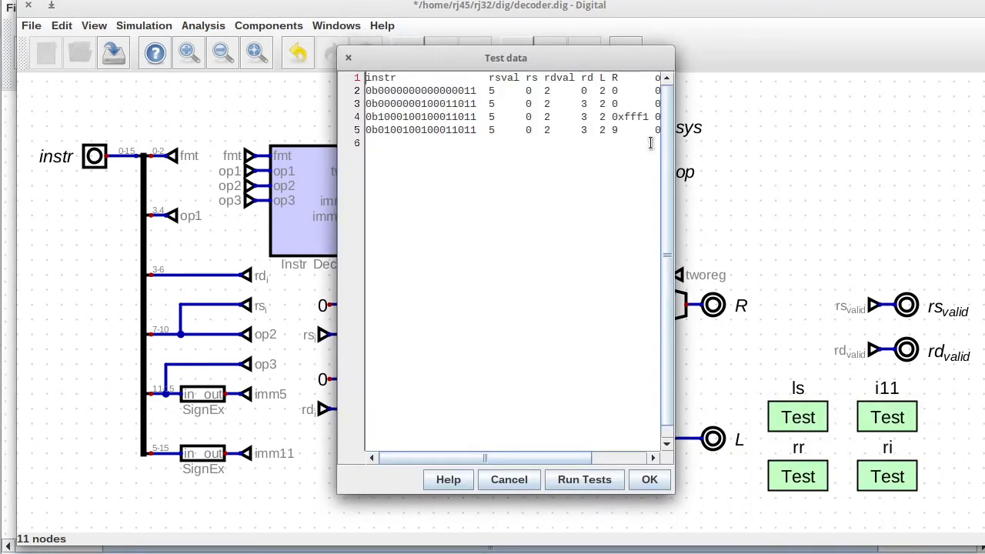
click(650, 480)
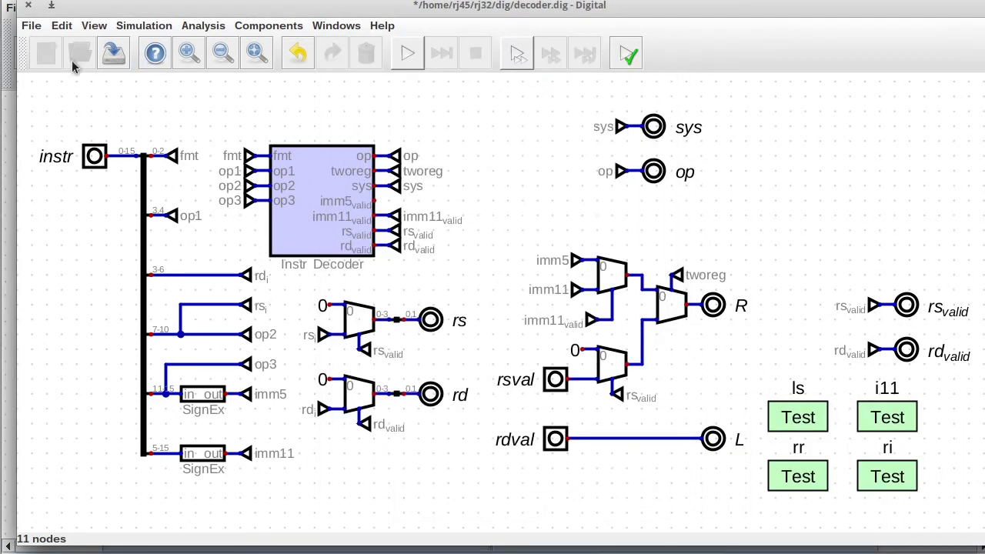
Rerun all tests and the decoder tests, widening the results table to read full values.
click(144, 25)
click(154, 284)
click(343, 106)
right_click(799, 417)
click(804, 411)
click(585, 478)
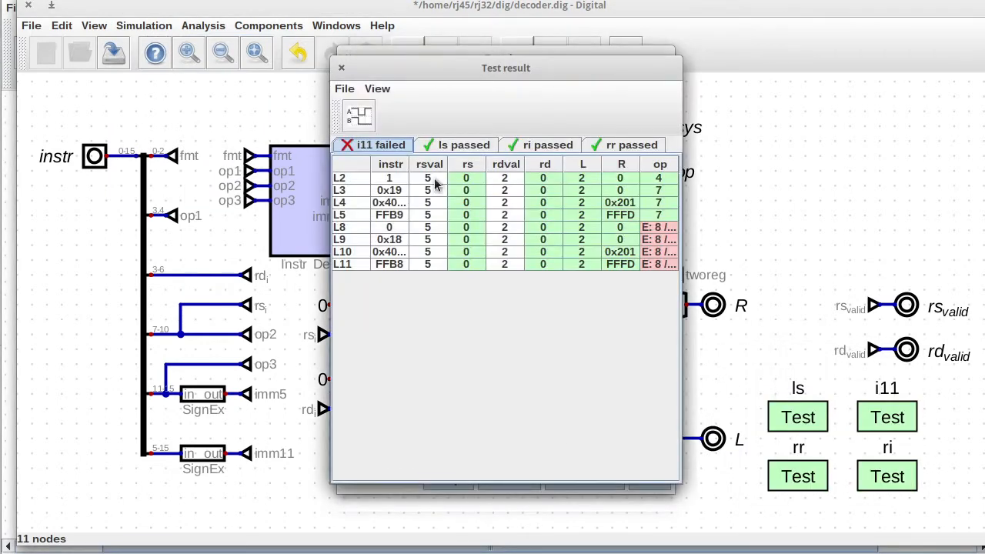
drag(682, 301, 770, 302)
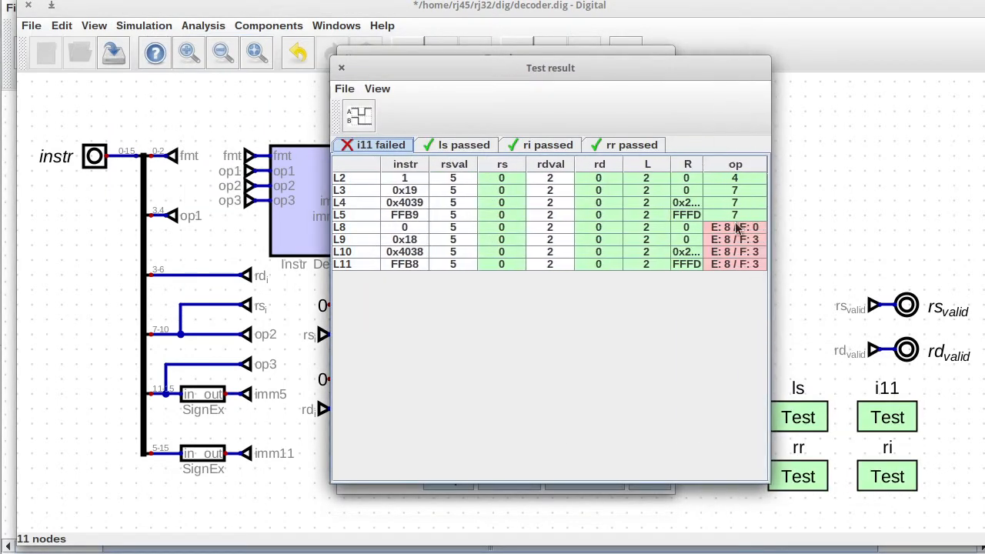
click(341, 67)
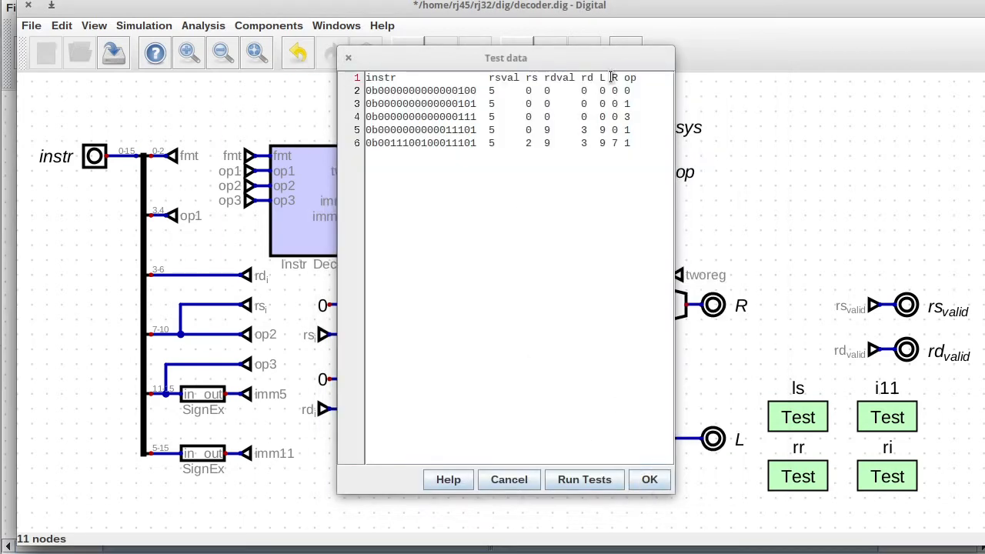
click(578, 480)
click(343, 68)
click(347, 59)
Open the i11 test data in its own editor and run the updated i11 tests.
right_click(880, 408)
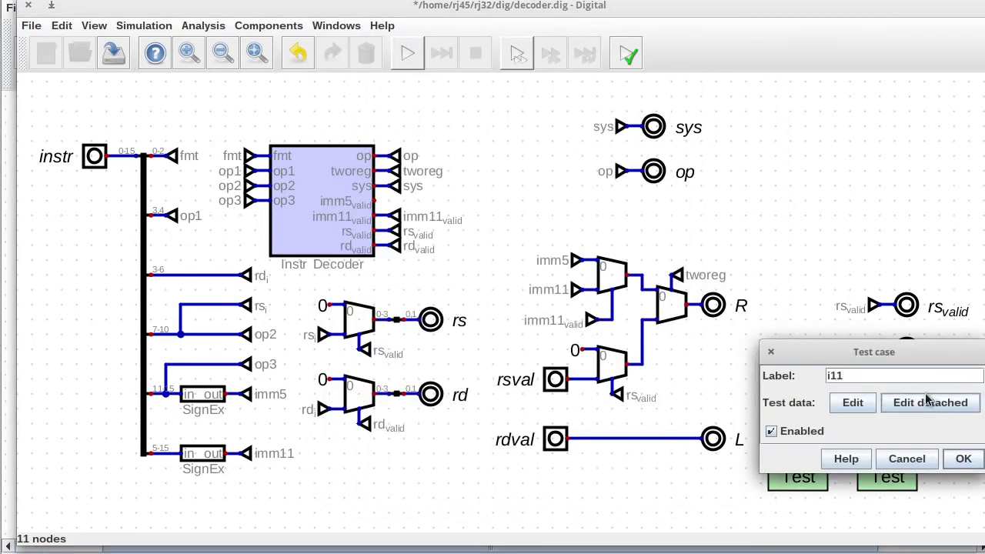
click(927, 402)
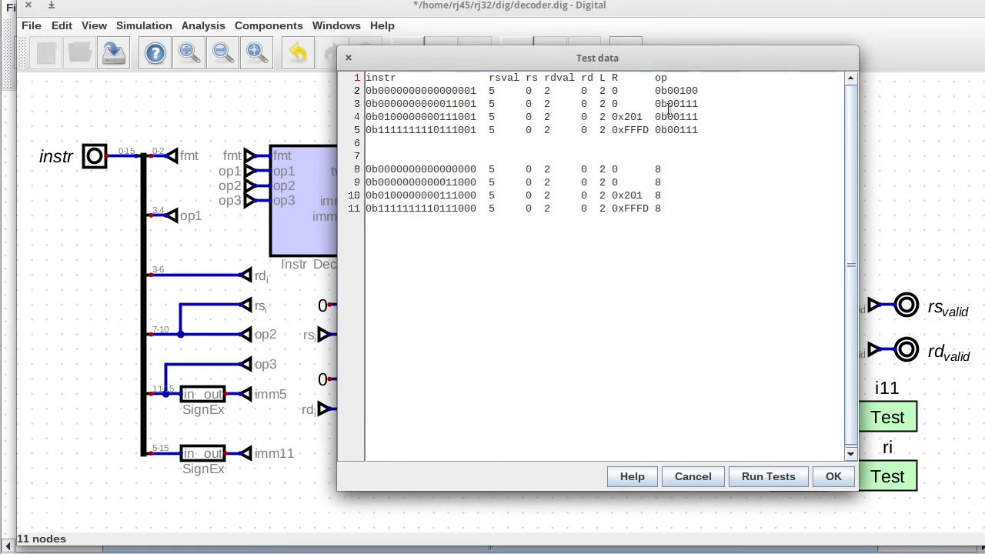
click(768, 476)
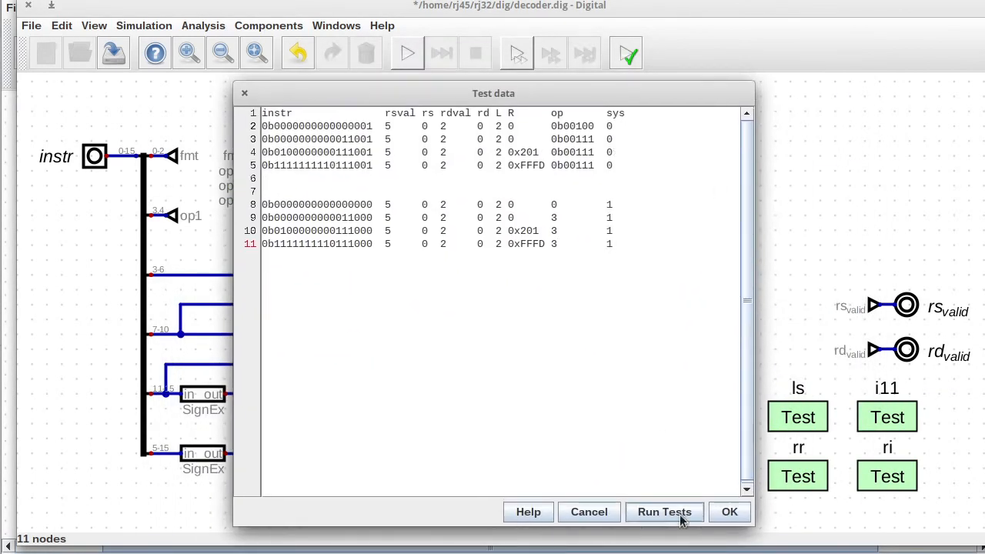
click(655, 510)
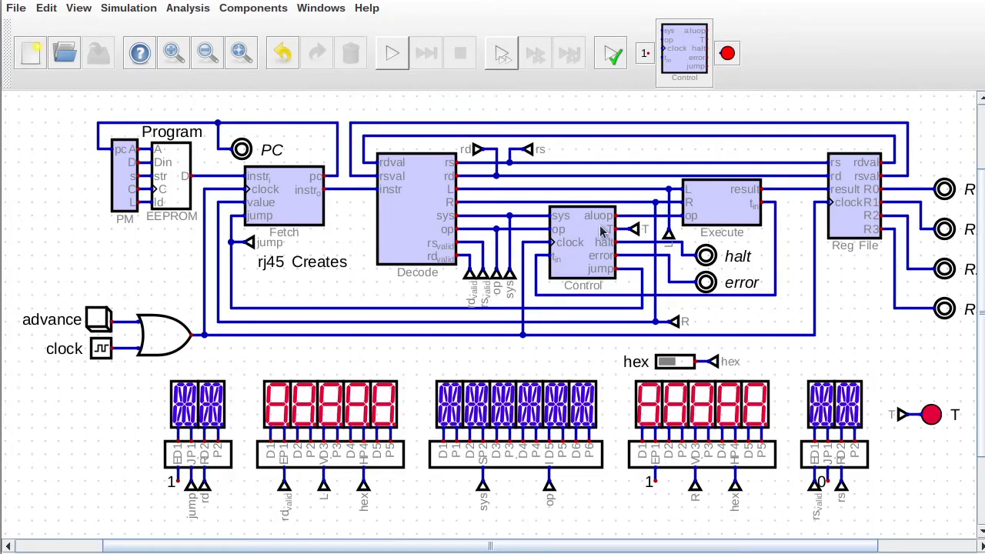
In the Execute circuit, set the op input to 3 data bits.
right_click(727, 207)
click(758, 231)
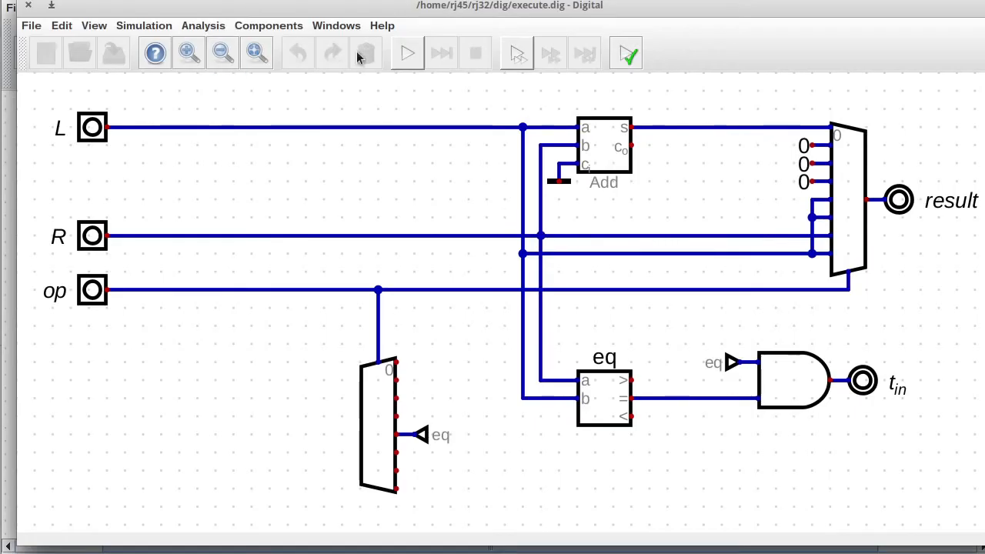
click(408, 53)
click(620, 319)
right_click(91, 290)
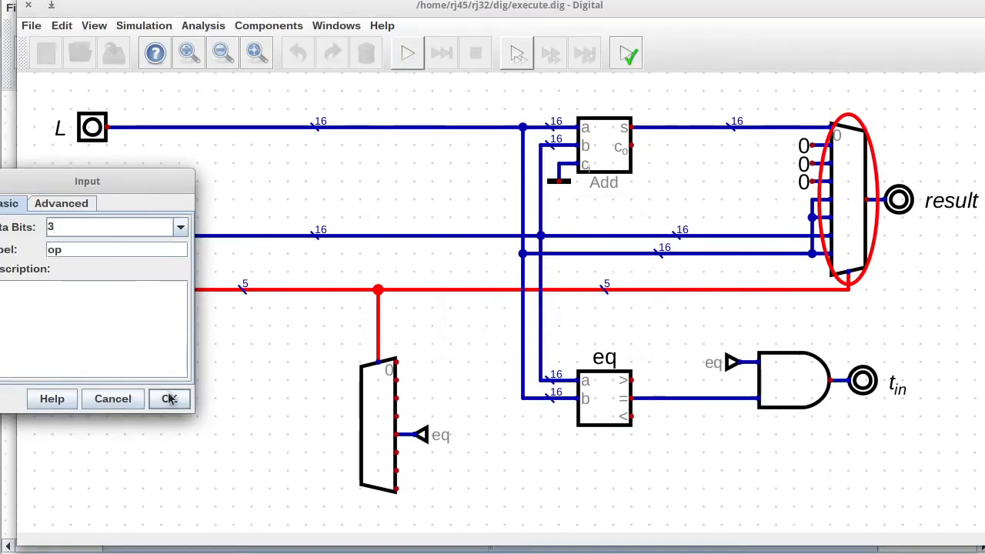
click(169, 398)
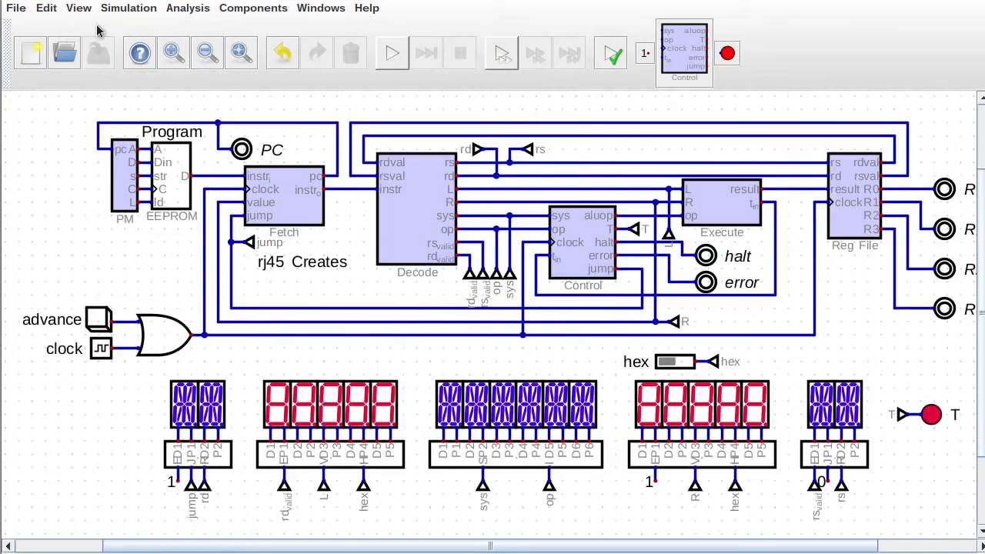
Open the Control circuit and adjust the aluop output's settings.
right_click(587, 245)
click(633, 280)
right_click(675, 49)
click(759, 220)
Run all project tests, with decoder.dig passing all 20 rows, then start the simulation.
click(123, 7)
click(172, 283)
click(555, 310)
click(126, 8)
click(172, 300)
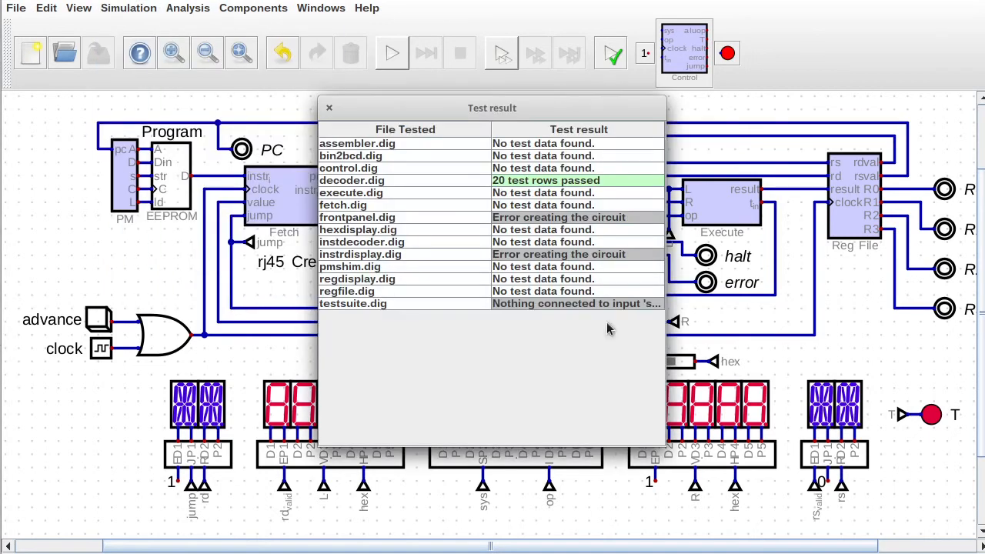
click(329, 107)
click(392, 54)
Wire the circled multiplexer's selector and retry the simulation, which still reports an error.
click(709, 320)
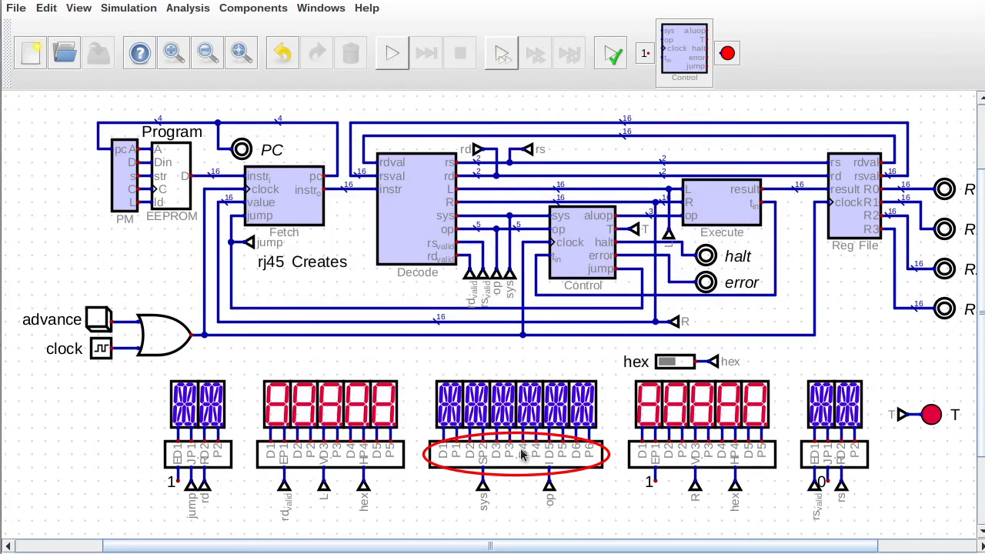
click(722, 318)
scroll(375, 201, up, 5)
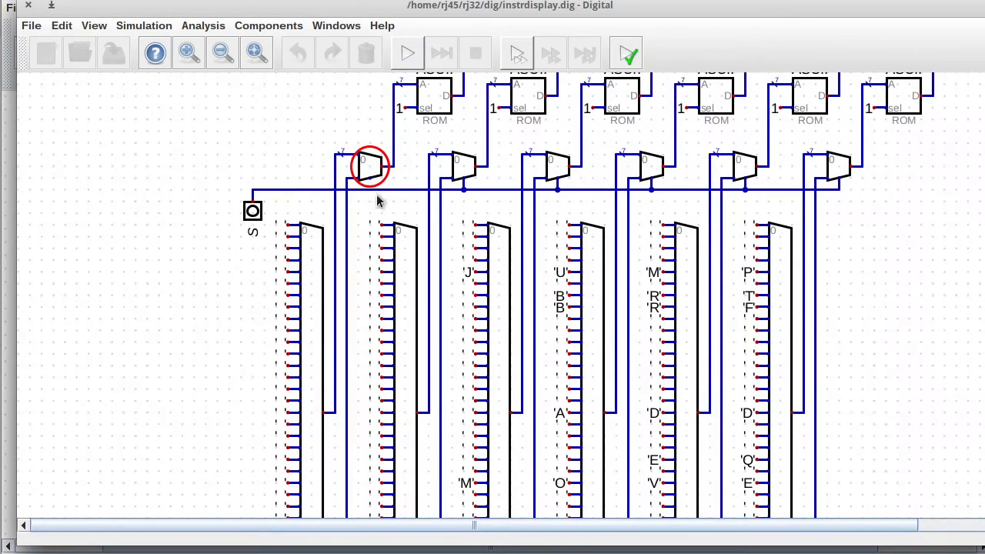
click(370, 190)
click(368, 179)
click(408, 53)
click(619, 318)
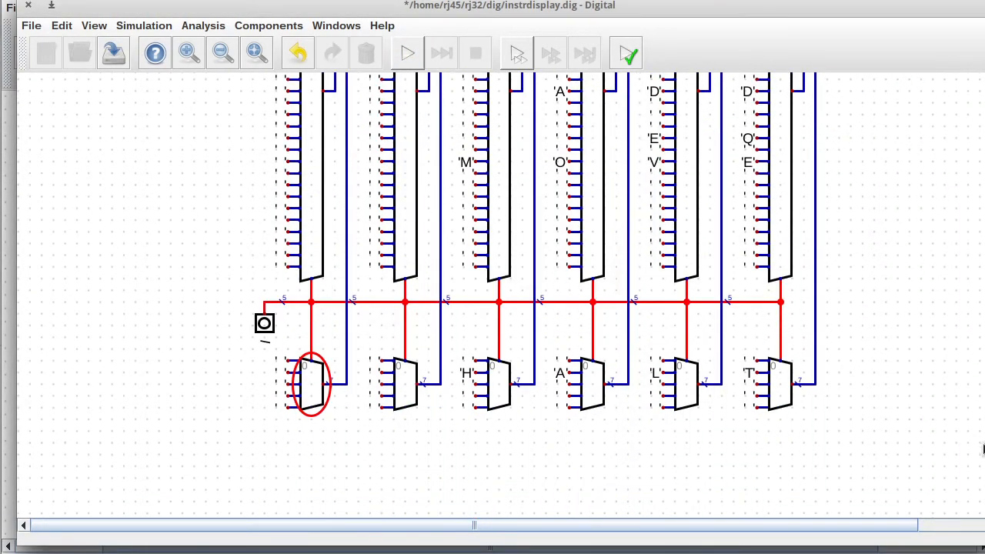
Place a Splitter with Input Splitting 5 and Output 2 beside the select input.
click(268, 26)
mouse_move(253, 79)
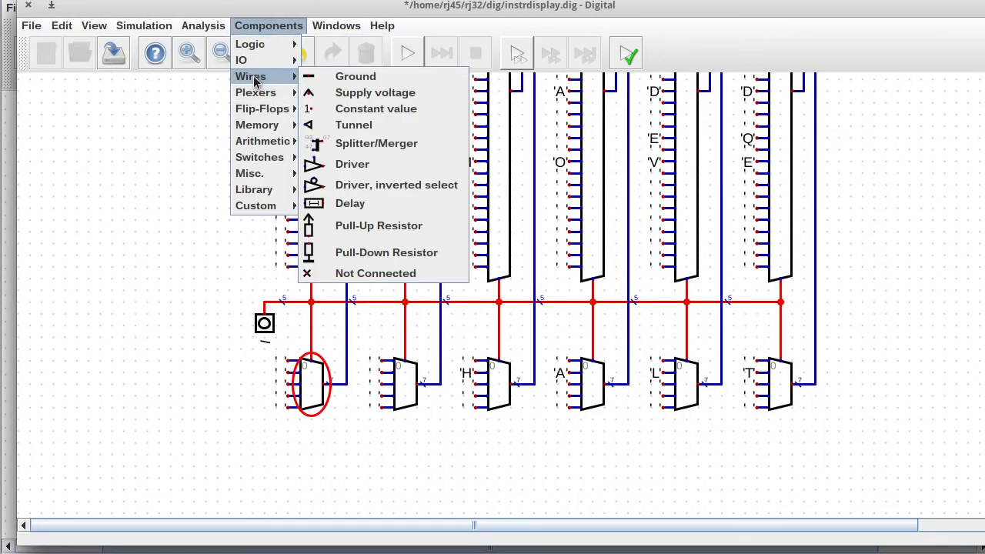
click(339, 143)
click(212, 391)
right_click(211, 392)
text(5)
drag(225, 410, 198, 410)
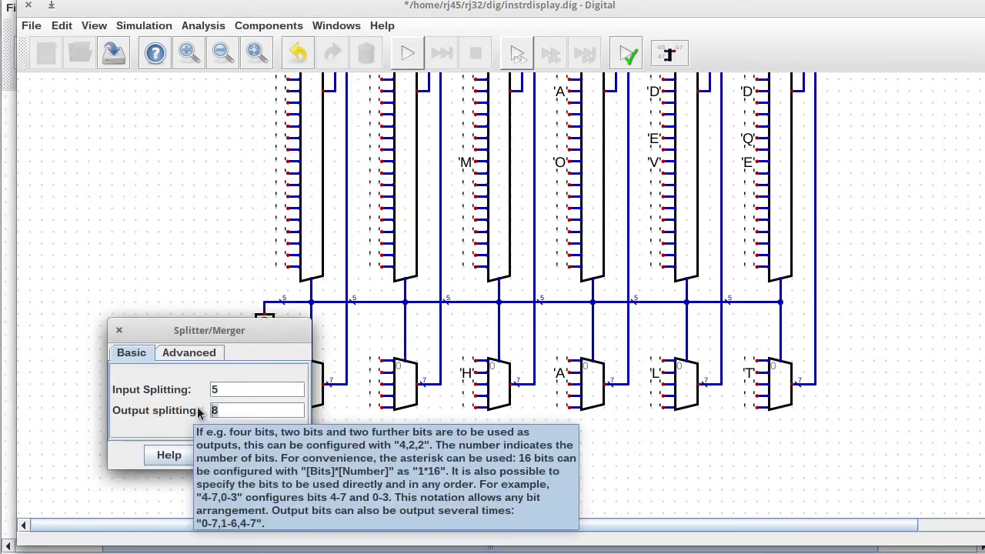
text(2)
click(287, 465)
drag(199, 376, 801, 360)
Delete the old selector wires feeding the lower multiplexers.
key(Delete)
ctrl+click(311, 344)
key(Delete)
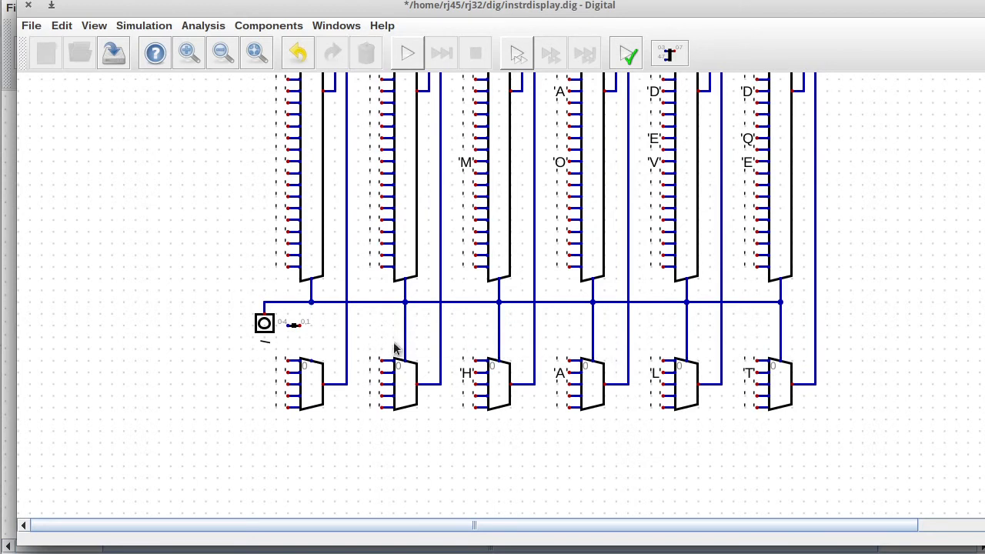
key(Delete)
drag(585, 348, 603, 362)
key(Delete)
drag(680, 346, 695, 364)
key(Delete)
drag(773, 347, 789, 362)
key(Delete)
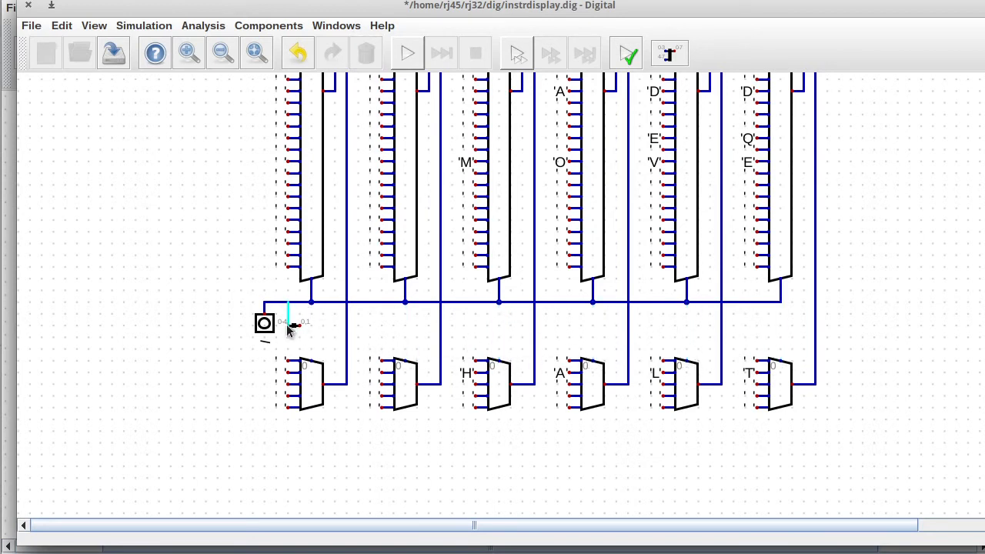
Route the 5-bit bus through the splitter, running its 2-bit output to every multiplexer selector.
click(287, 325)
click(299, 325)
click(311, 360)
click(310, 326)
click(405, 360)
click(405, 326)
click(498, 361)
click(498, 326)
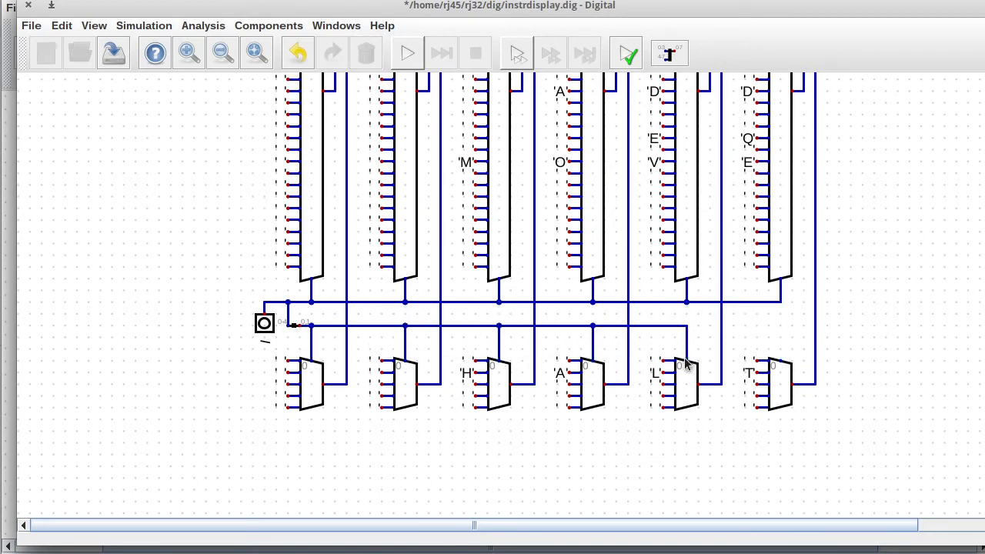
click(687, 325)
Save instrdisplay.dig, test-start the simulation, and close the circuit window.
click(780, 360)
click(113, 54)
click(407, 54)
click(29, 5)
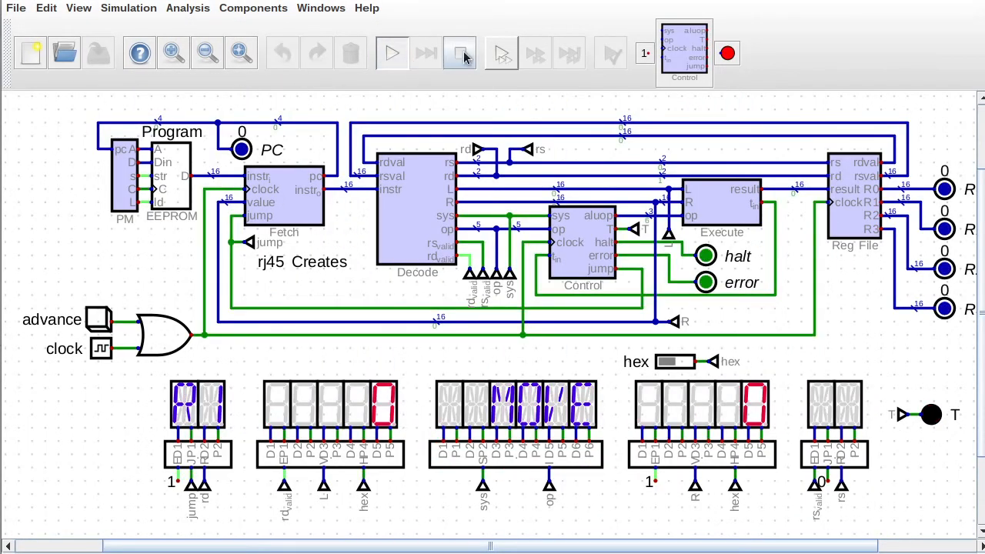
Run all tests: decoder.dig passes 20 rows, but testsuite.dig's add and jump tests fail.
click(460, 53)
click(128, 8)
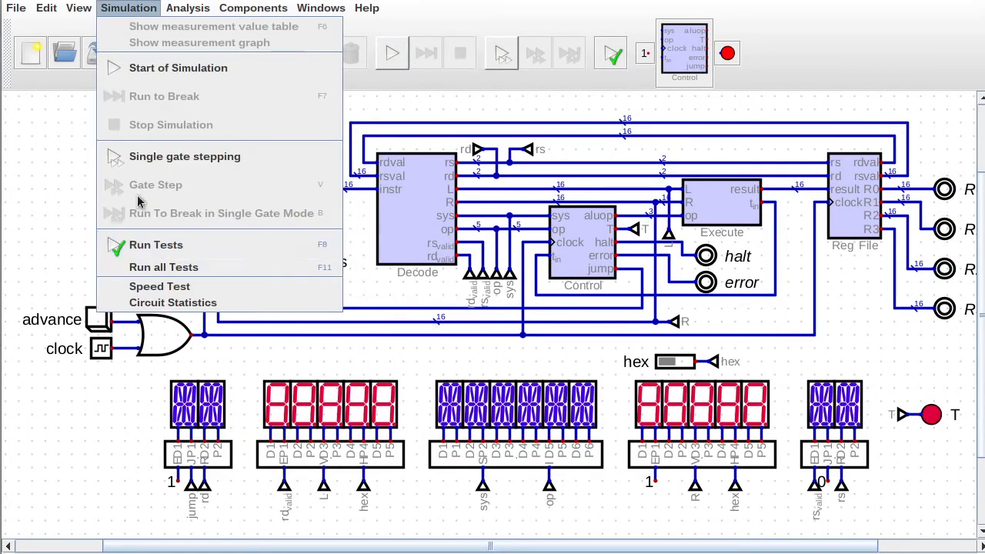
click(139, 266)
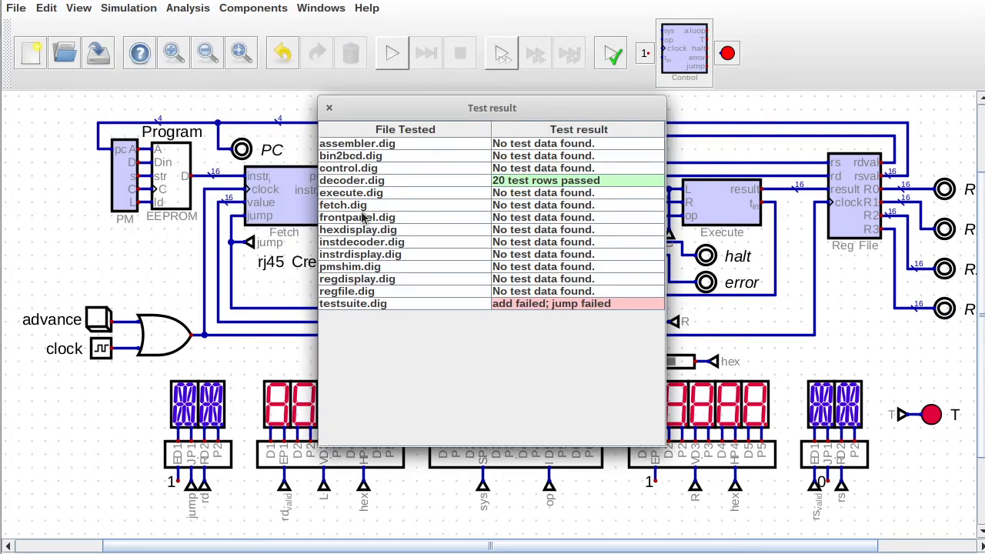
click(329, 108)
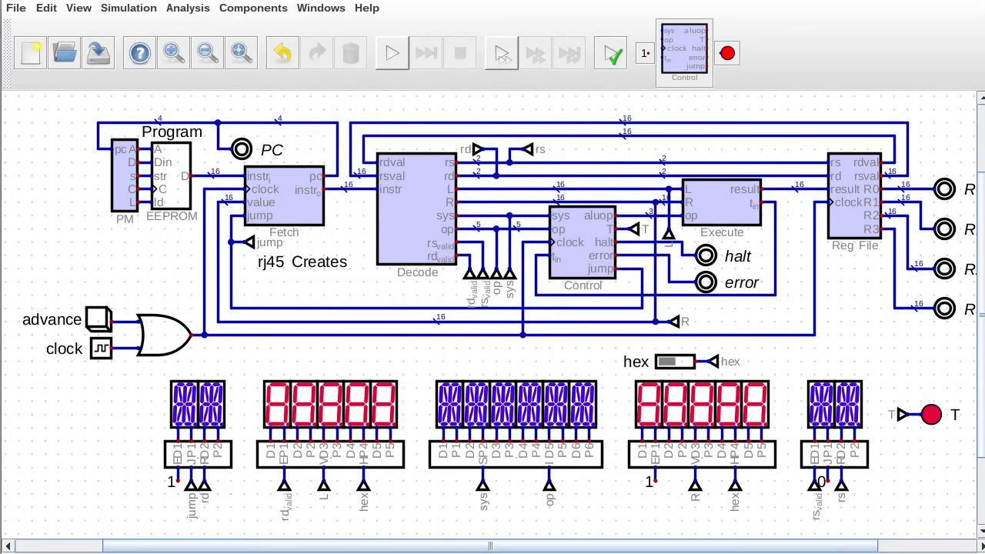
Remove the musteq rules on lines 24-25 of cpudef.asm.
key(alt+Tab)
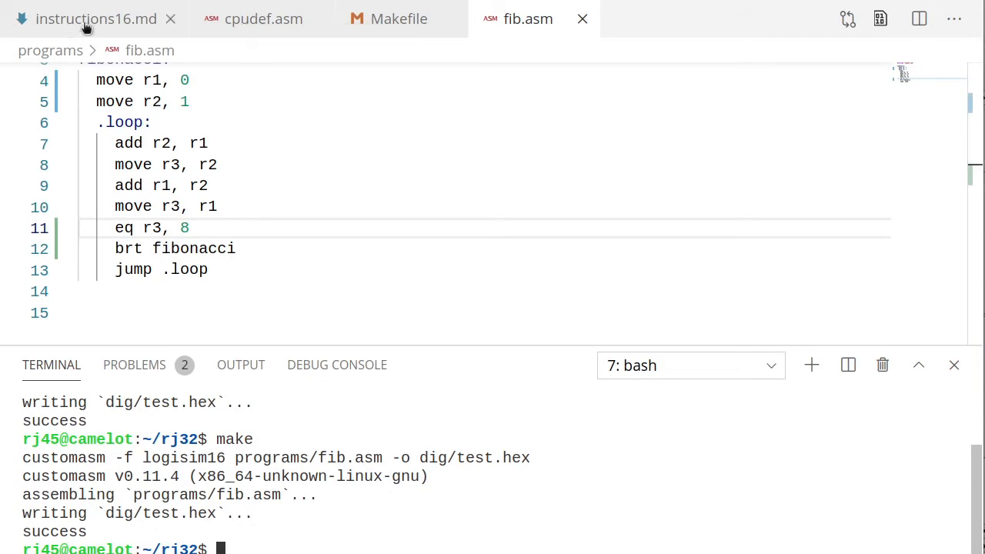
click(248, 16)
drag(684, 190, 73, 159)
key(BackSpace)
key(BackSpace)
key(BackSpace)
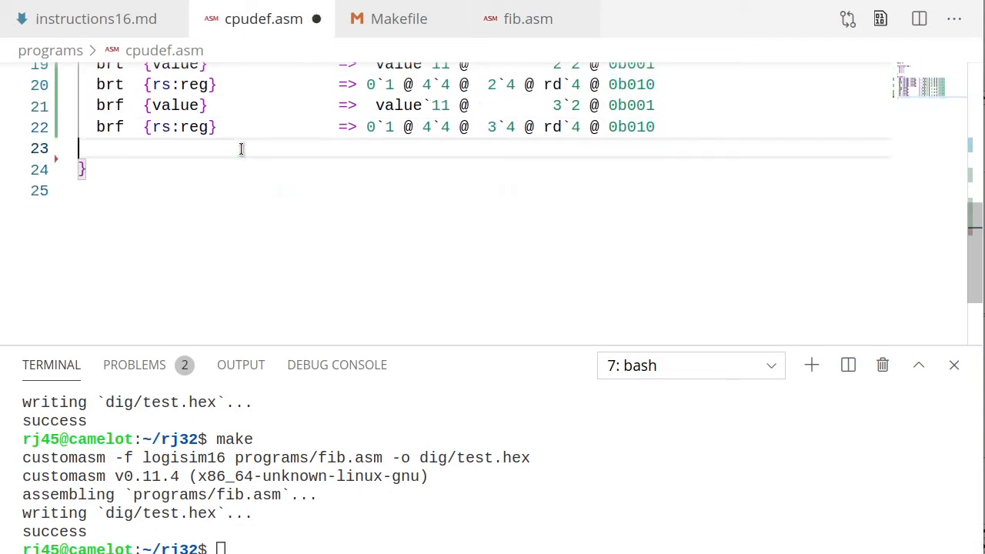
key(ctrl+b)
In add.asm, change musteq to eq, add a halt line after it, and save.
click(158, 204)
key(ctrl+b)
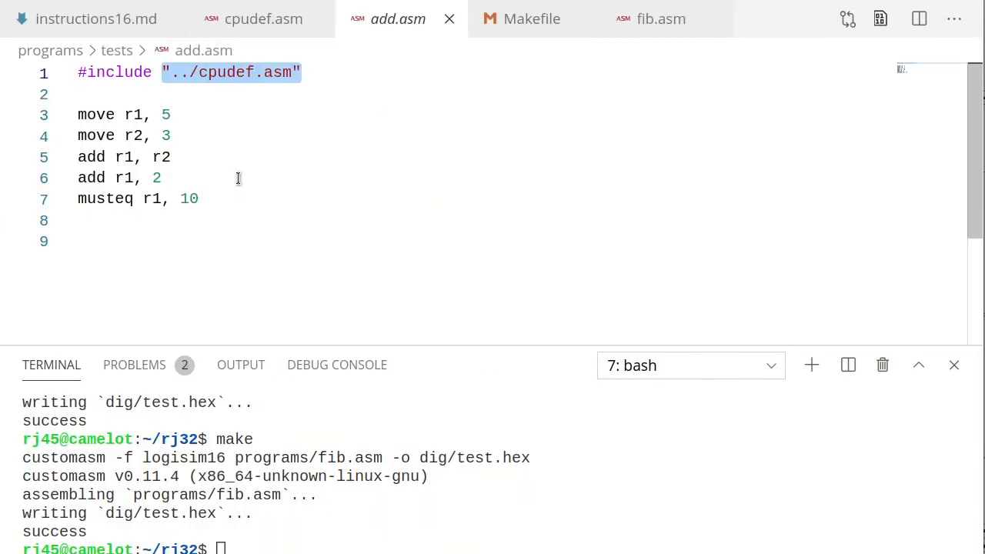
click(240, 176)
double_click(117, 199)
text(eq)
click(188, 197)
key(Return)
text(halt)
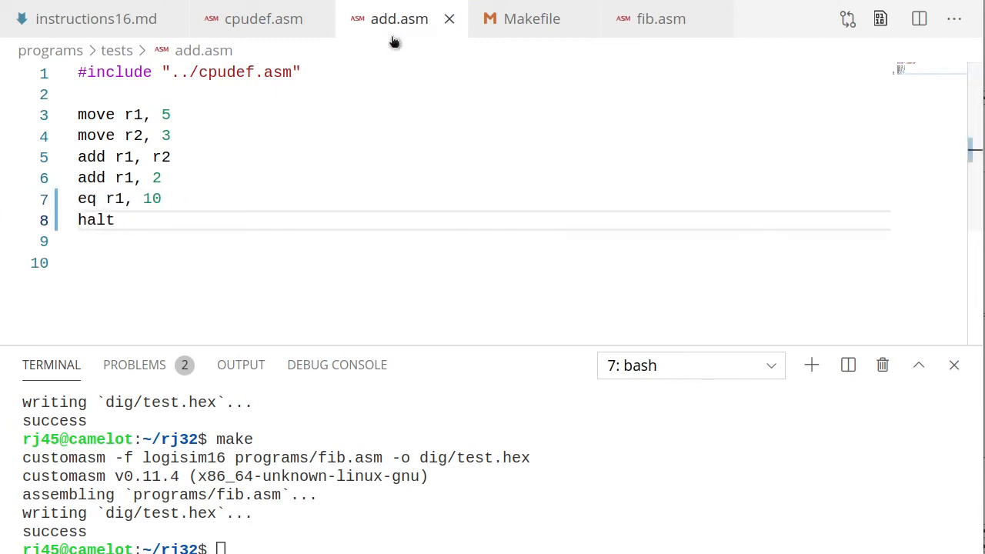
key(ctrl+s)
In jump.asm, change musteq on line 15 to eq and add a halt line after it.
key(ctrl+b)
click(89, 313)
scroll(524, 190, down, 3)
double_click(362, 201)
text(eq)
click(447, 201)
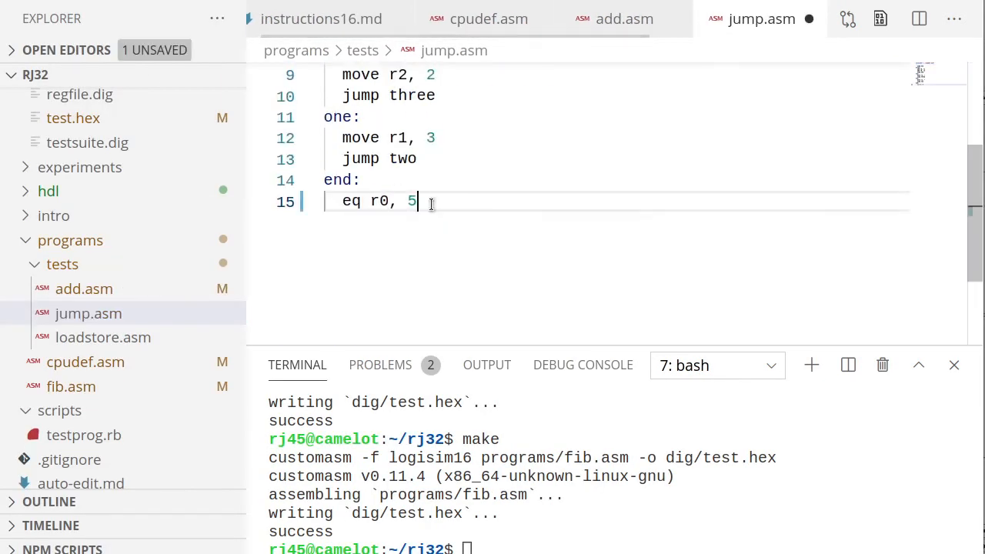
key(Return)
text(halt)
Run ruby scripts/testprog.rb programs/tests/jump.asm in the terminal and review the output.
click(573, 519)
key(Up)
key(Up)
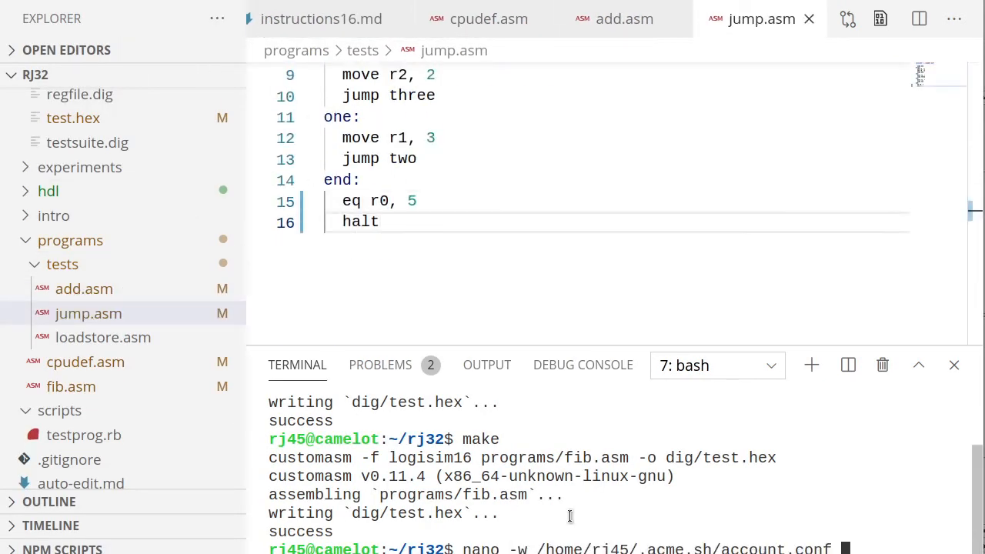
key(Down)
key(Down)
text(ruby scripts/testprog.rb programs/tests/jump.asm)
key(Return)
scroll(585, 486, up, 10)
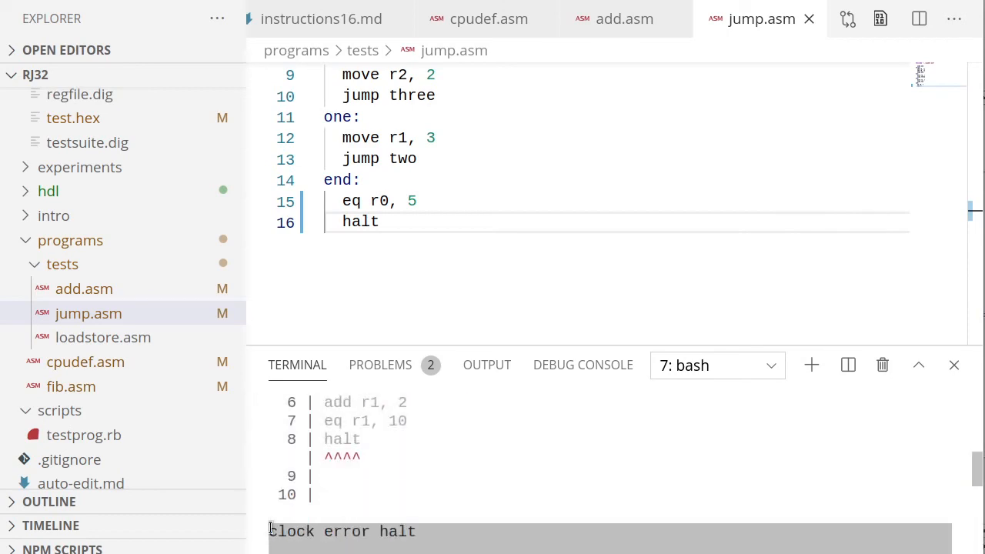
scroll(409, 459, up, 1)
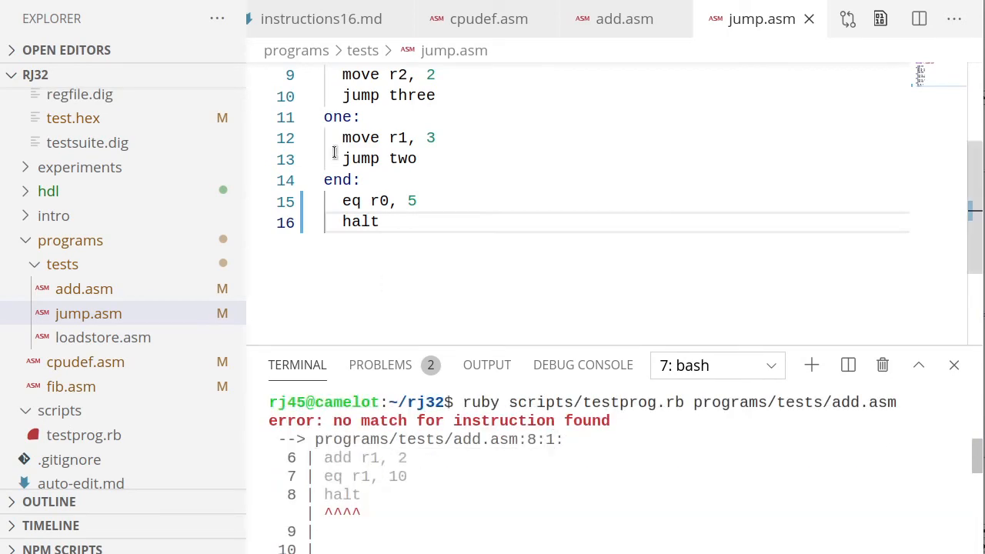
Add a halt rule to cpudef.asm, save it, and check the 1`16 halt encoding.
click(471, 31)
scroll(493, 213, up, 1)
key(Return)
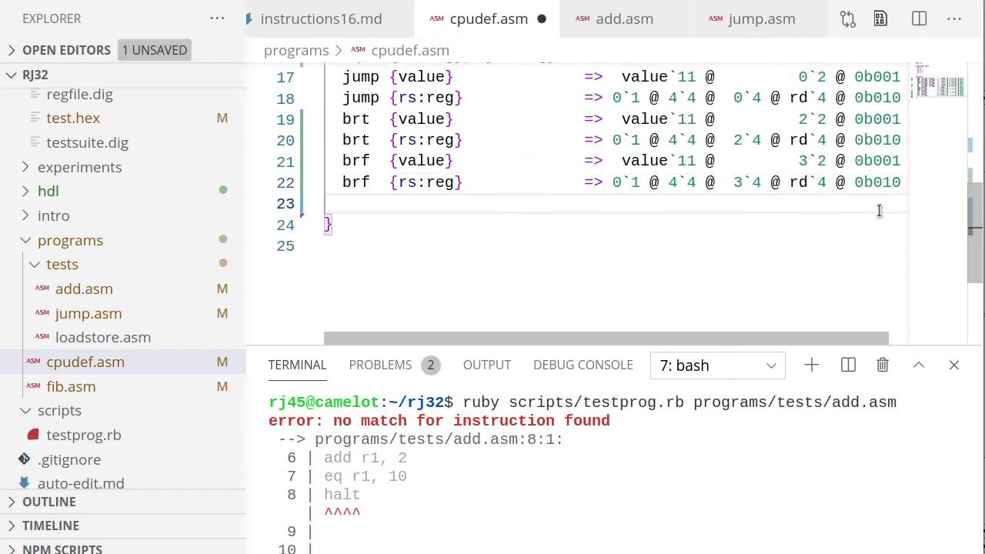
key(Return)
text(halt                      => 1`16)
key(ctrl+s)
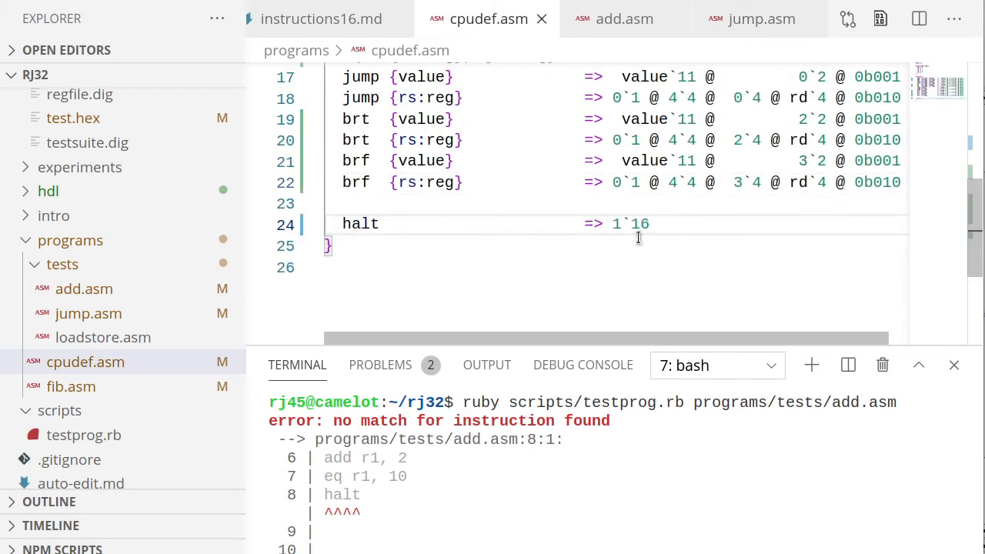
scroll(603, 225, up, 2)
scroll(590, 211, down, 1)
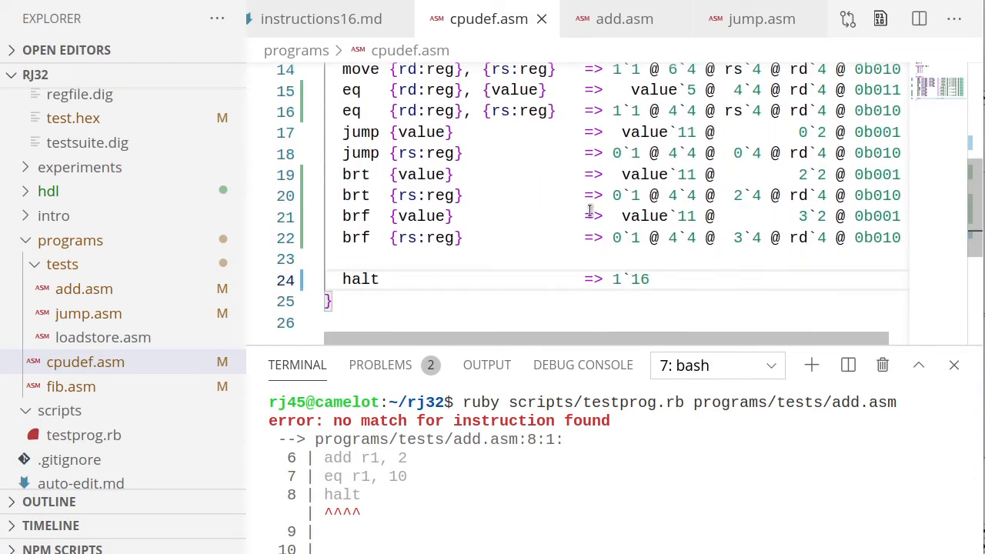
double_click(620, 280)
double_click(639, 279)
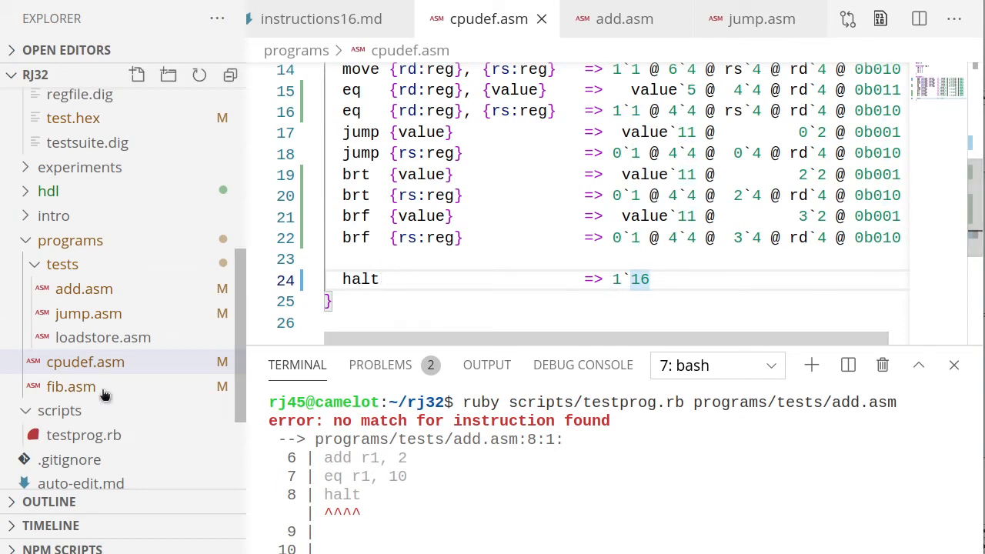
Rerun the add.asm test script and copy its generated test data output.
click(557, 470)
key(Up)
key(Return)
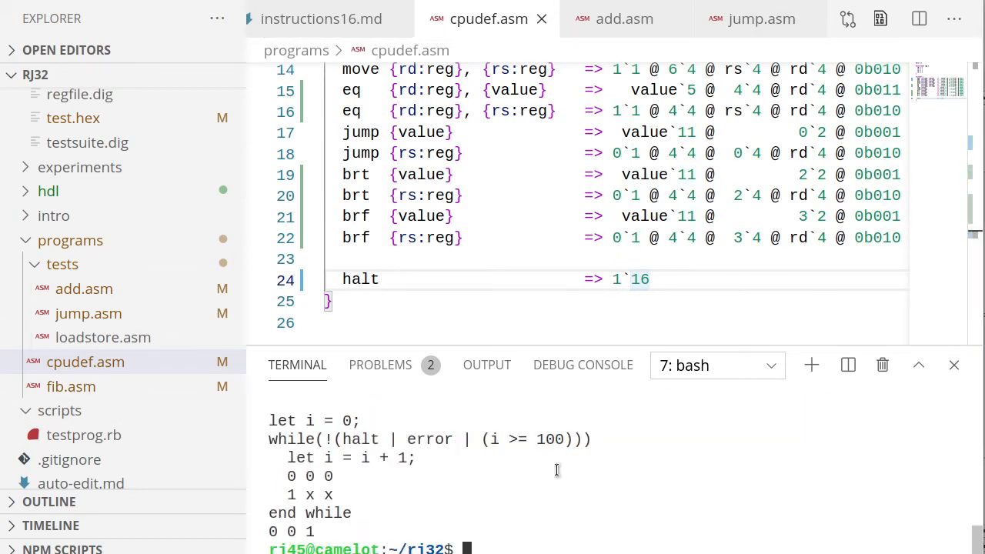
scroll(558, 470, up, 5)
scroll(571, 449, down, 1)
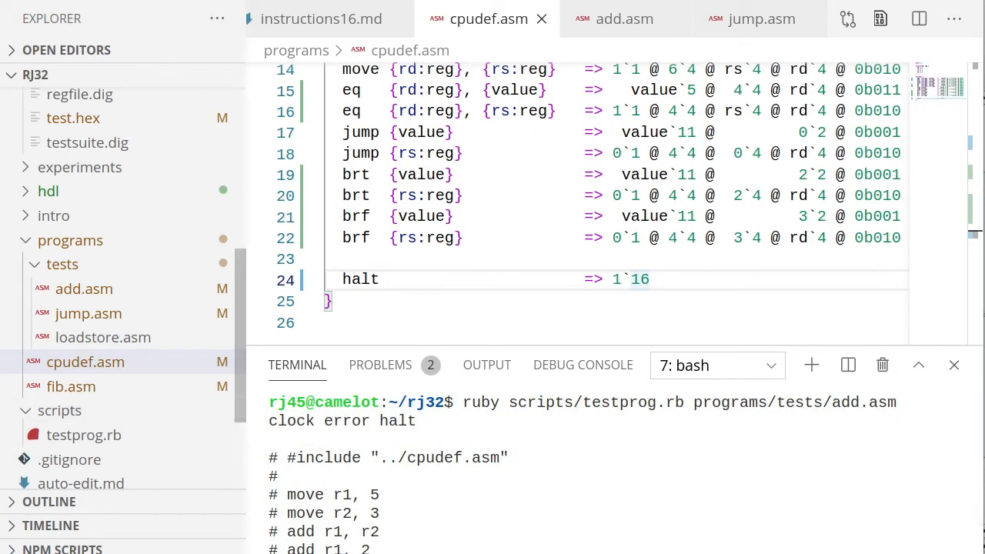
drag(270, 422, 344, 531)
right_click(378, 464)
click(409, 524)
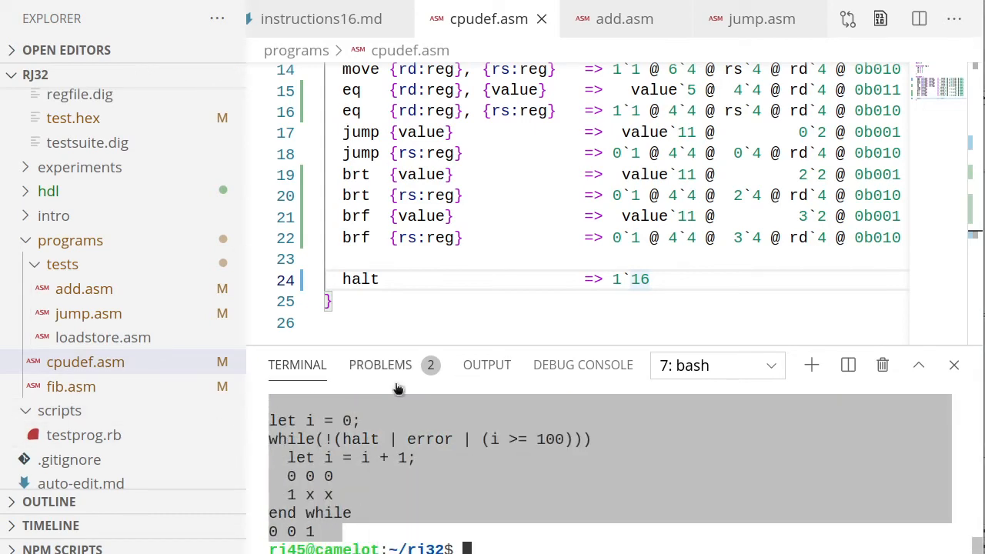
Reopen testsuite.dig from Digital's recent circuits, answering the save-changes prompt.
key(alt+Tab)
click(21, 12)
mouse_move(79, 113)
click(286, 143)
click(410, 307)
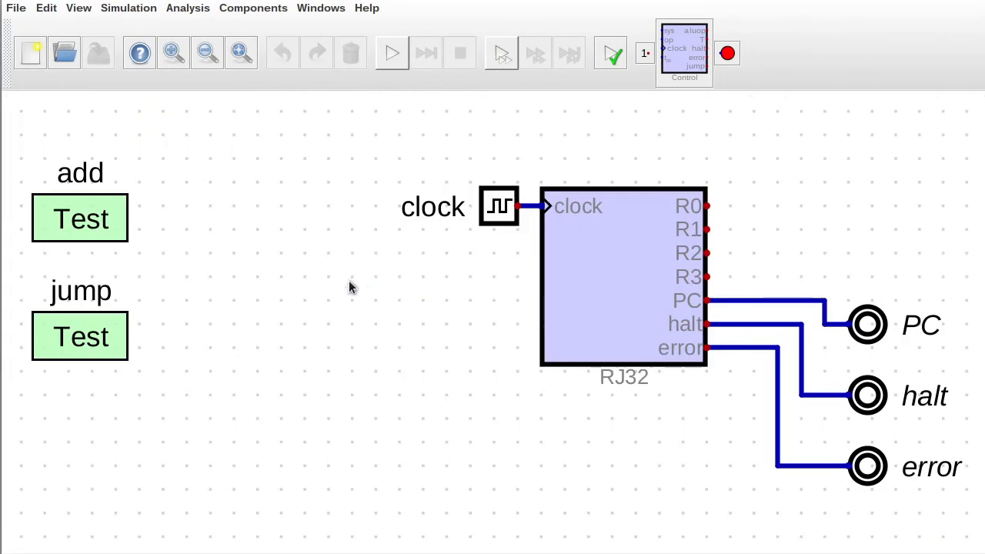
Replace the add test's data with the pasted add.asm output and run it.
right_click(36, 230)
click(127, 219)
drag(415, 331, 352, 80)
key(ctrl+v)
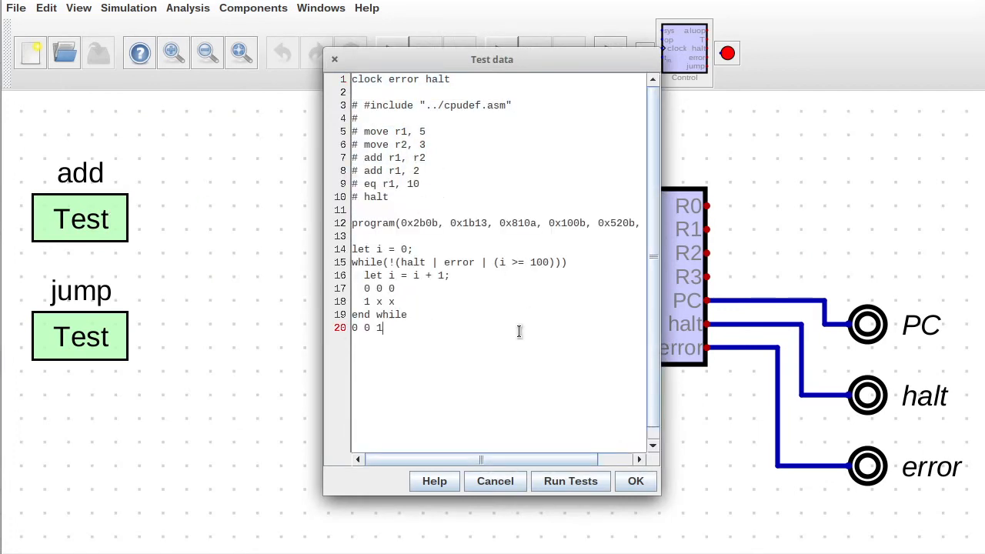
click(581, 483)
click(320, 68)
click(635, 482)
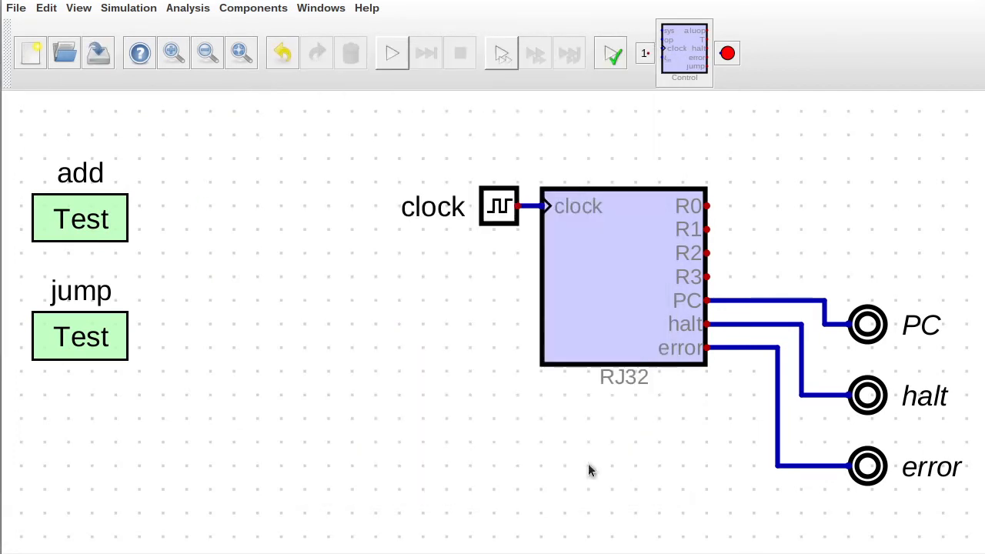
Open the jump test's data and copy the generated jump.asm test output from the terminal.
right_click(85, 348)
click(173, 337)
key(alt+Tab)
click(483, 468)
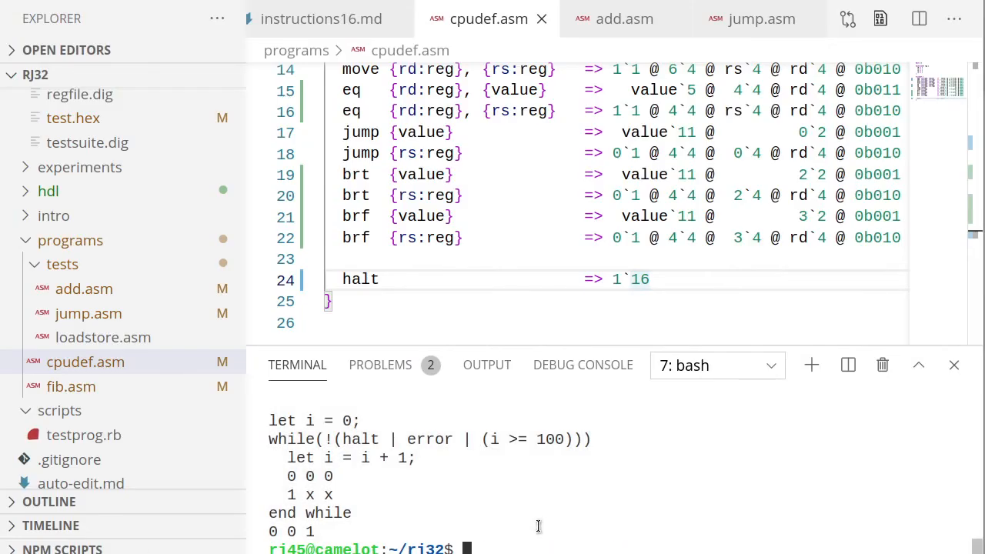
drag(316, 531, 271, 476)
right_click(411, 493)
click(437, 550)
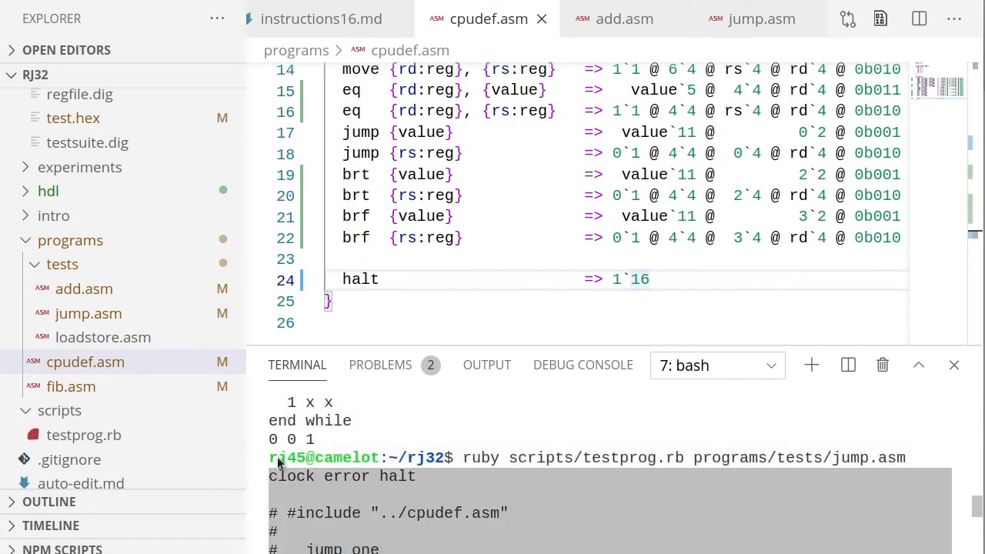
Replace the jump test's data with the copied output, run it, and accept the edit.
key(alt+Tab)
key(ctrl+a)
key(ctrl+v)
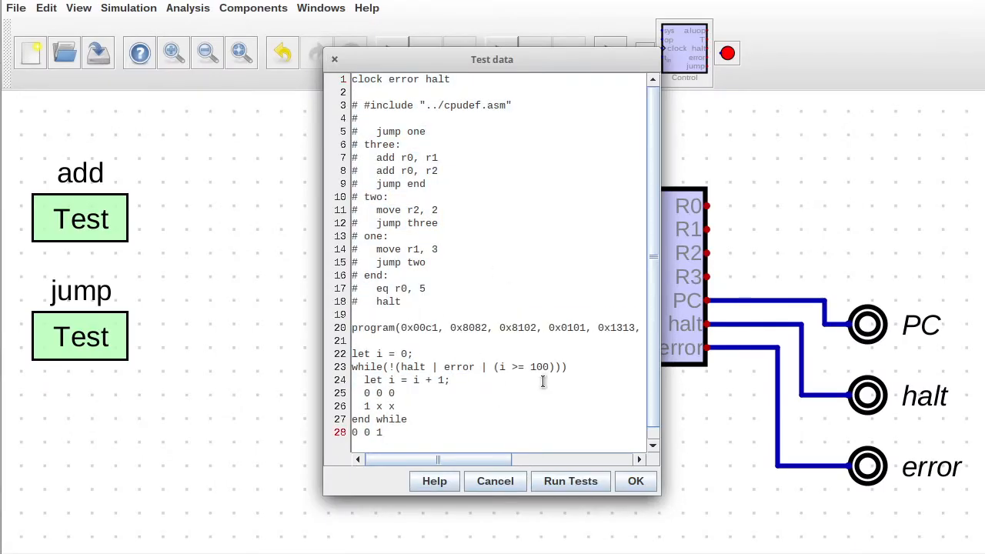
click(573, 482)
click(320, 69)
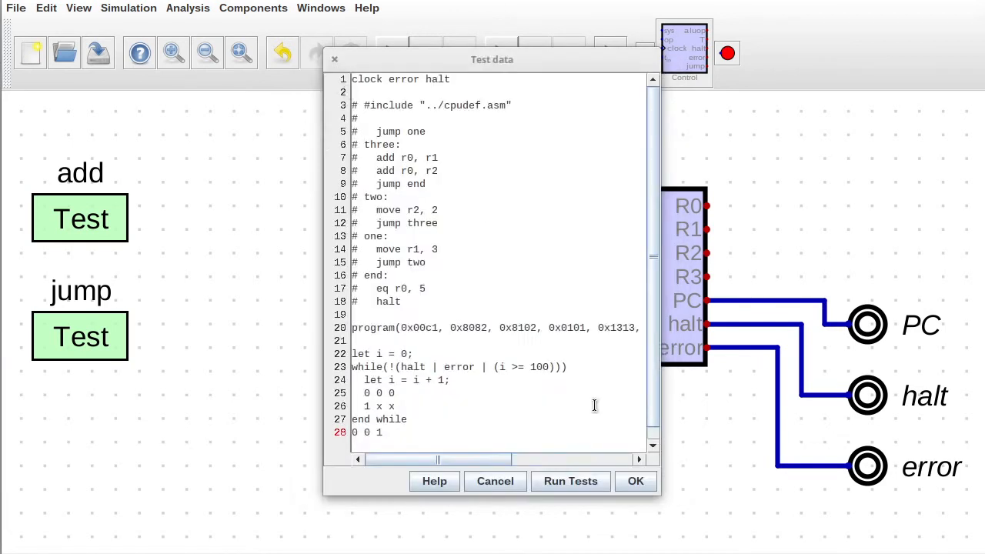
click(628, 479)
Reopen the add test's settings to review its data.
right_click(98, 221)
drag(110, 176, 311, 214)
key(Return)
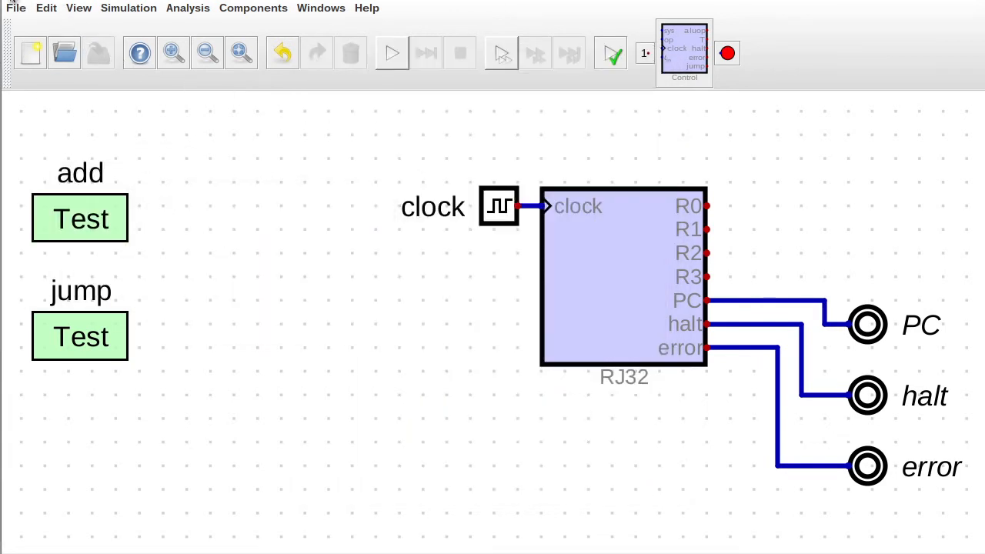
key(alt+Tab)
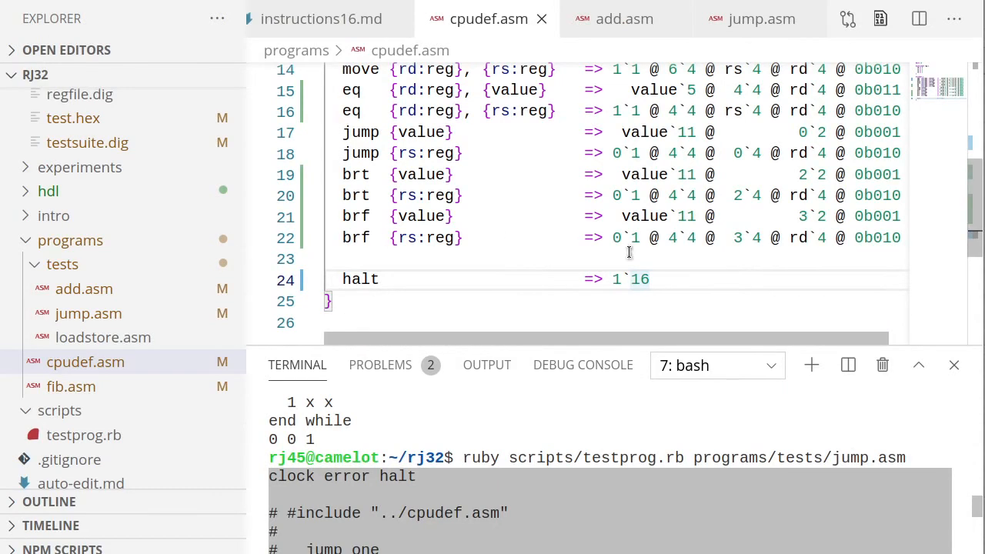
key(alt+Tab)
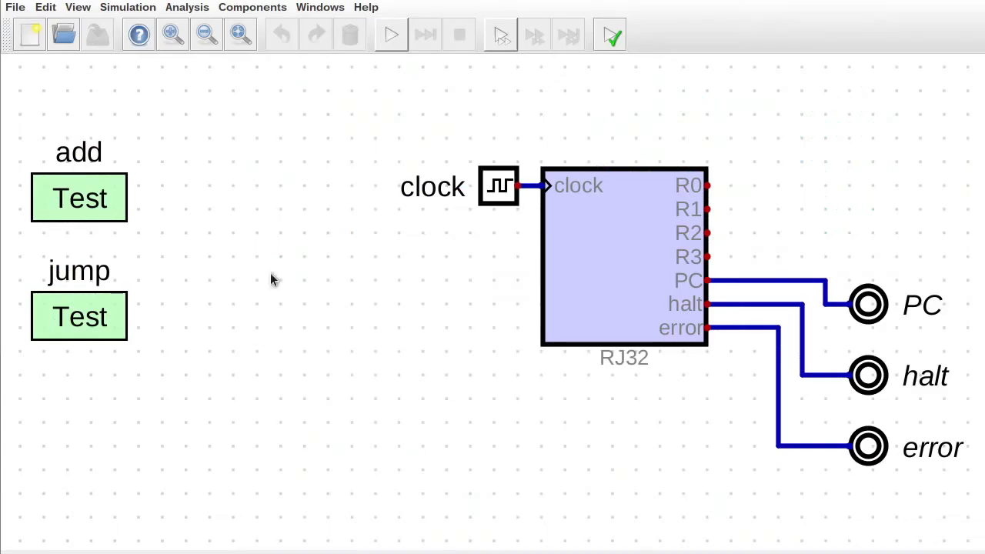
right_click(99, 197)
click(157, 196)
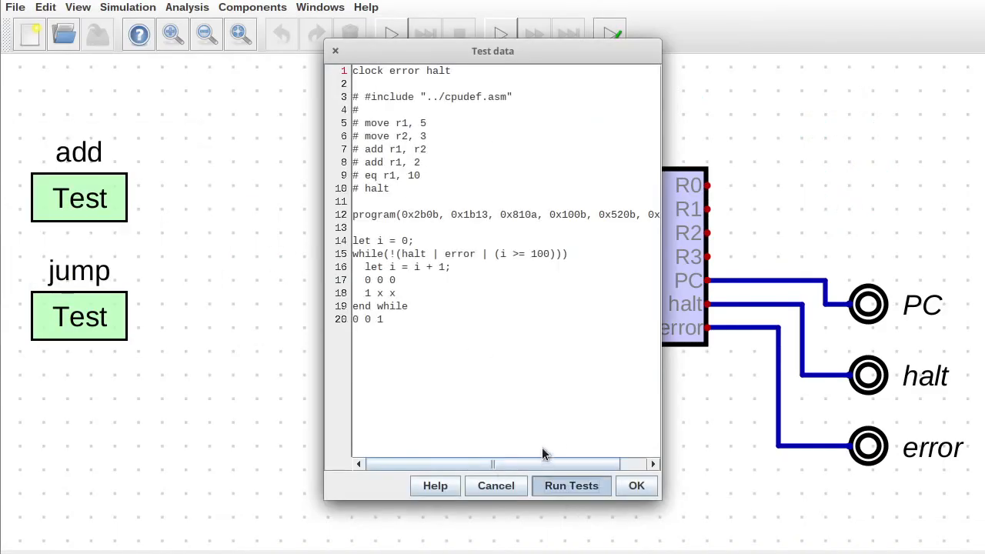
scroll(555, 292, down, 3)
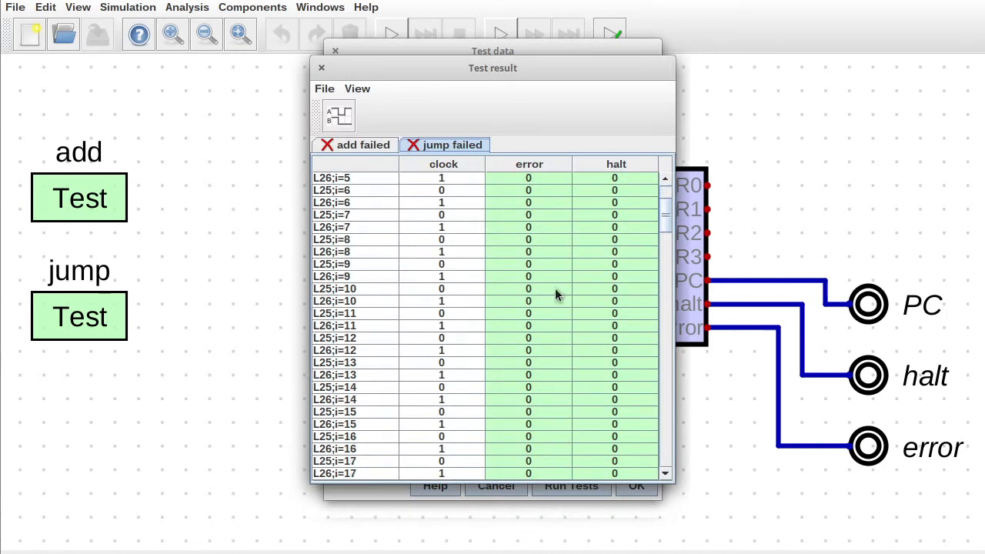
scroll(555, 288, down, 20)
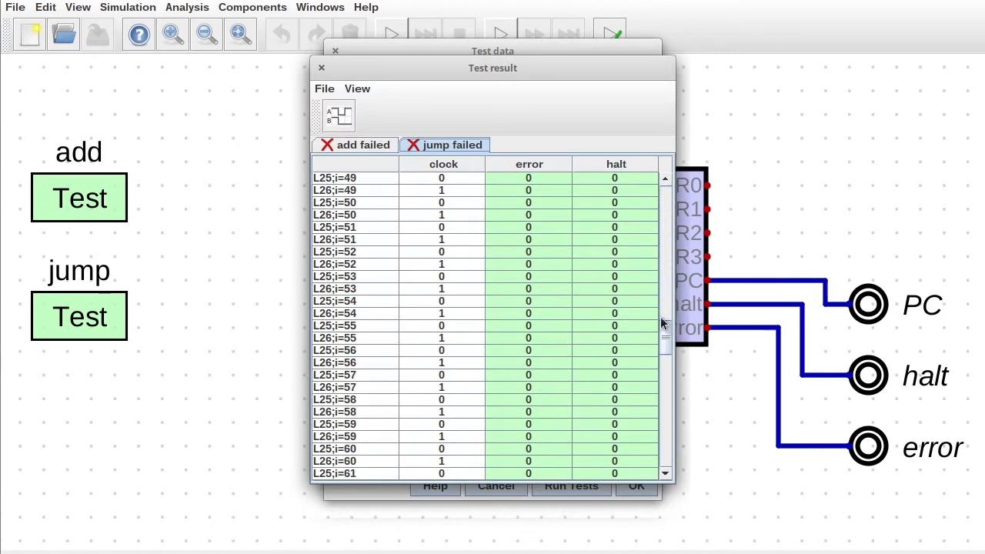
drag(671, 333, 653, 172)
click(321, 68)
click(336, 52)
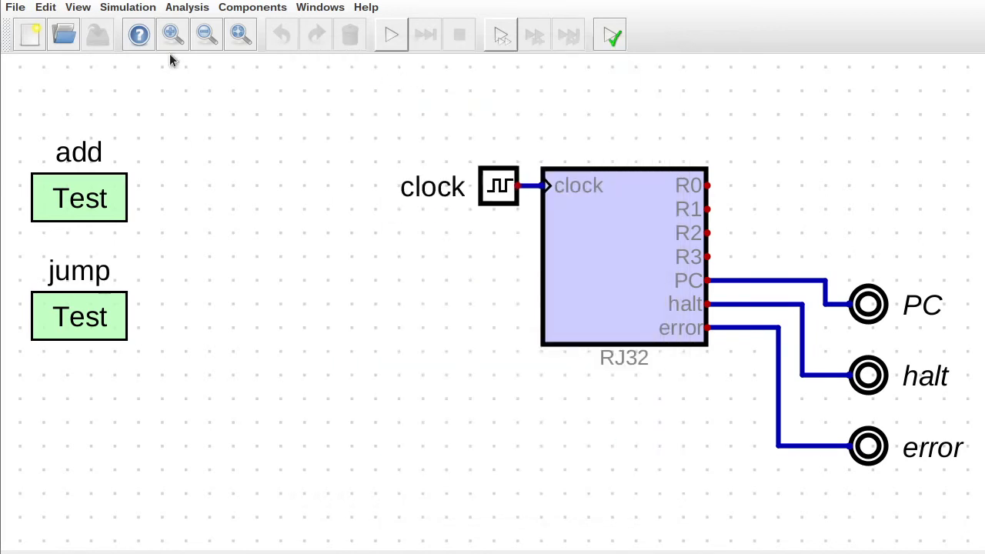
click(15, 7)
Open the Control subcircuit from frontpanel.dig and simulate it with op=1, sys and t_in high.
mouse_move(187, 121)
click(327, 126)
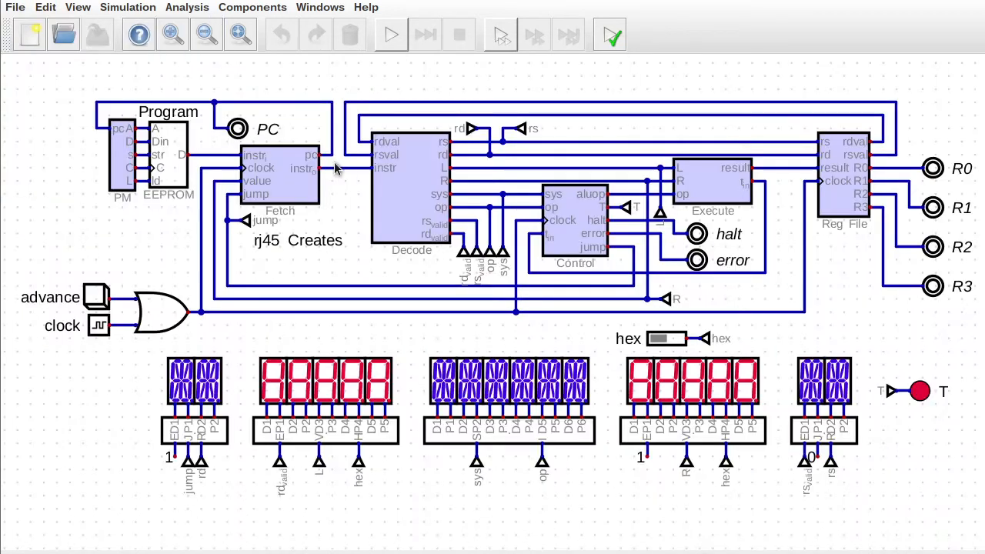
right_click(575, 245)
click(614, 243)
click(407, 56)
click(329, 264)
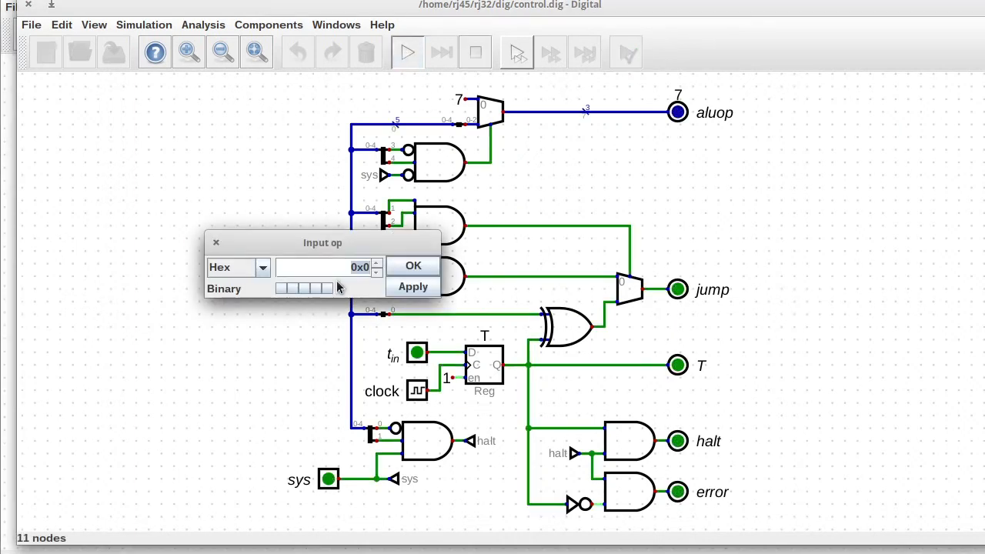
click(337, 286)
click(414, 267)
click(329, 479)
click(417, 353)
click(418, 391)
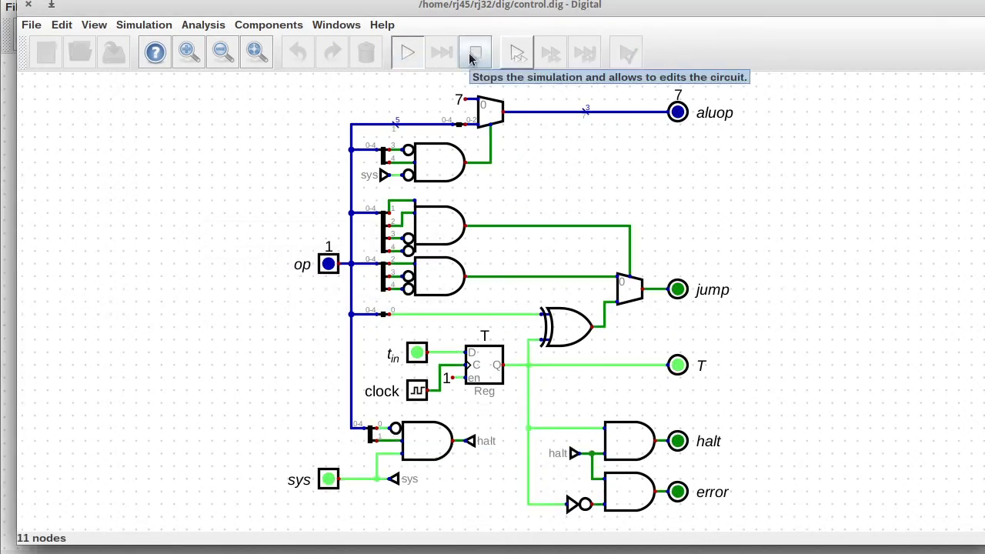
Make the halt AND gate invert its second input (In_2) instead of its first.
click(475, 52)
click(419, 441)
click(470, 475)
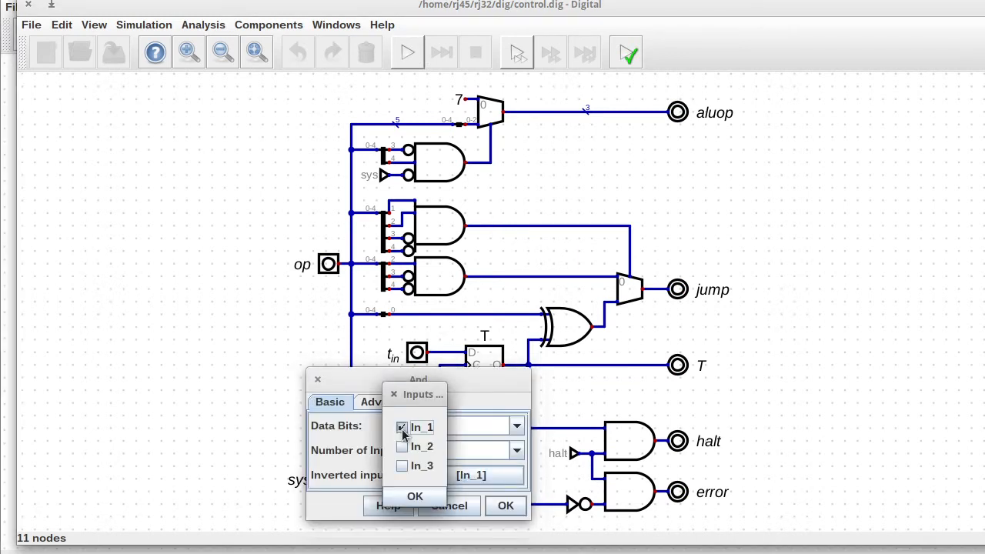
click(415, 497)
click(506, 506)
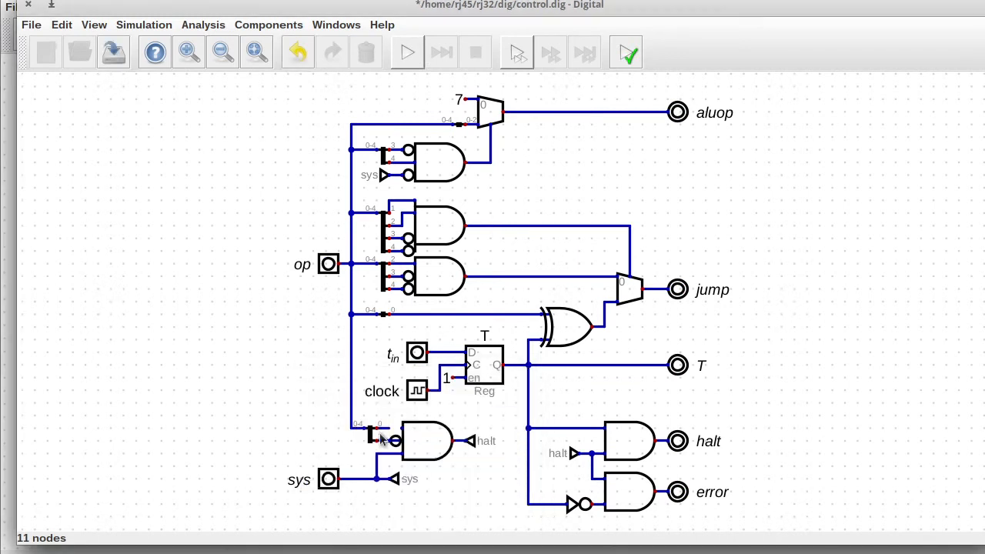
Re-simulate with sys high, op=1 and t_in high to confirm halt goes high, then close Control.
click(407, 53)
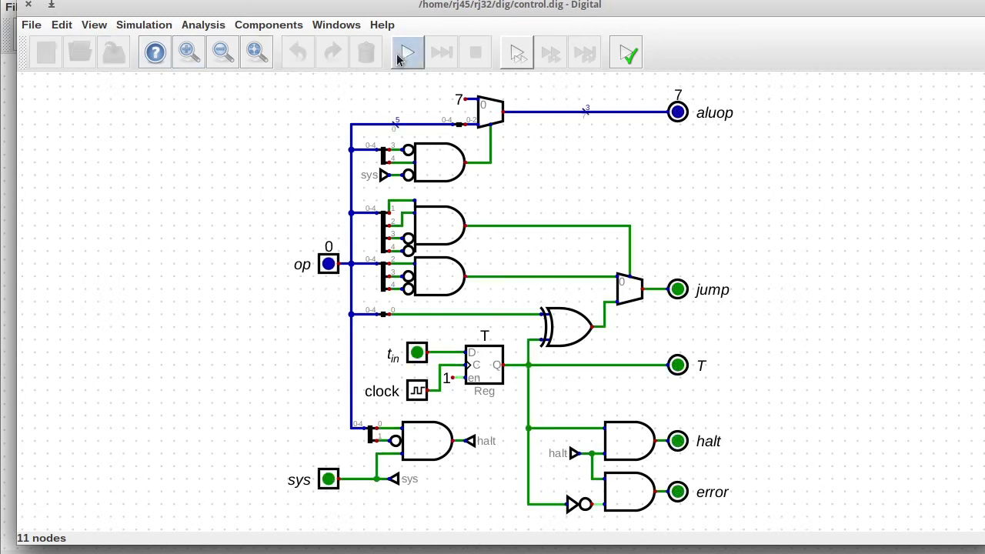
click(329, 479)
click(329, 263)
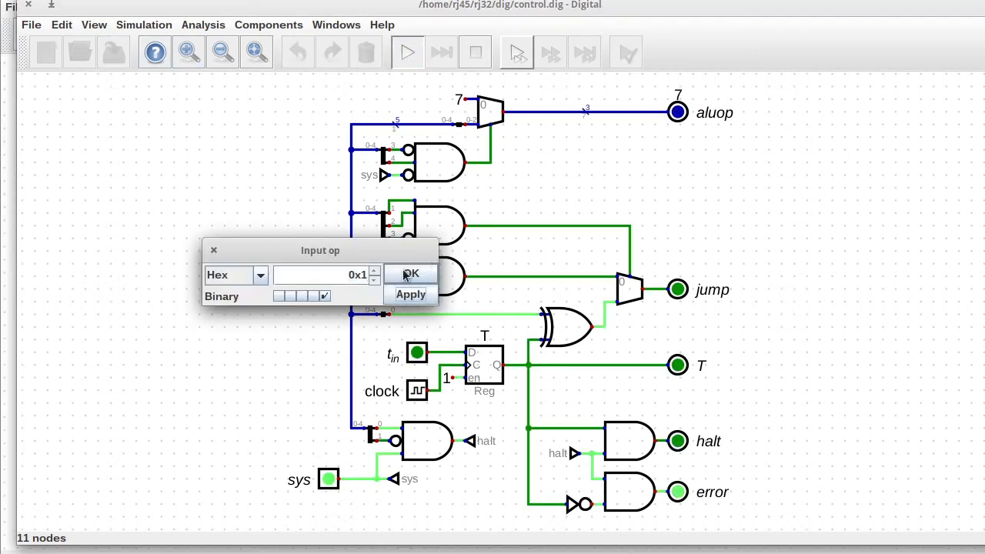
click(409, 274)
click(417, 352)
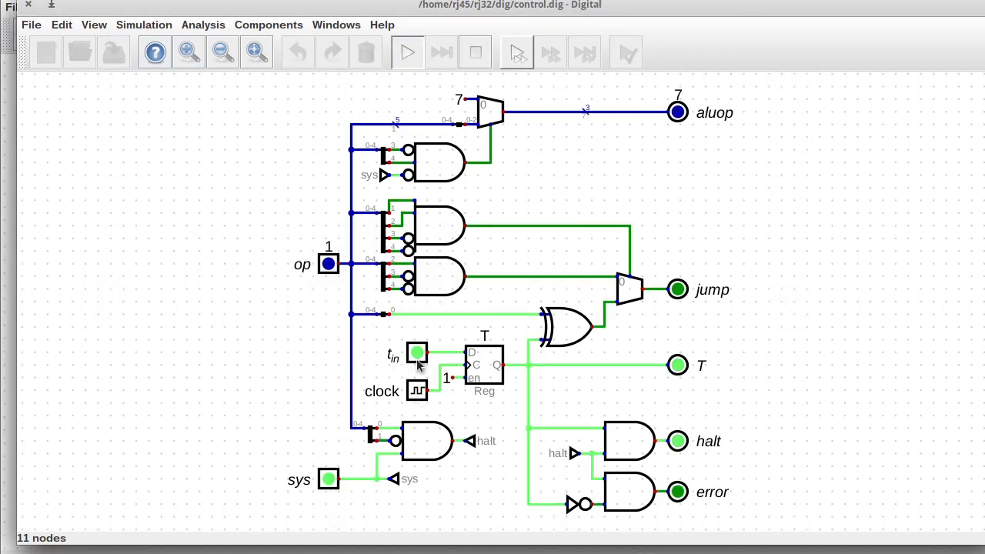
click(476, 52)
click(28, 5)
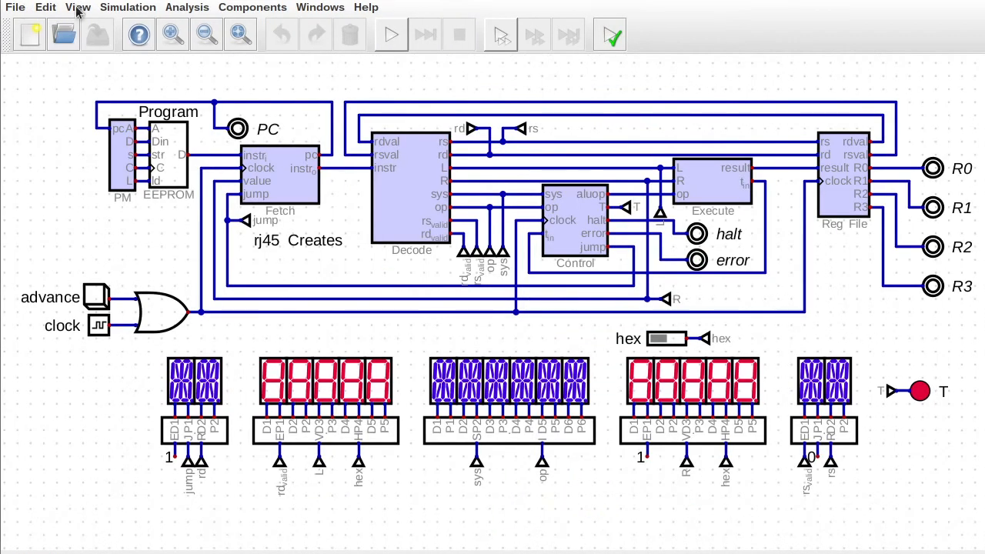
Run all tests, then reopen testsuite.dig and run the jump test's checks, which fail.
click(128, 7)
click(200, 266)
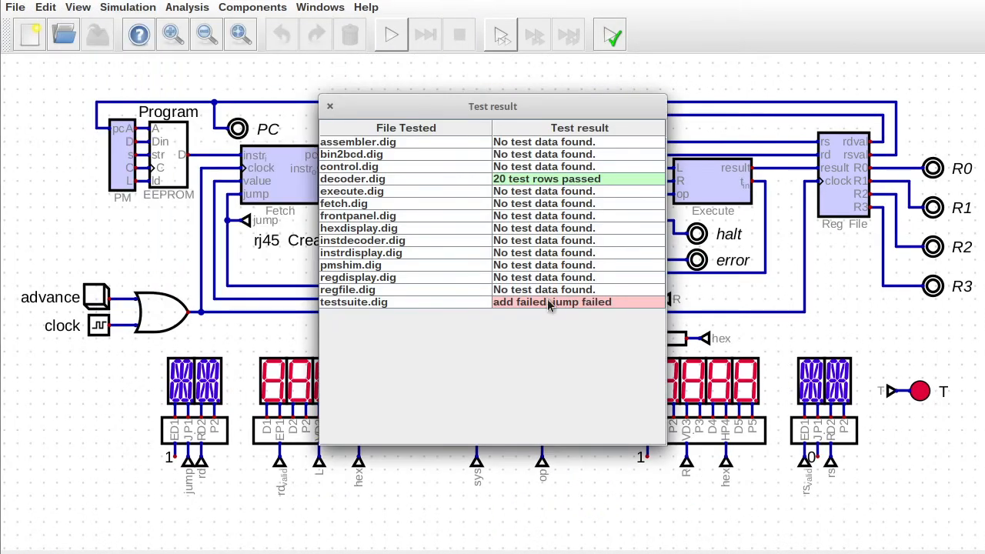
click(330, 107)
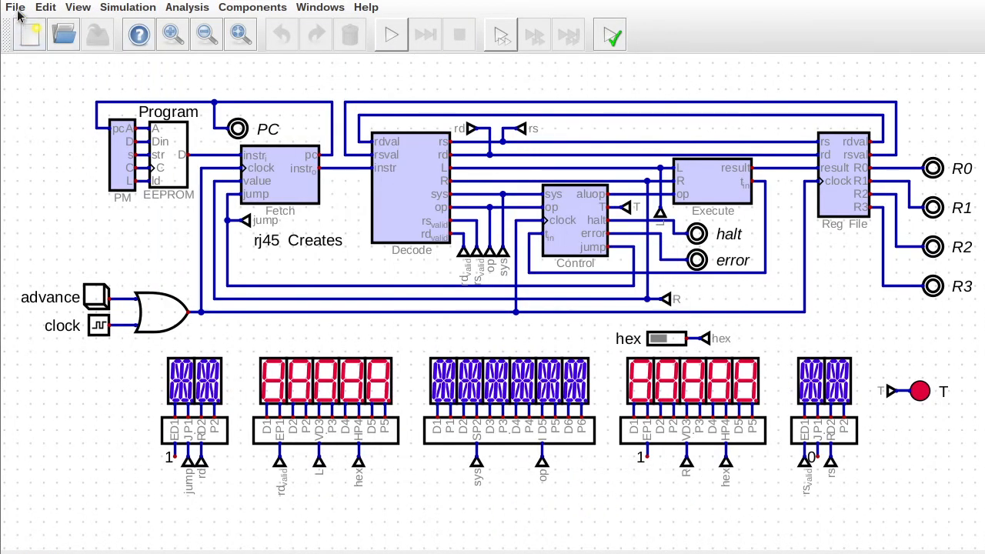
click(15, 7)
mouse_move(116, 111)
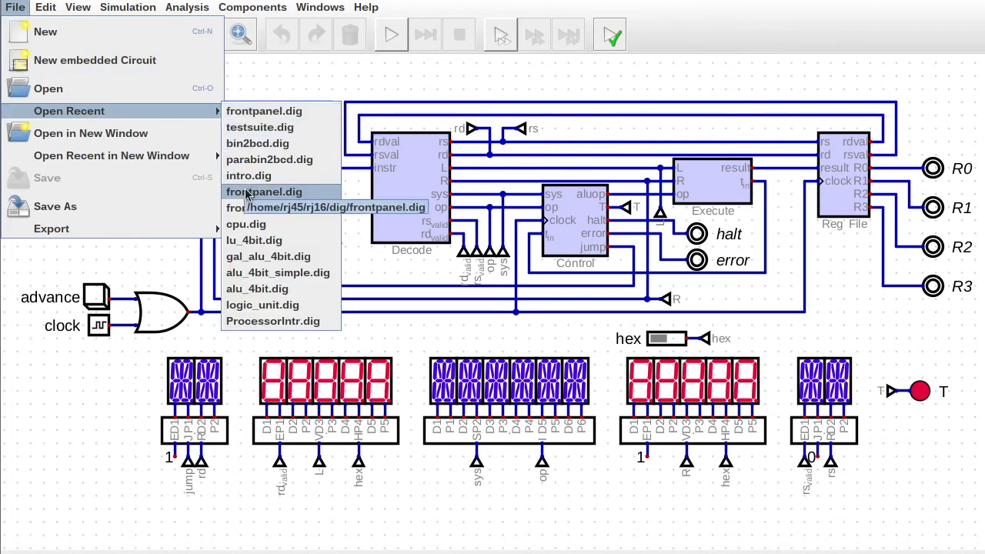
click(273, 127)
click(72, 318)
click(546, 486)
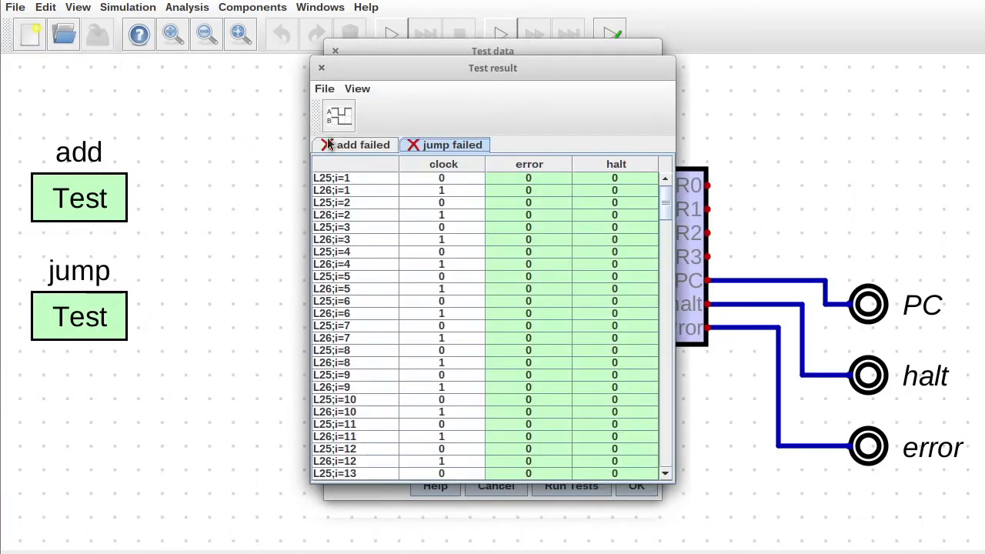
mouse_move(664, 204)
mouse_down()
mouse_move(664, 330)
mouse_move(664, 208)
mouse_up()
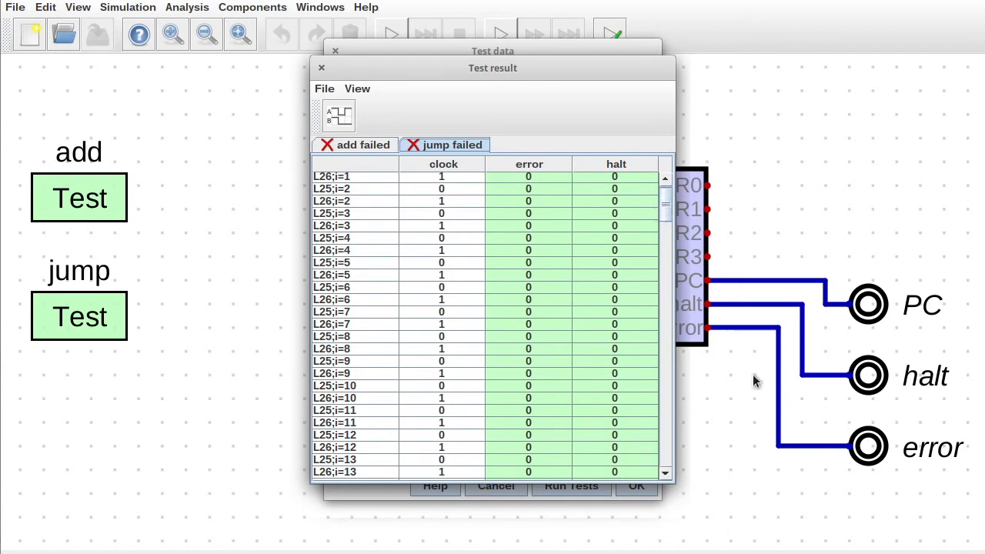
click(321, 67)
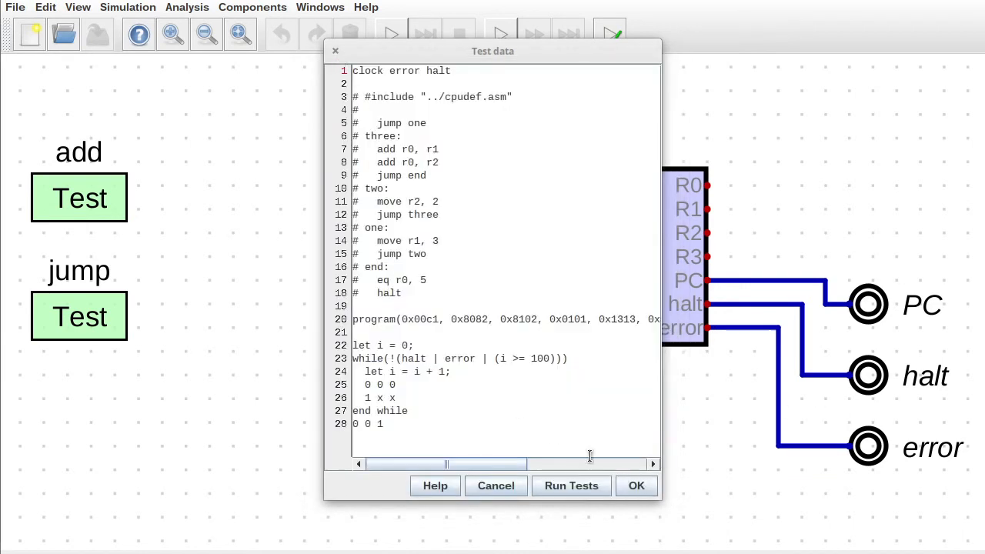
click(627, 486)
Reload frontpanel.dig, start the simulation, advance the CPU one step and open the Decode subcircuit.
click(15, 7)
mouse_move(100, 106)
click(274, 126)
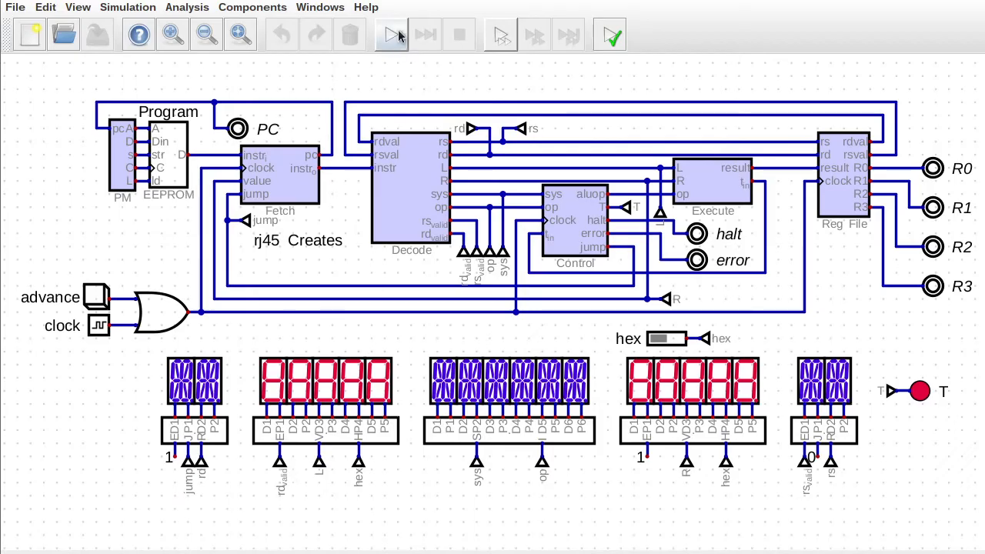
click(393, 36)
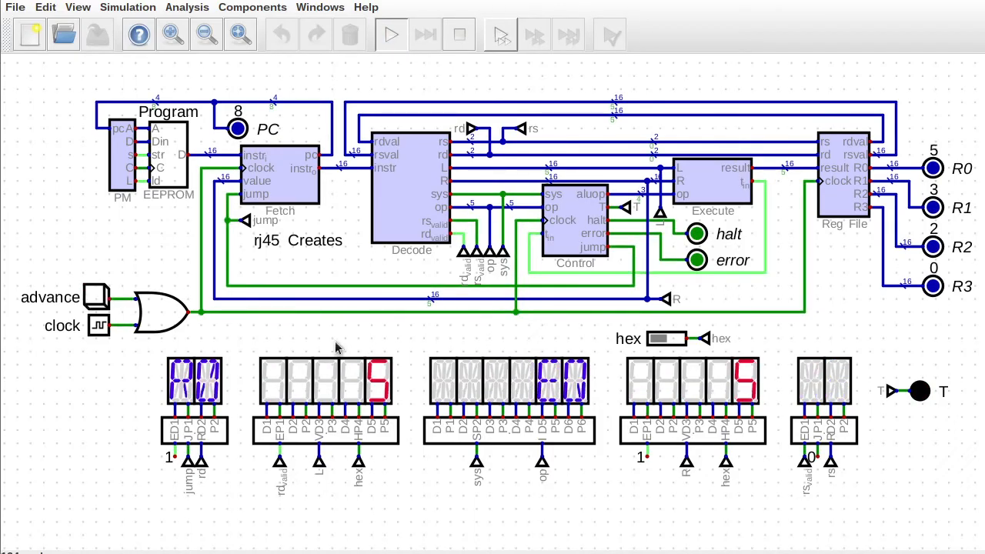
click(87, 302)
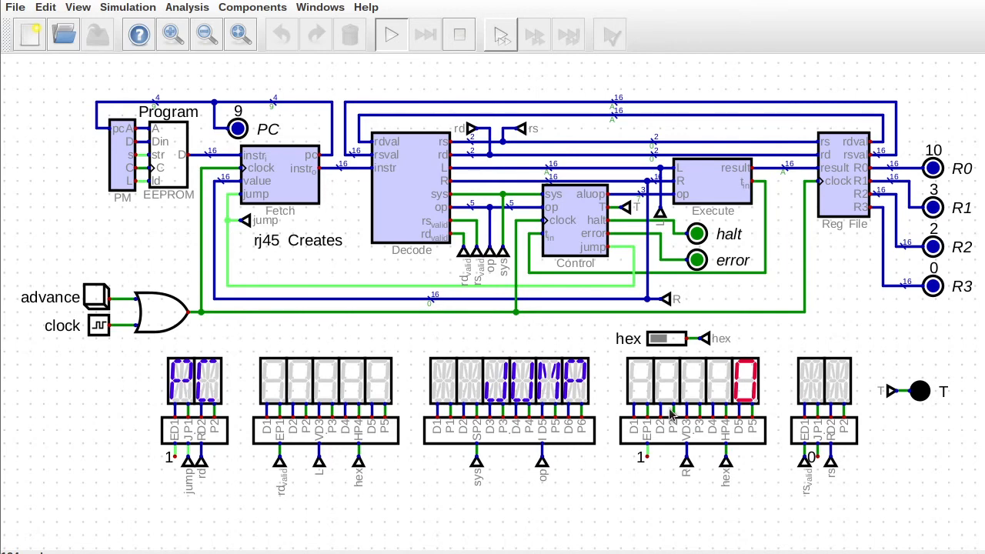
click(400, 219)
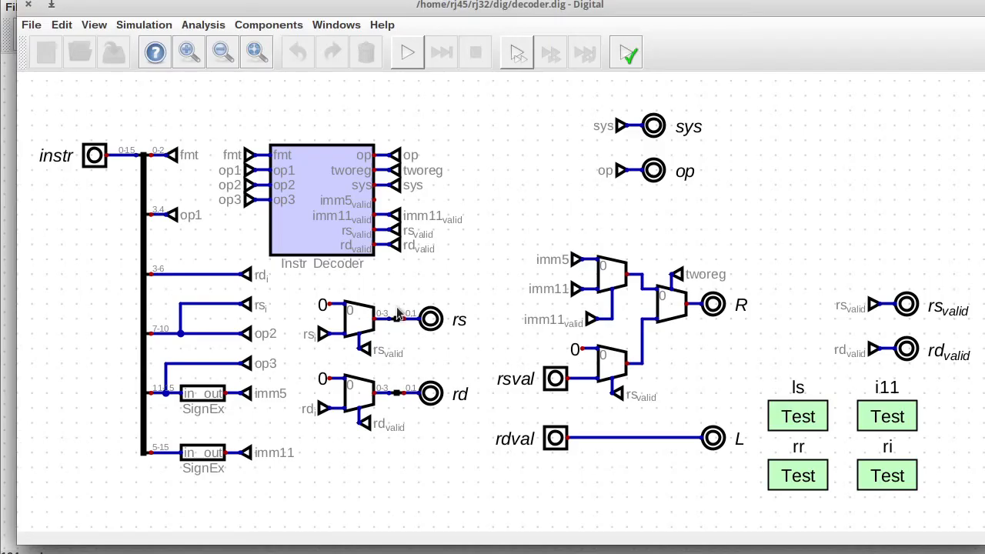
Open instdecoder.dig from the decoder and simulate it, leaving the fmt input at 0.
click(358, 235)
click(184, 132)
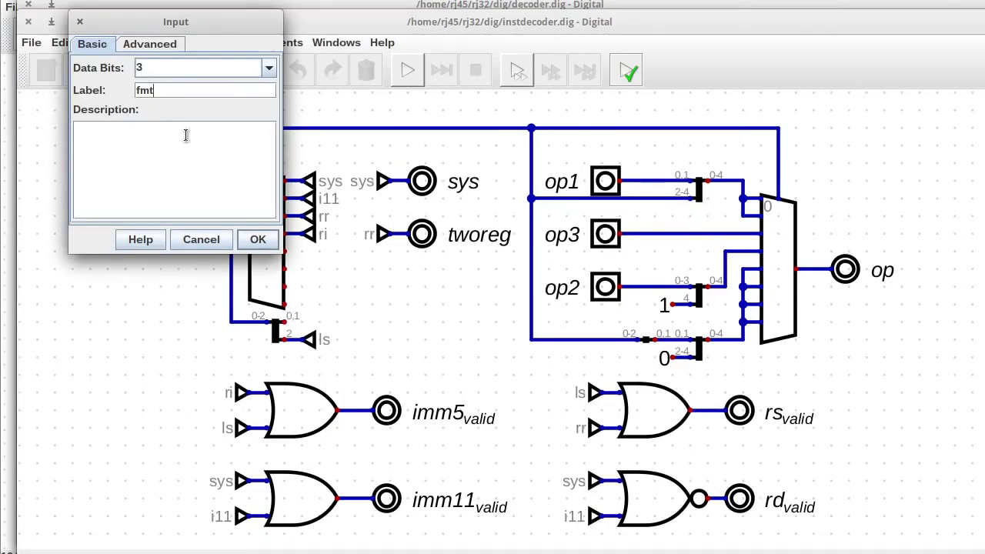
click(201, 239)
click(407, 70)
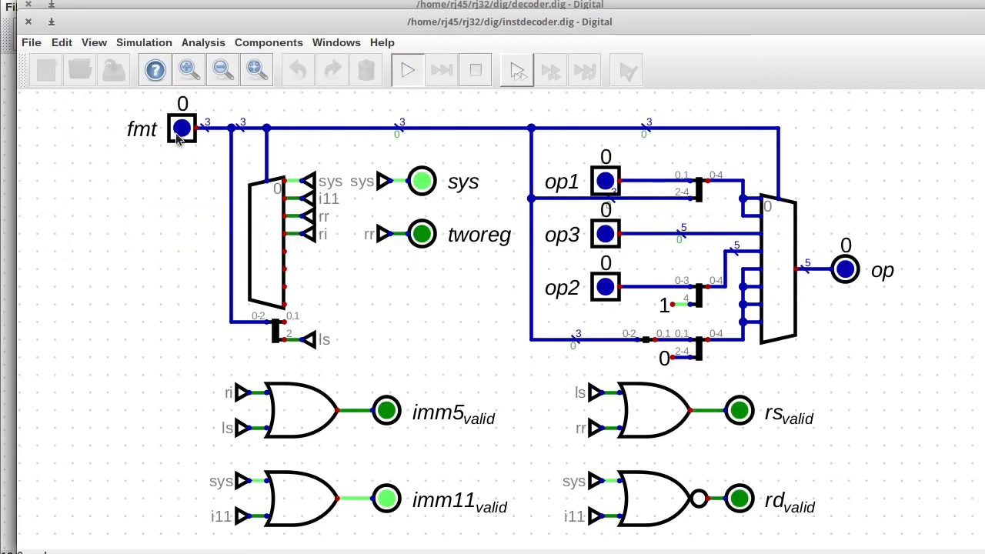
click(180, 133)
click(263, 137)
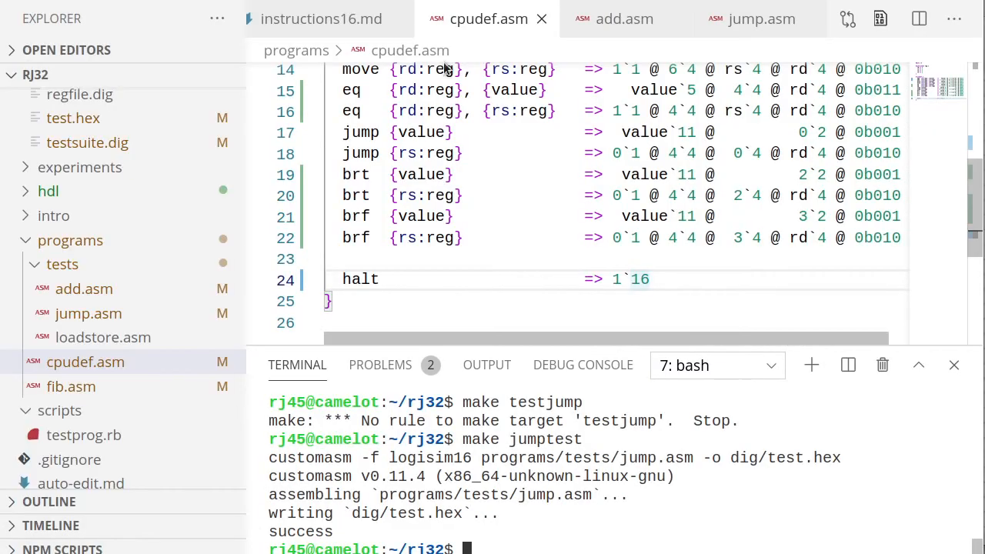
Append '@ 0b000' to the halt line and change its 16 width to 2.
click(679, 279)
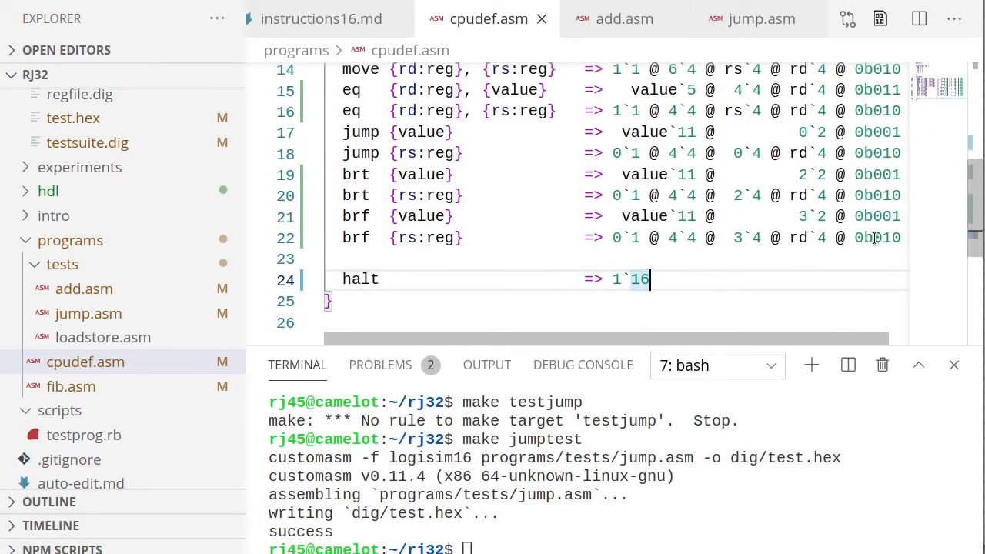
drag(838, 238, 899, 237)
click(818, 279)
text(@ 0b010)
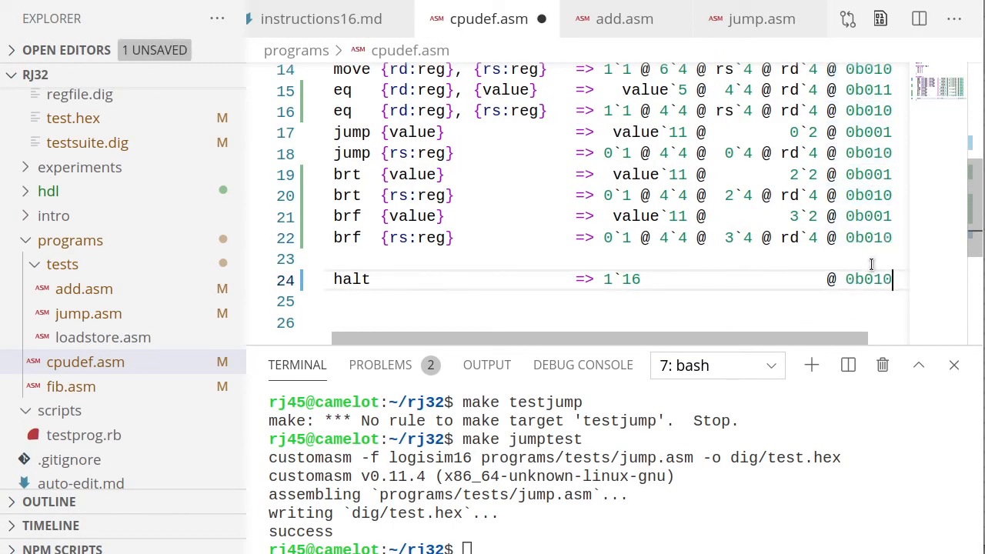
key(Left)
key(BackSpace)
text(0)
double_click(630, 280)
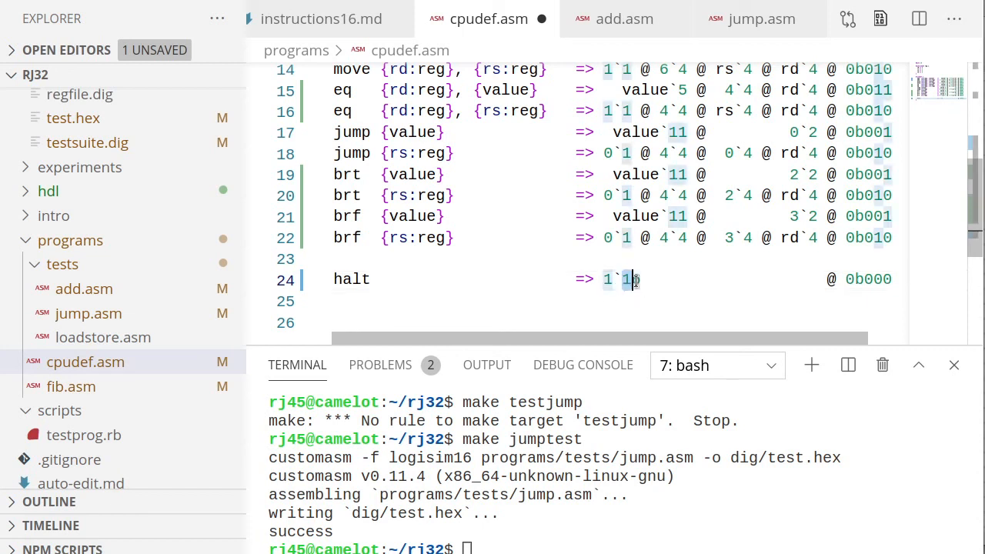
text(2)
Insert '0`11 @' before 1`2 and tidy spacing so halt reads '0`11 @ 1`2 @ 0b000'.
drag(821, 279, 642, 279)
key(BackSpace)
click(604, 278)
text(0`11 @)
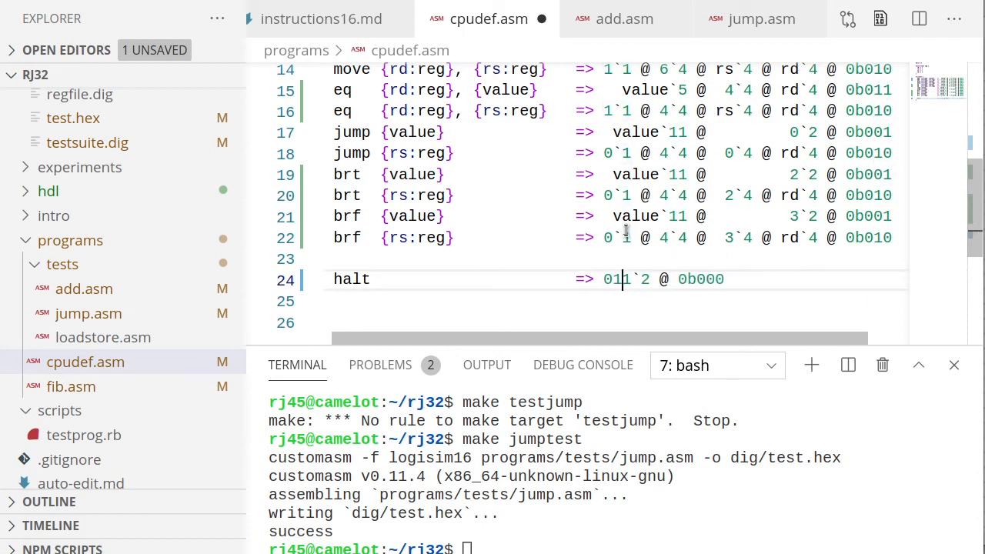
key(Left)
key(Right)
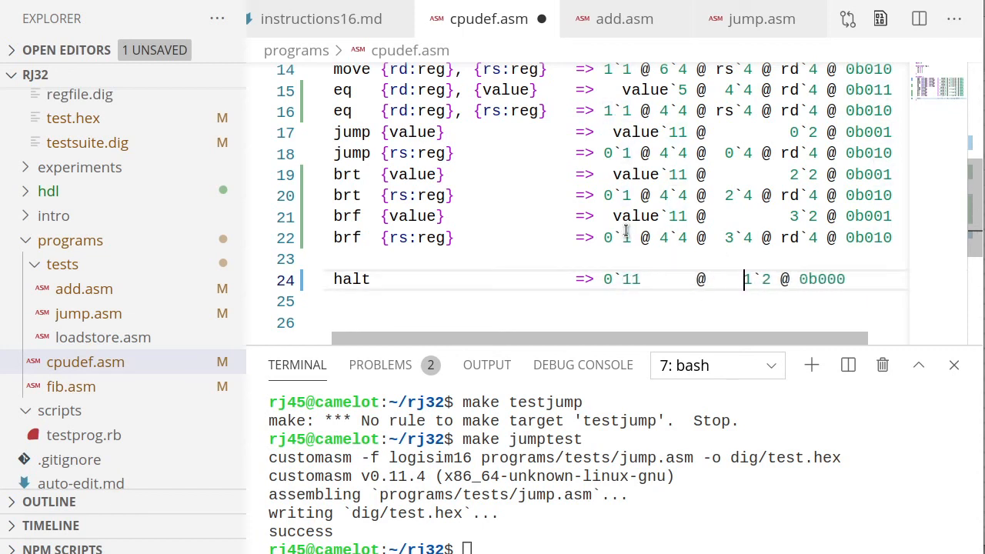
key(Left)
key(Left)
key(BackSpace)
key(BackSpace)
key(BackSpace)
key(BackSpace)
key(BackSpace)
key(BackSpace)
key(BackSpace)
key(BackSpace)
key(Left)
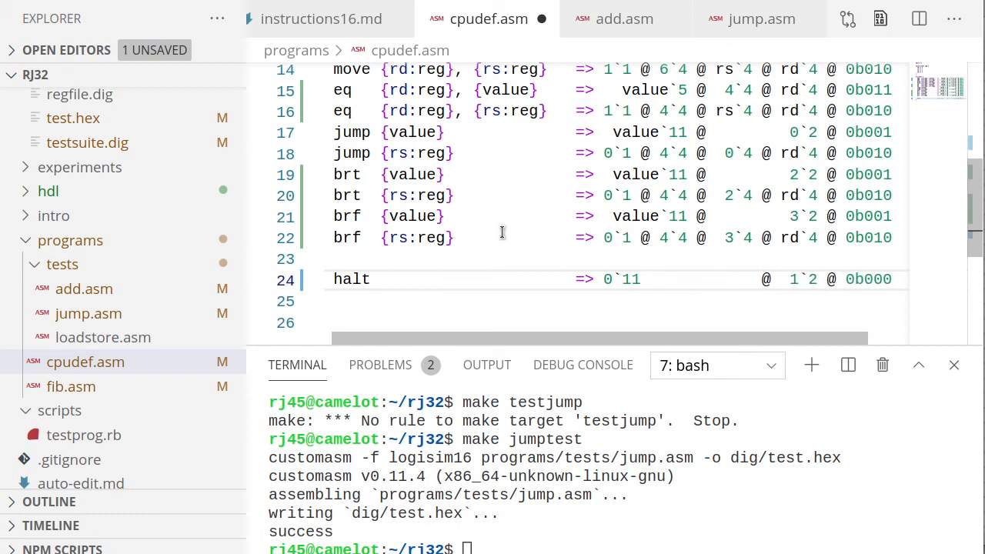
Save cpudef.asm and rerun testprog.rb on add.asm, selecting the generated test data.
key(ctrl+s)
key(Up)
key(Return)
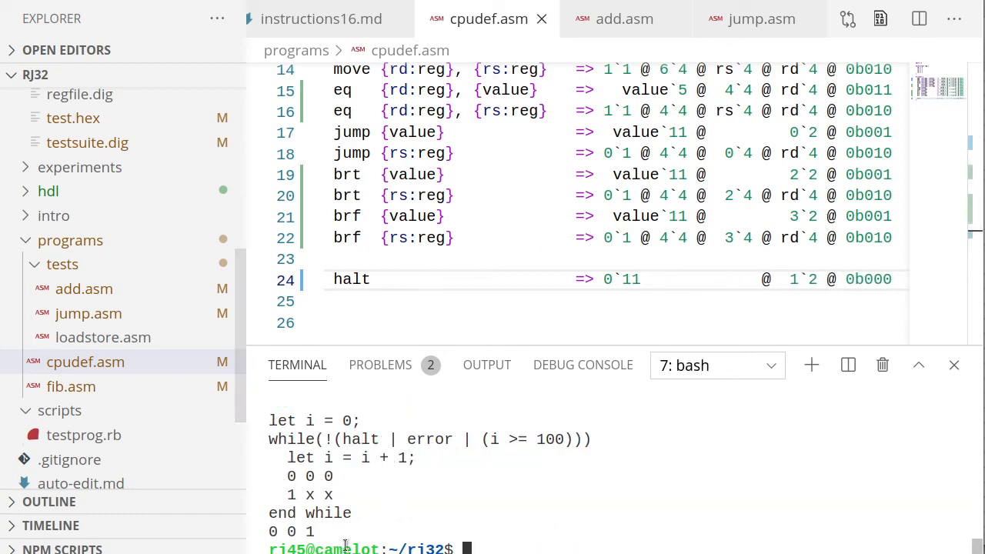
mouse_move(343, 538)
mouse_down()
mouse_move(298, 409)
mouse_move(329, 530)
mouse_up()
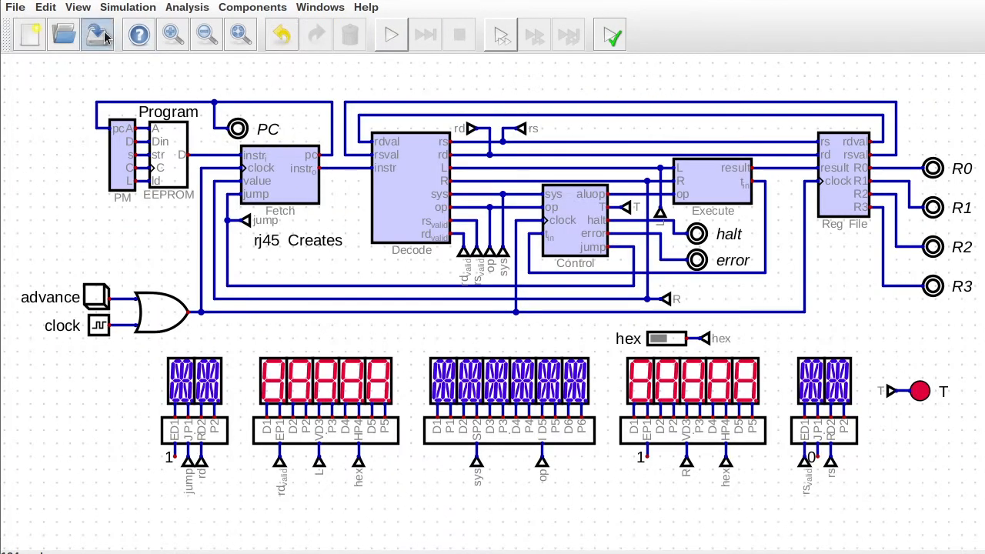
Reopen testsuite.dig, update the add test's data and run the add and jump tests.
click(16, 8)
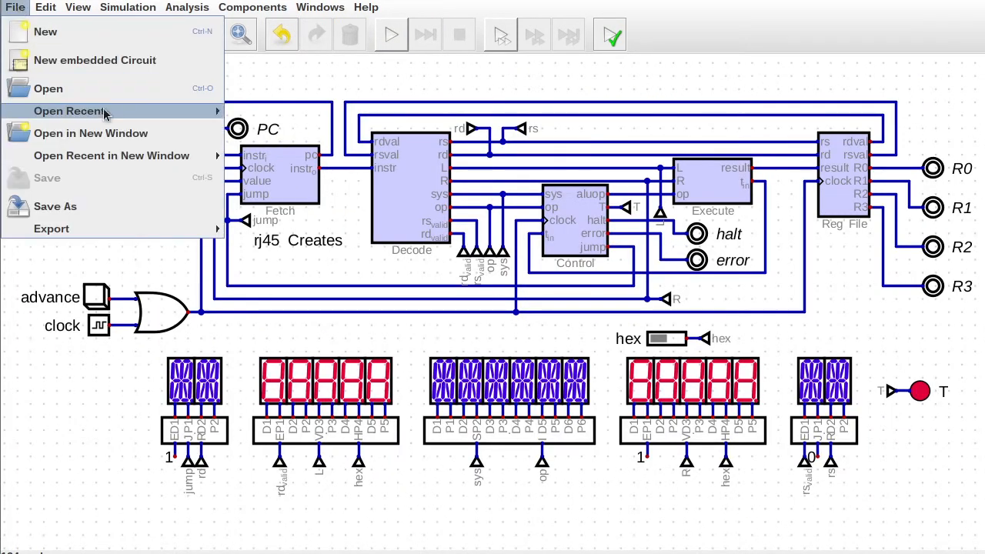
mouse_move(104, 112)
click(270, 261)
right_click(92, 197)
click(158, 194)
drag(425, 332, 329, 79)
click(474, 347)
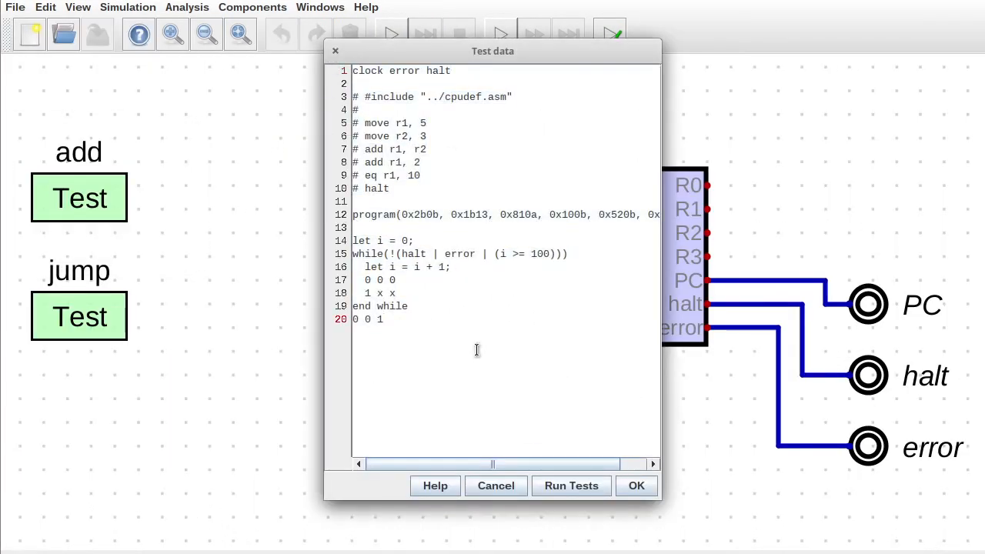
click(559, 483)
scroll(525, 313, down, 10)
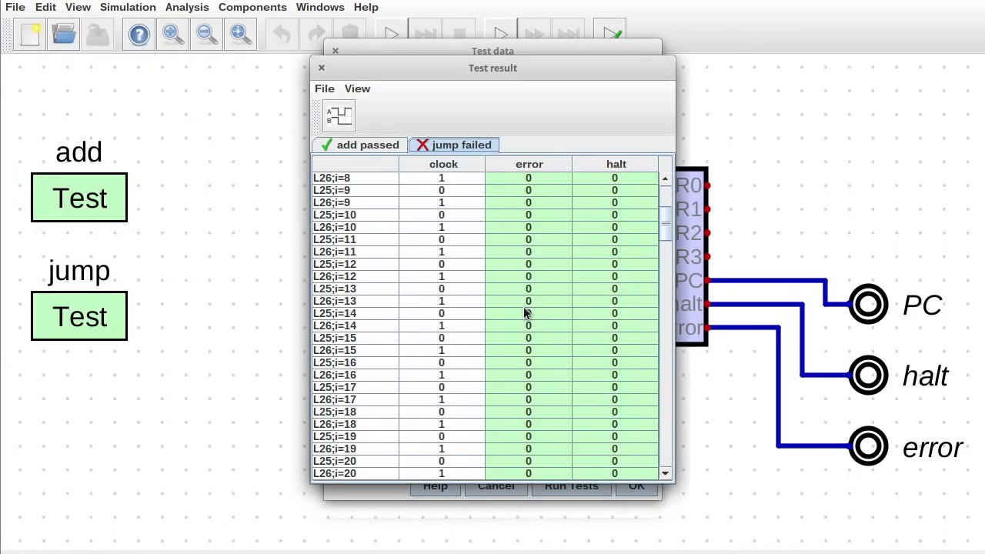
click(353, 145)
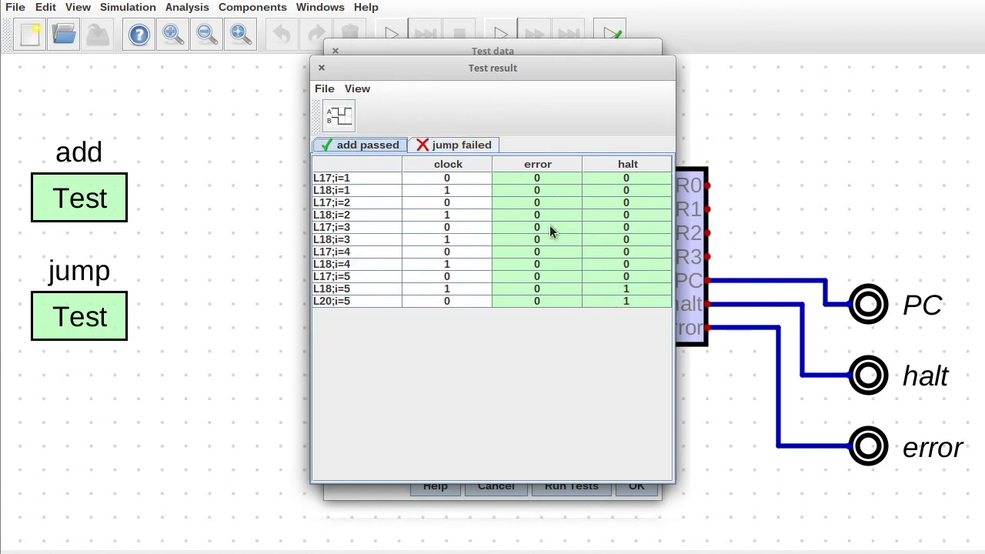
click(320, 69)
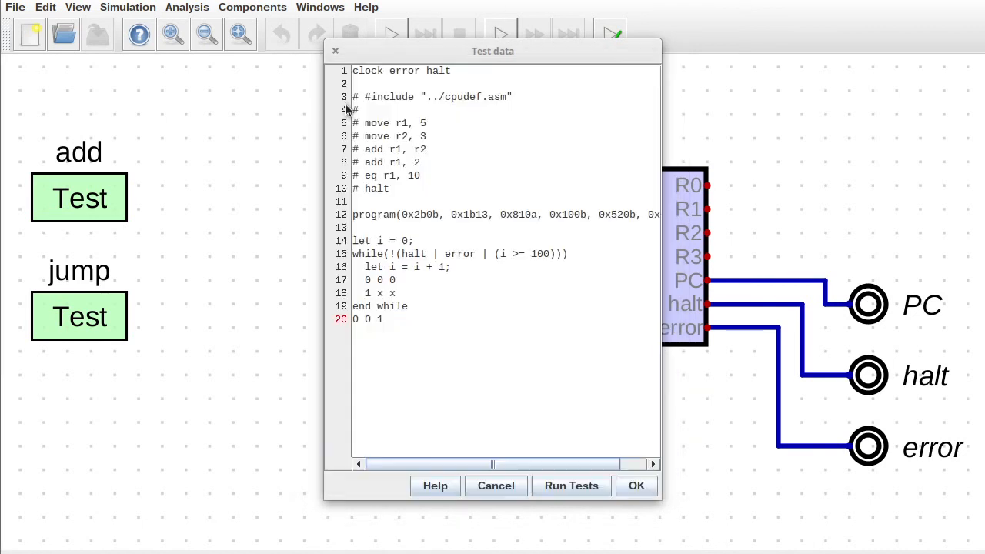
click(636, 486)
Rerun testprog.rb on jump.asm in the terminal and copy the generated test data.
key(alt+Tab)
scroll(497, 464, up, 7)
key(Up)
key(Left)
key(Left)
key(Left)
key(Left)
key(BackSpace)
key(BackSpace)
key(BackSpace)
text(jump)
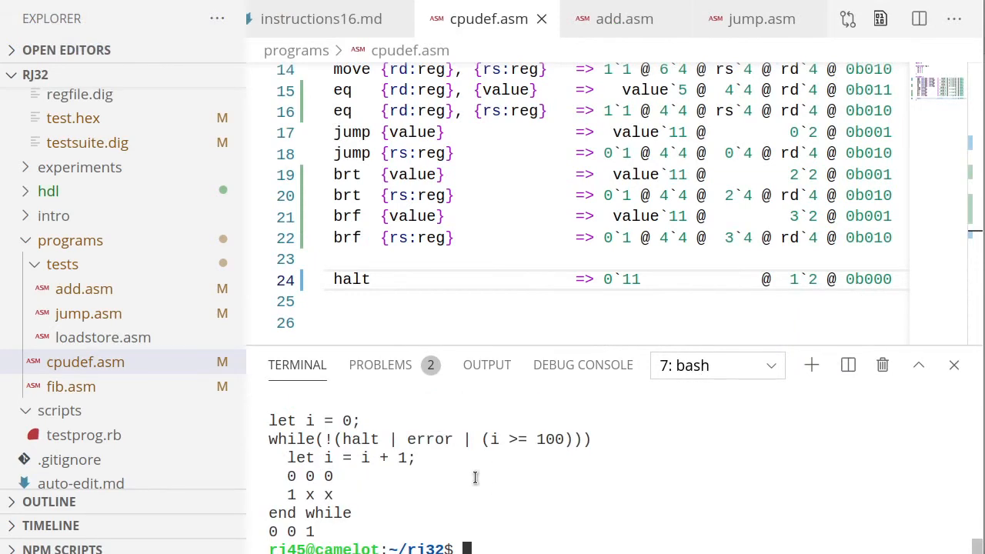
key(Return)
drag(282, 484, 269, 403)
right_click(339, 427)
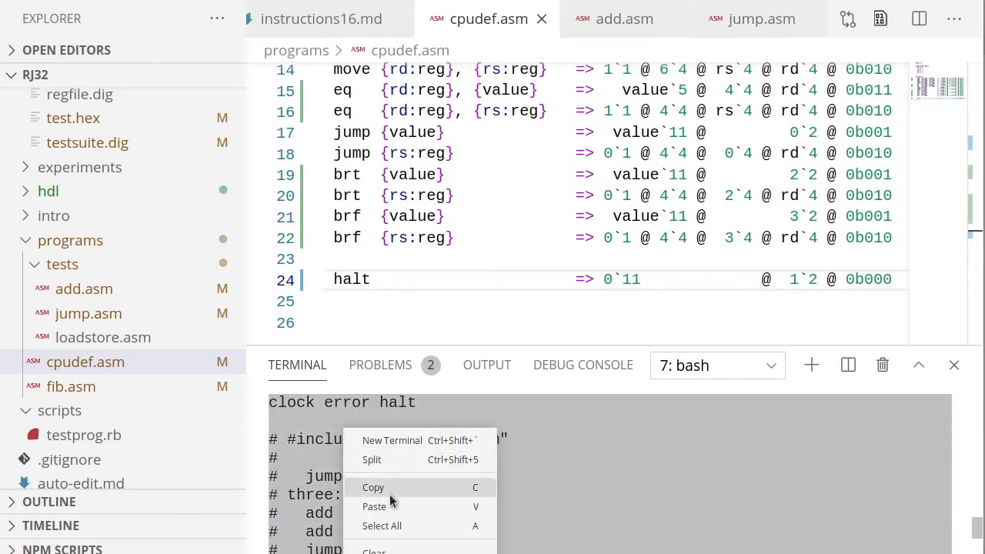
click(389, 492)
Replace the jump test's data with the regenerated data and rerun; add and jump both pass.
key(alt+Tab)
right_click(86, 310)
click(116, 313)
key(ctrl+a)
key(ctrl+v)
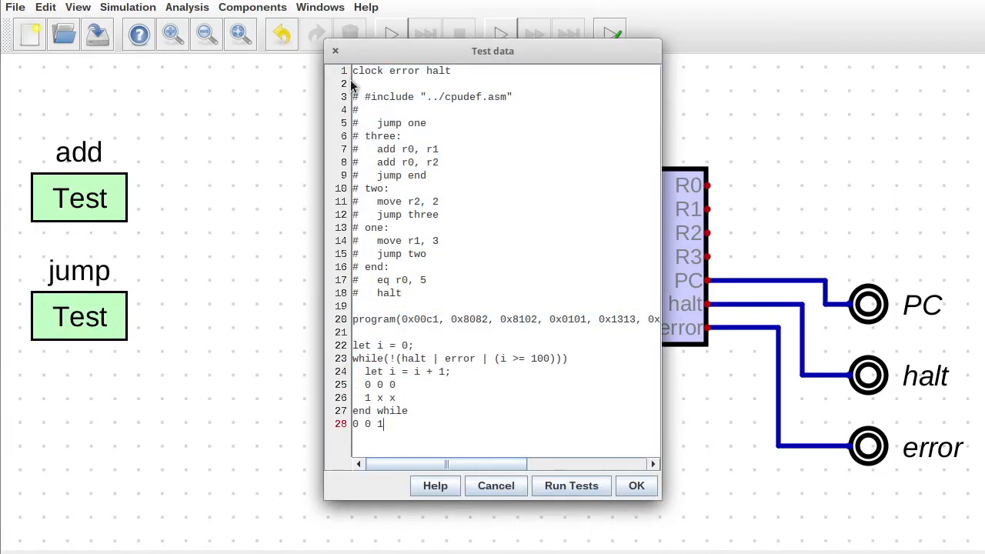
click(569, 485)
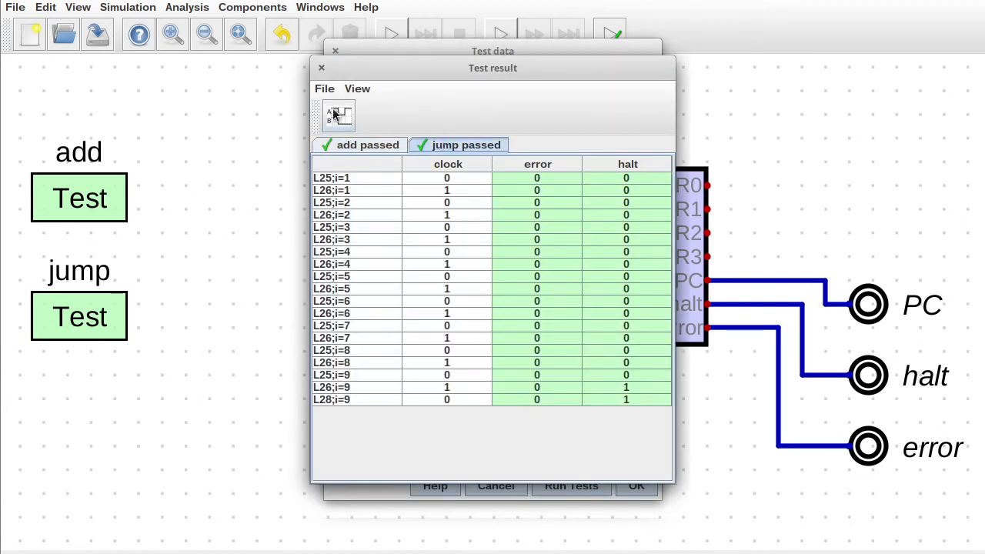
click(359, 146)
click(427, 146)
click(322, 67)
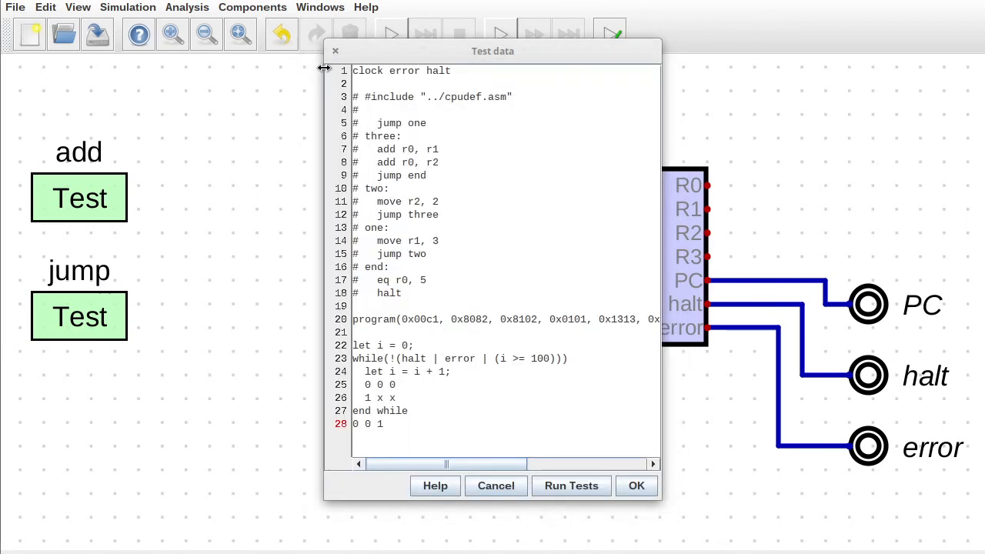
click(636, 485)
Reopen testsuite.dig and run tests in all circuits, confirming testsuite passes 30 rows.
click(15, 7)
mouse_move(115, 111)
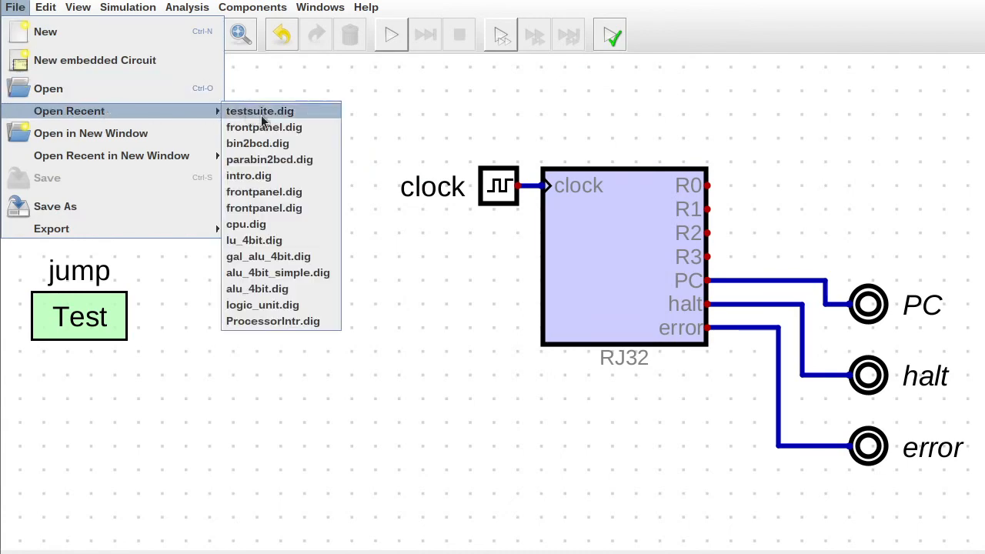
click(261, 110)
click(128, 7)
click(154, 266)
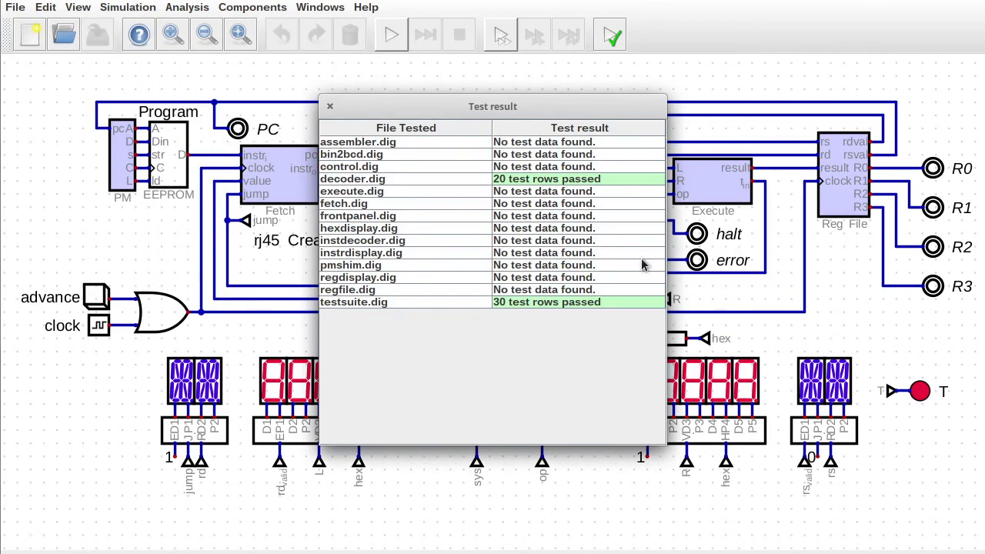
click(330, 107)
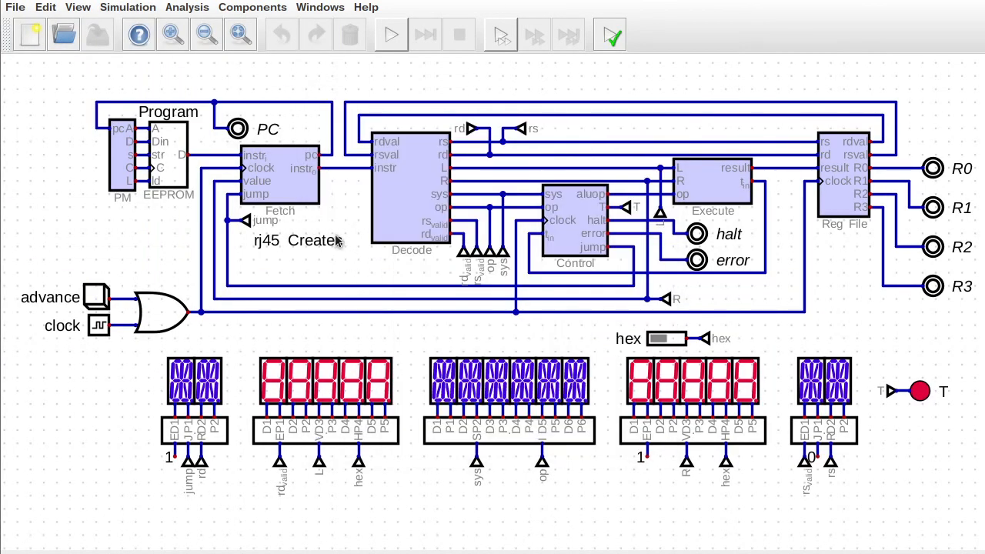